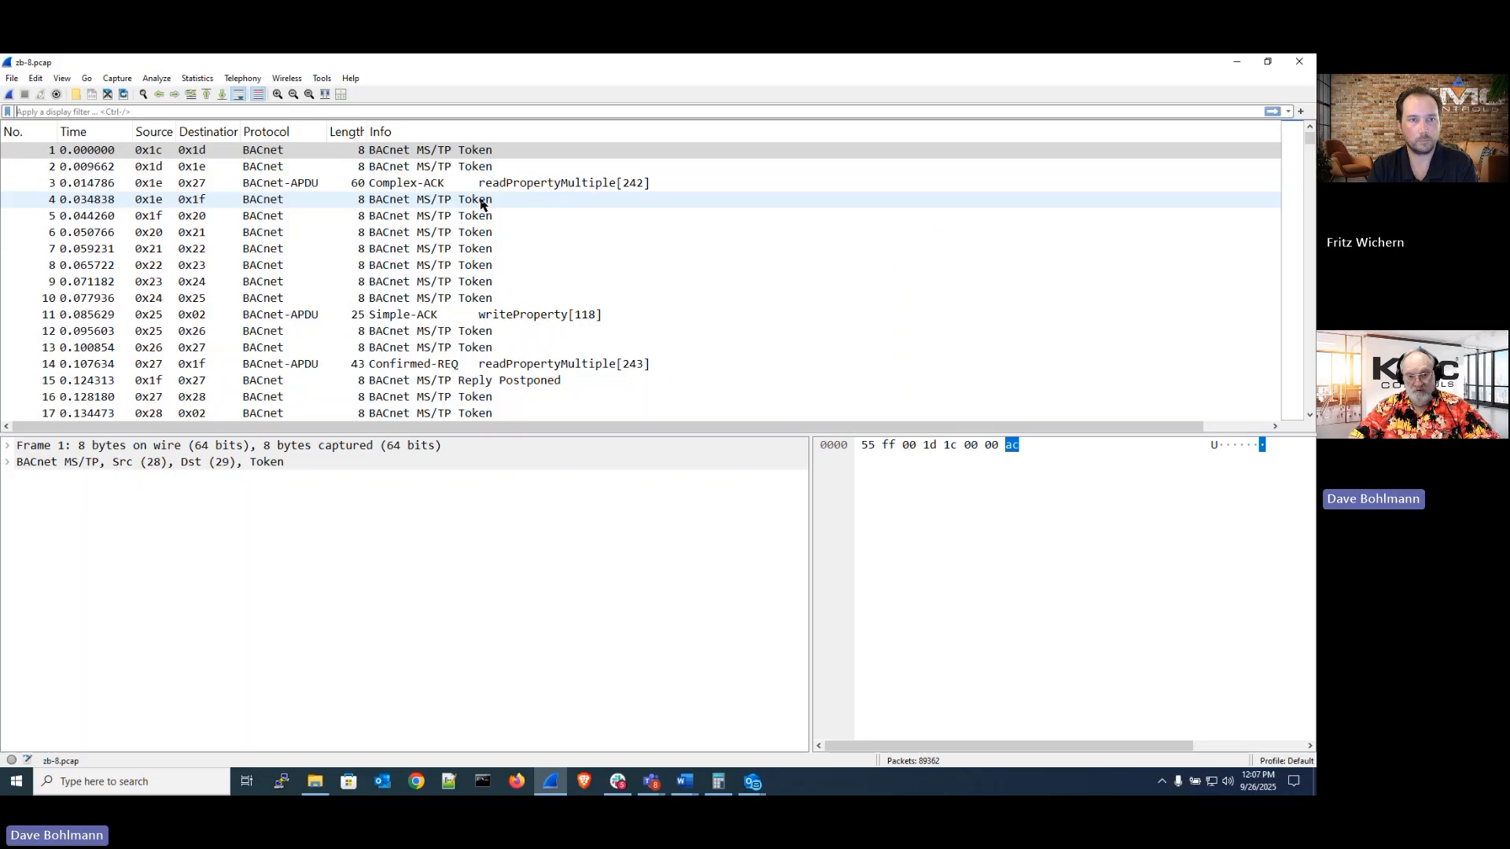
Apply the display filter mstp.frame_type > 1 to hide the token frames
click(497, 112)
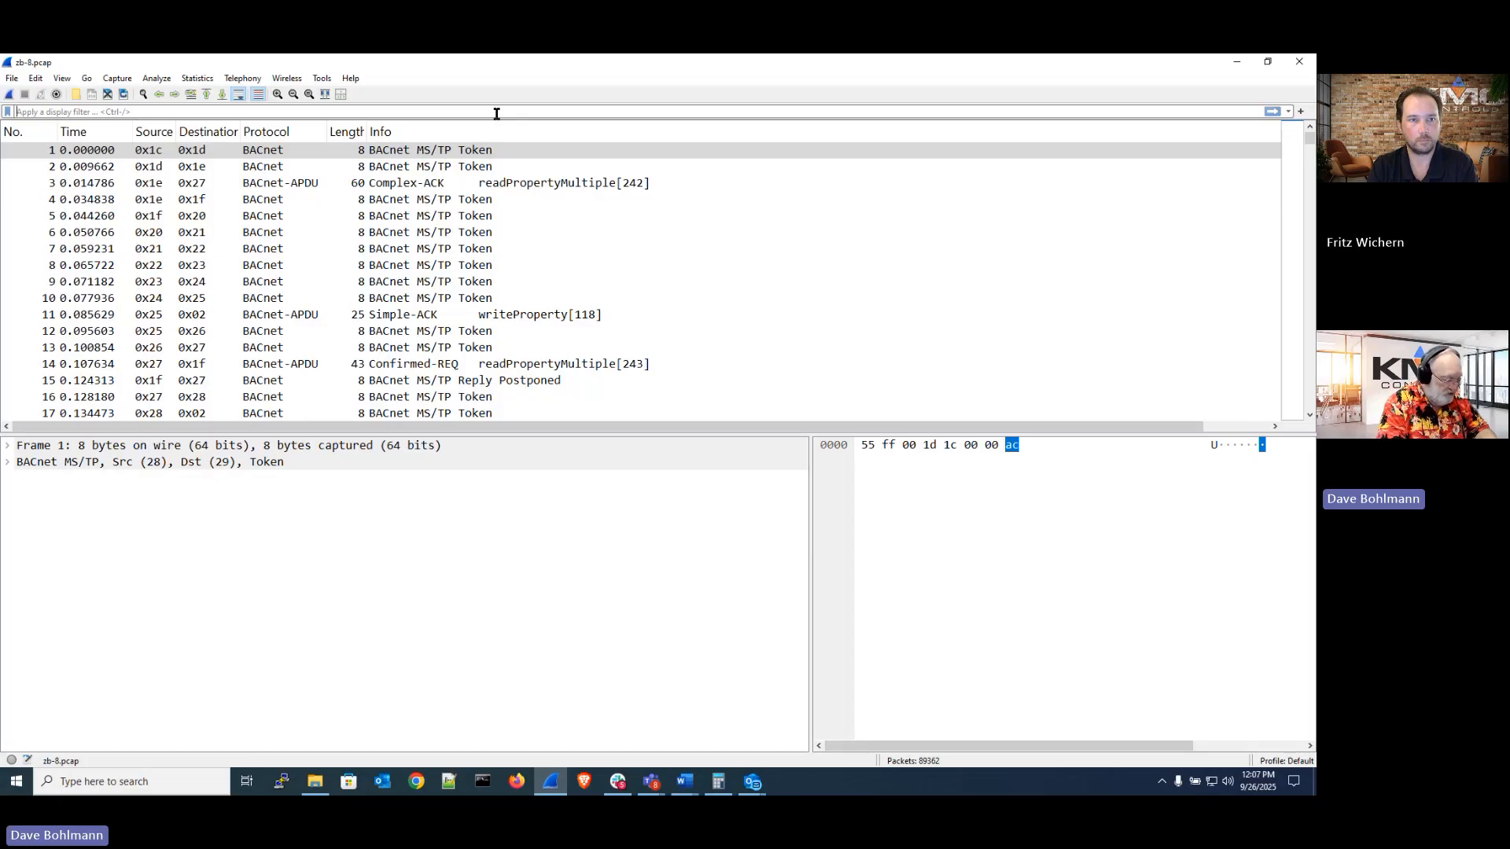
text(mstp.)
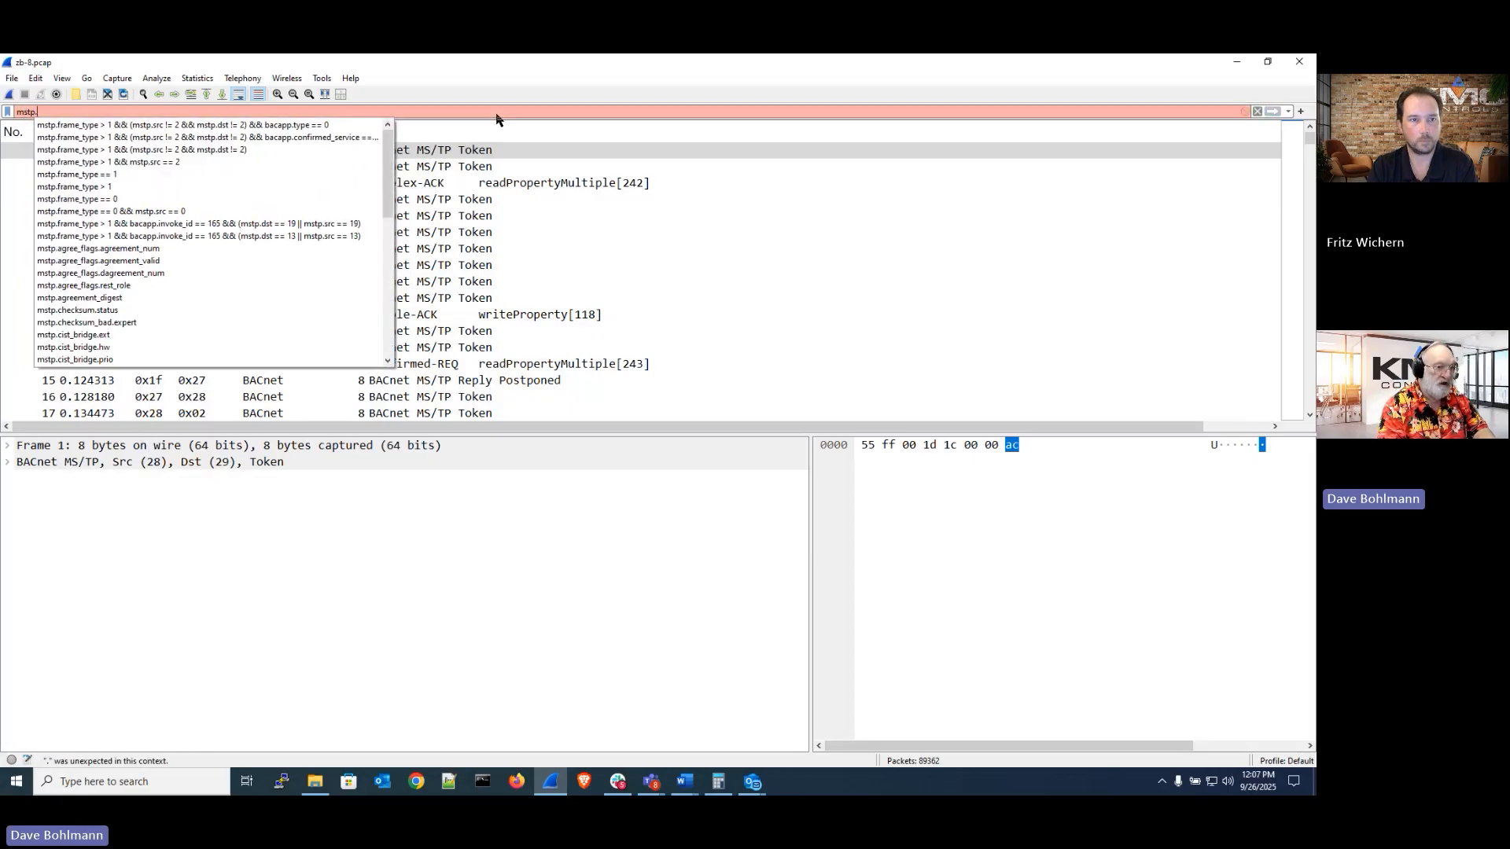
key(Down)
key(Down)
key(Down)
key(Down)
key(Down)
key(Down)
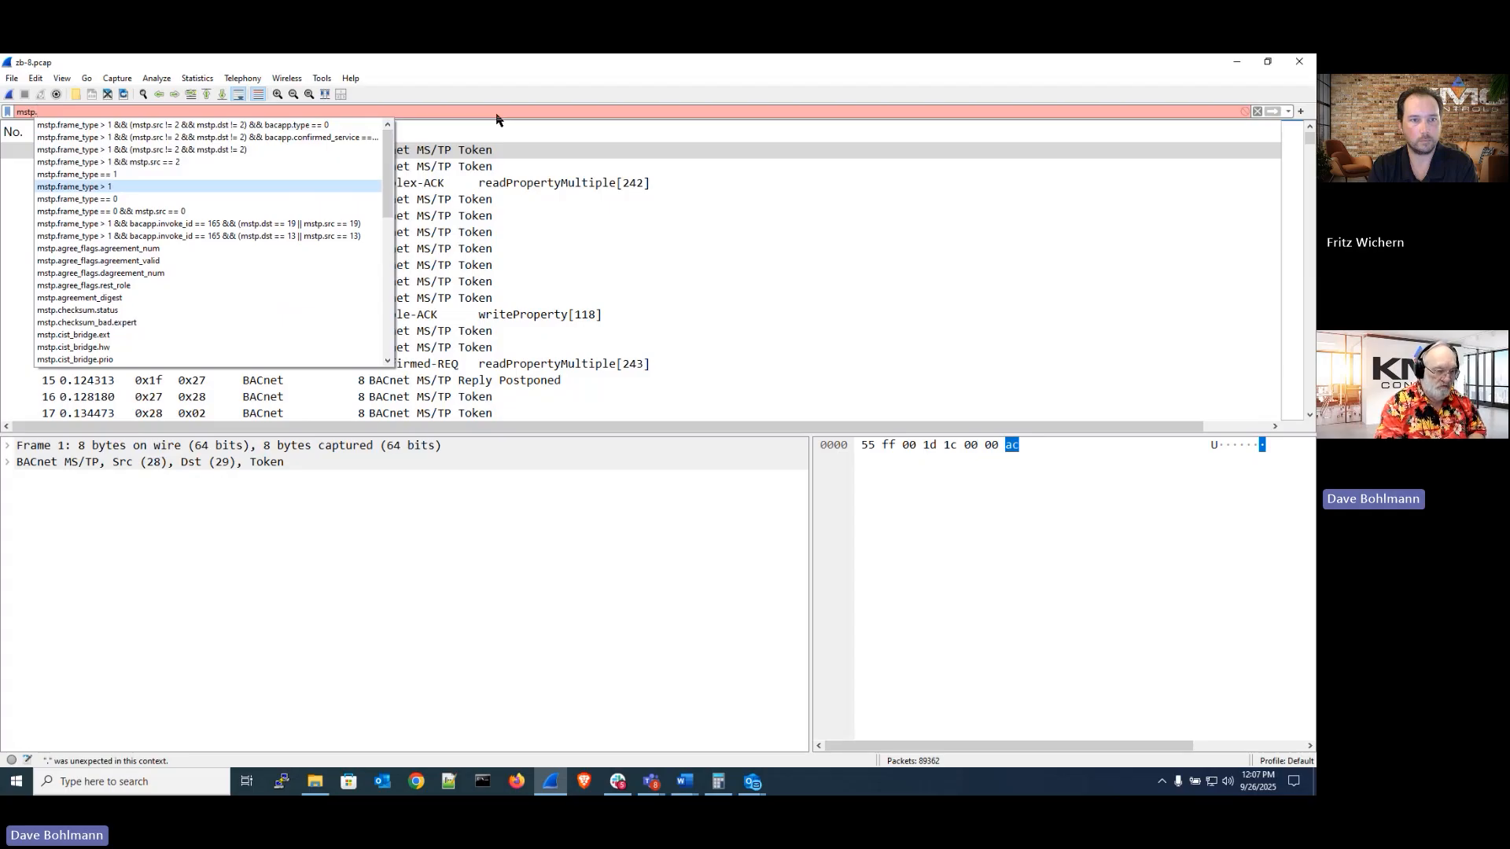
key(Return)
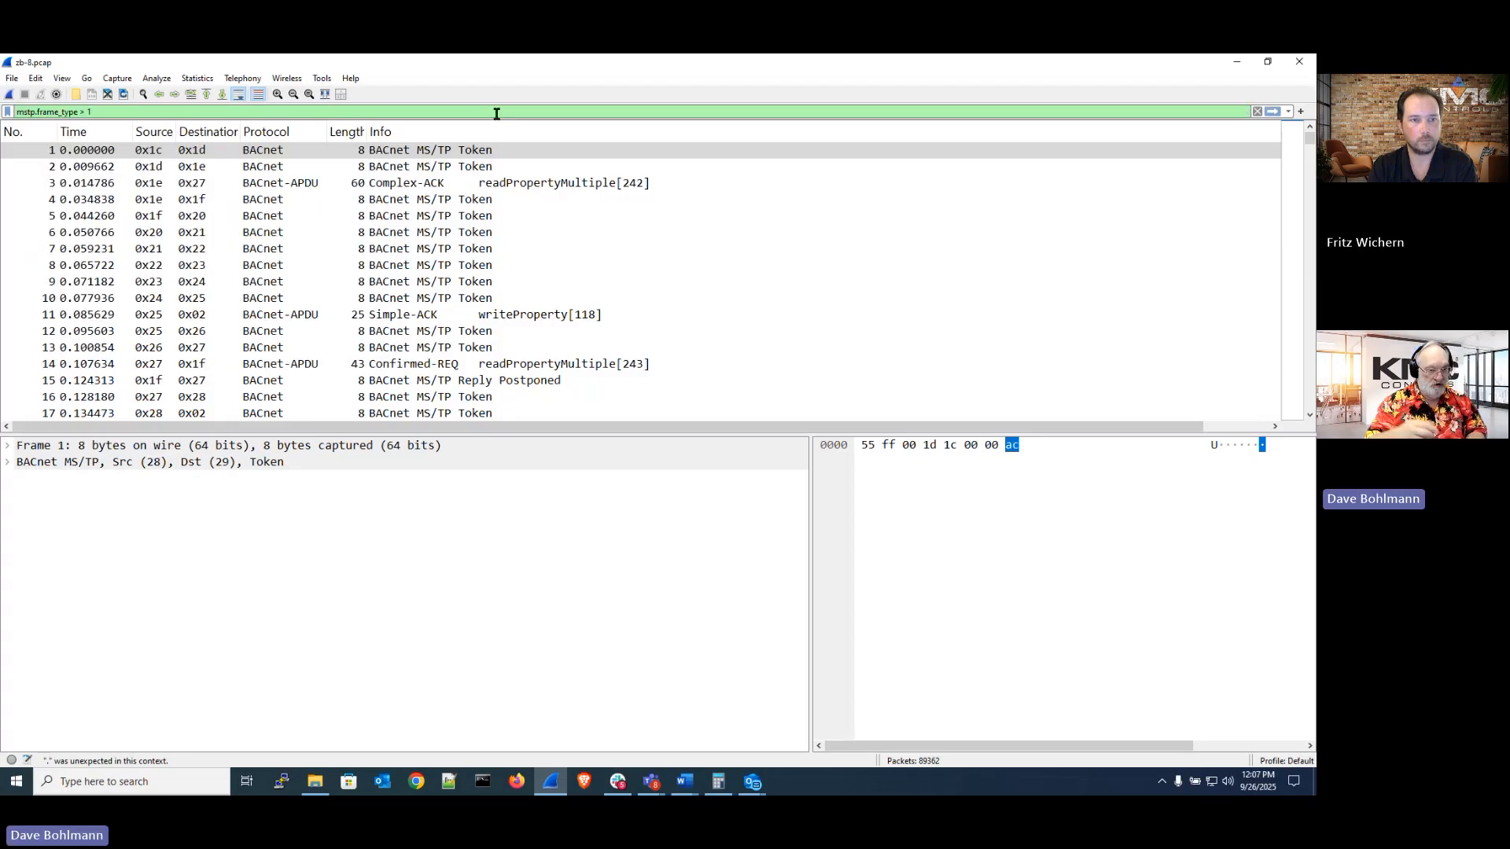
key(Return)
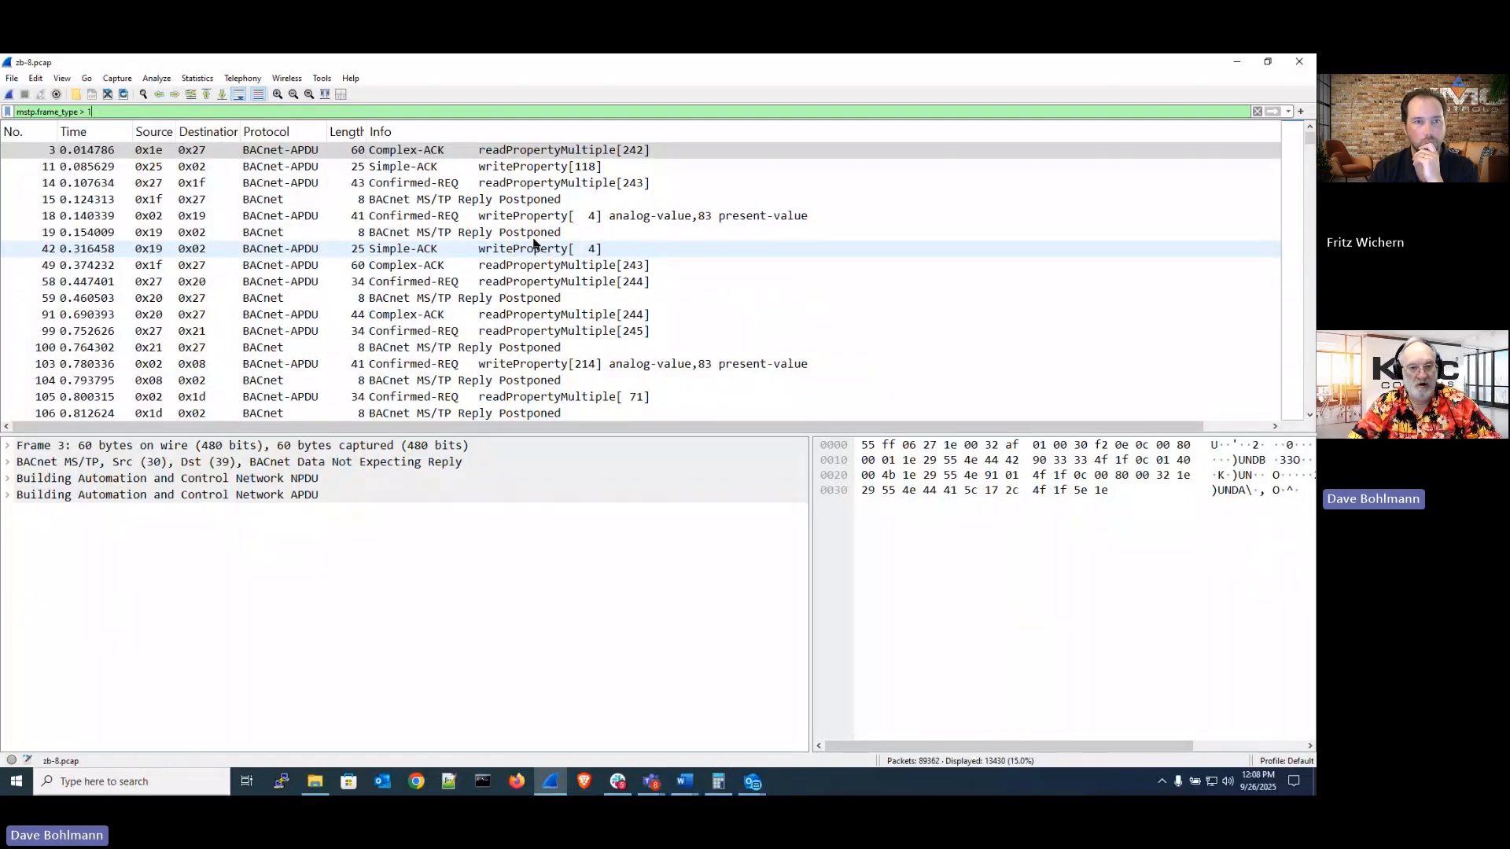
Sort the filtered packets by the Info column and scroll through the list
click(616, 139)
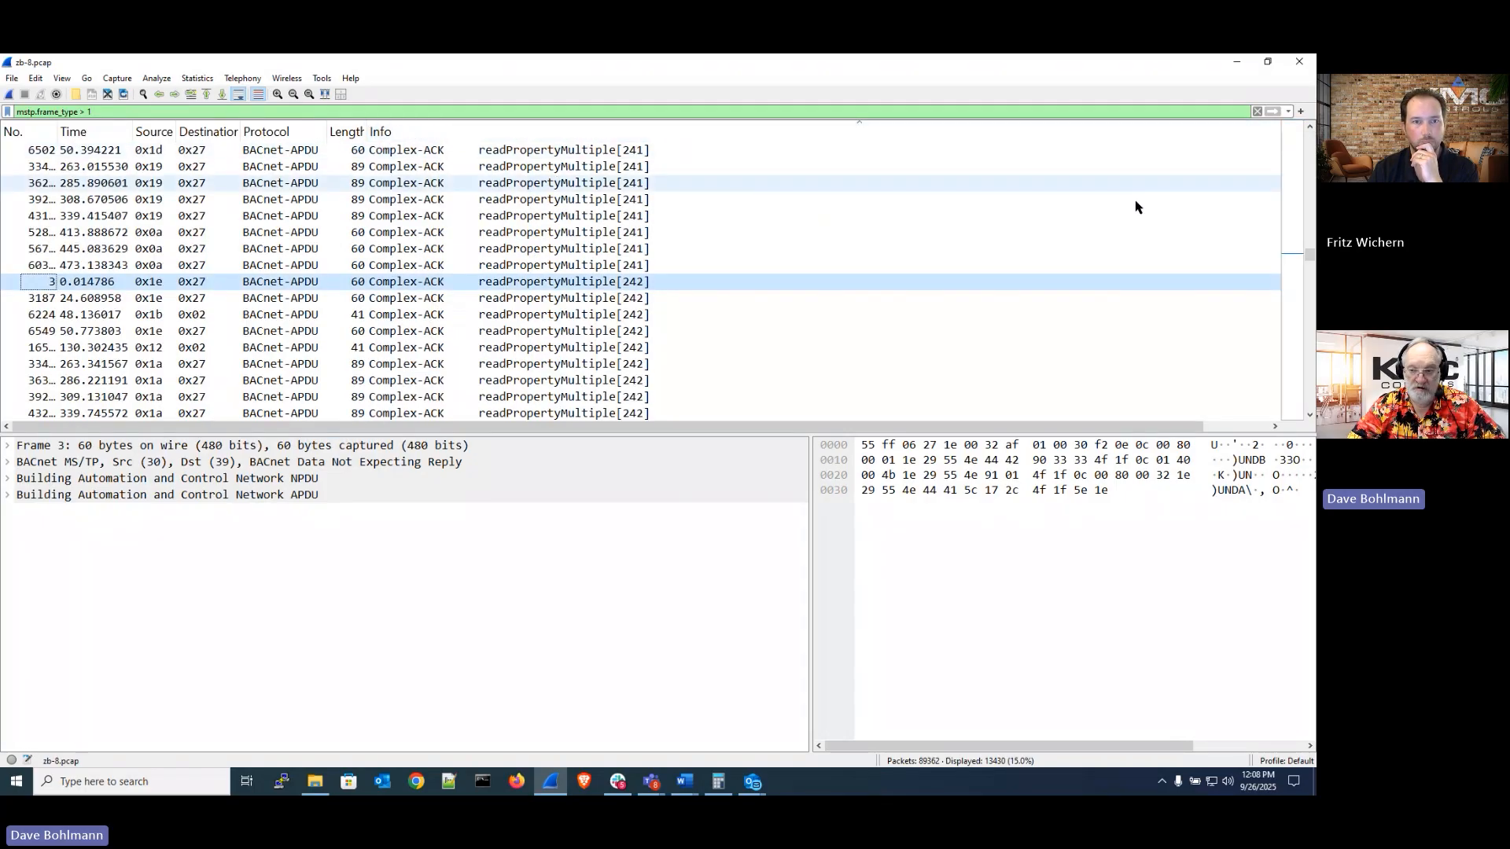
drag(1309, 255, 1310, 135)
scroll(488, 232, down, 20)
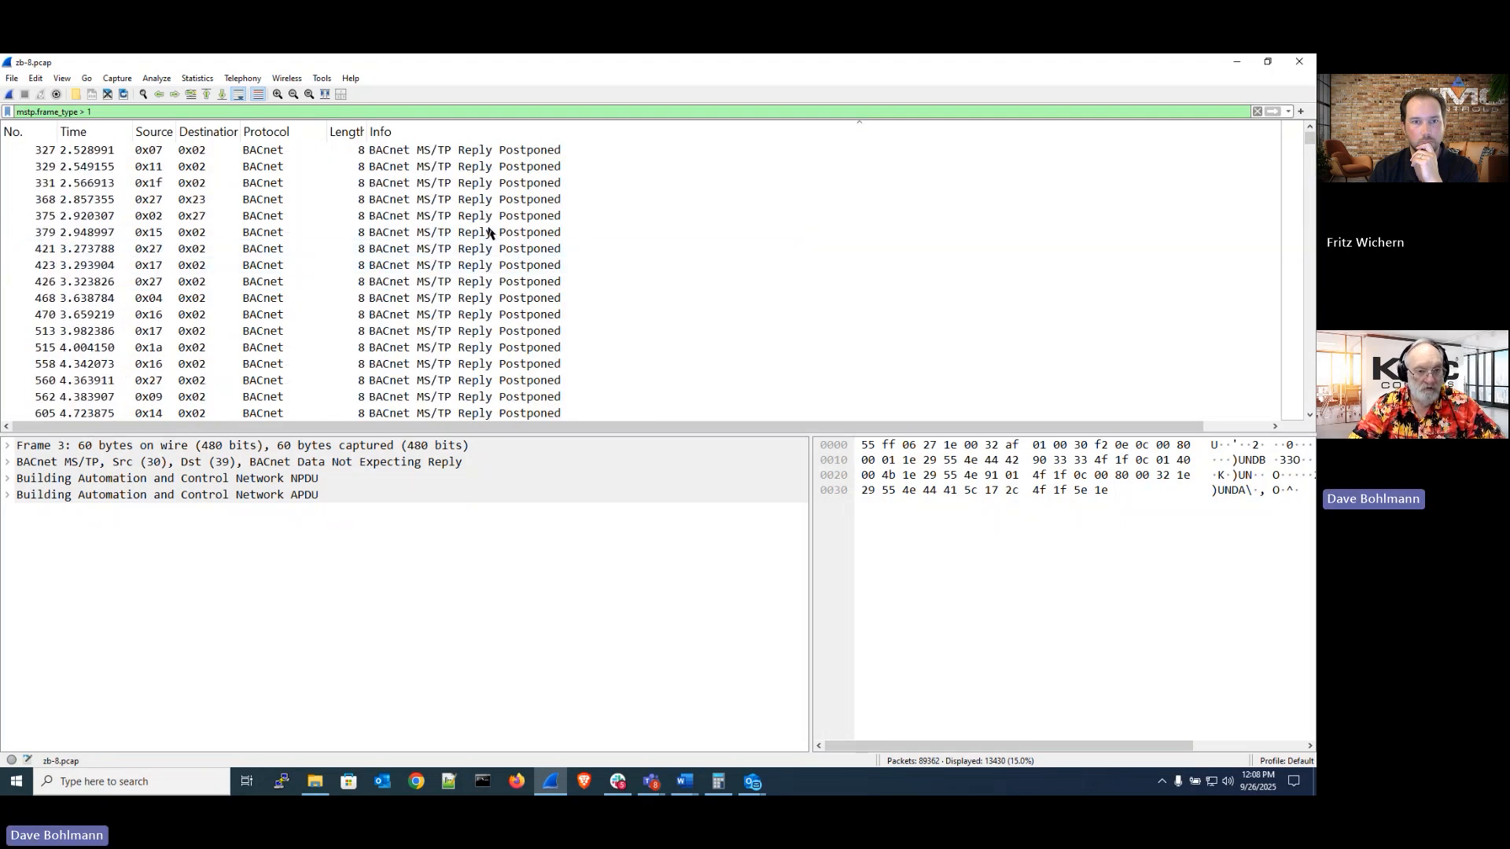
scroll(488, 232, down, 20)
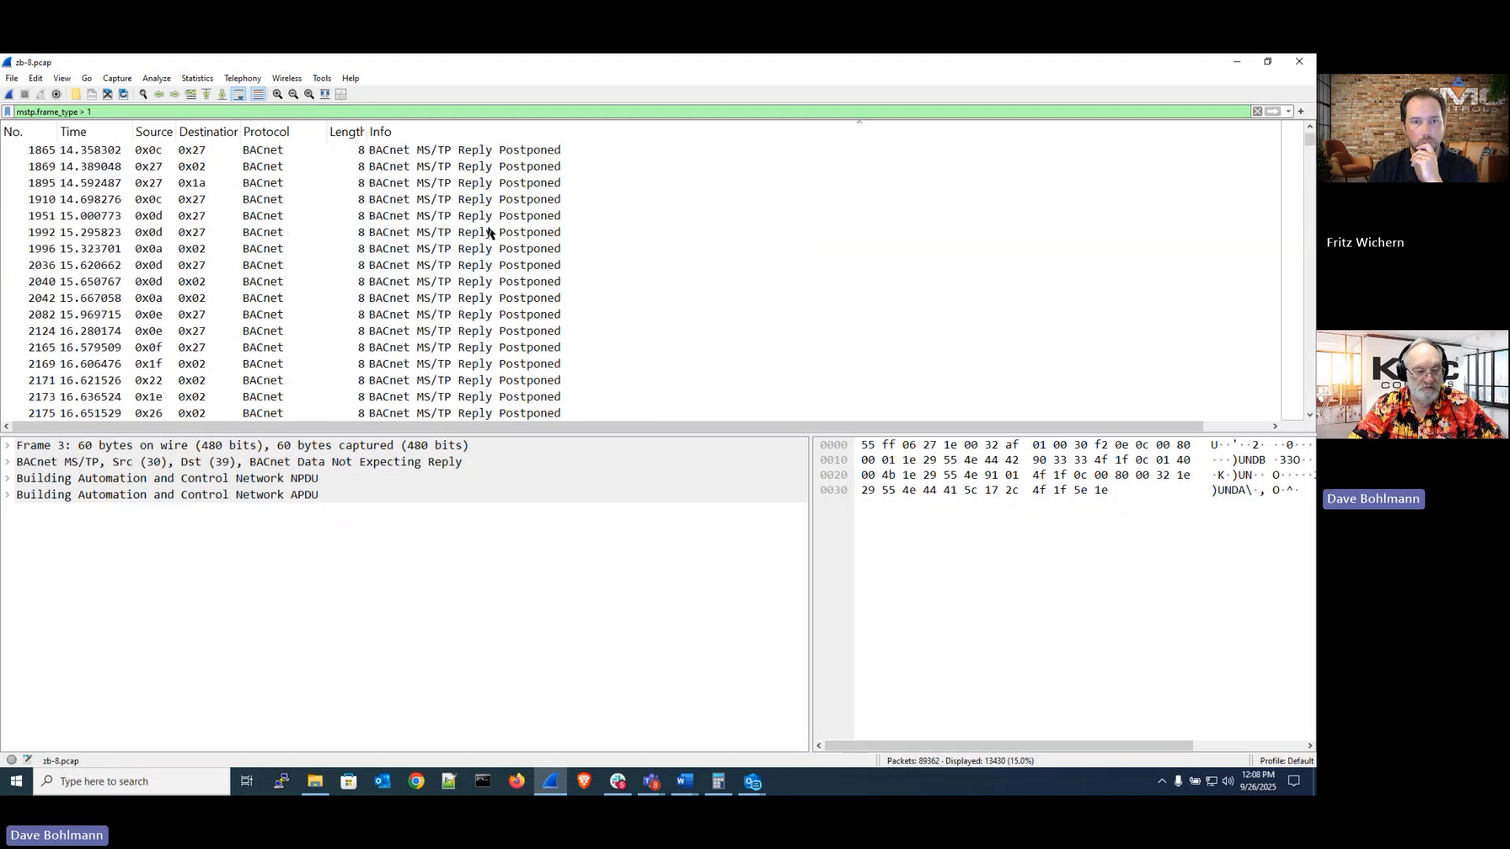
scroll(488, 232, down, 20)
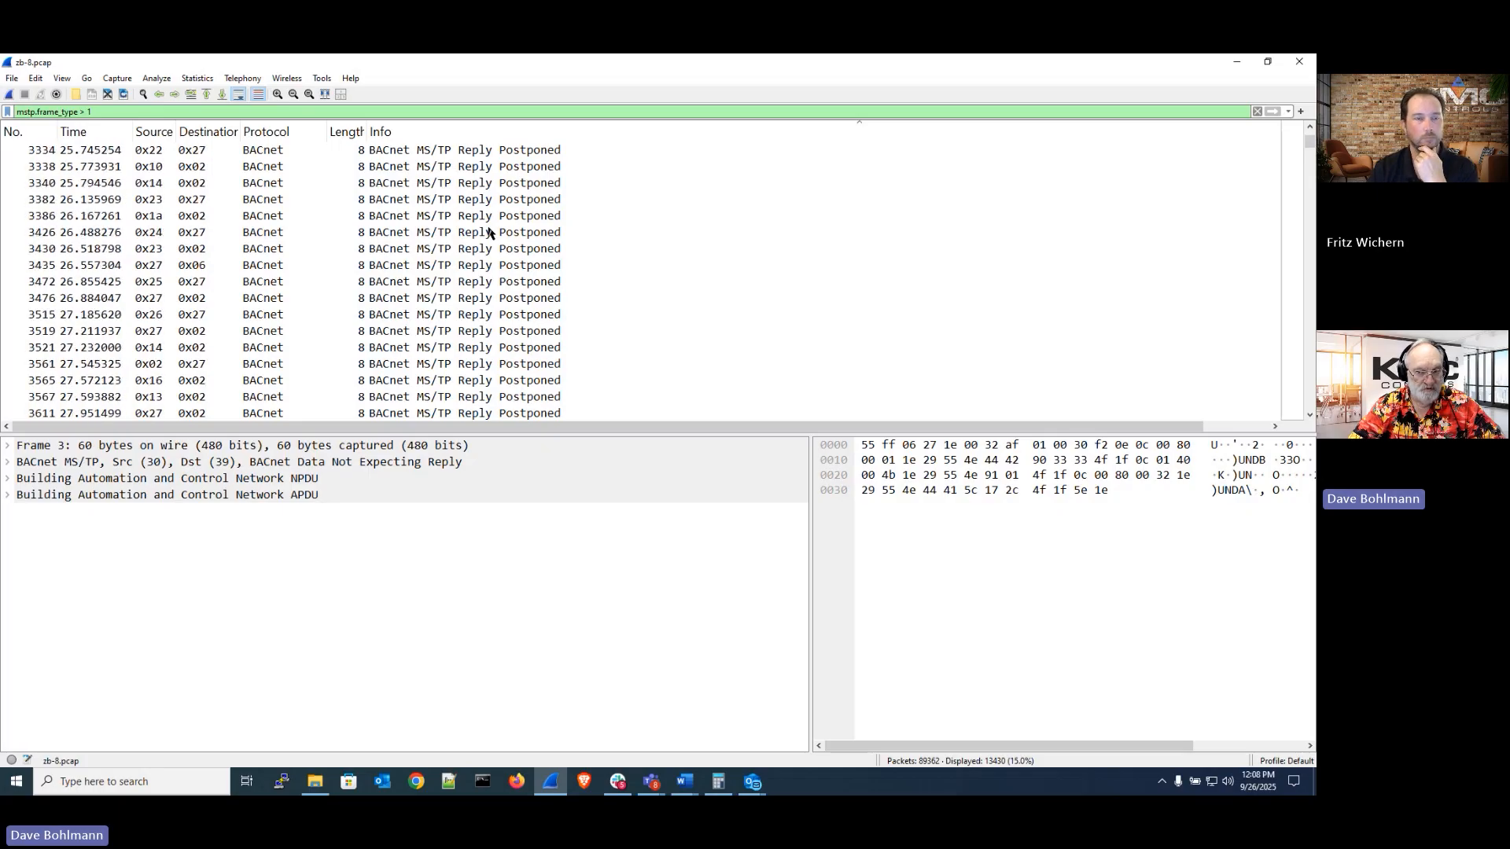
scroll(488, 232, down, 13)
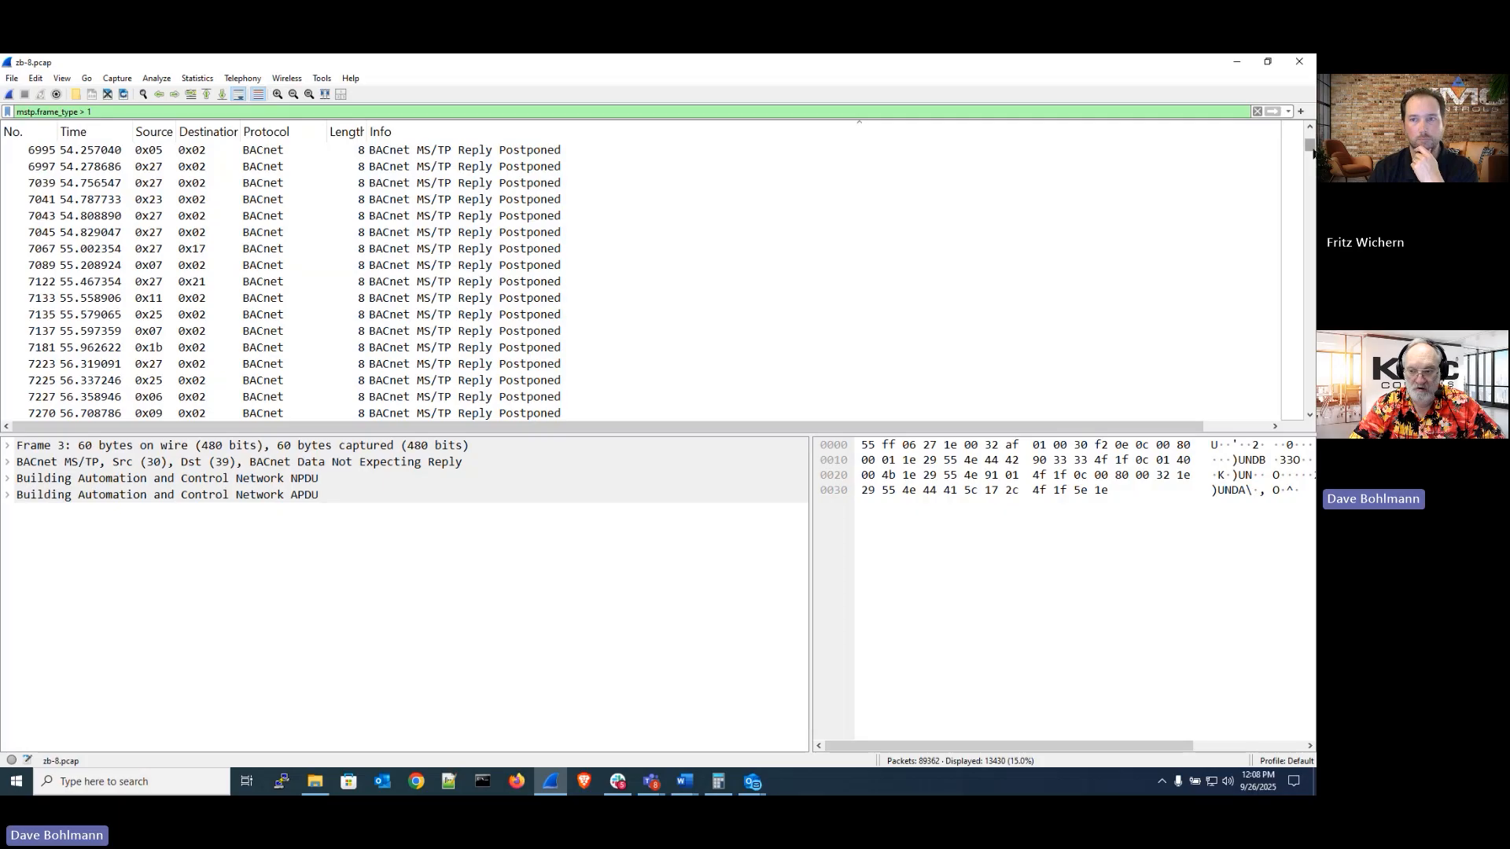
drag(1310, 148, 1311, 230)
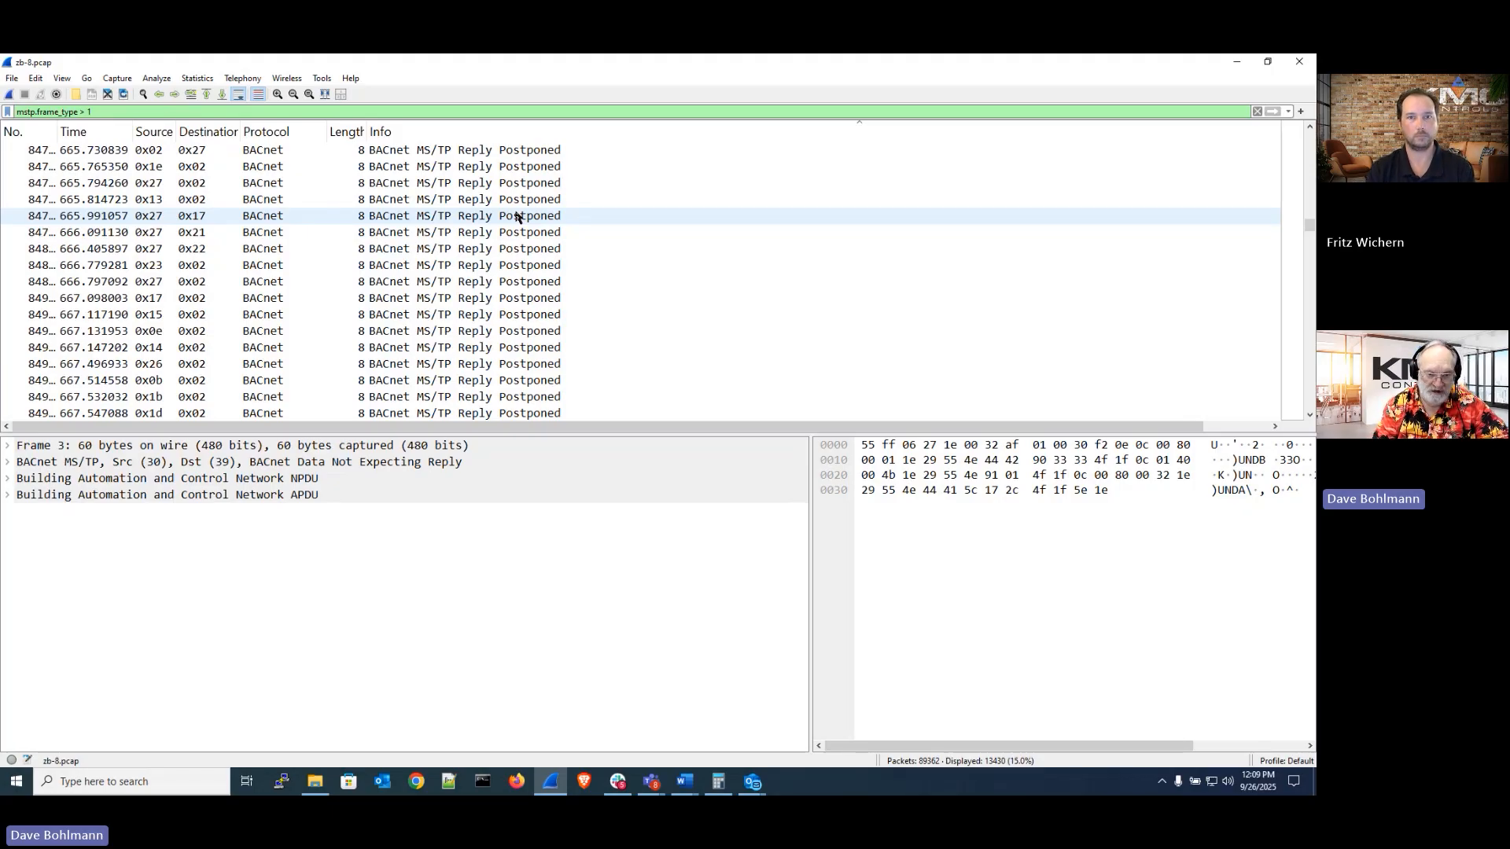
Scroll through the Info-sorted packets and select a readPropertyMultiple[ 29] Complex-ACK packet
scroll(517, 218, down, 20)
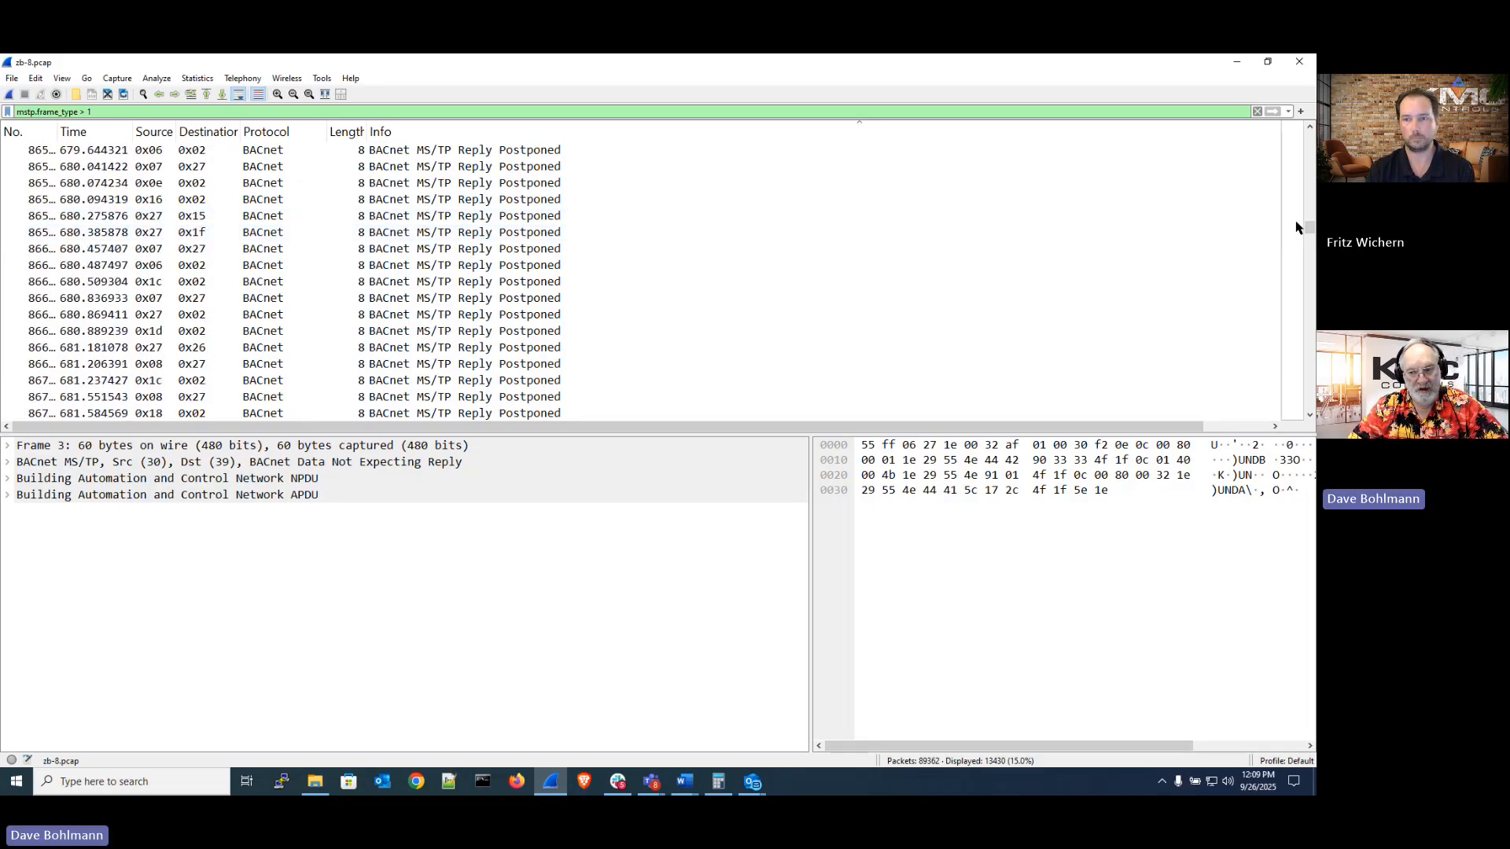
drag(1311, 229, 1312, 232)
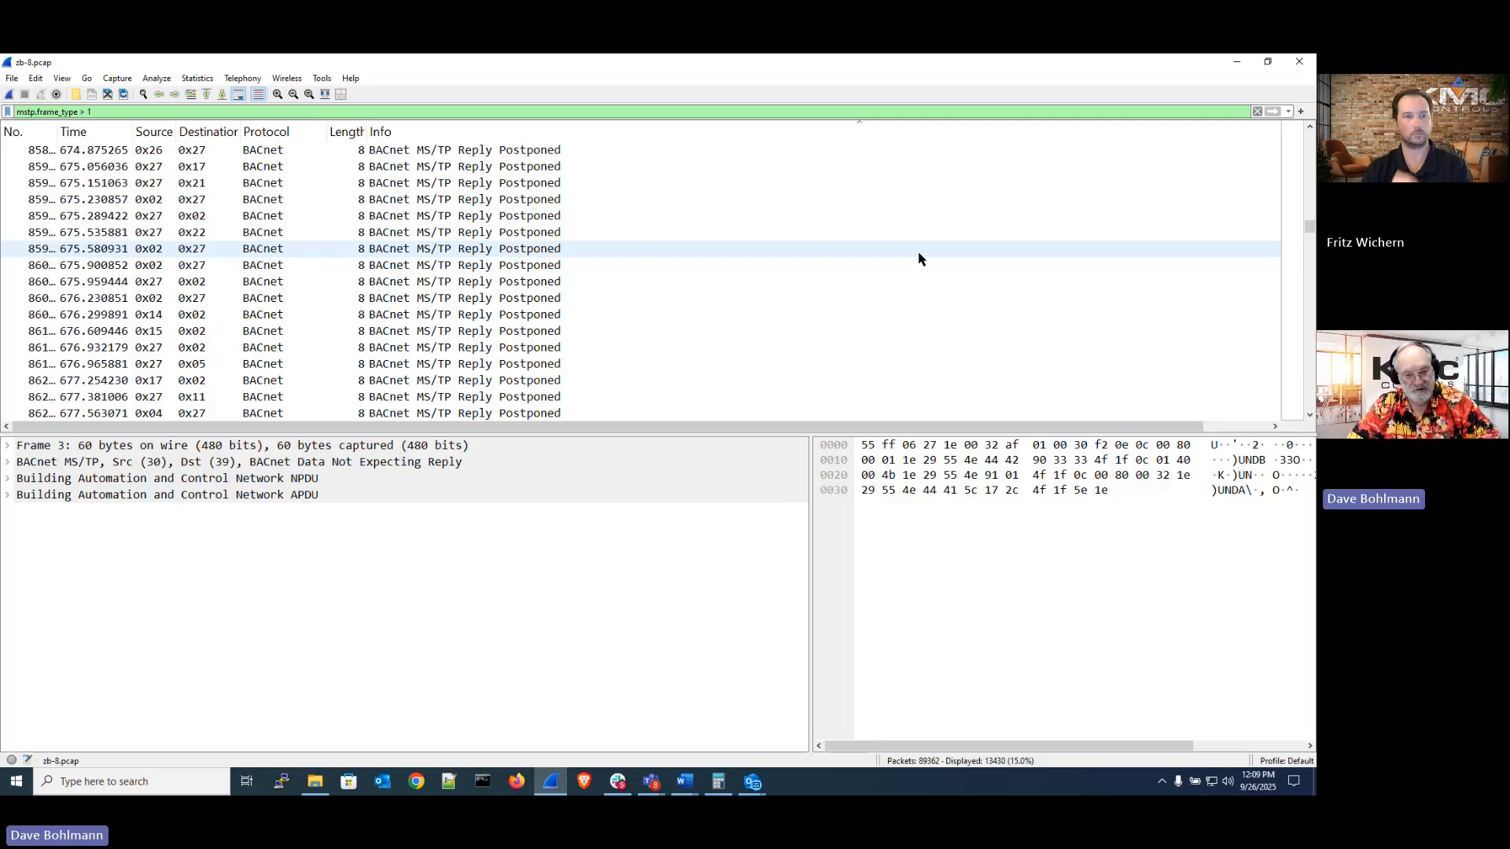
scroll(919, 259, down, 15)
scroll(919, 258, down, 3)
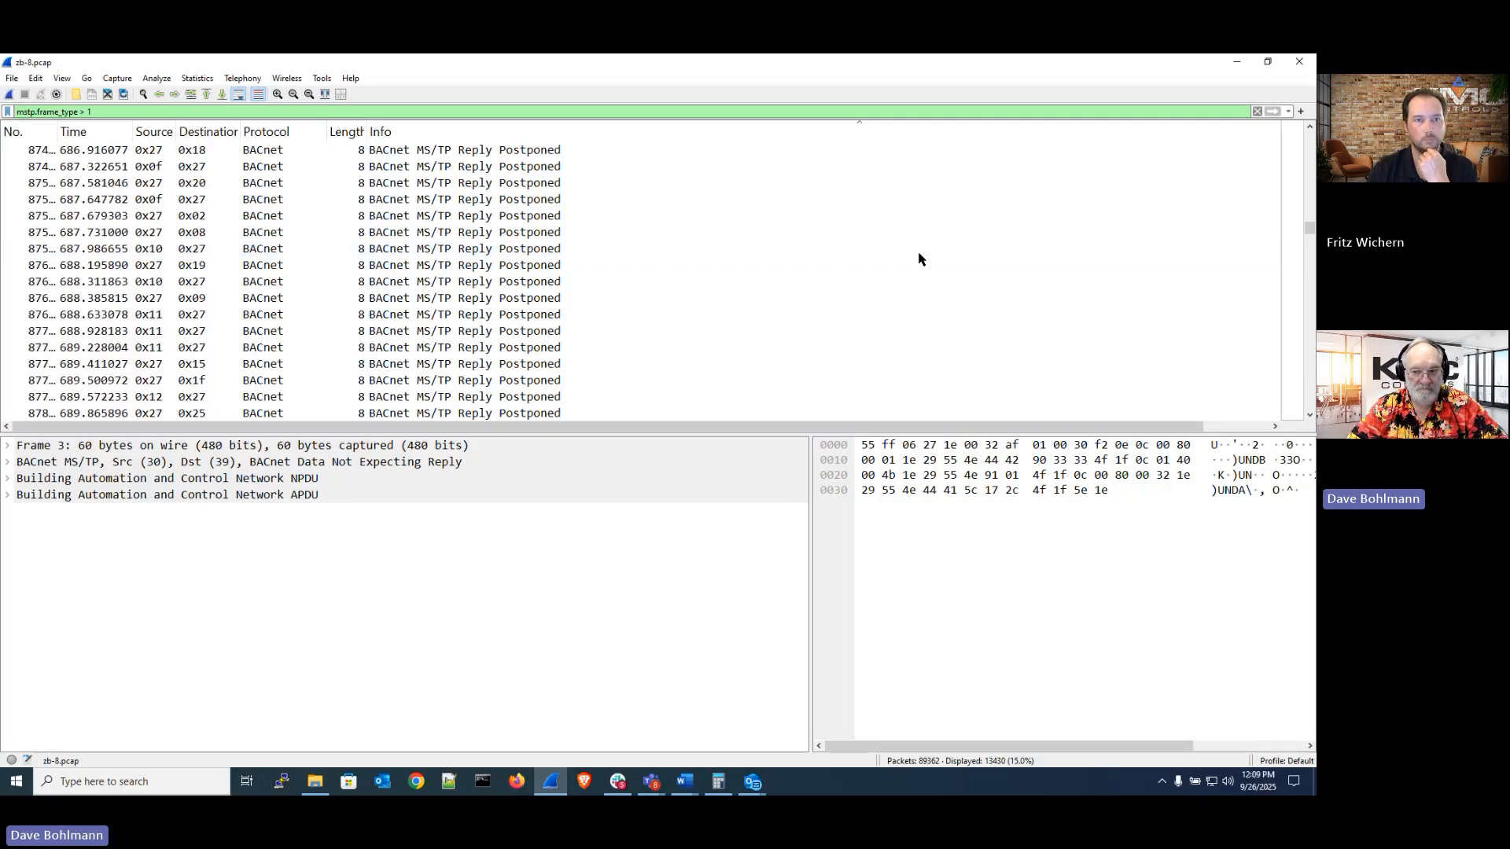
scroll(1310, 395, down, 2)
scroll(1310, 395, down, 12)
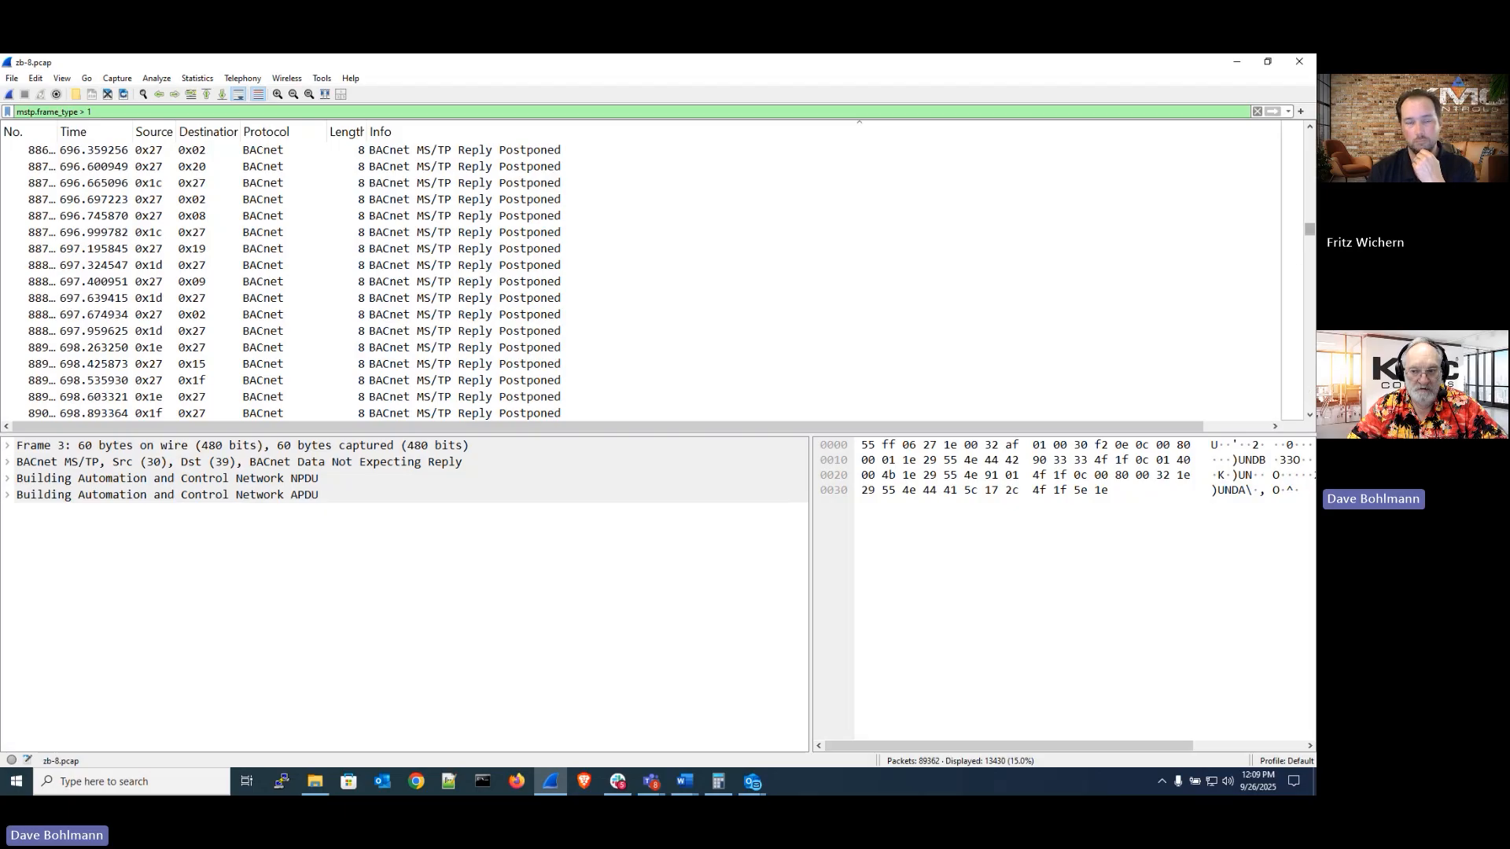
click(1310, 240)
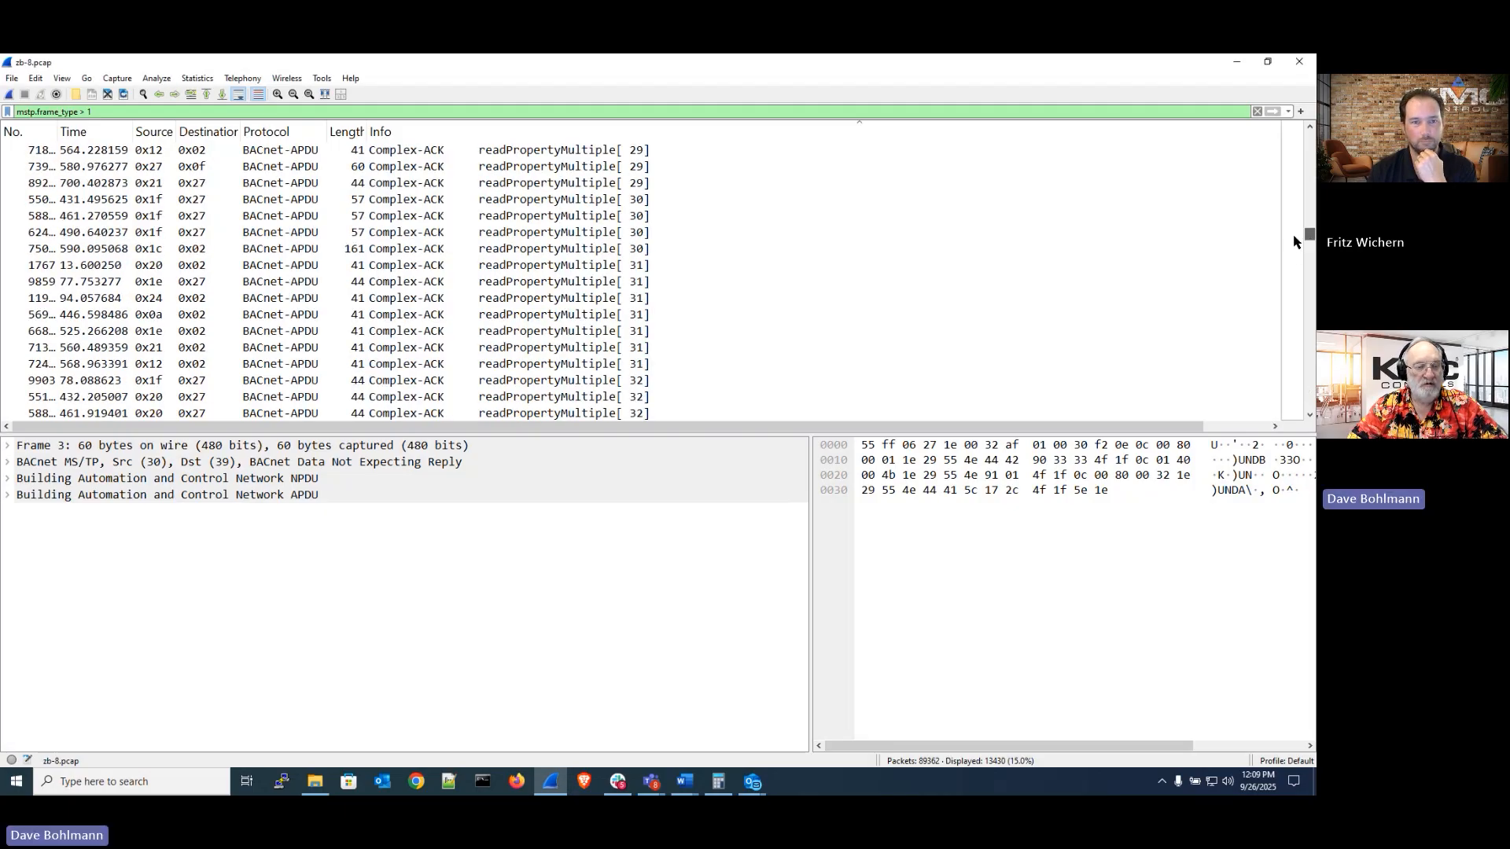
click(497, 167)
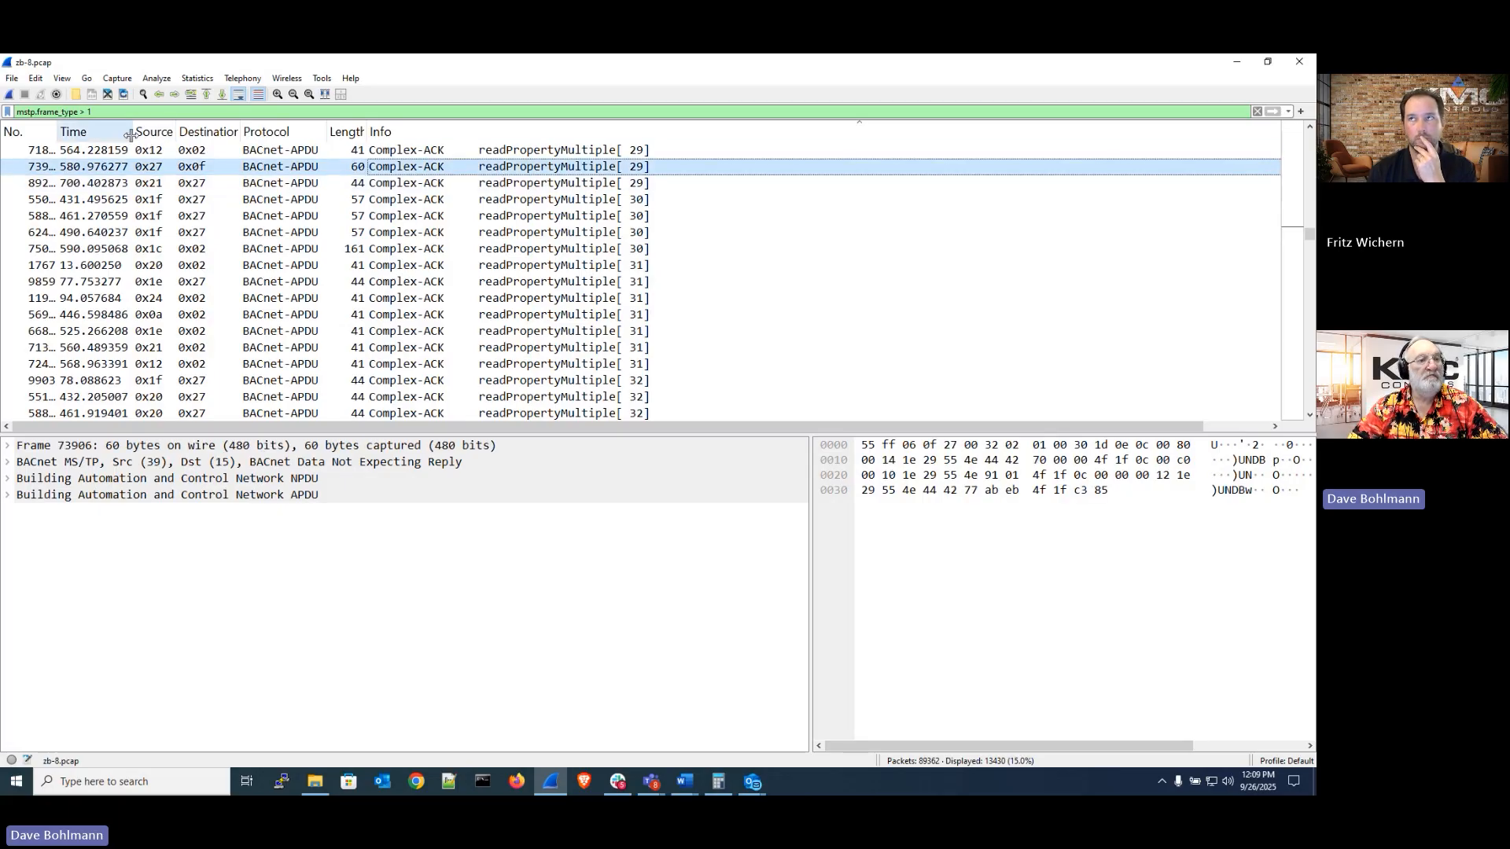
Widen the Time column and select the Complex-ACK packets from sources 0x12 and 0x27
drag(132, 134, 298, 128)
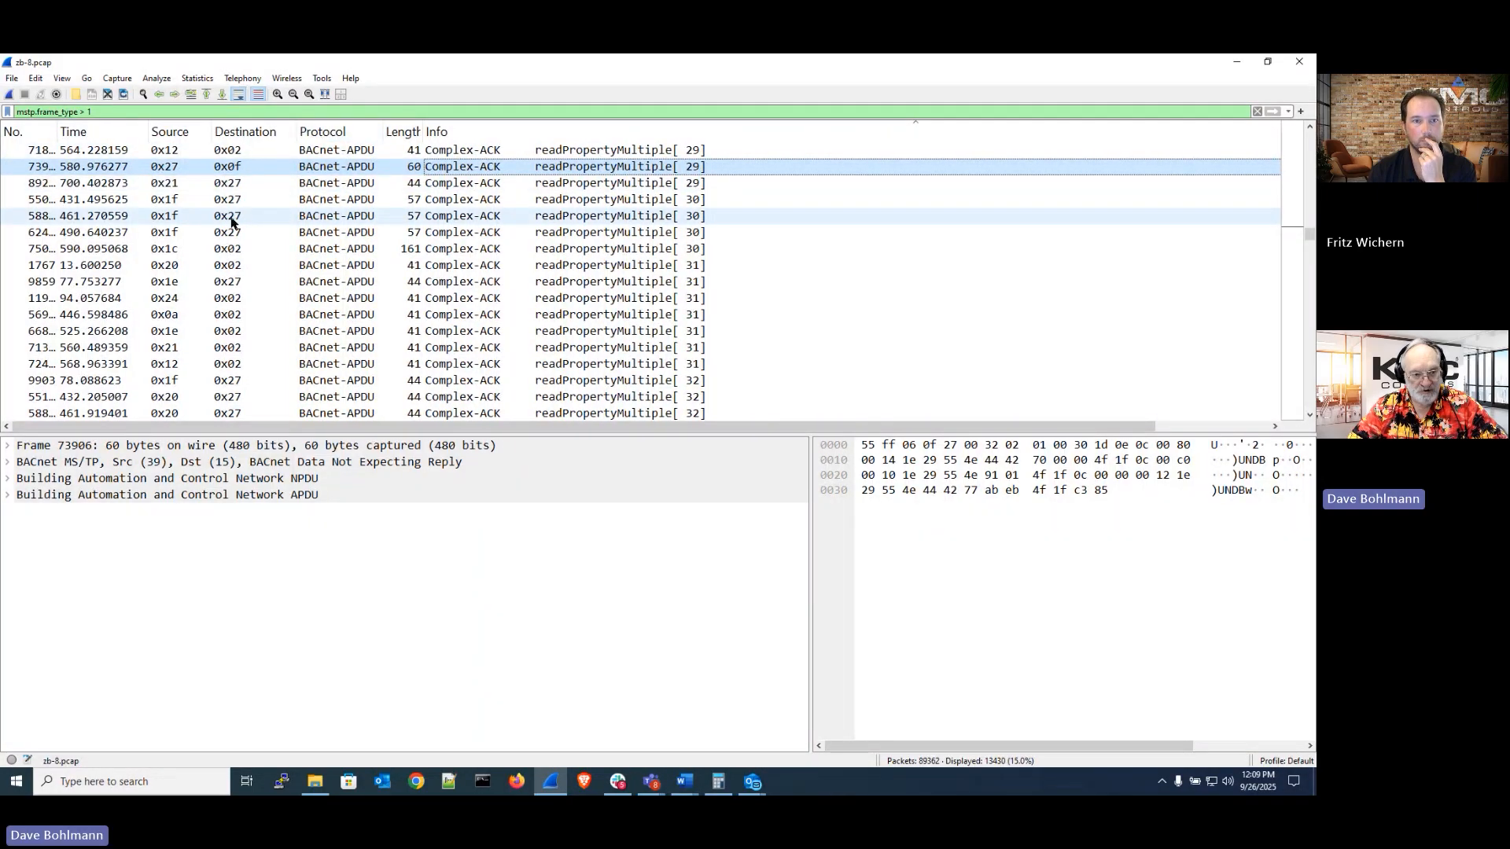
click(166, 152)
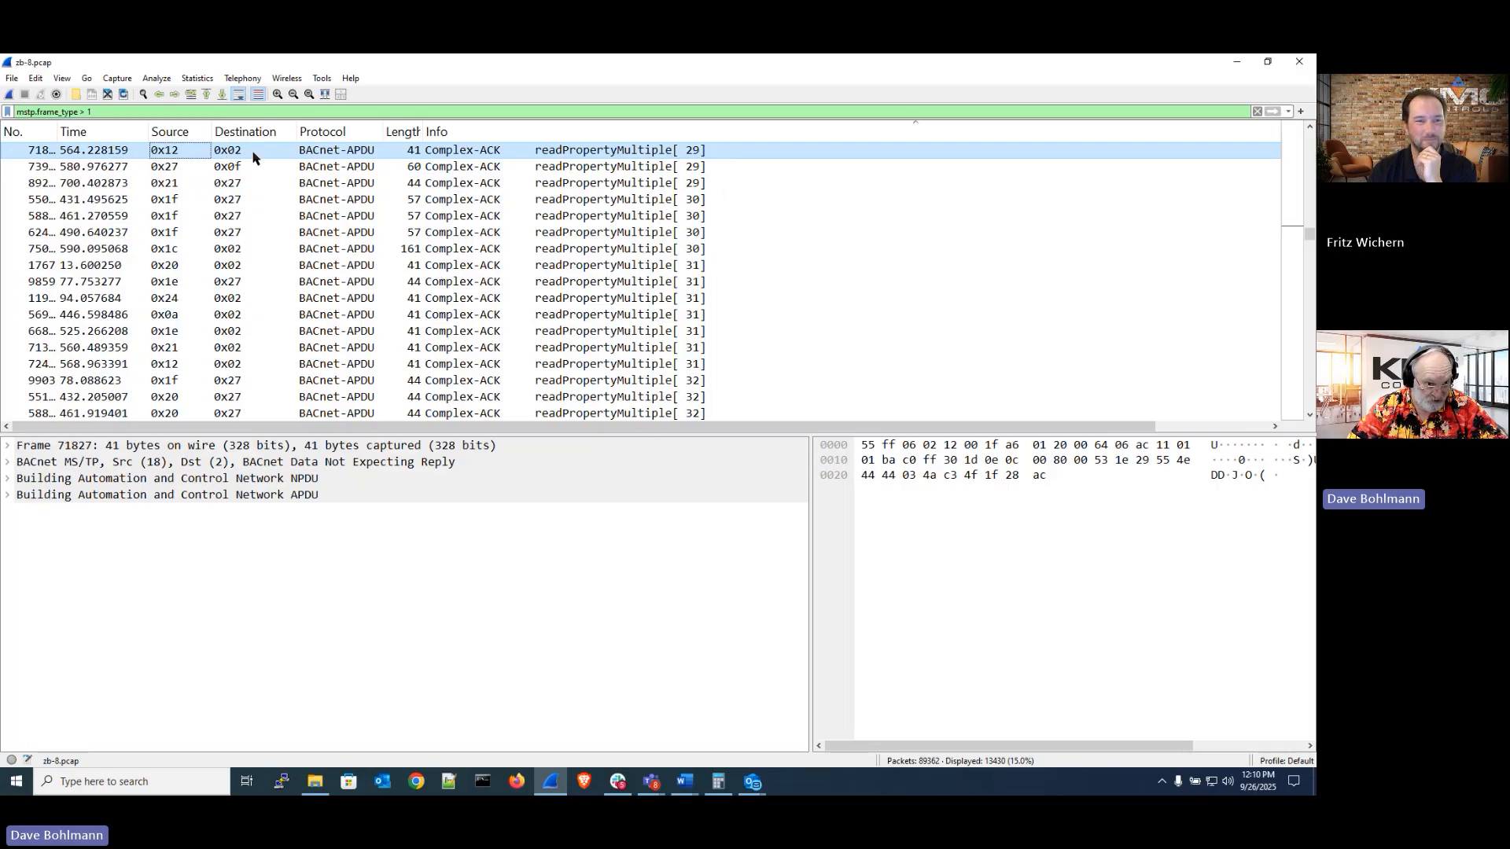
click(169, 171)
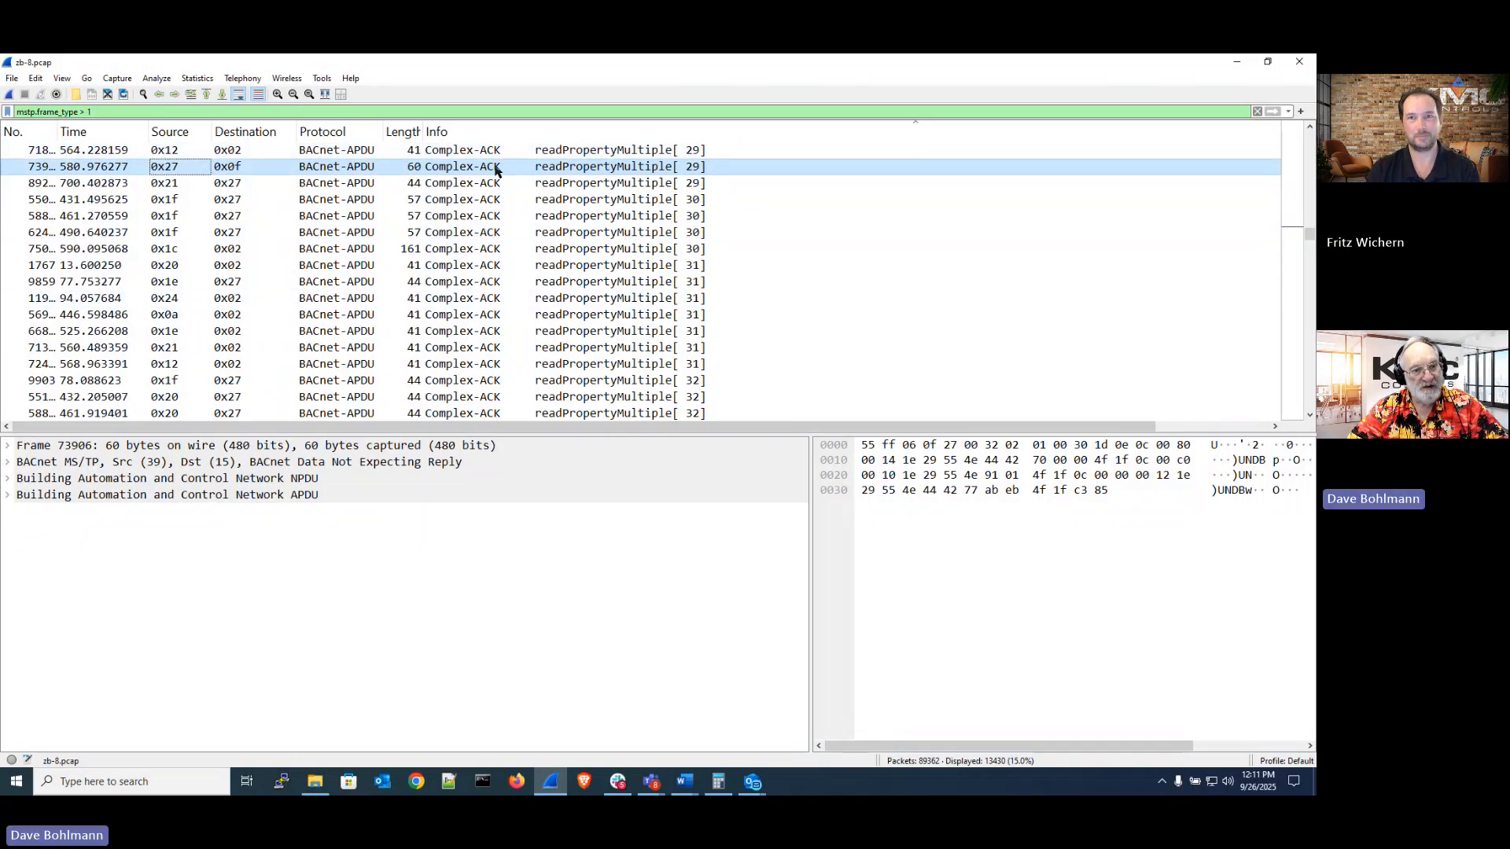
Re-sort the packet list by Destination, Source and Info, then scroll through the readPropertyMultiple responses
click(242, 135)
click(181, 138)
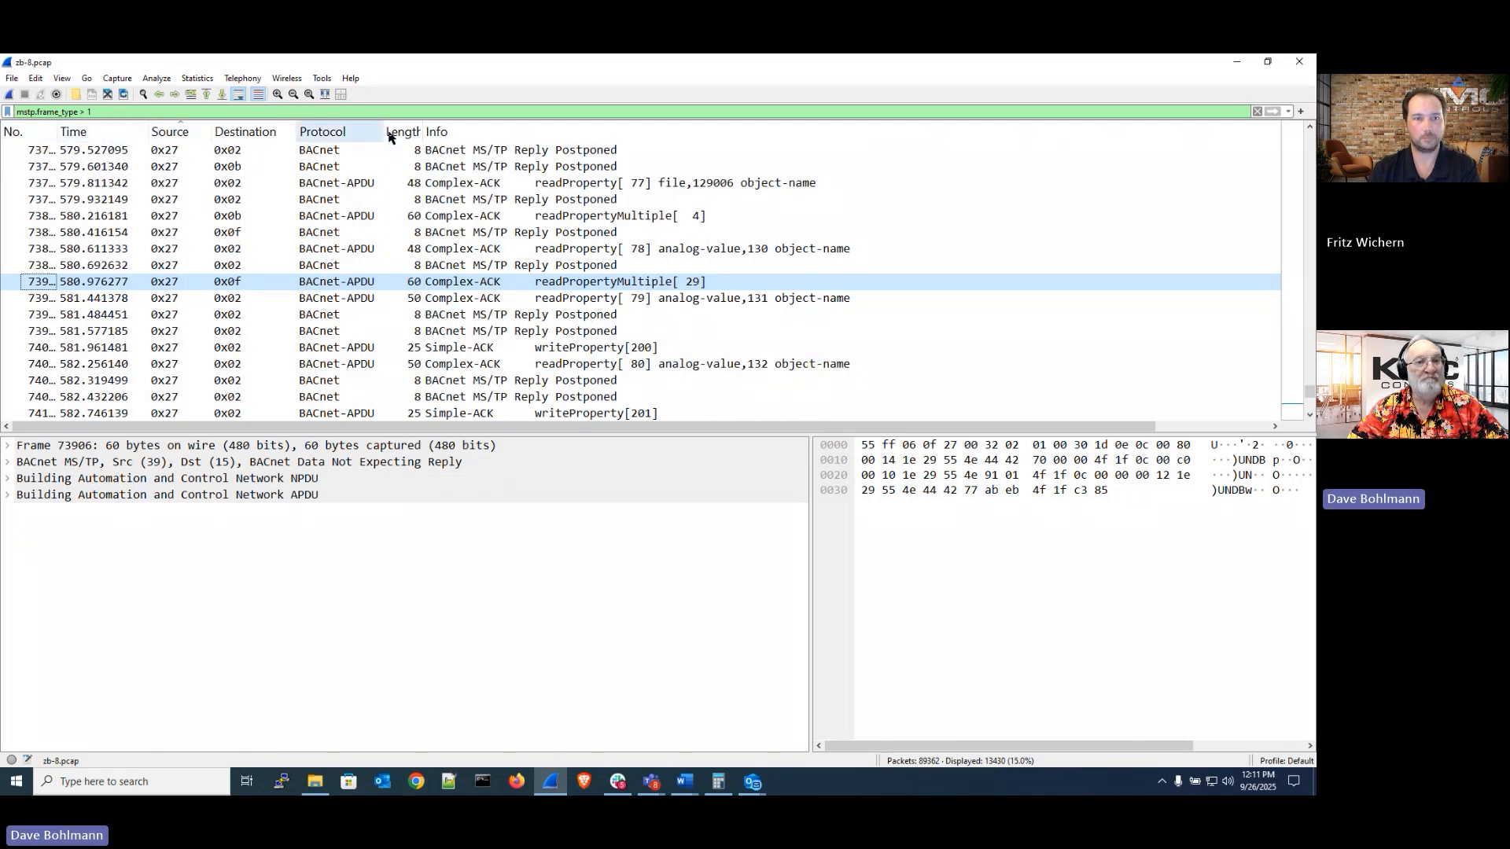
click(475, 138)
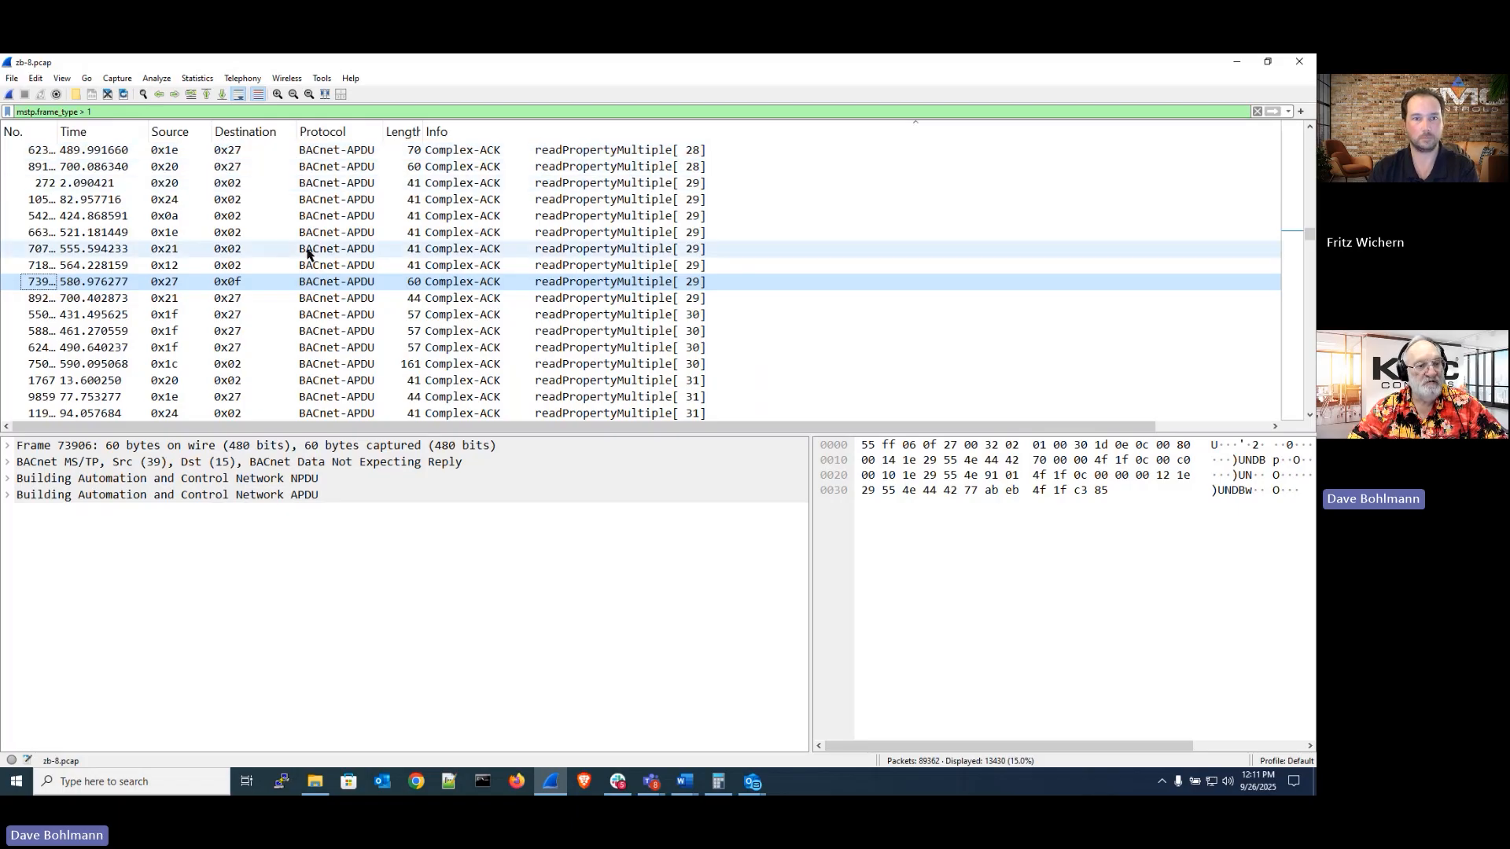
scroll(307, 252, down, 10)
scroll(307, 252, down, 15)
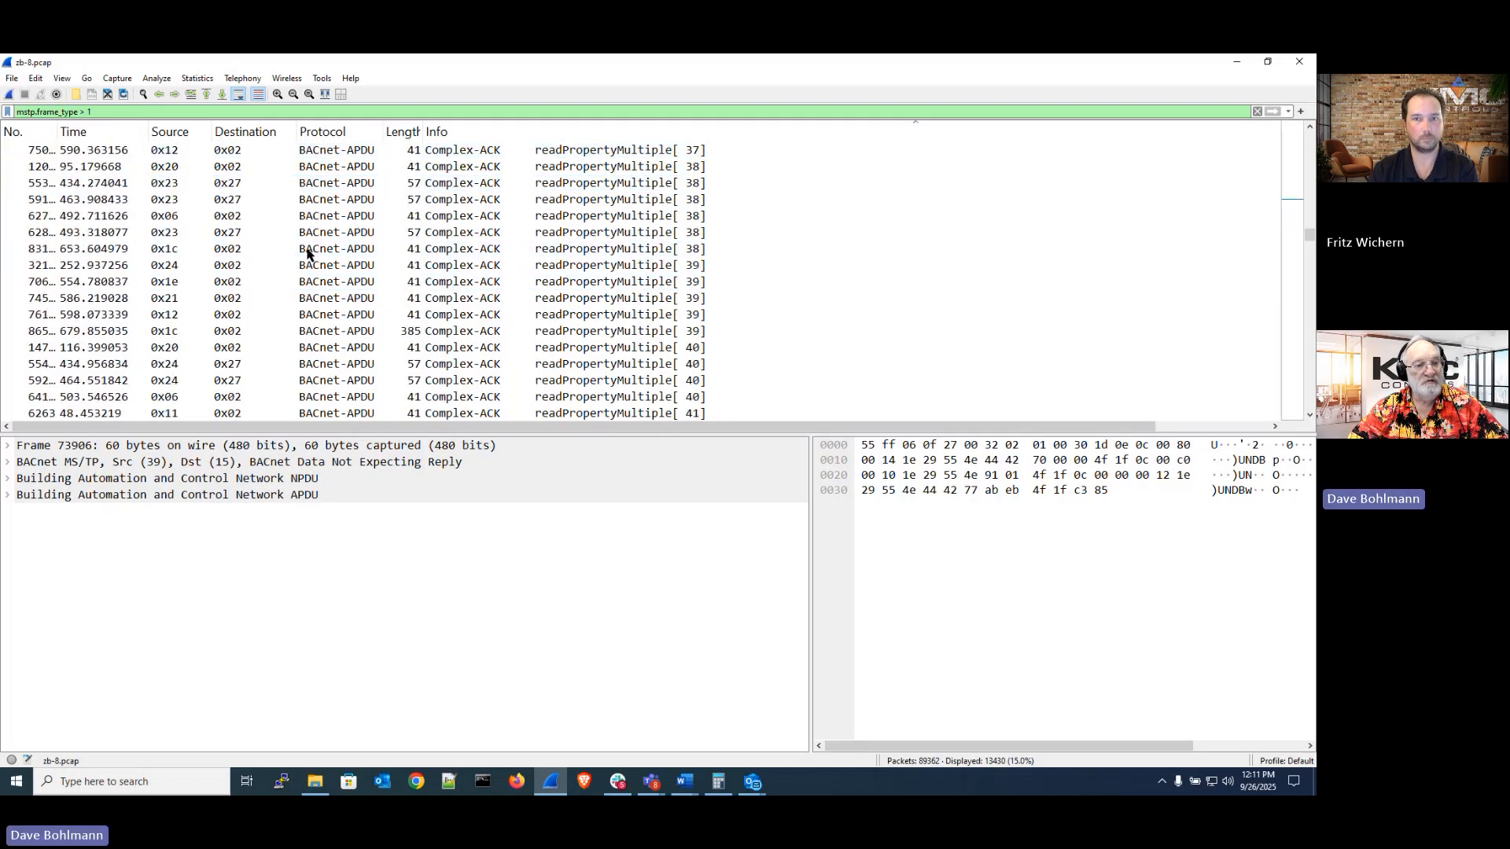
scroll(307, 252, down, 2)
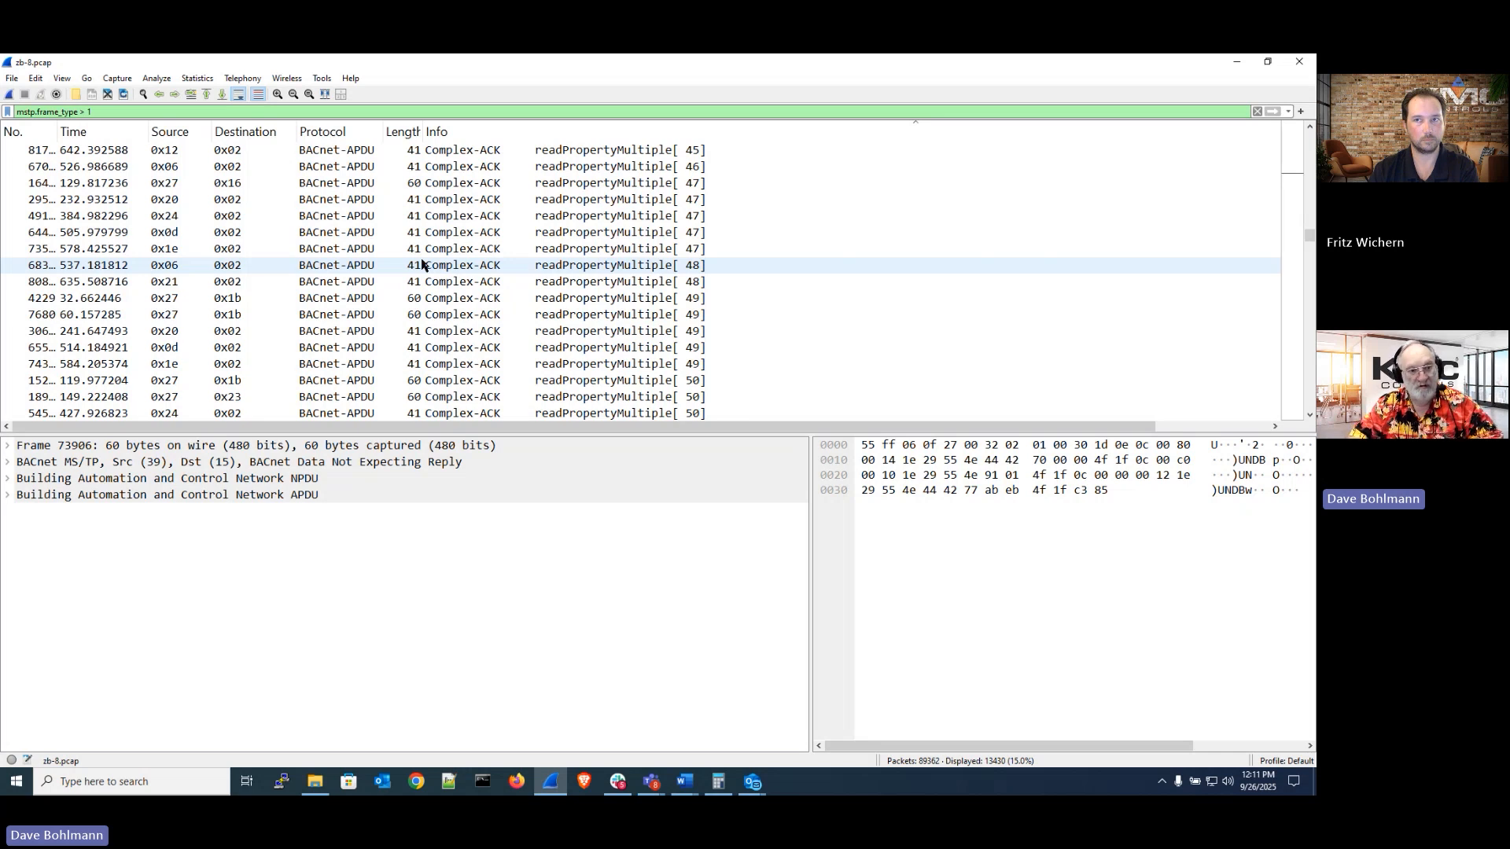
scroll(347, 221, up, 6)
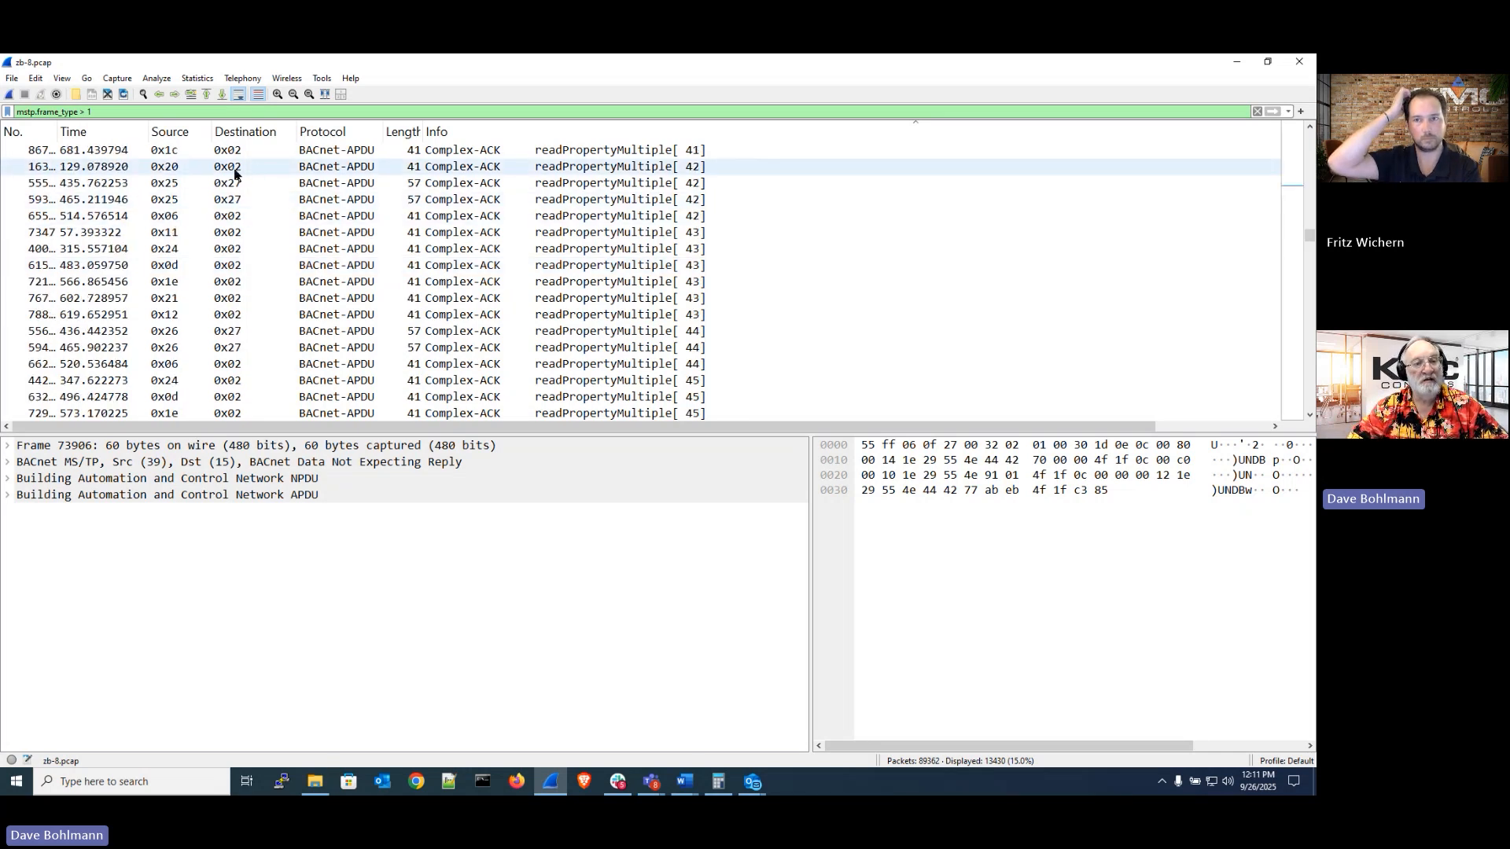
scroll(297, 244, up, 3)
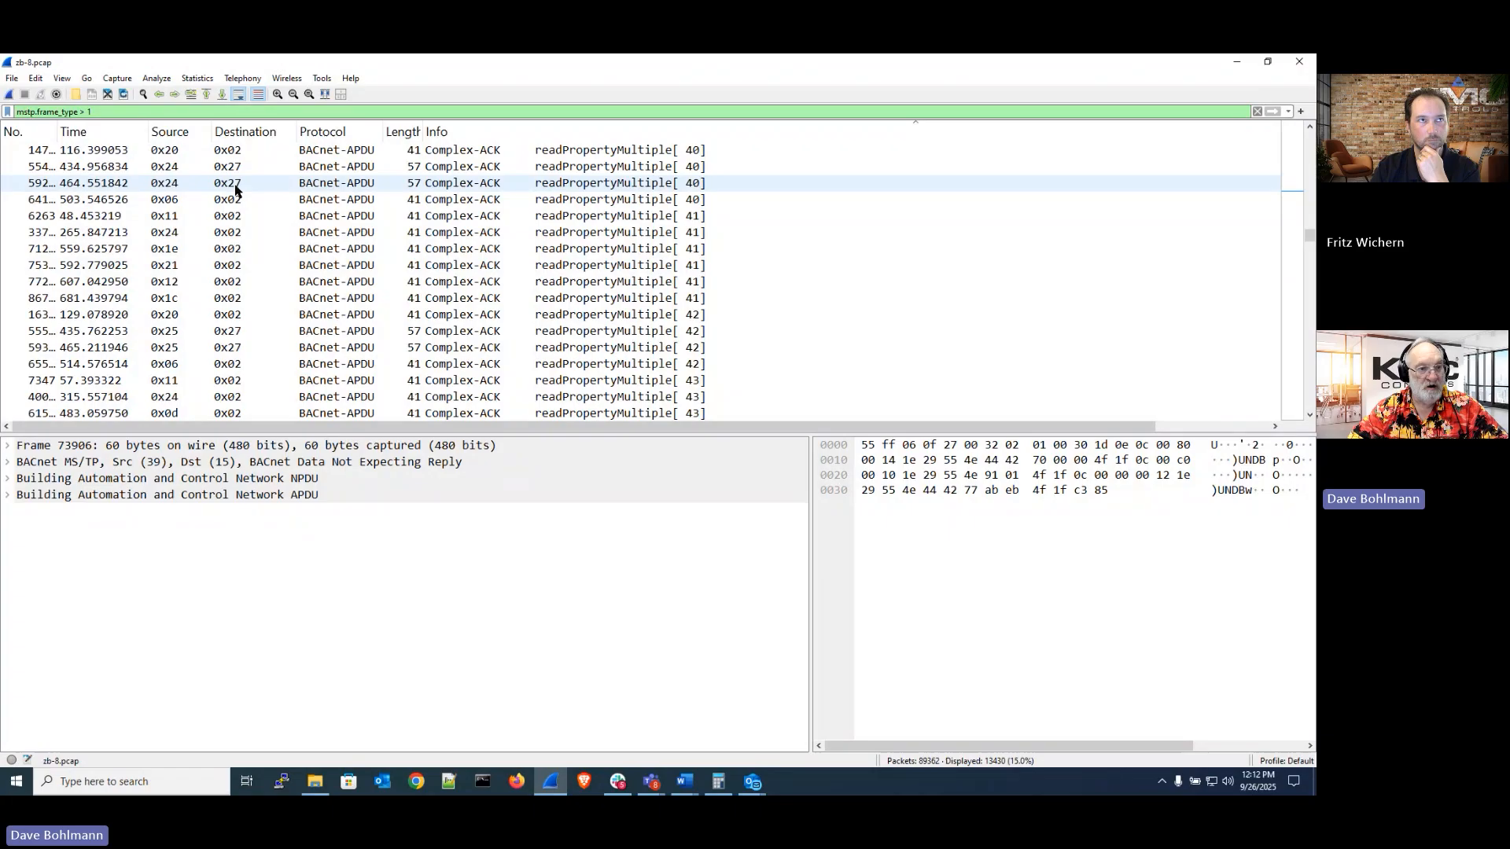
Select the 0x20 to 0x02 Complex-ACK packet, expand its NPDU, and highlight the destination MAC address field
click(258, 151)
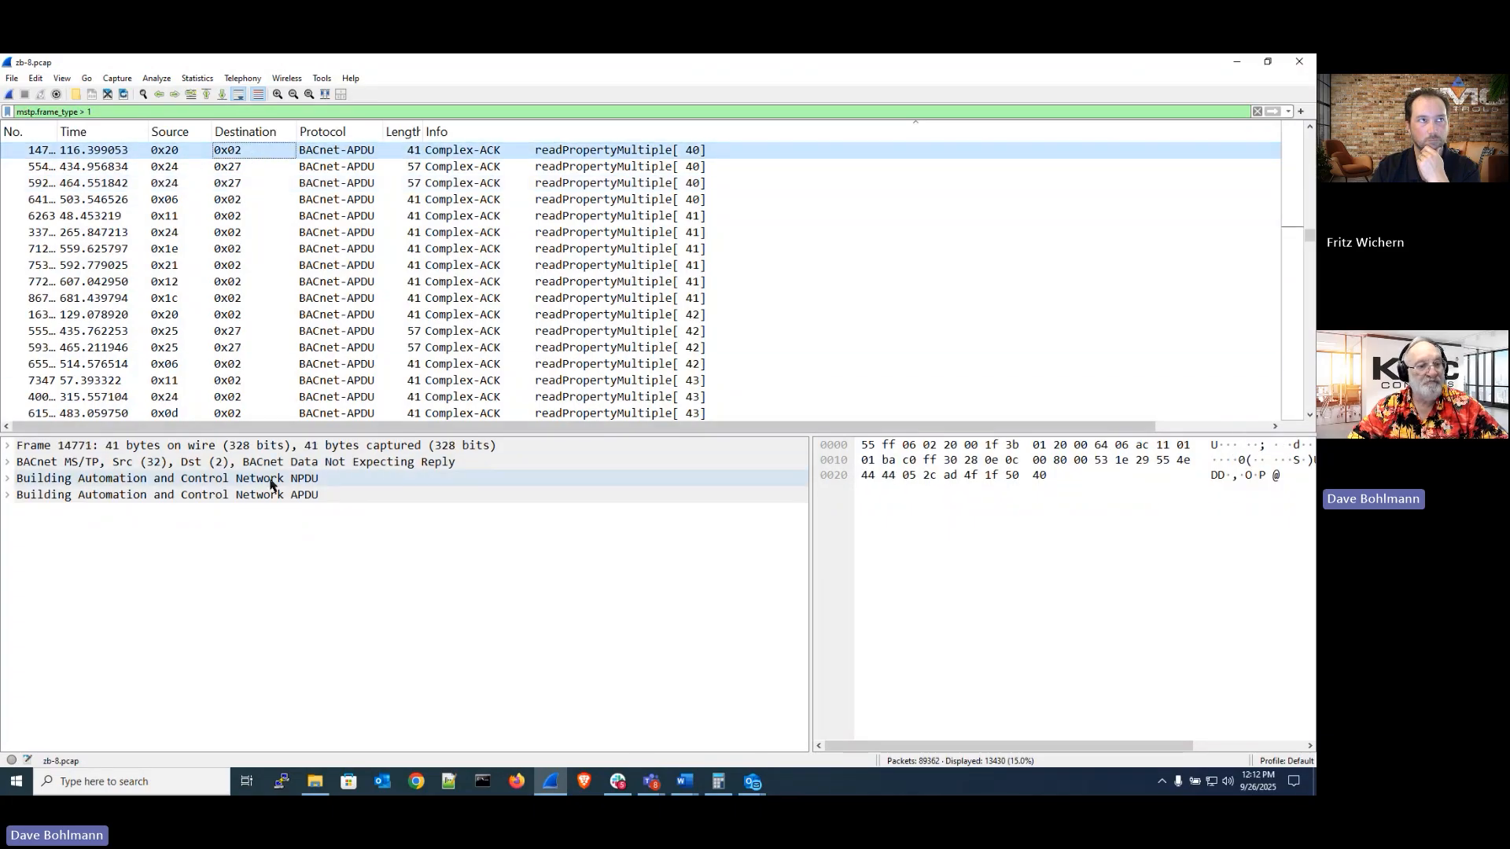
click(9, 479)
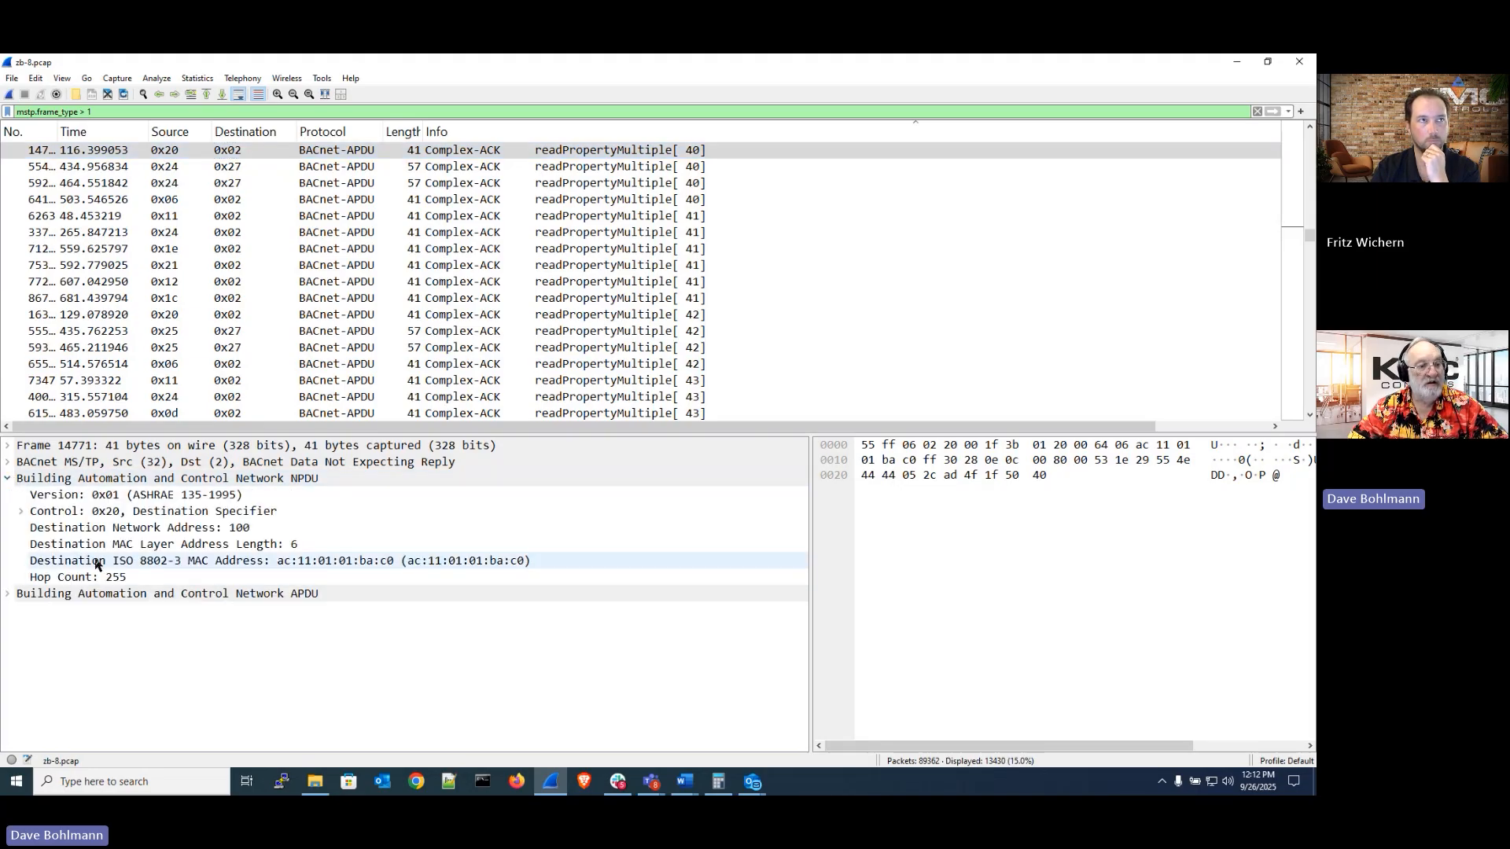
click(284, 568)
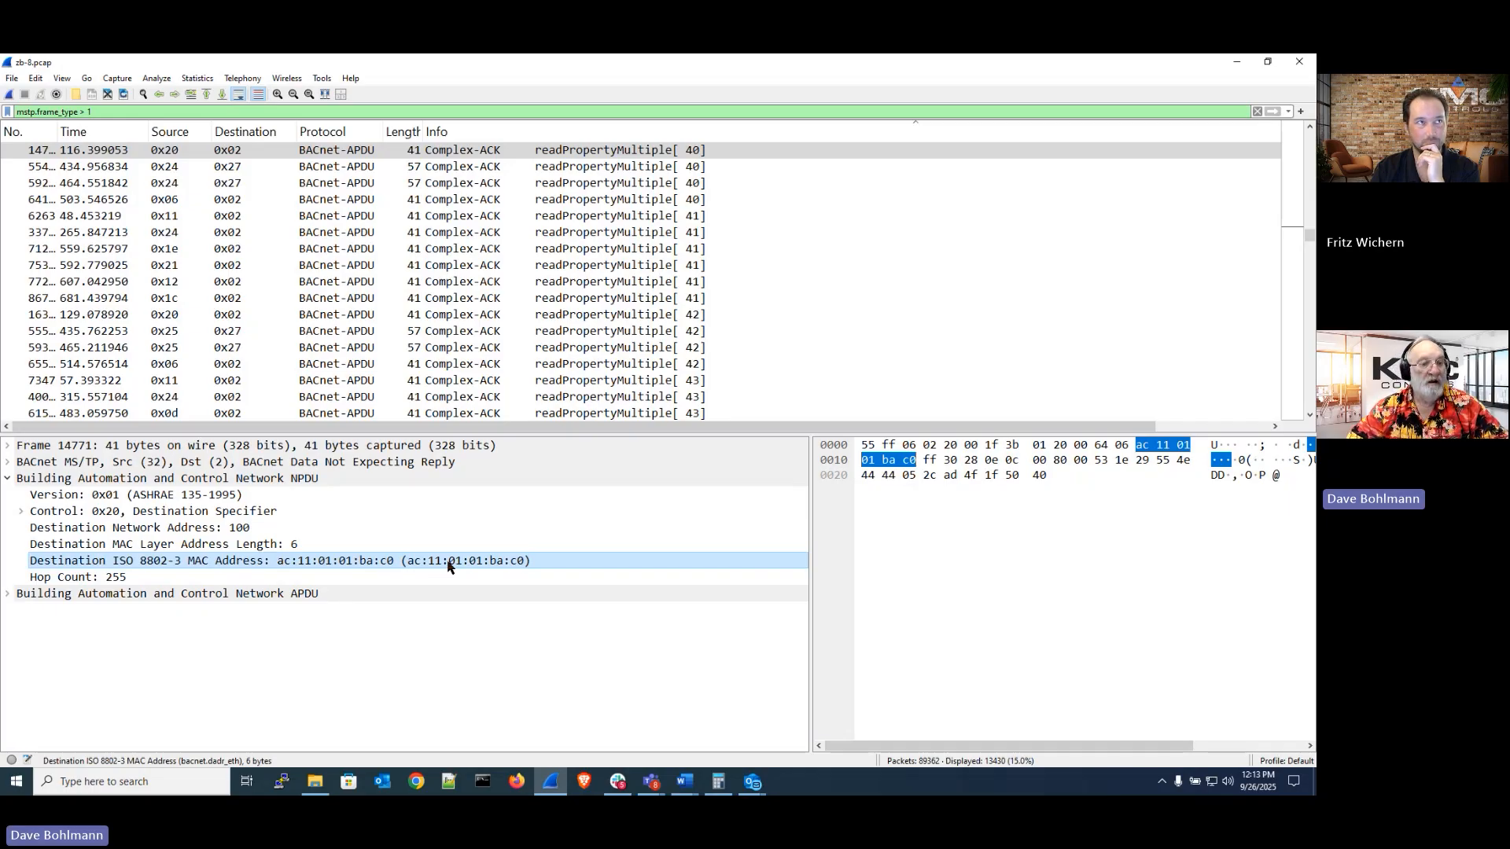
Browse further packets, selecting a device,5003 object-list reply and a Confirmed-REQ readPropertyMultiple request from 0x13
click(246, 151)
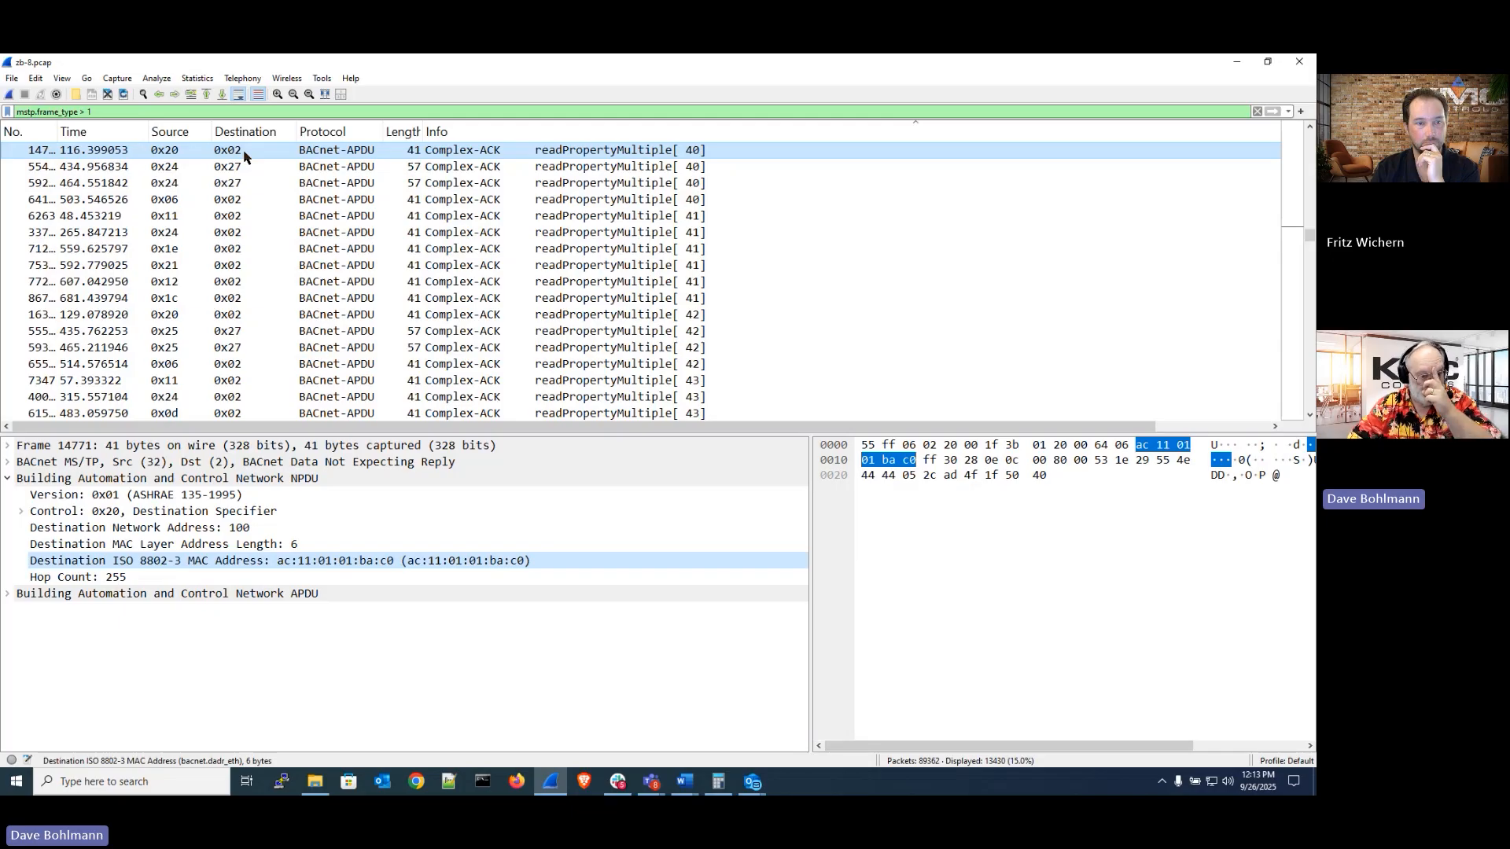
click(246, 166)
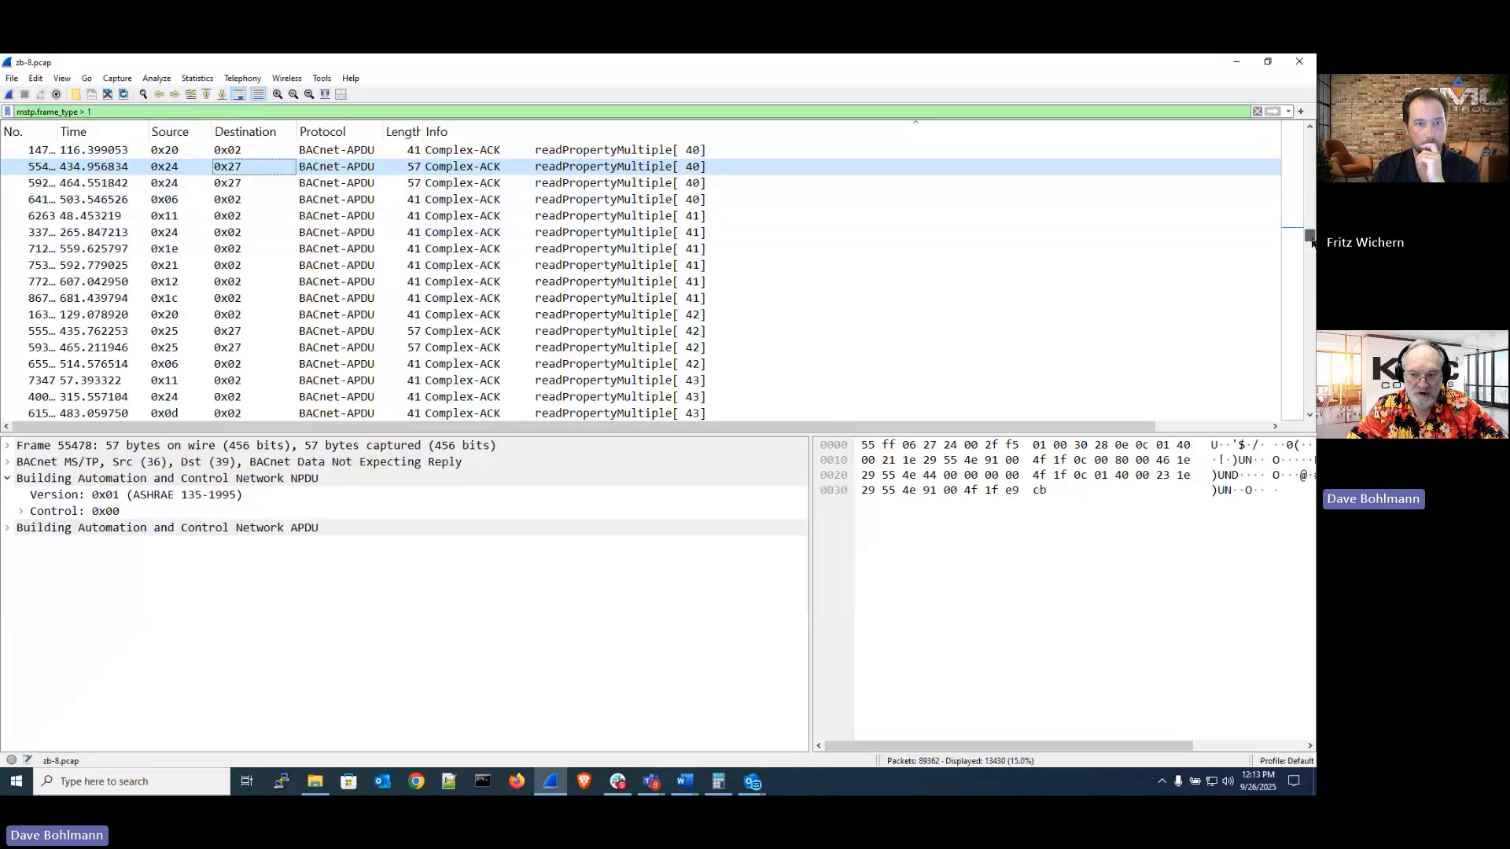
drag(1311, 240, 1311, 270)
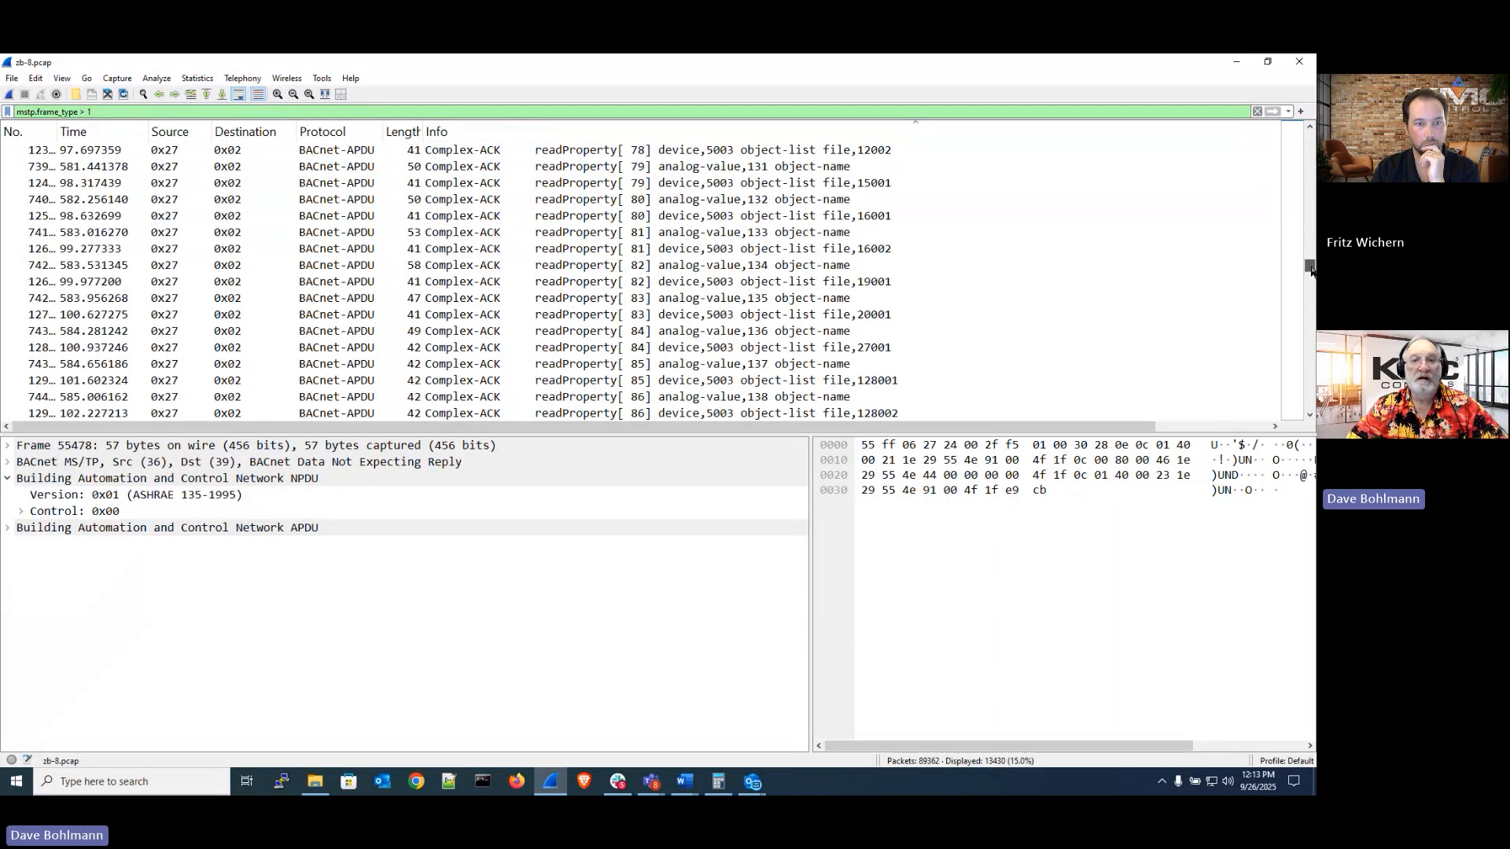
click(755, 222)
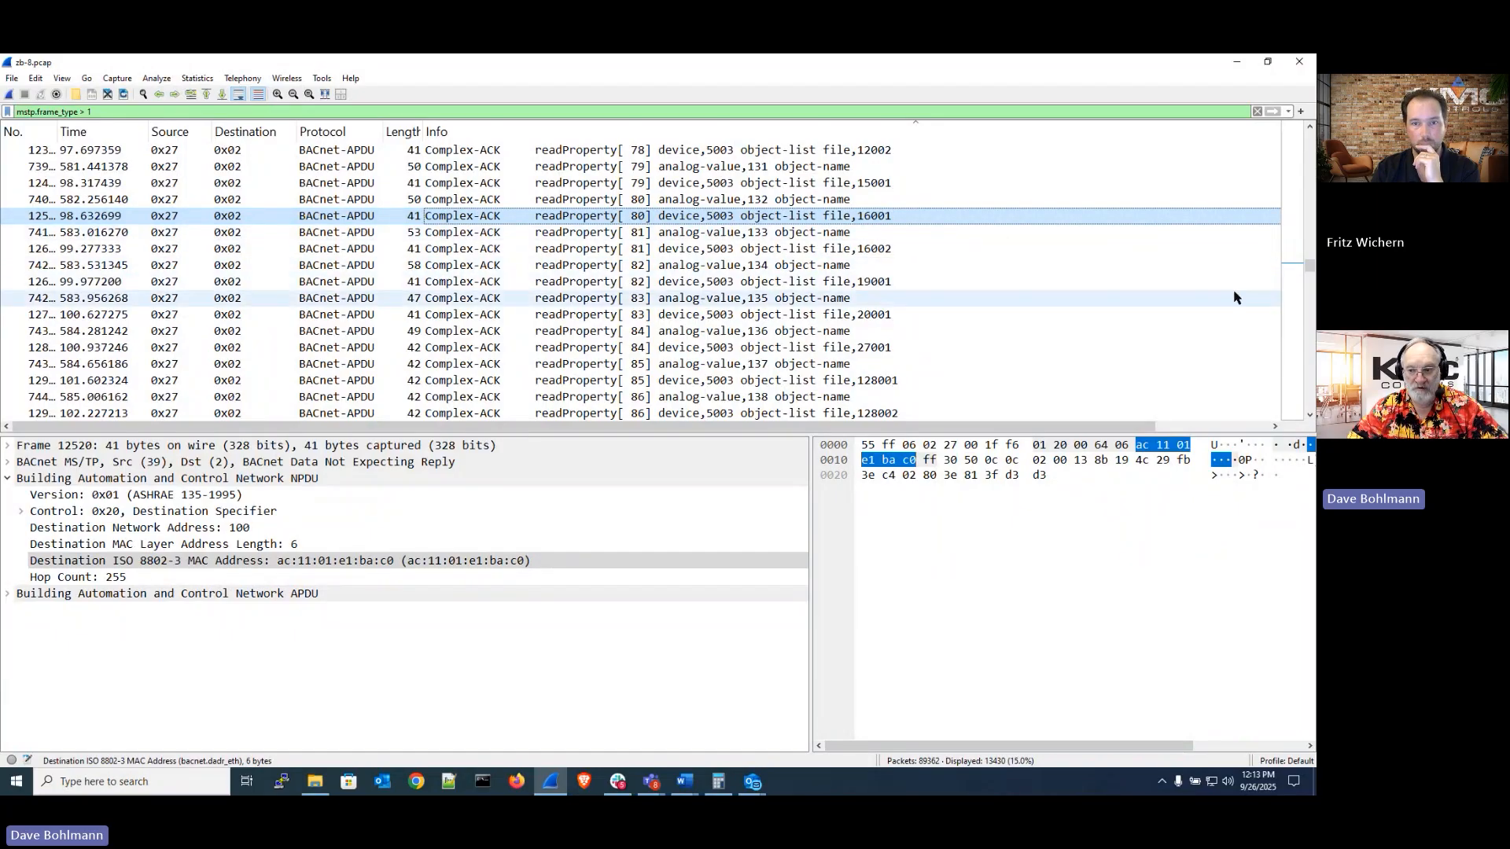
drag(1302, 274, 1234, 293)
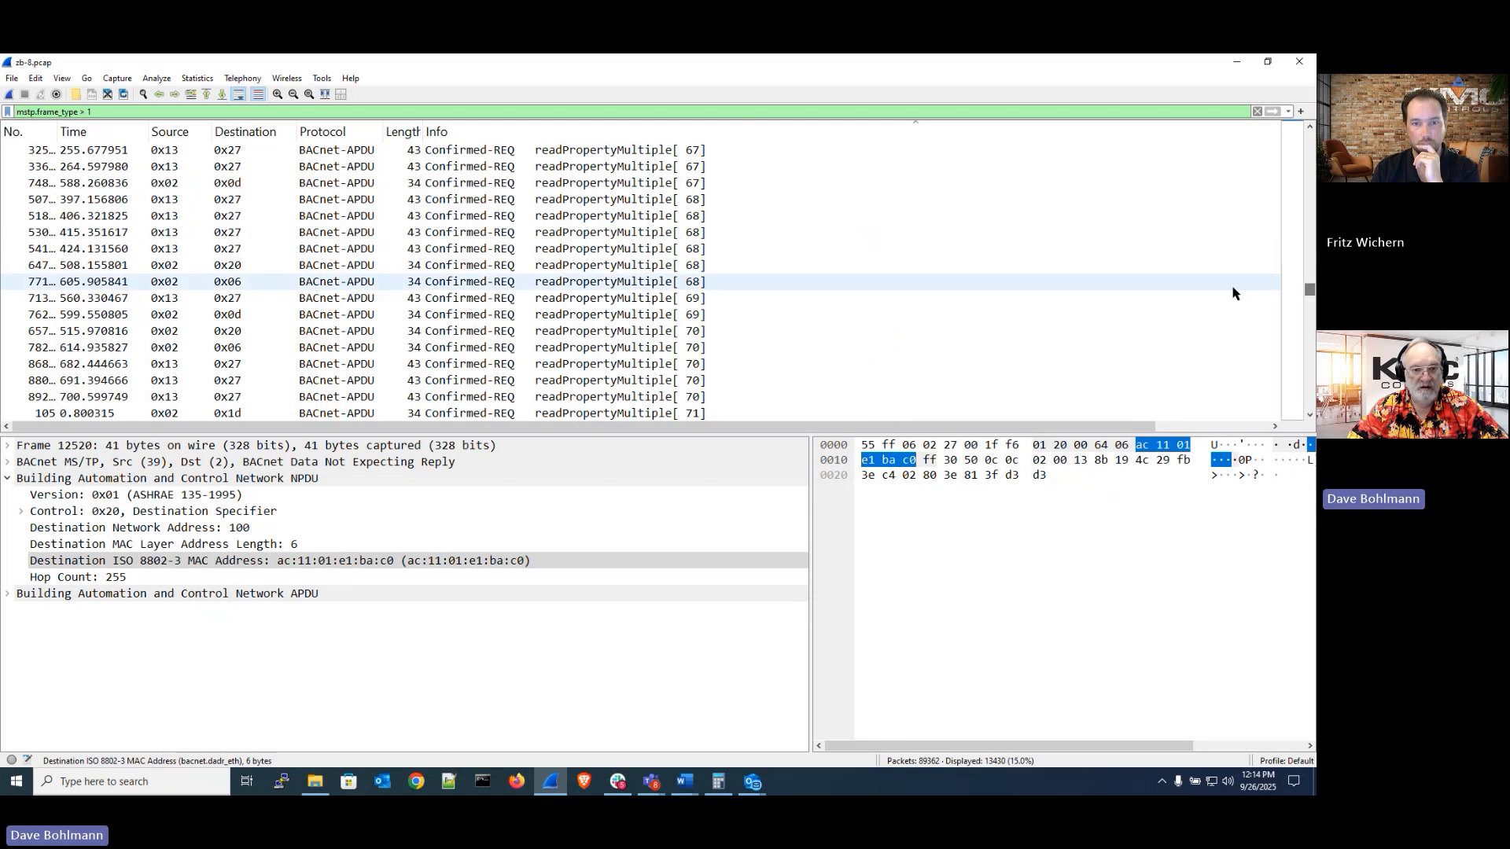
click(453, 218)
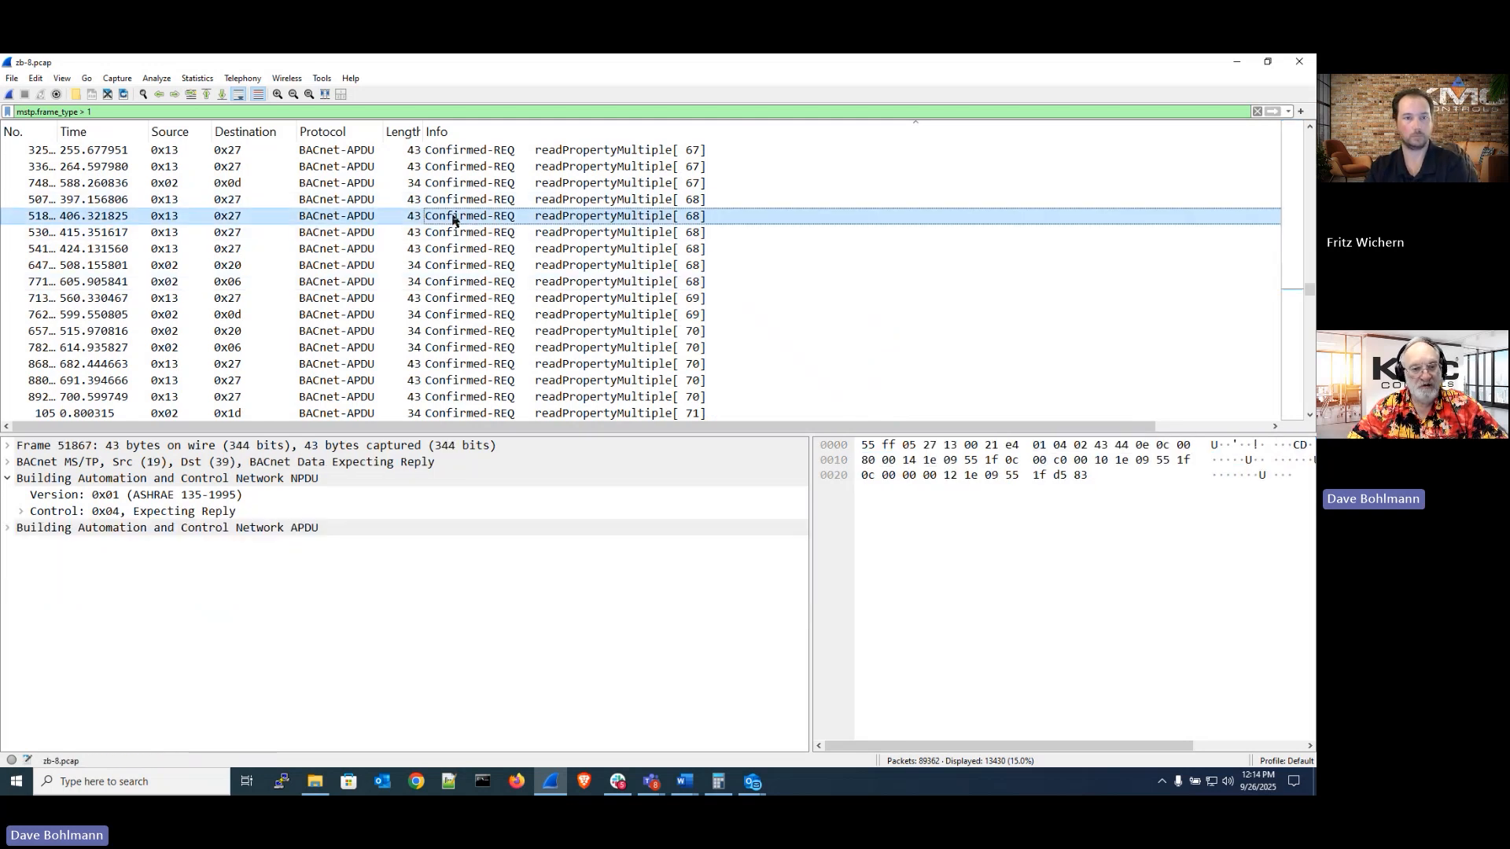
Select the readPropertyMultiple request from 0x02 to 0x0d and scroll on through the request list
click(169, 184)
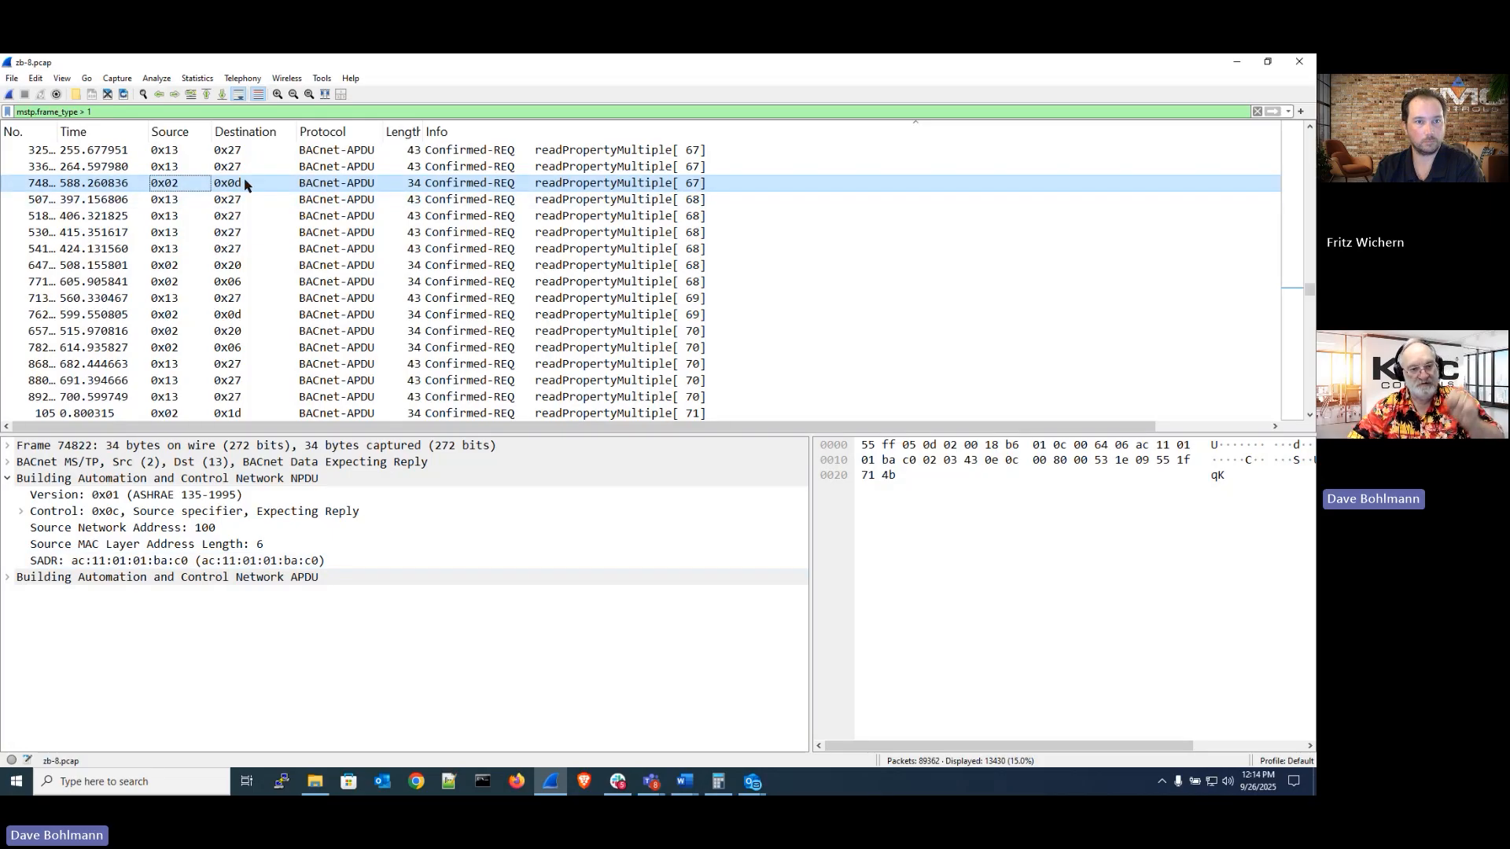
scroll(751, 224, down, 15)
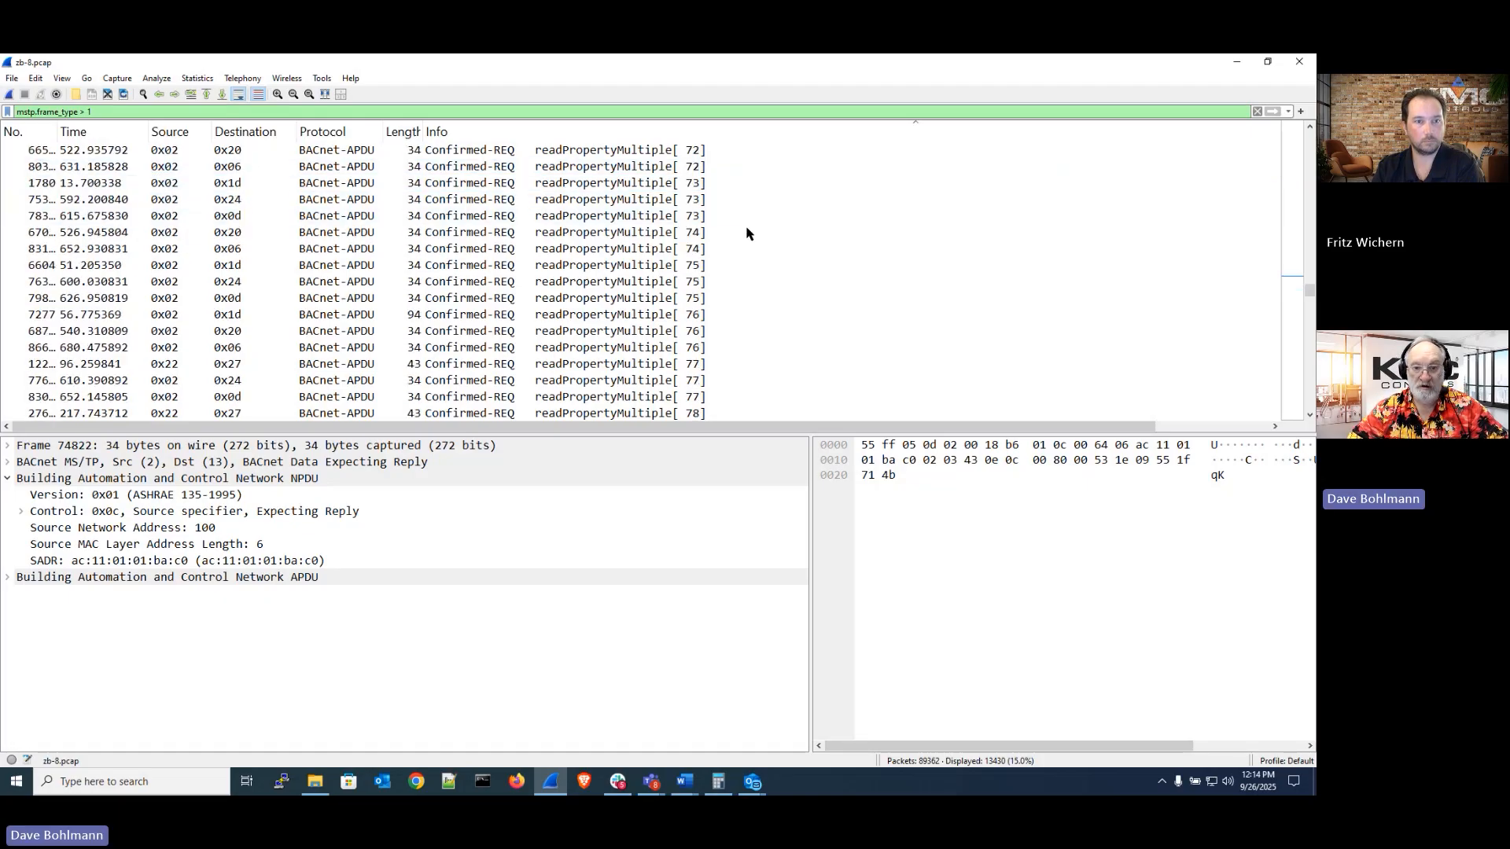
scroll(747, 234, down, 10)
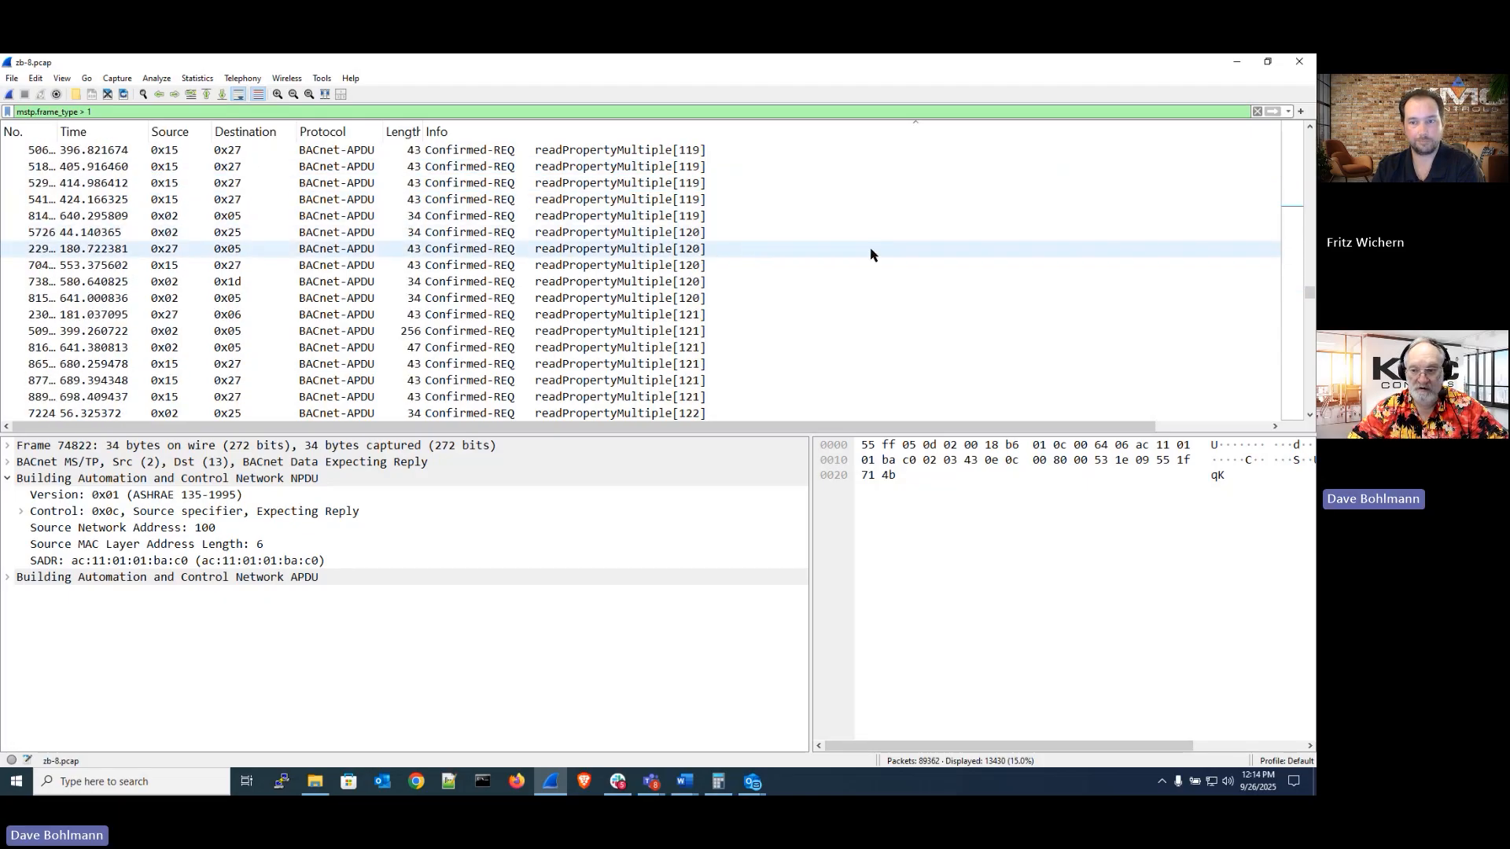
Move down to the who-Is broadcasts and select the who-Is from 0x02 and the who-Is 103 103 from 0x27
drag(1310, 295, 1309, 342)
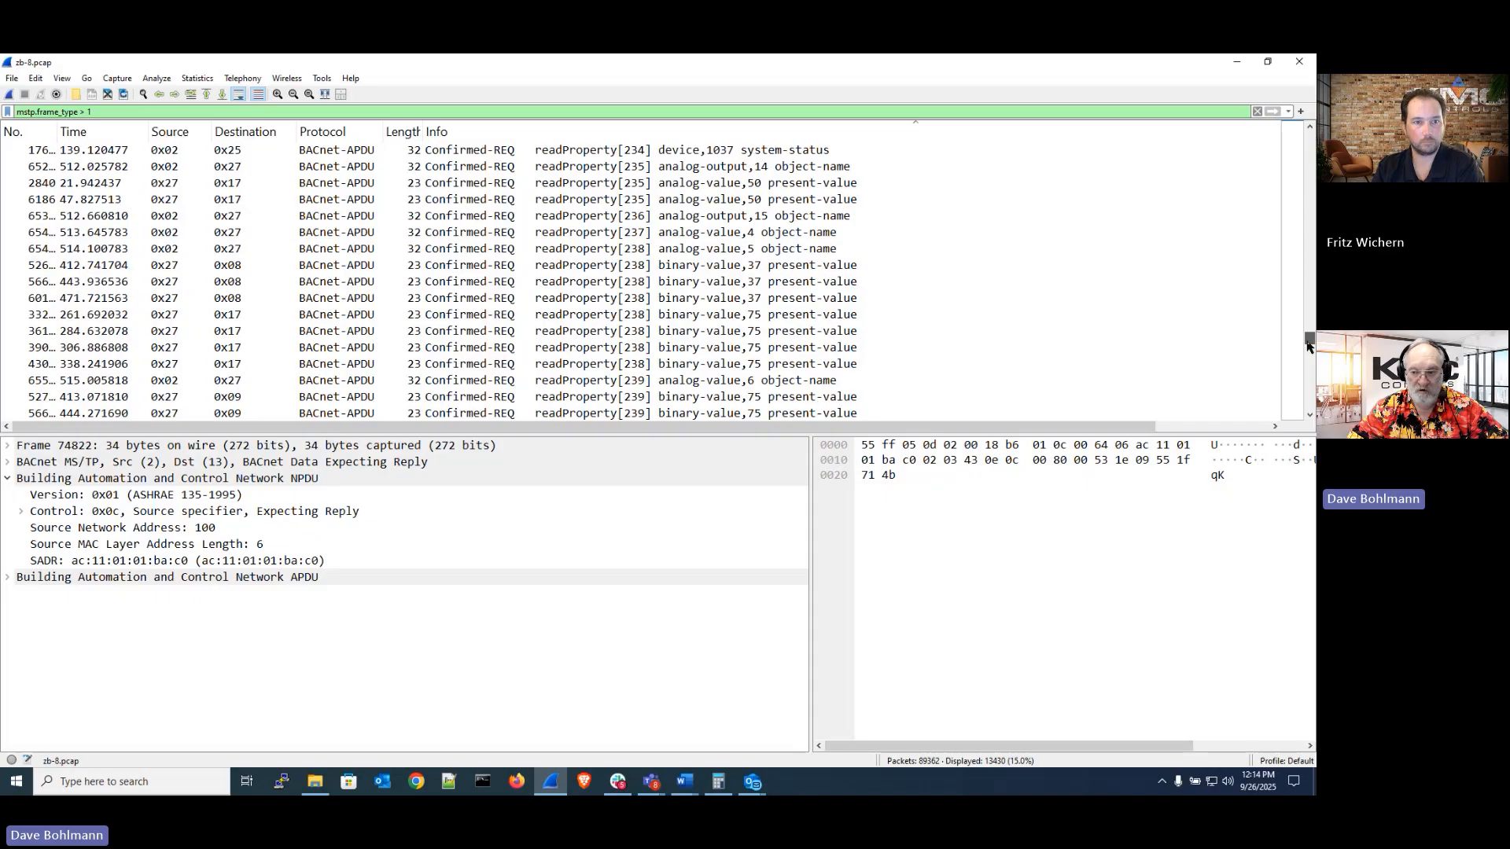
drag(1309, 346, 1309, 403)
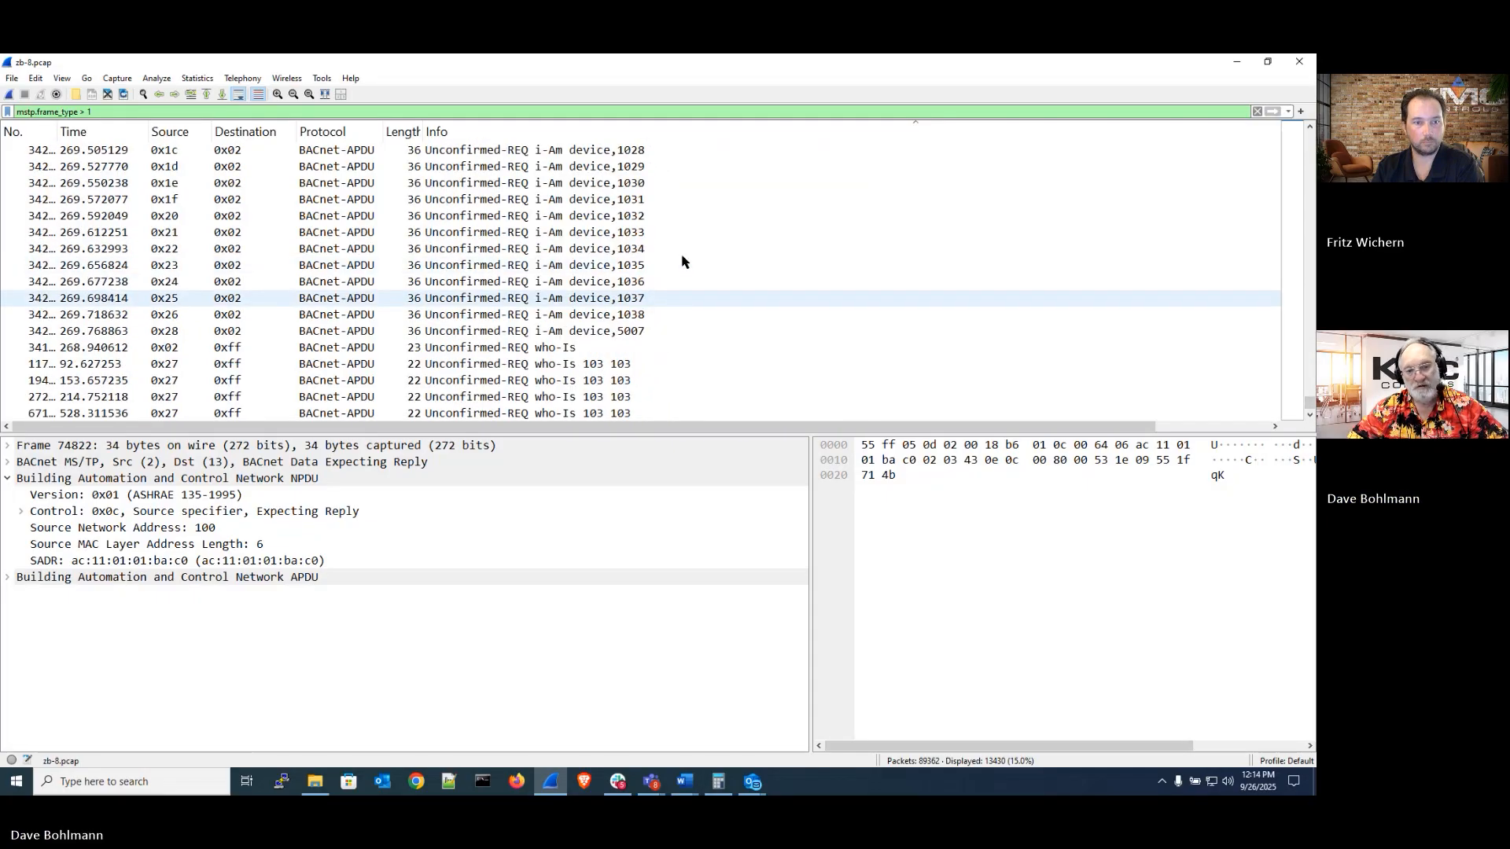
scroll(684, 259, down, 1)
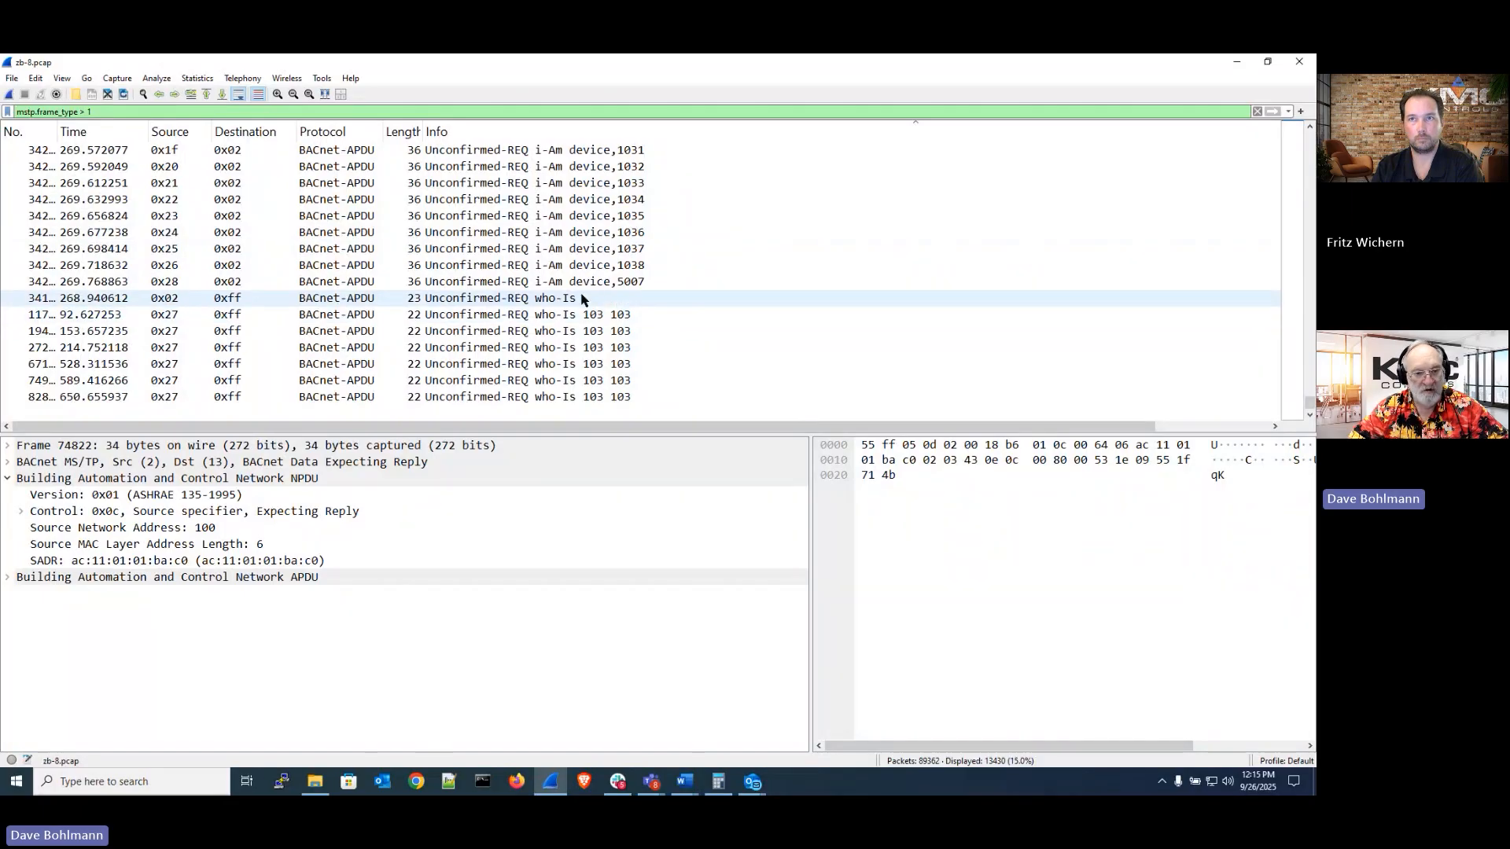
click(519, 300)
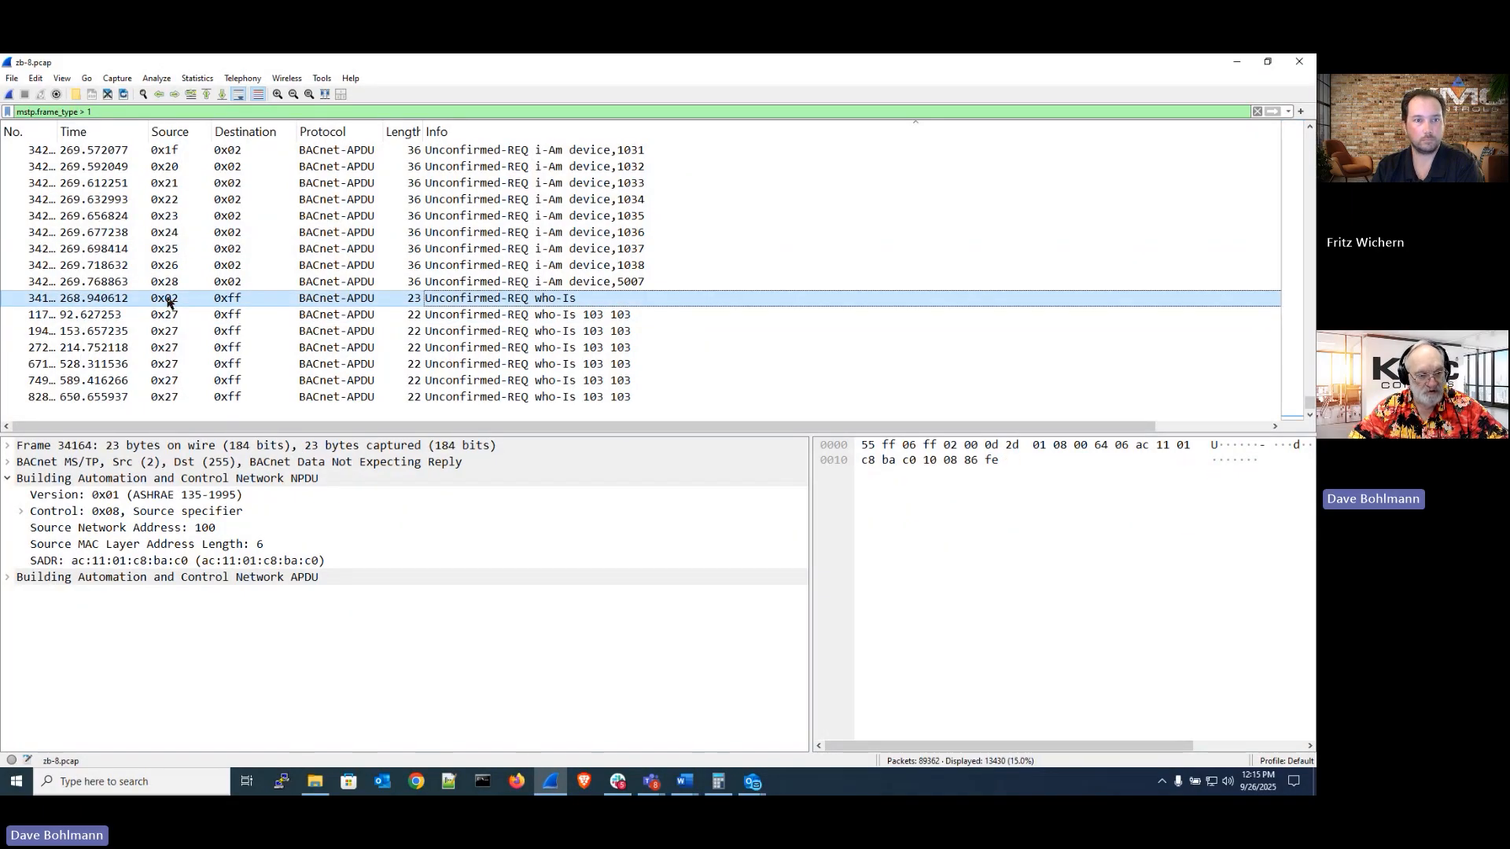
click(618, 315)
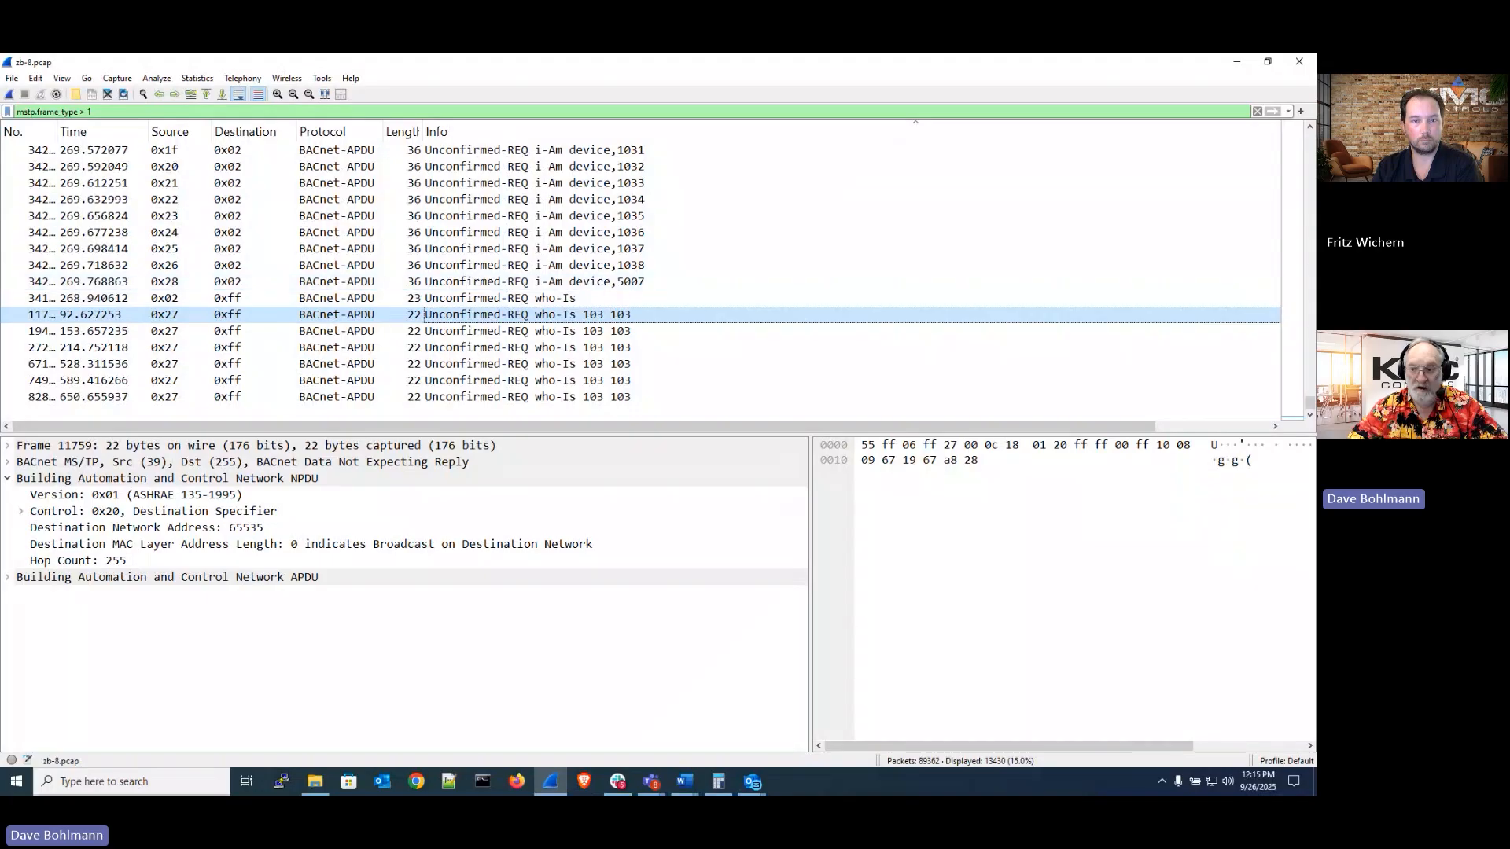
Change the display filter to mstp.frame_type == 0 and apply it to show only token frames
drag(1309, 408, 1310, 135)
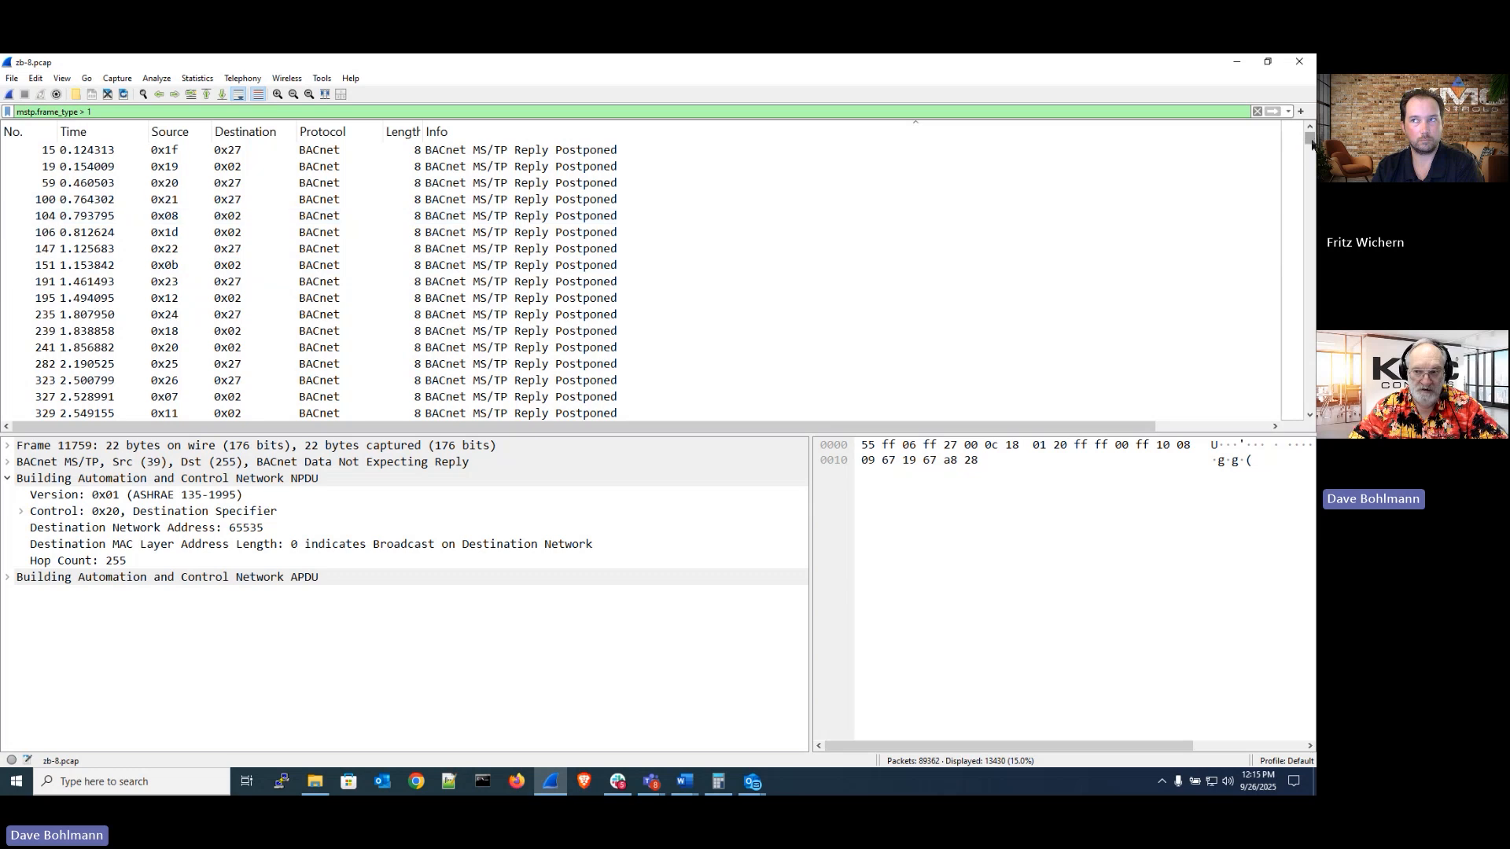
mouse_move(1309, 140)
mouse_down()
mouse_move(1309, 232)
mouse_move(1310, 135)
mouse_up()
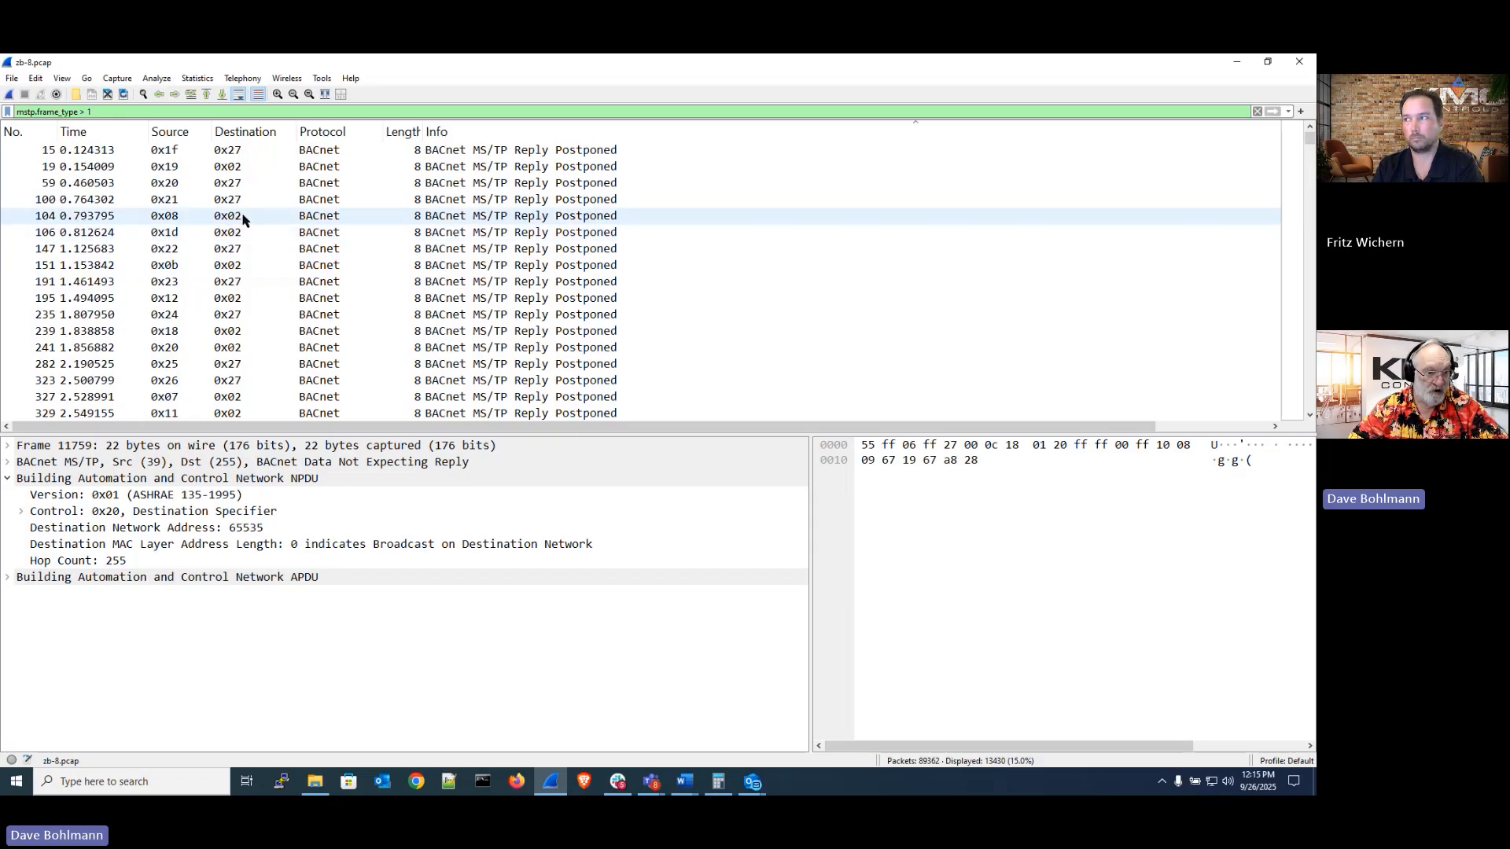
click(273, 110)
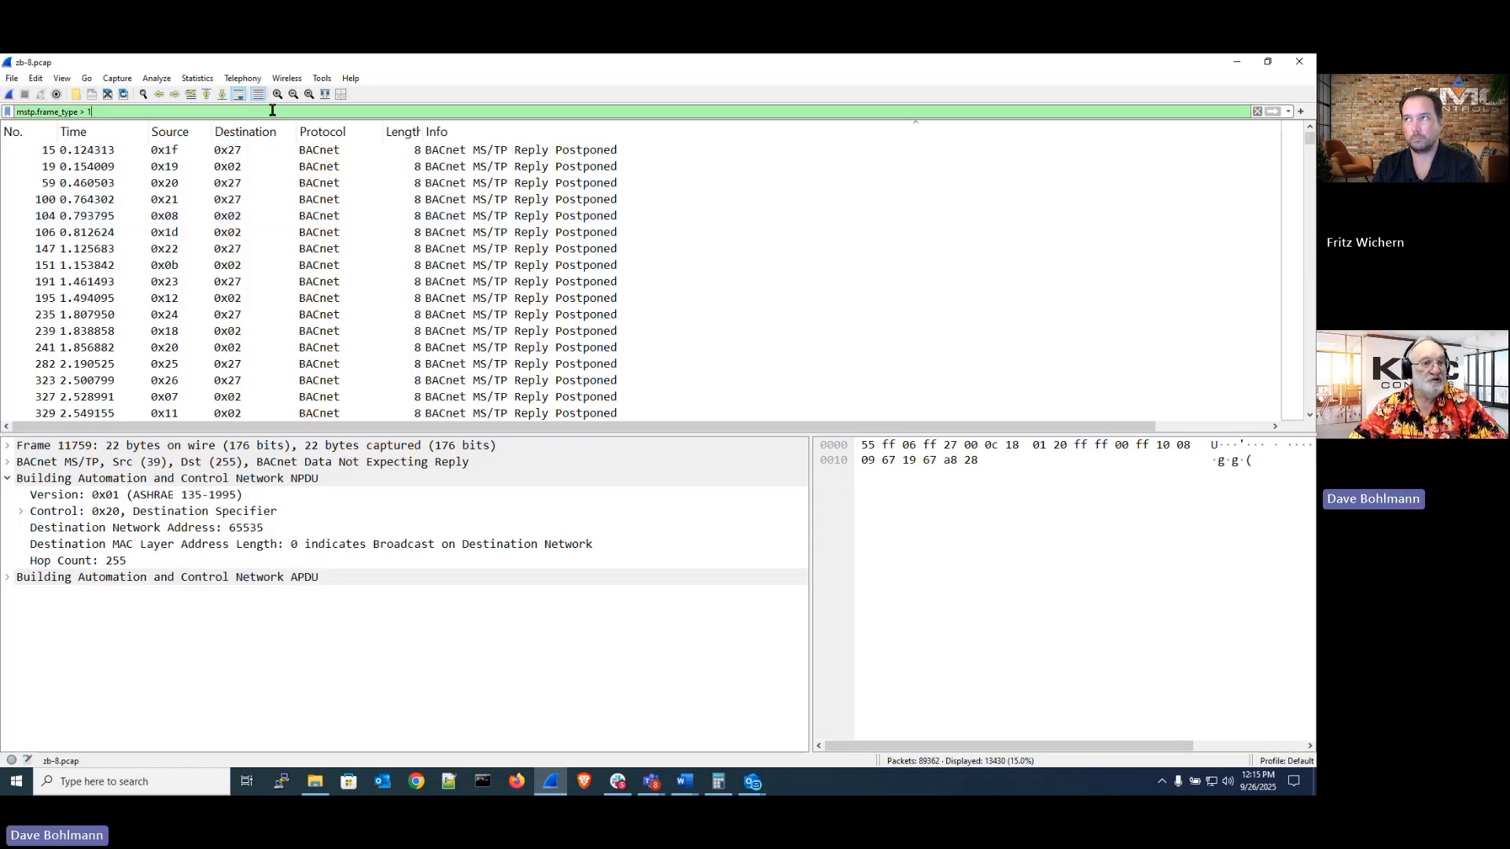
key(BackSpace)
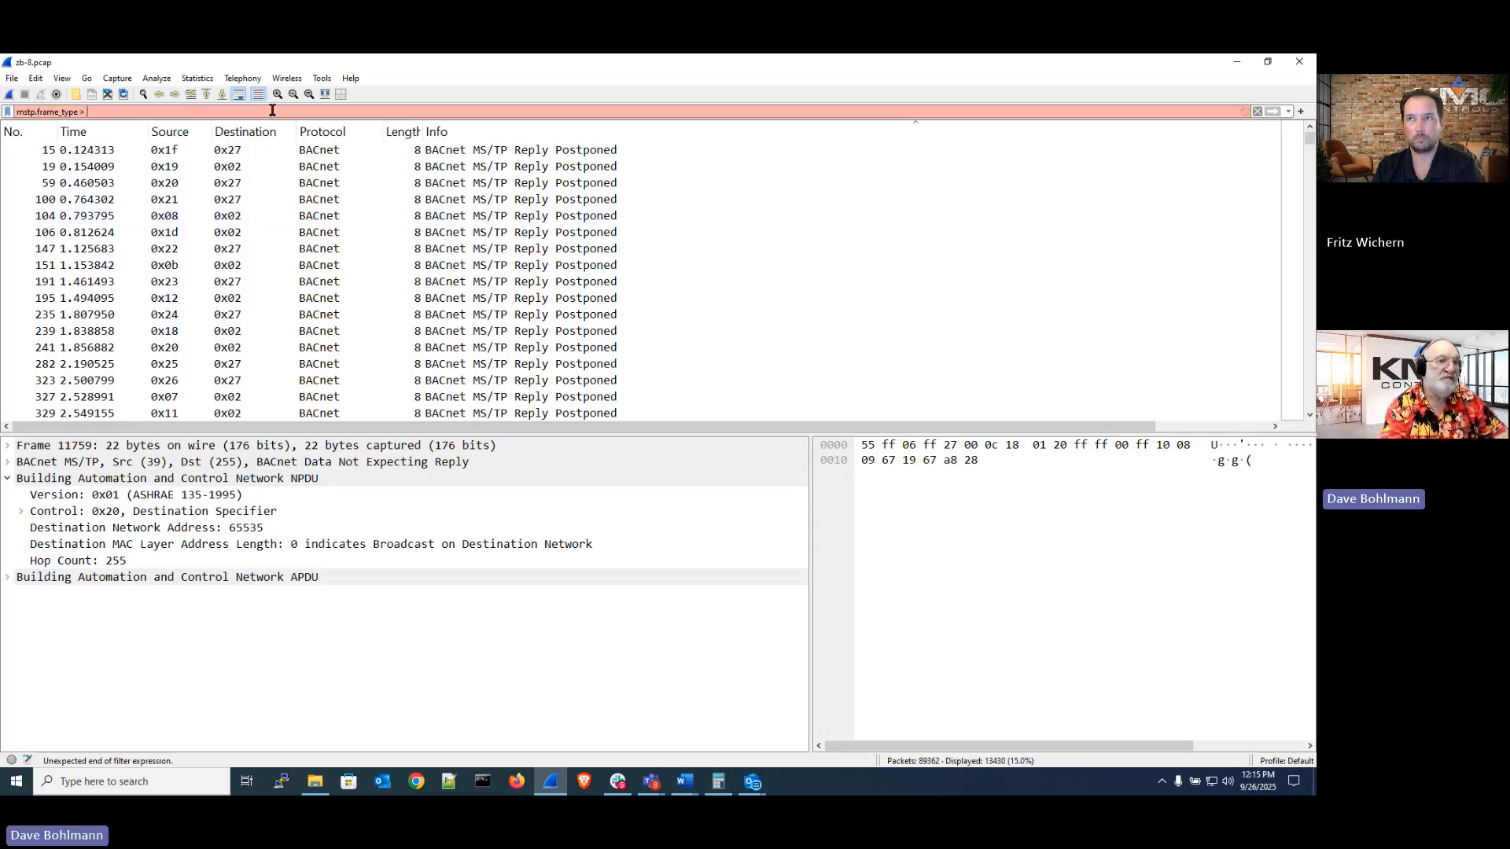
key(BackSpace)
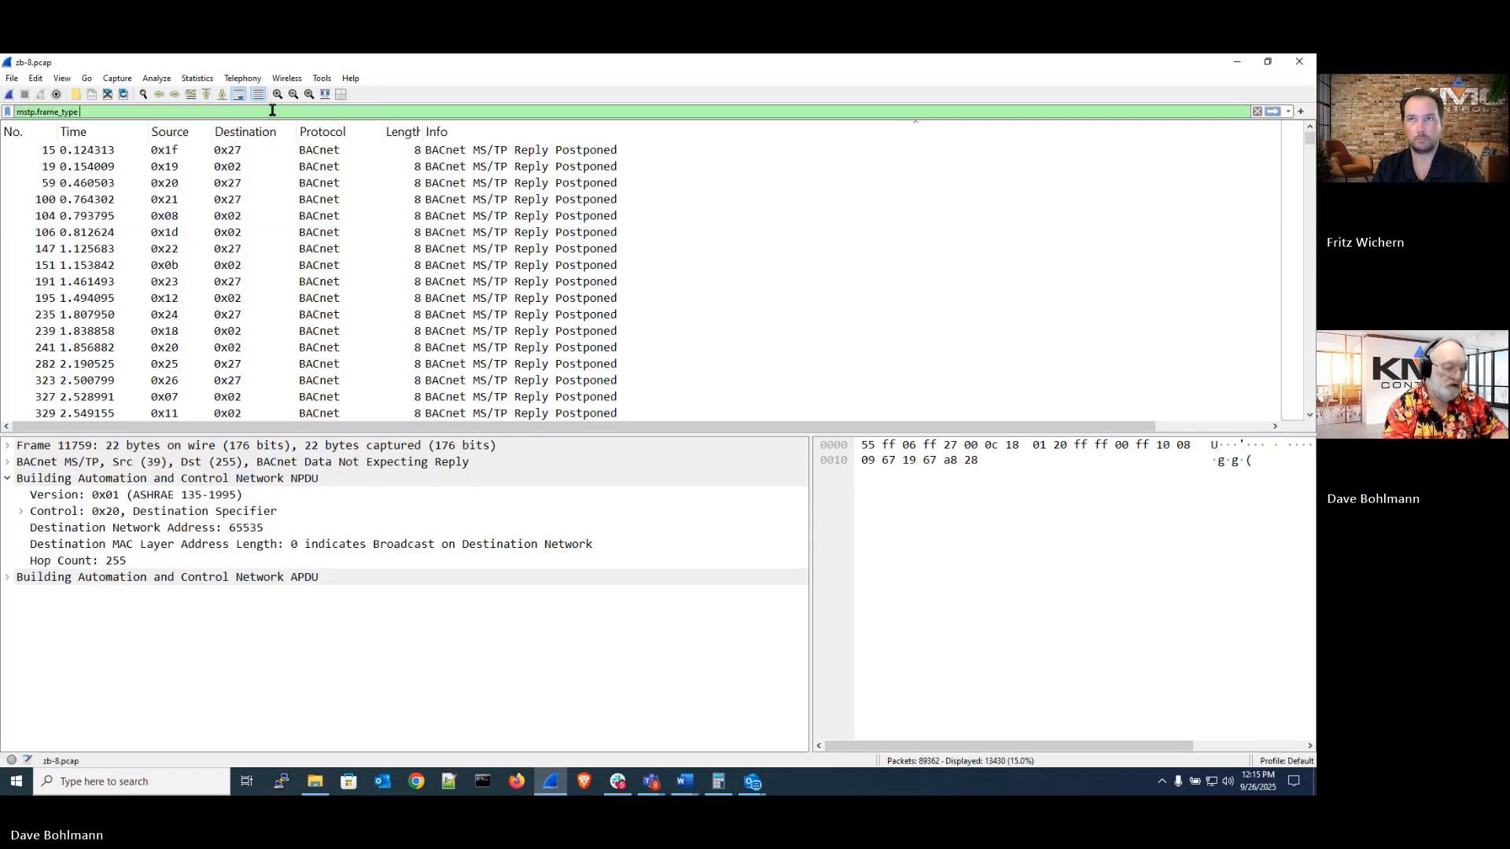
text(== )
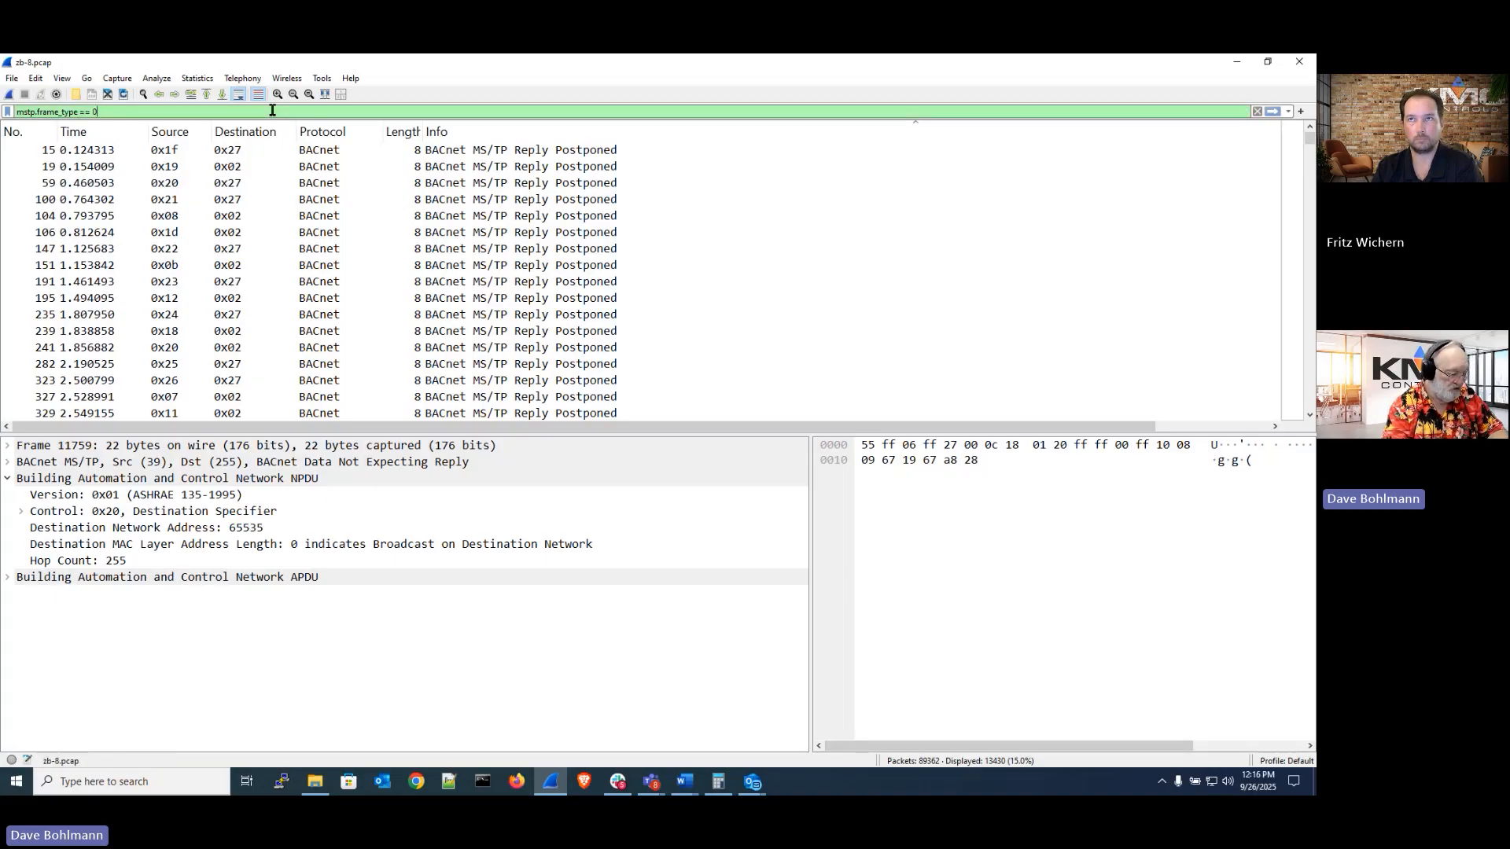
text(2)
key(BackSpace)
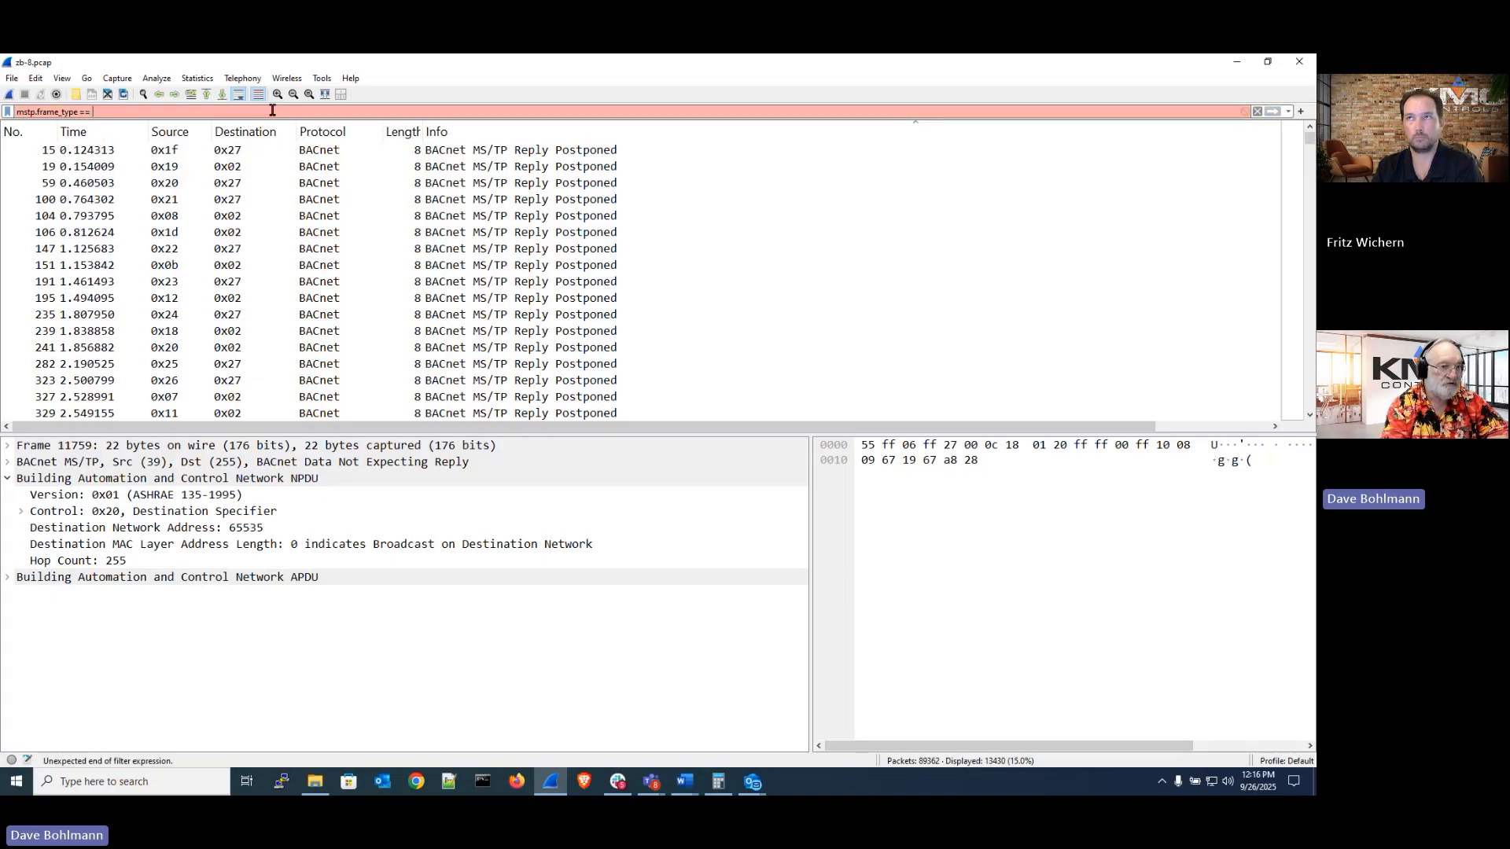
text(0)
key(Return)
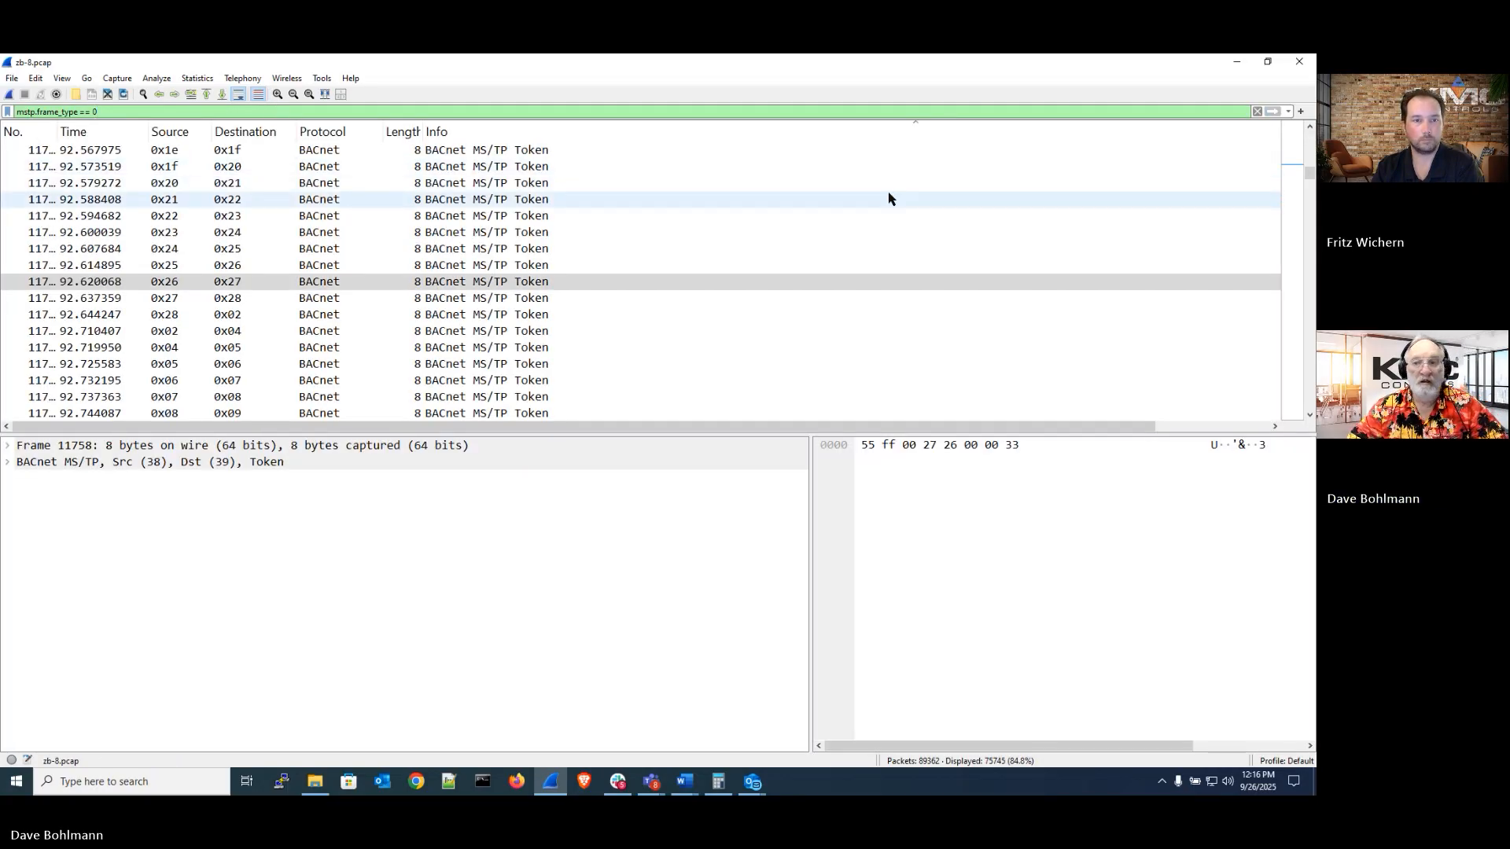
Step through the token frames from the start of the capture, following the token passing between stations
drag(1311, 174, 1312, 135)
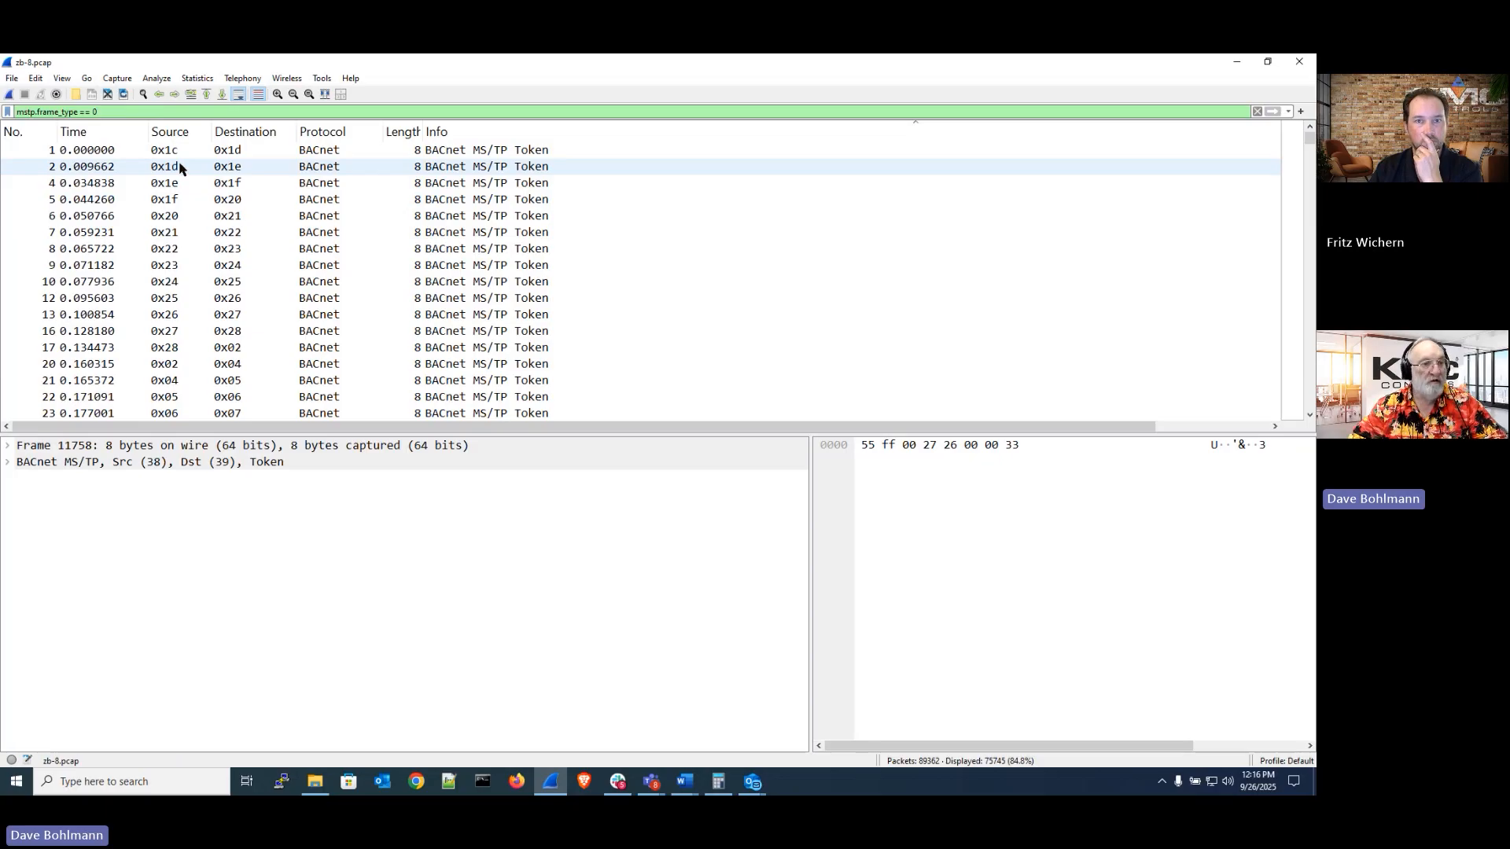
click(186, 233)
key(Down)
key(Down)
key(Down)
key(Down)
key(Down)
key(Down)
key(Down)
key(Down)
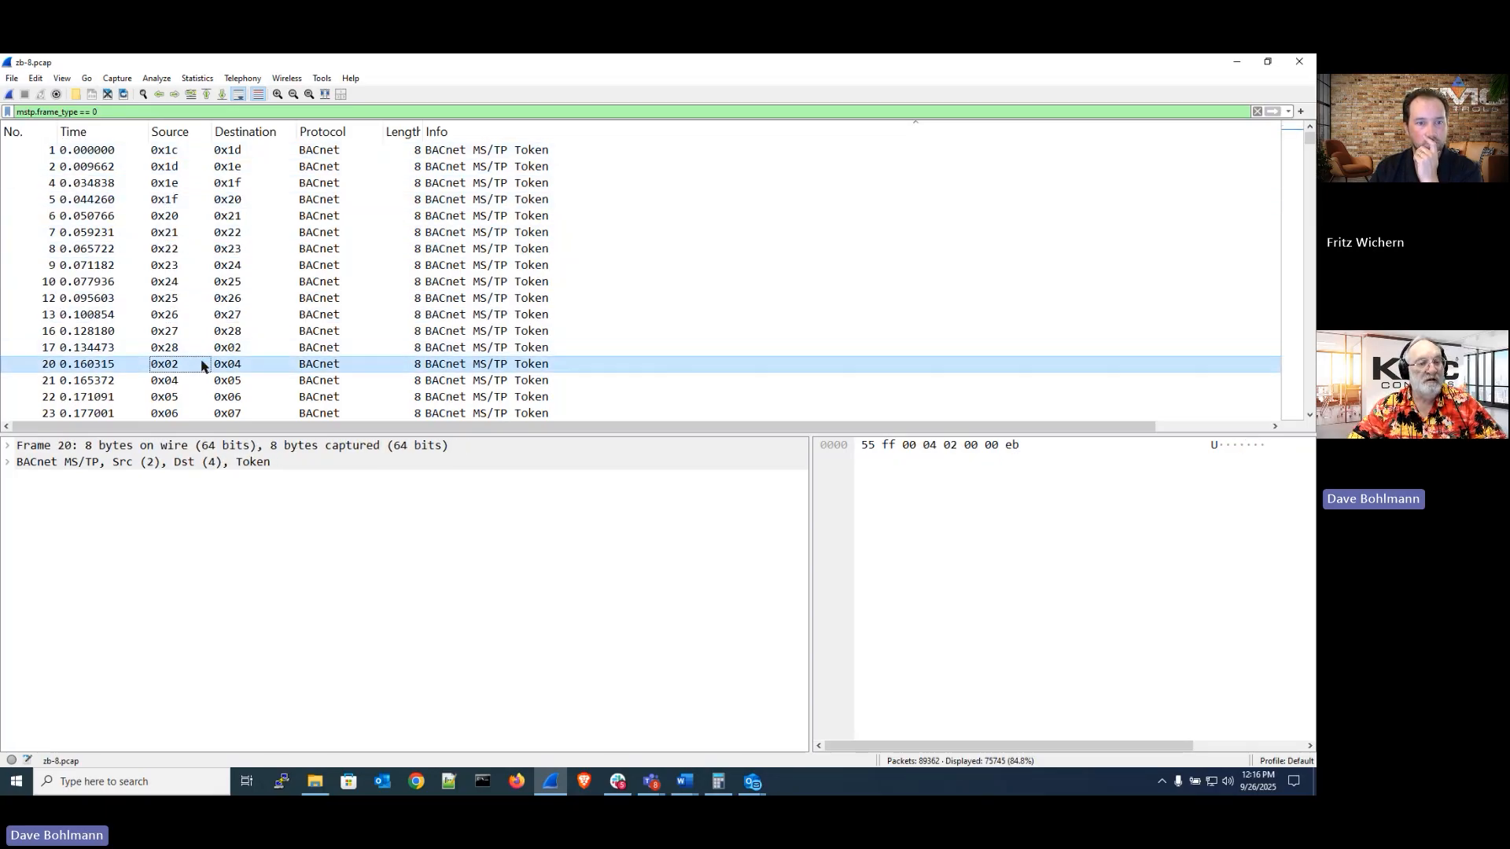
key(Down)
key(Down)
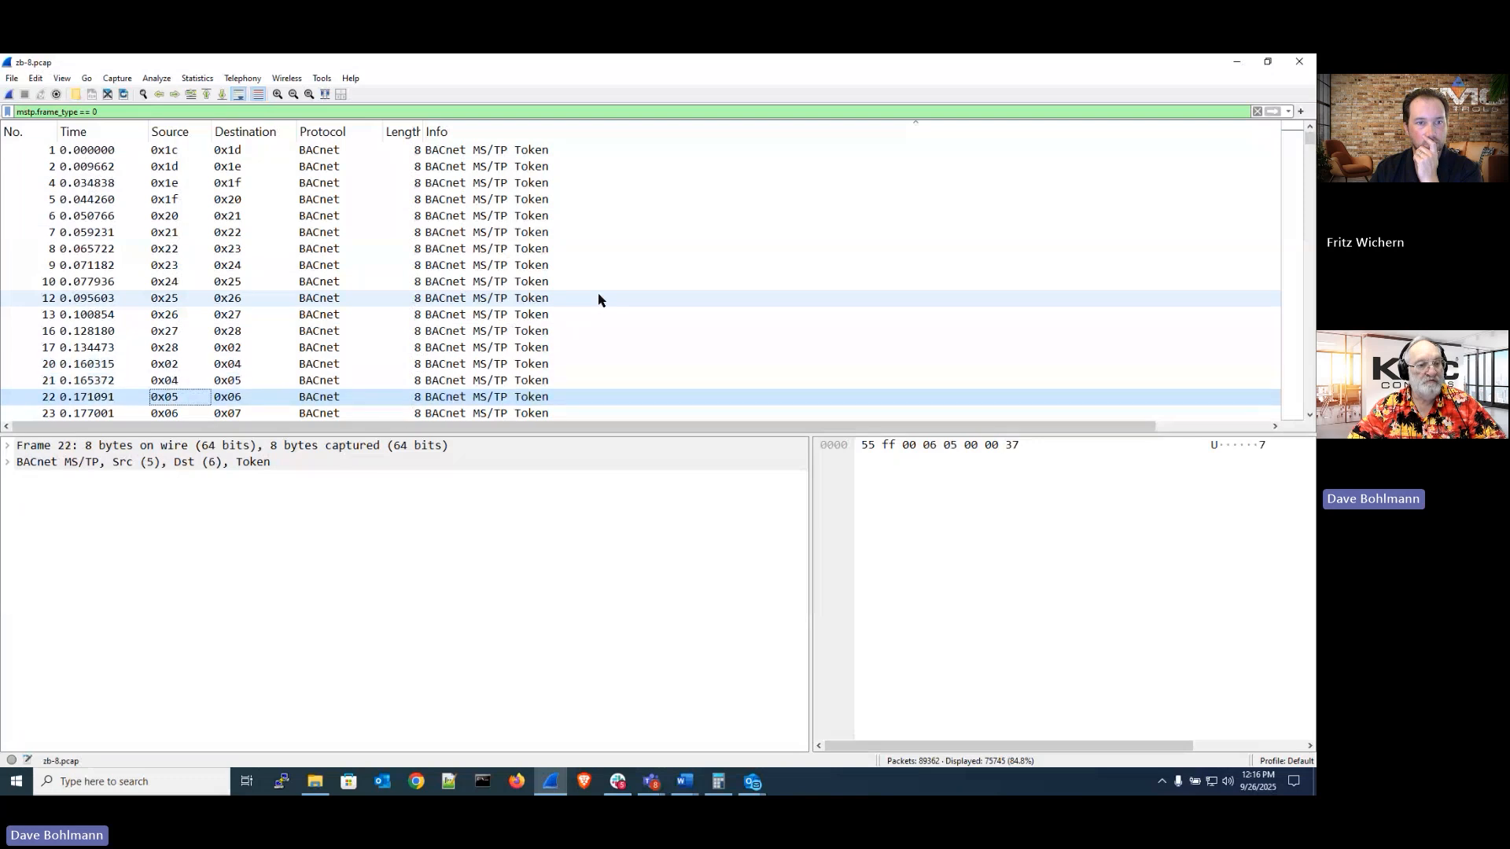
key(Down)
key(Down)
key(Down)
key(Down)
key(Down)
key(Down)
key(Down)
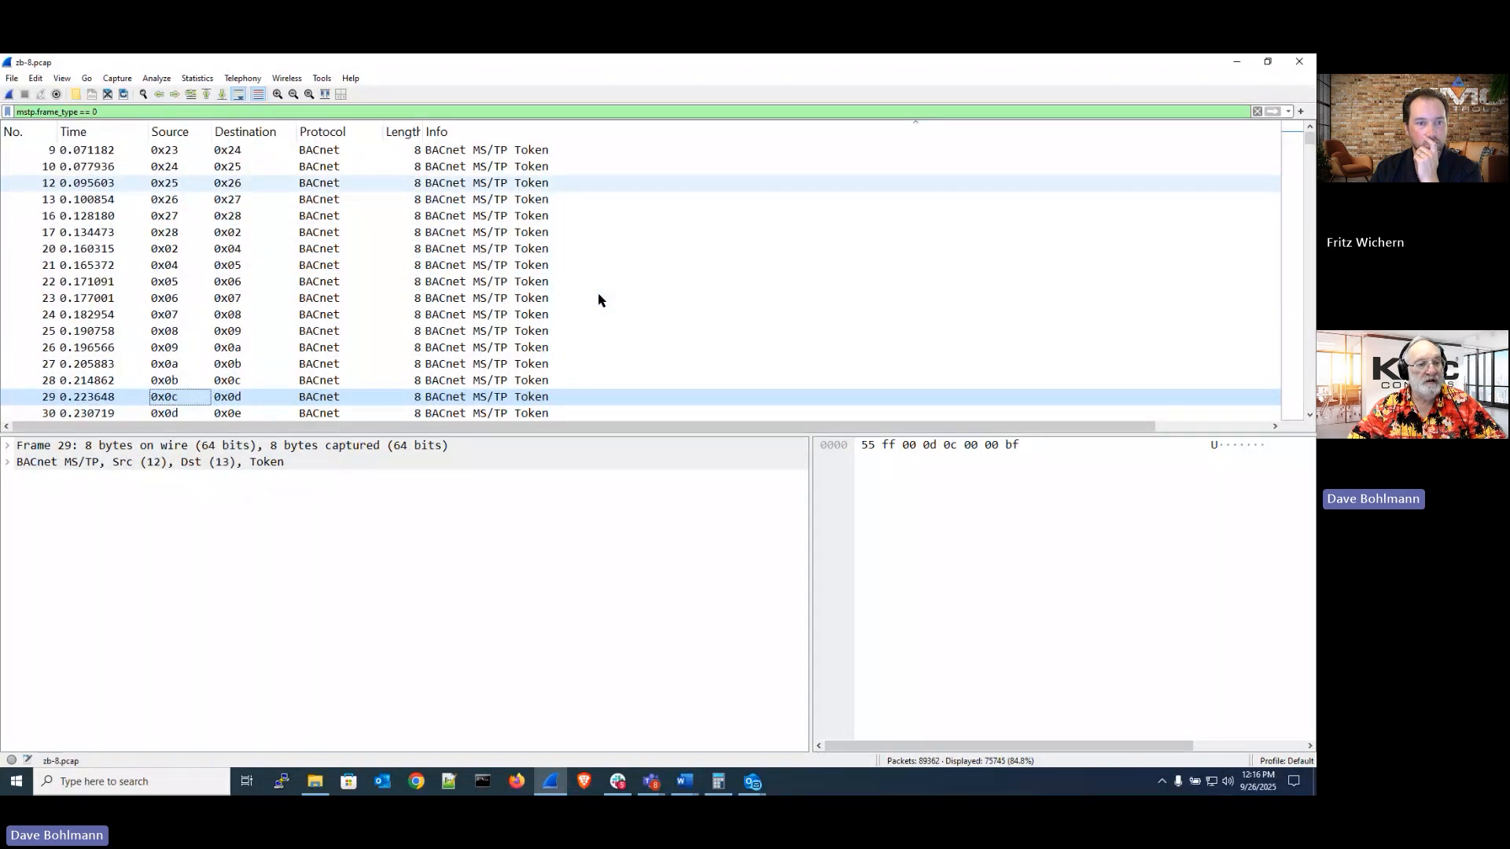
key(Down)
key(Down)
key(Down)
key(Down)
key(Down)
key(Down)
key(Down)
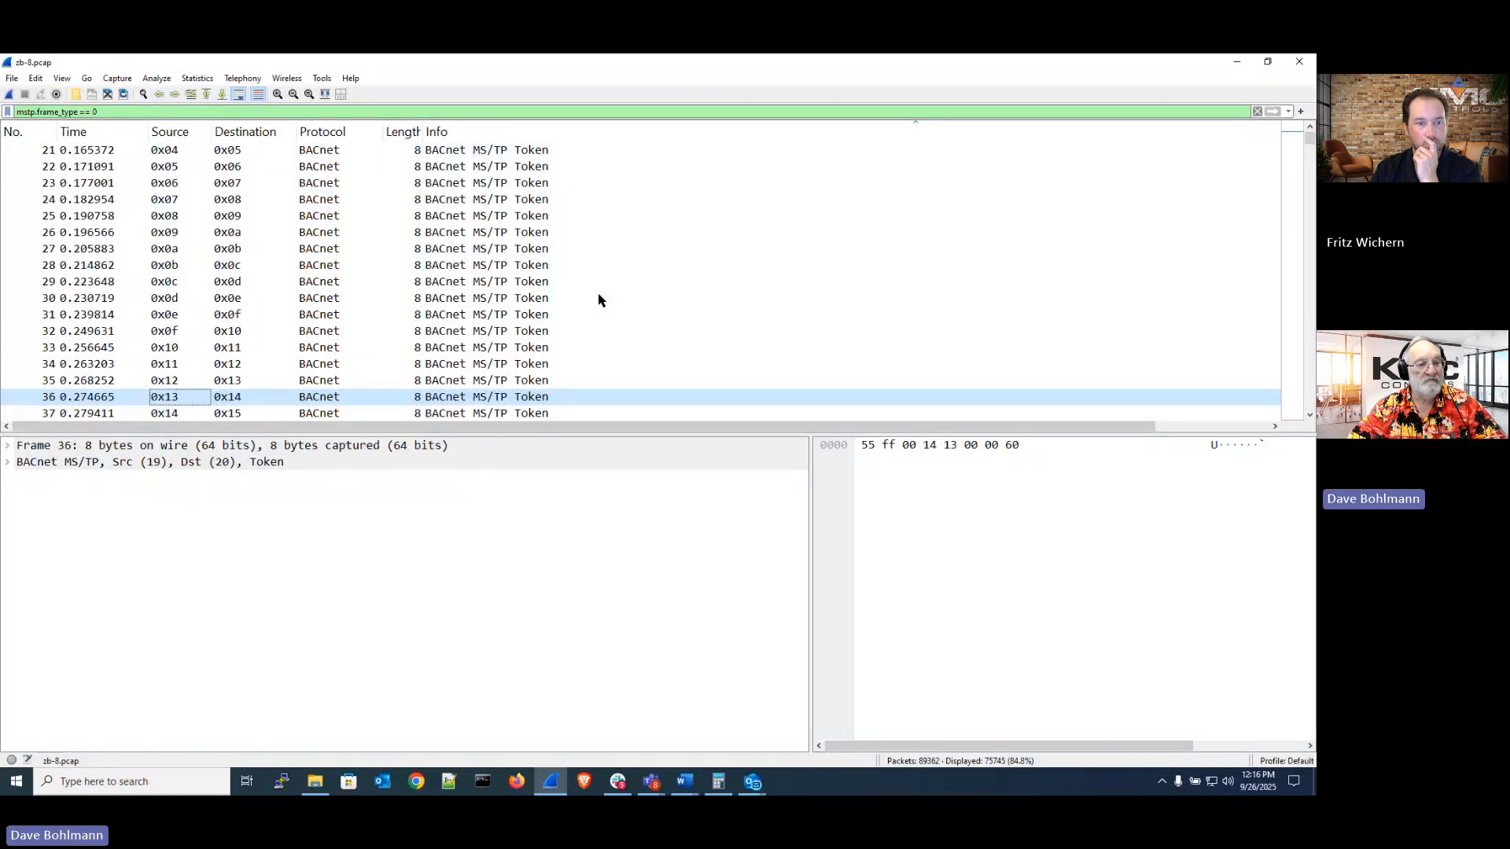
key(Down)
key(Down)
key(Down)
key(Down)
key(Down)
key(Down)
key(Down)
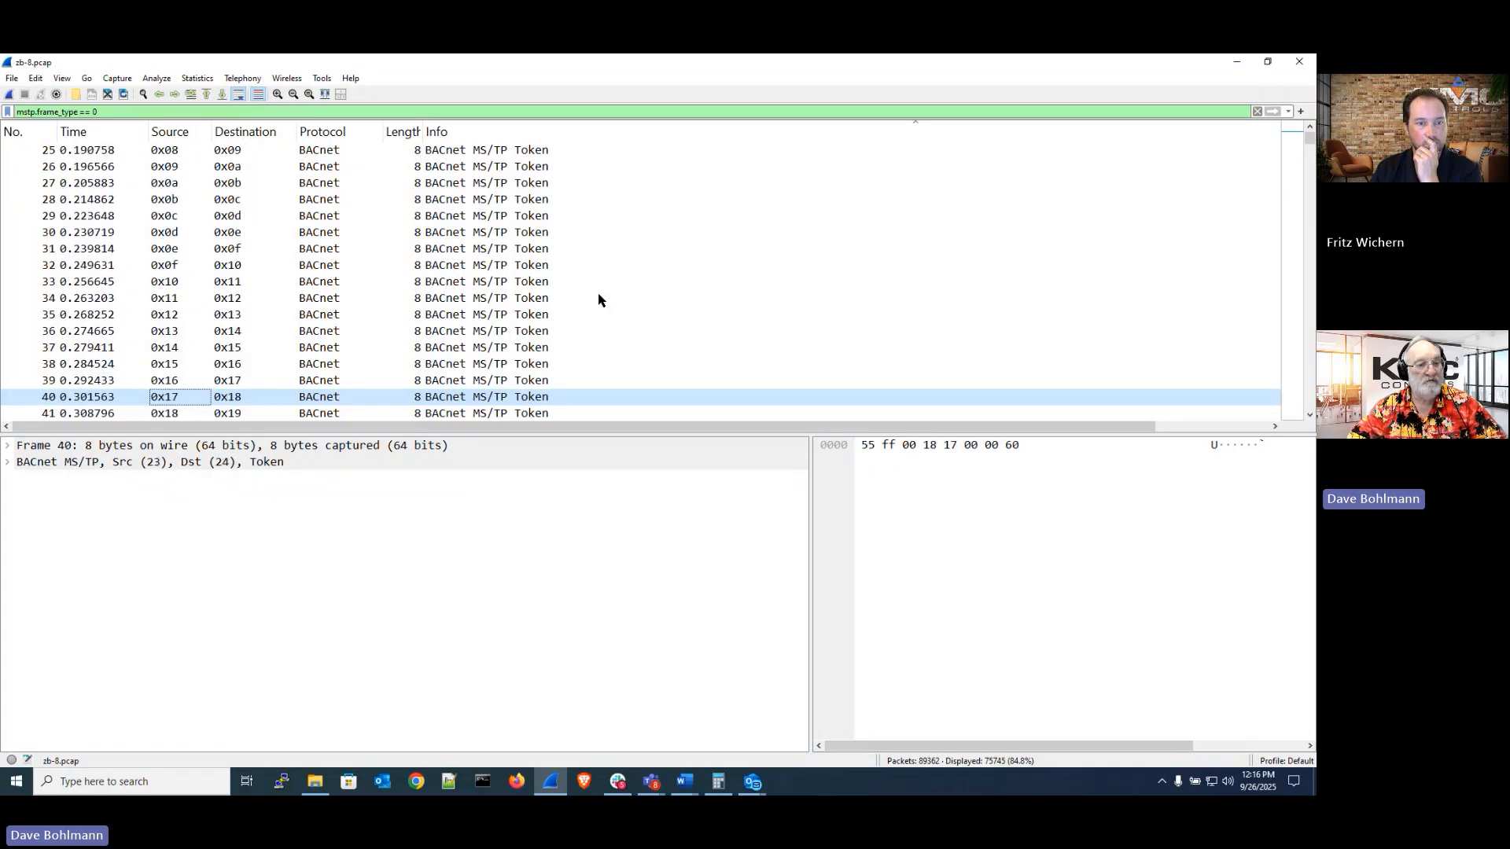
key(Down)
key(Down)
key(Down)
key(Down)
key(Down)
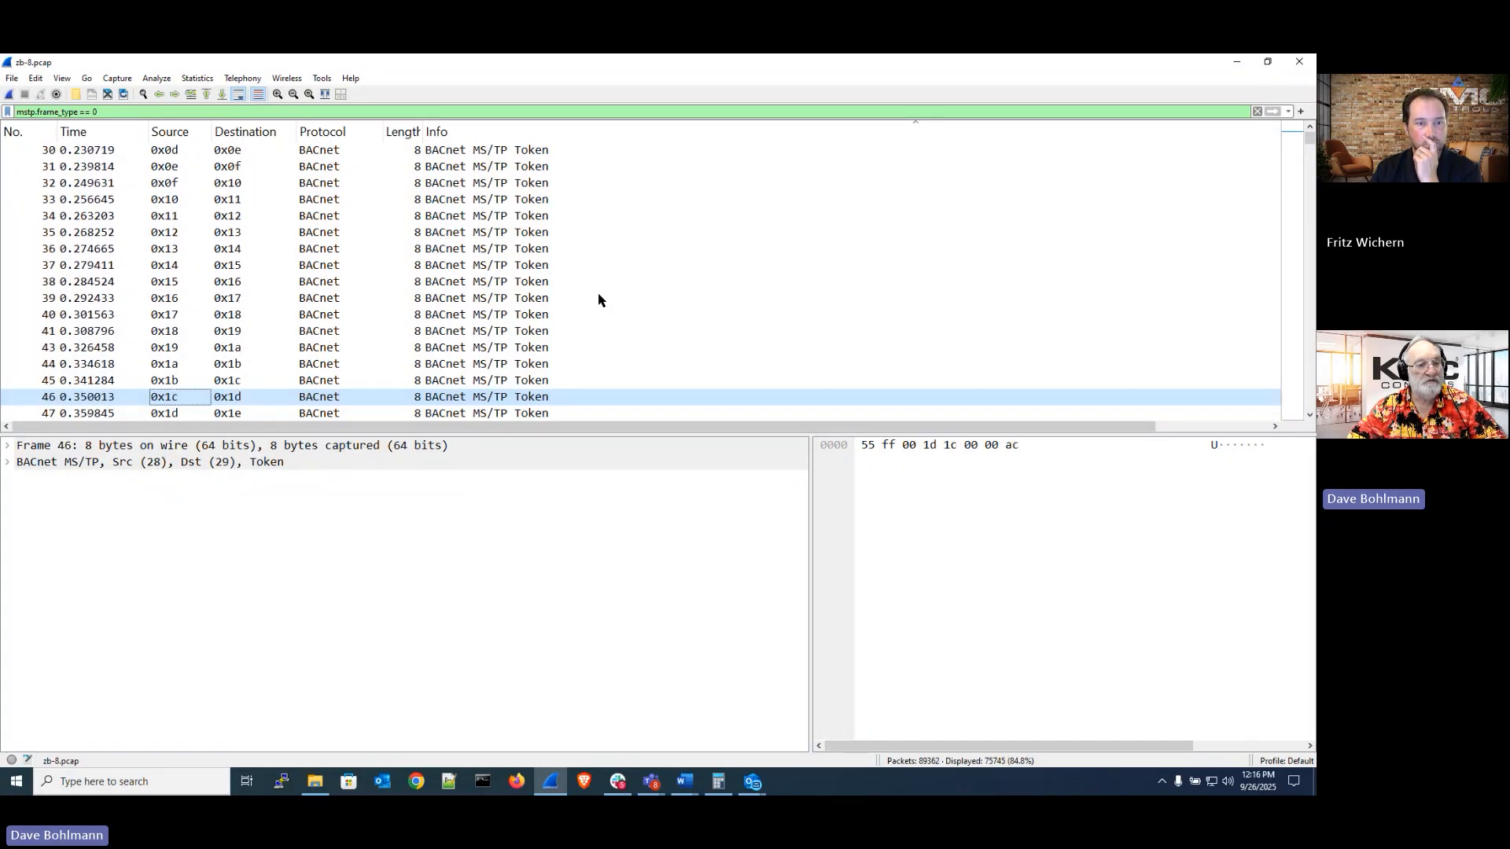
key(Down)
key(Down)
key(Down)
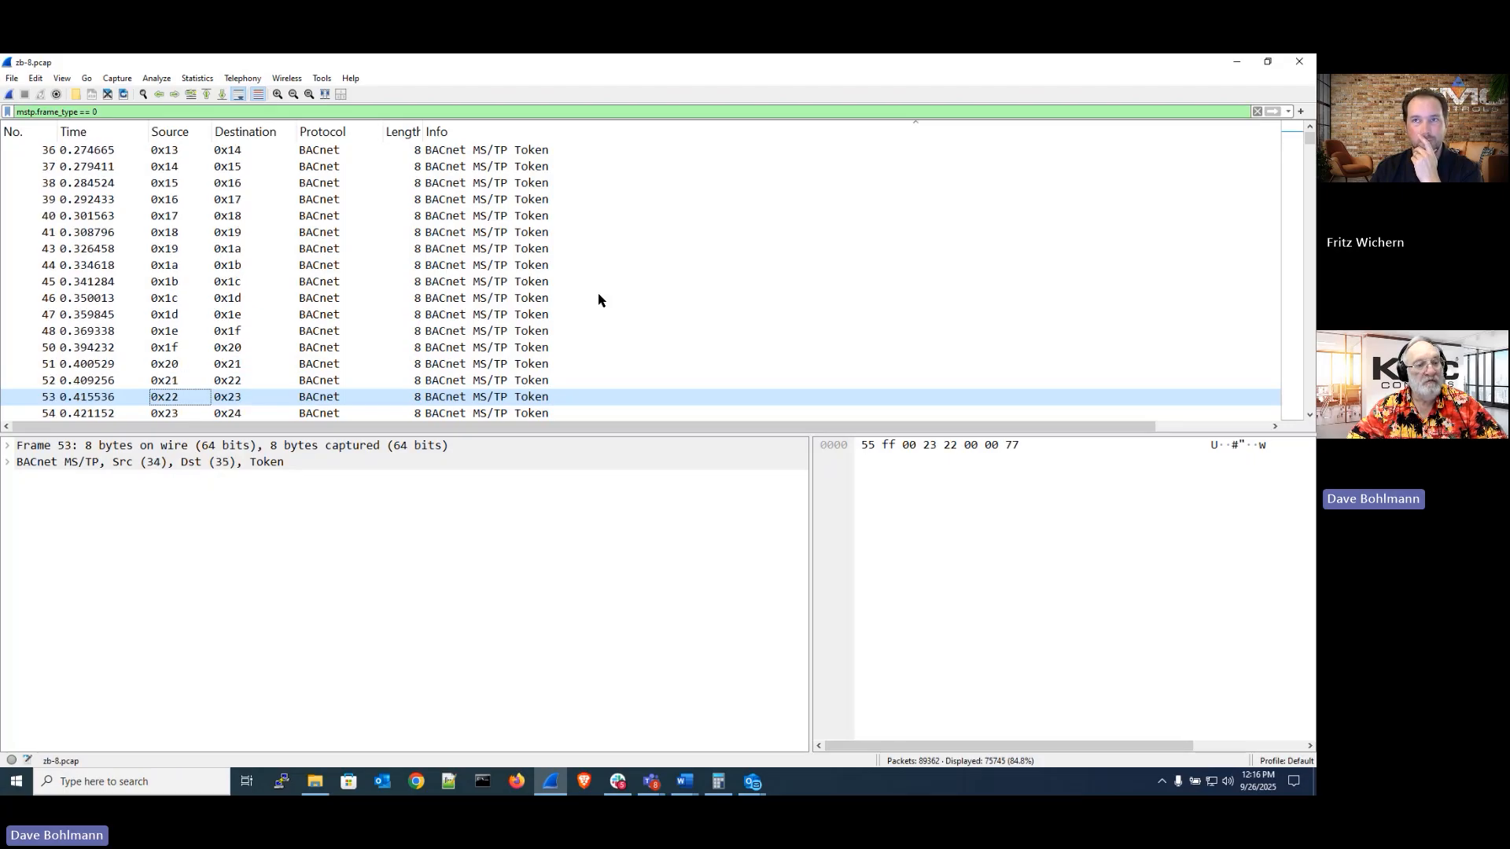
key(Down)
key(Down)
key(Down)
key(Down)
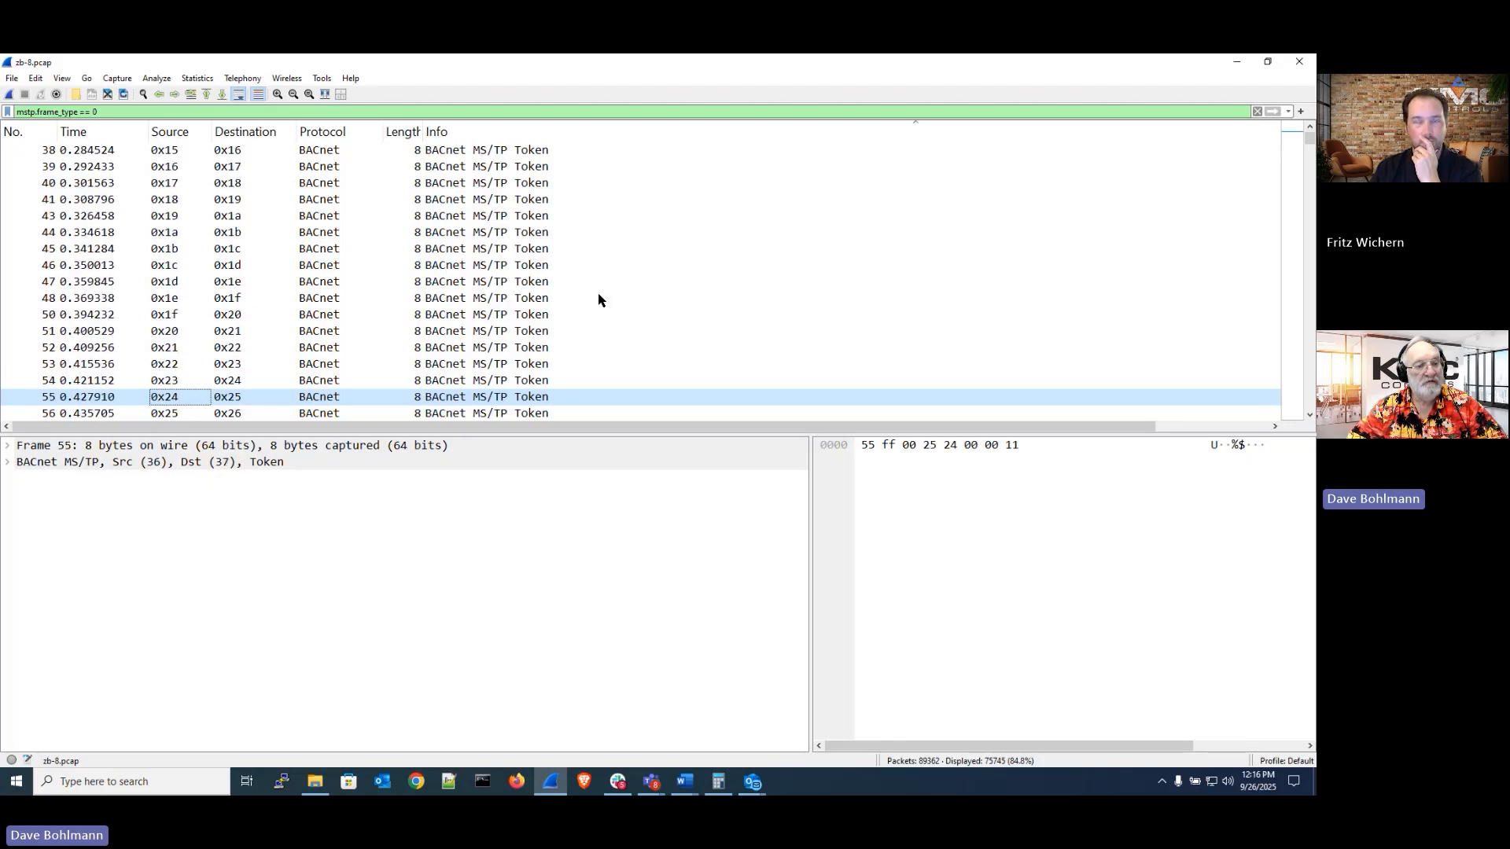
key(Down)
key(Down)
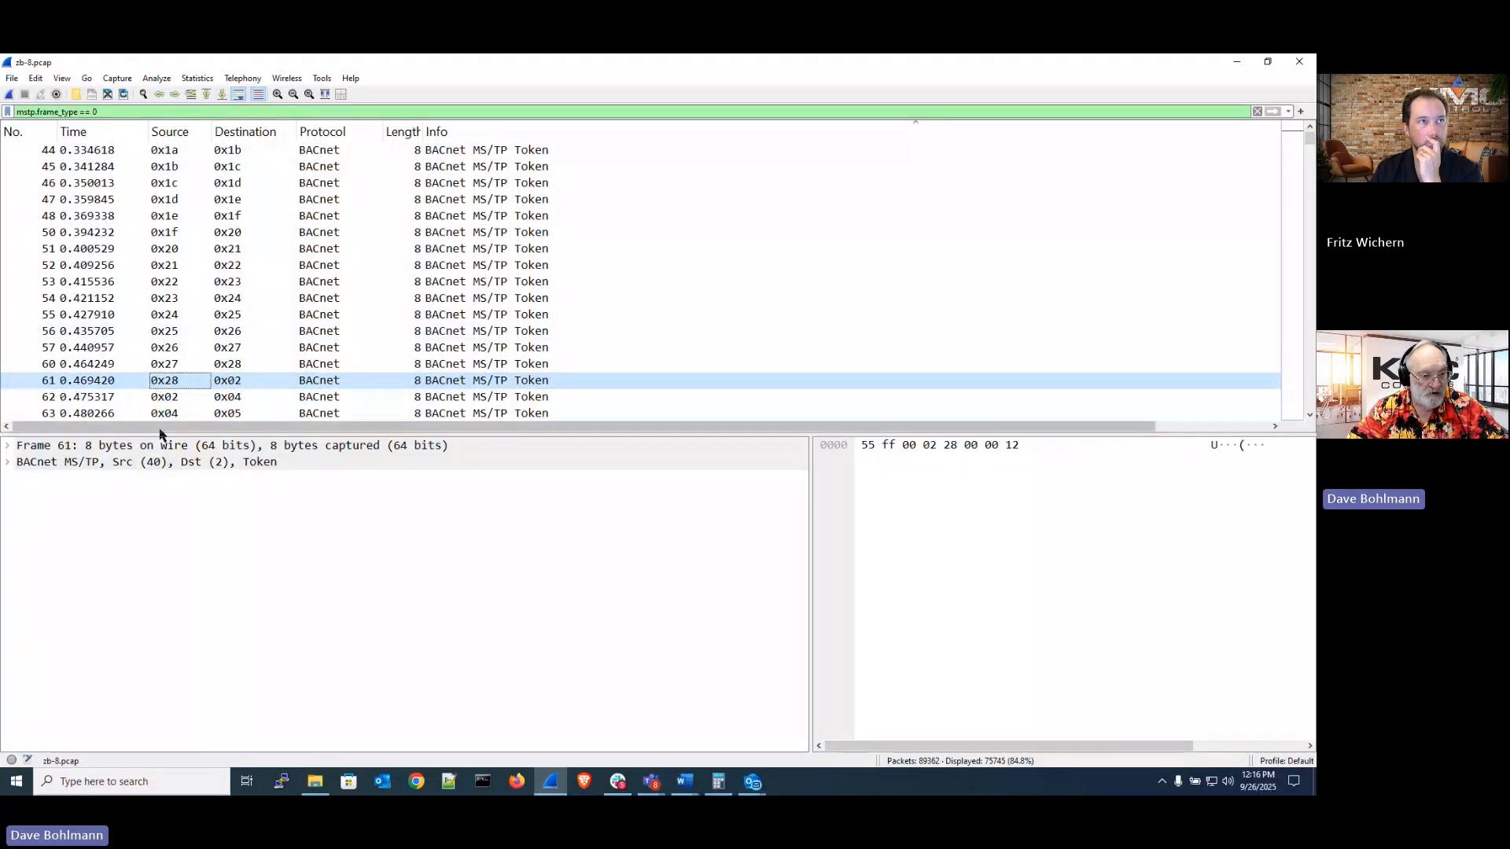
click(167, 399)
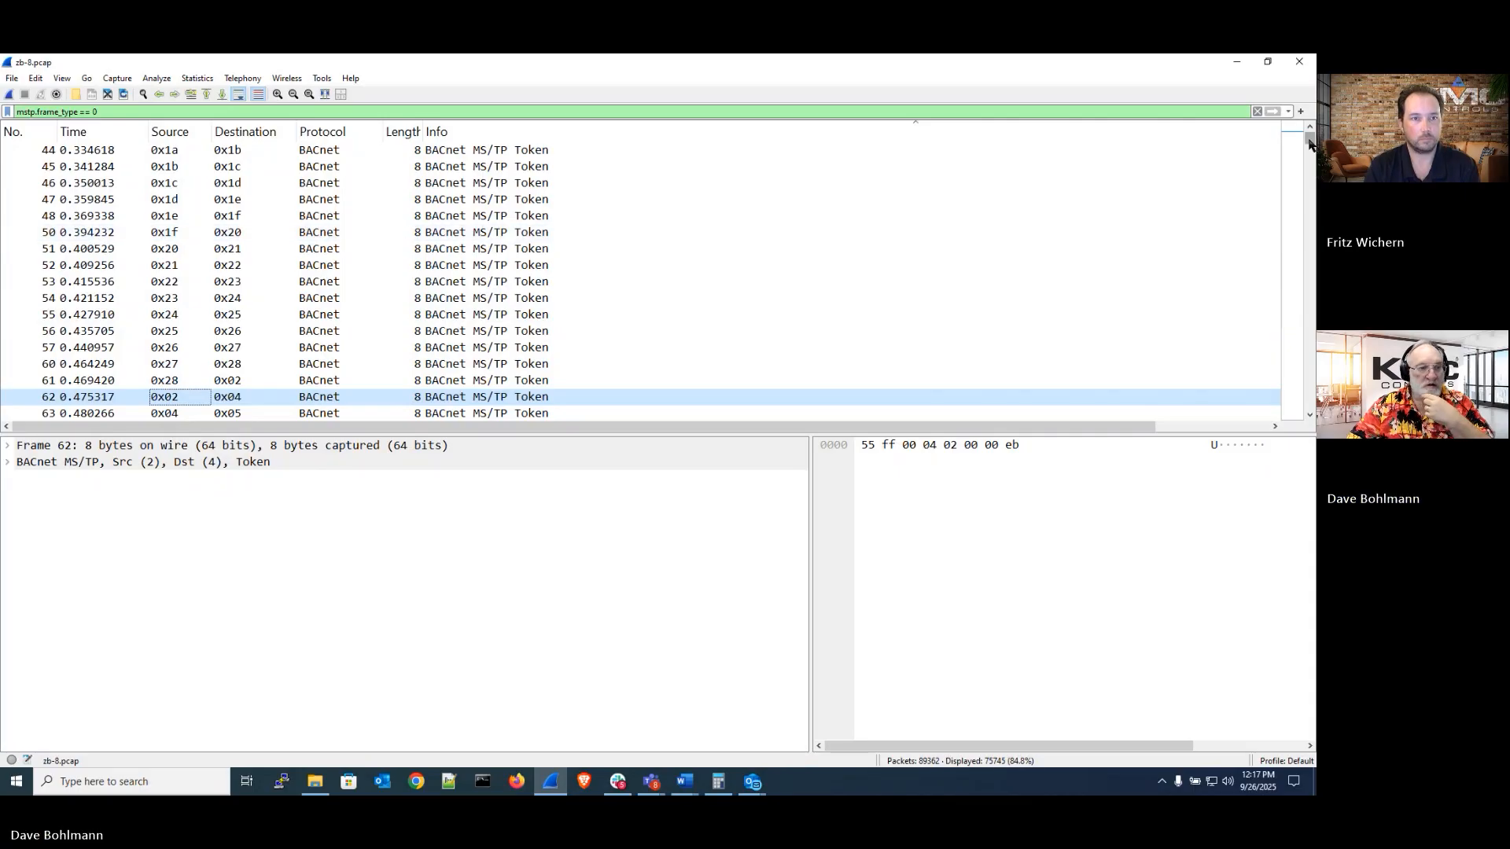
Clear the display filter so all packets are shown
click(157, 113)
key(BackSpace)
key(BackSpace)
key(BackSpace)
key(BackSpace)
key(BackSpace)
key(BackSpace)
key(BackSpace)
key(BackSpace)
key(BackSpace)
key(BackSpace)
key(BackSpace)
key(BackSpace)
key(BackSpace)
key(BackSpace)
key(BackSpace)
key(BackSpace)
key(BackSpace)
key(BackSpace)
key(BackSpace)
key(BackSpace)
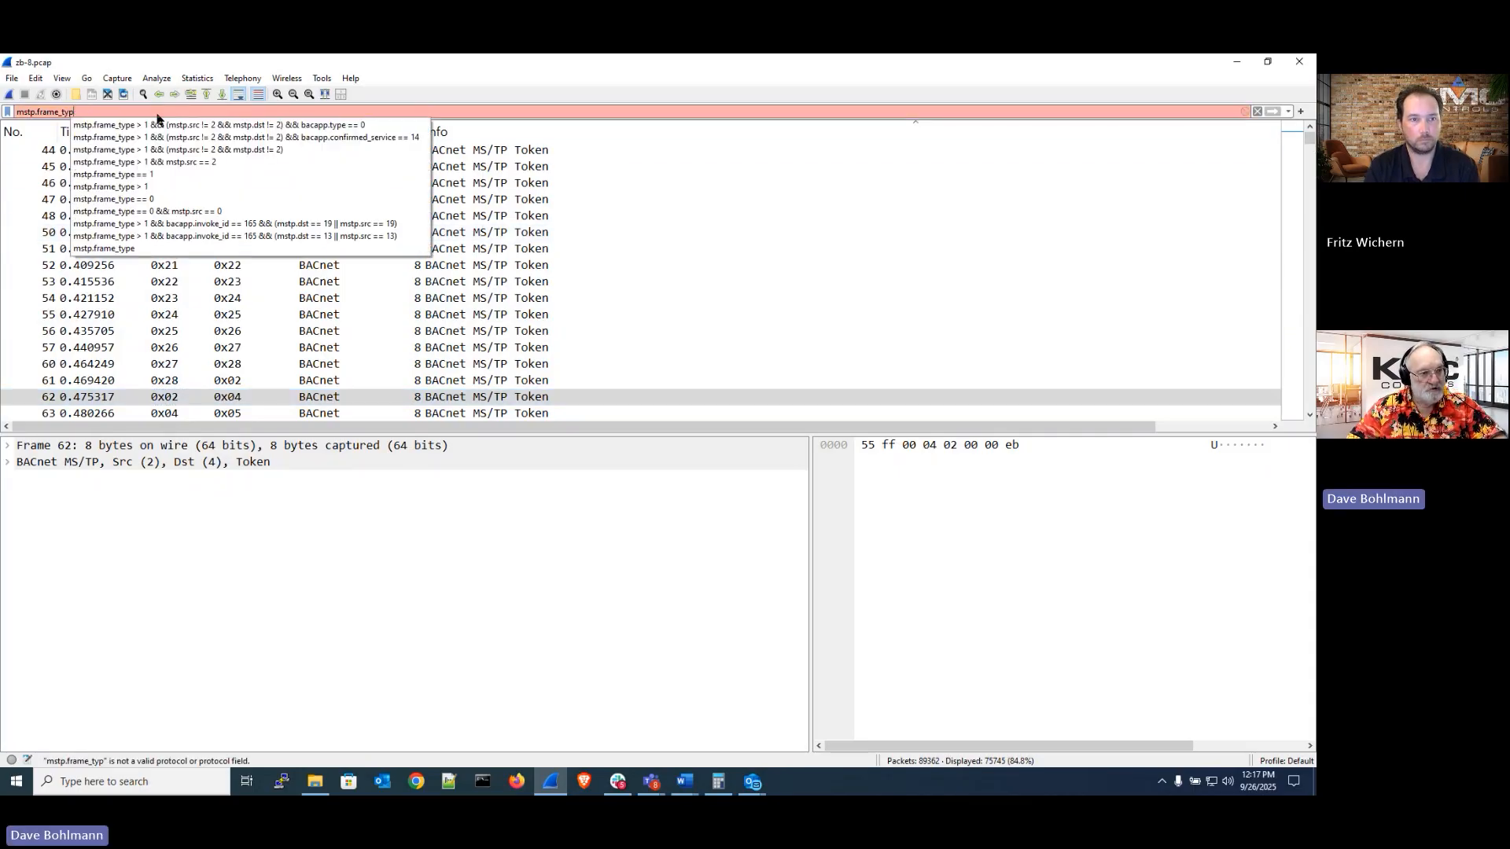
key(Return)
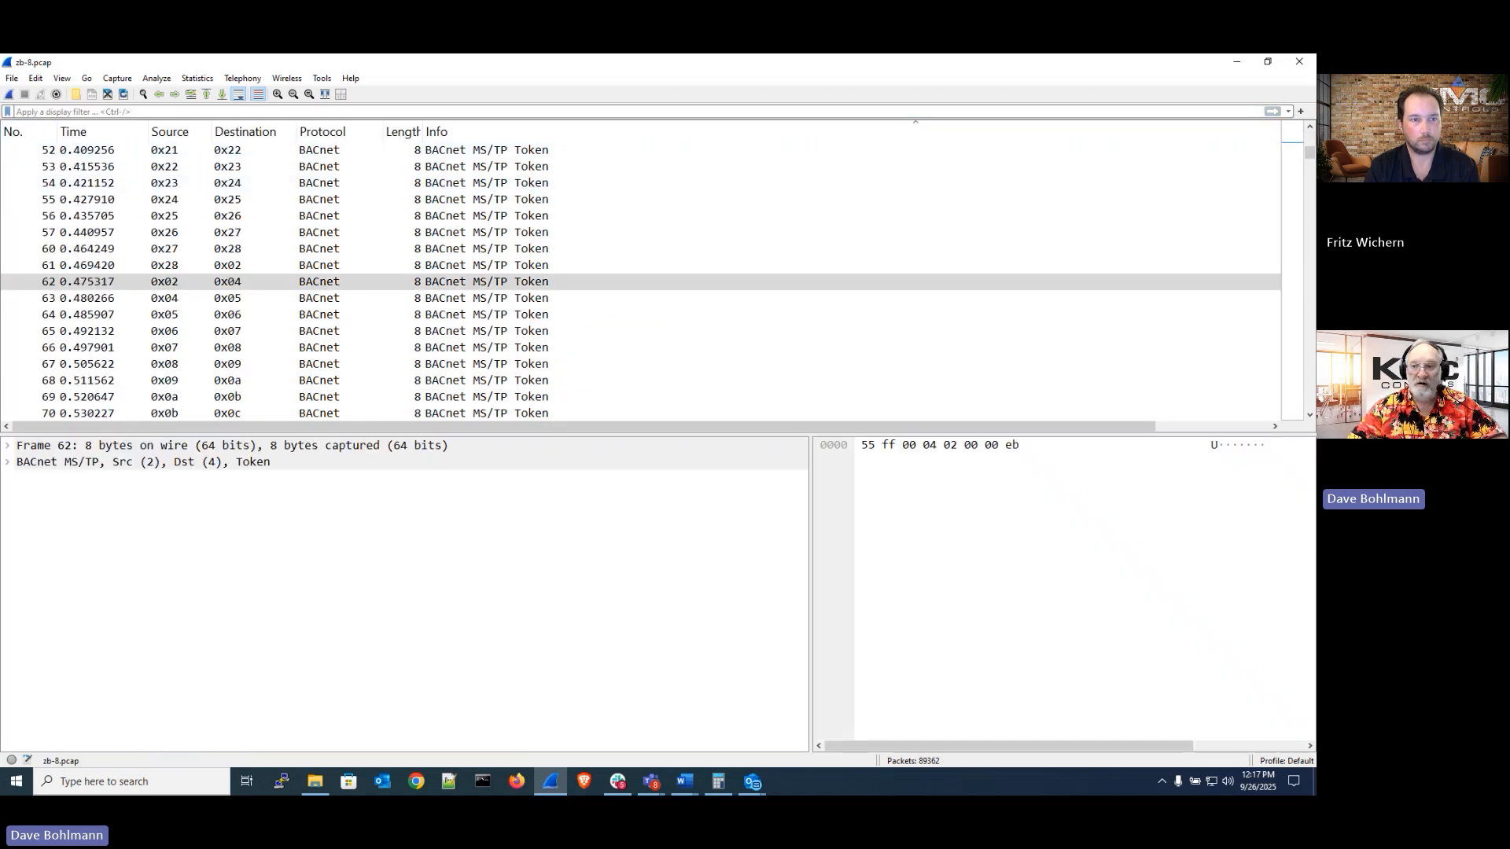
Scroll to the end of the unfiltered capture and widen the No. column
drag(1309, 154, 1312, 140)
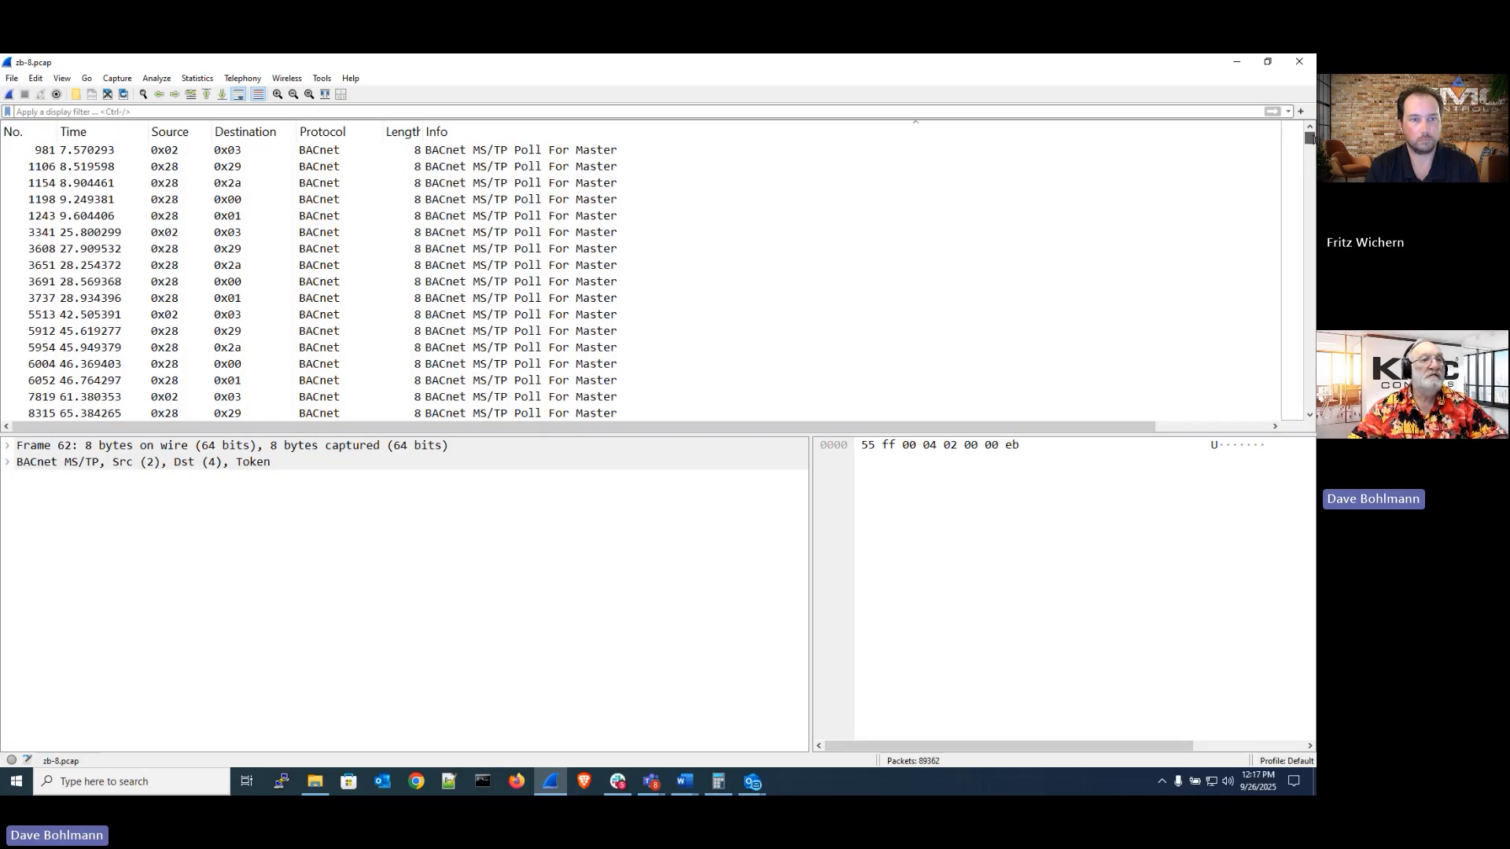
mouse_move(1310, 140)
mouse_down()
mouse_move(1314, 161)
mouse_move(1310, 138)
mouse_up()
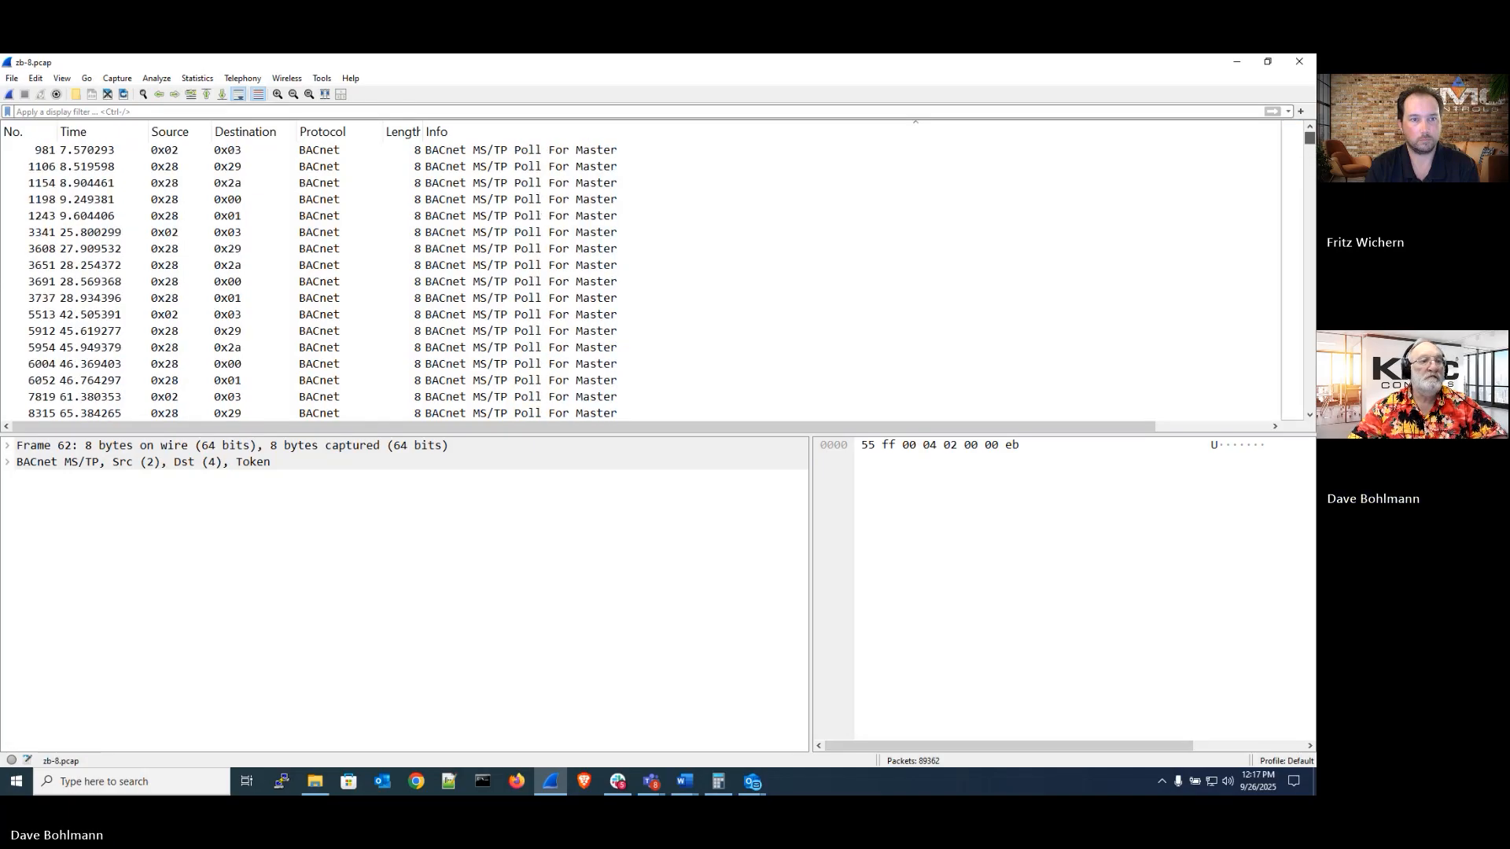
click(24, 134)
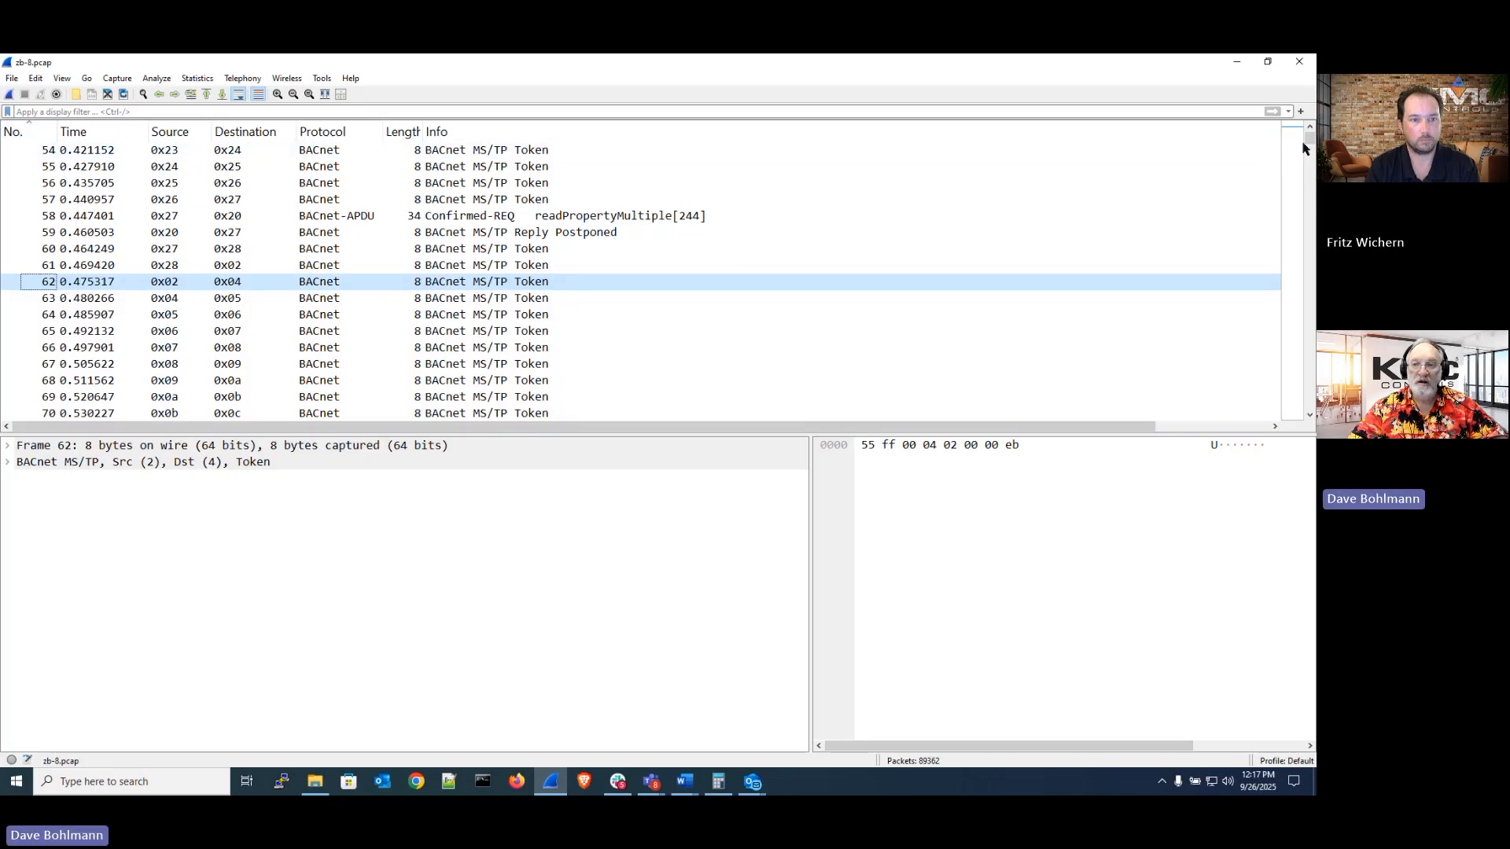
drag(1310, 140, 1310, 408)
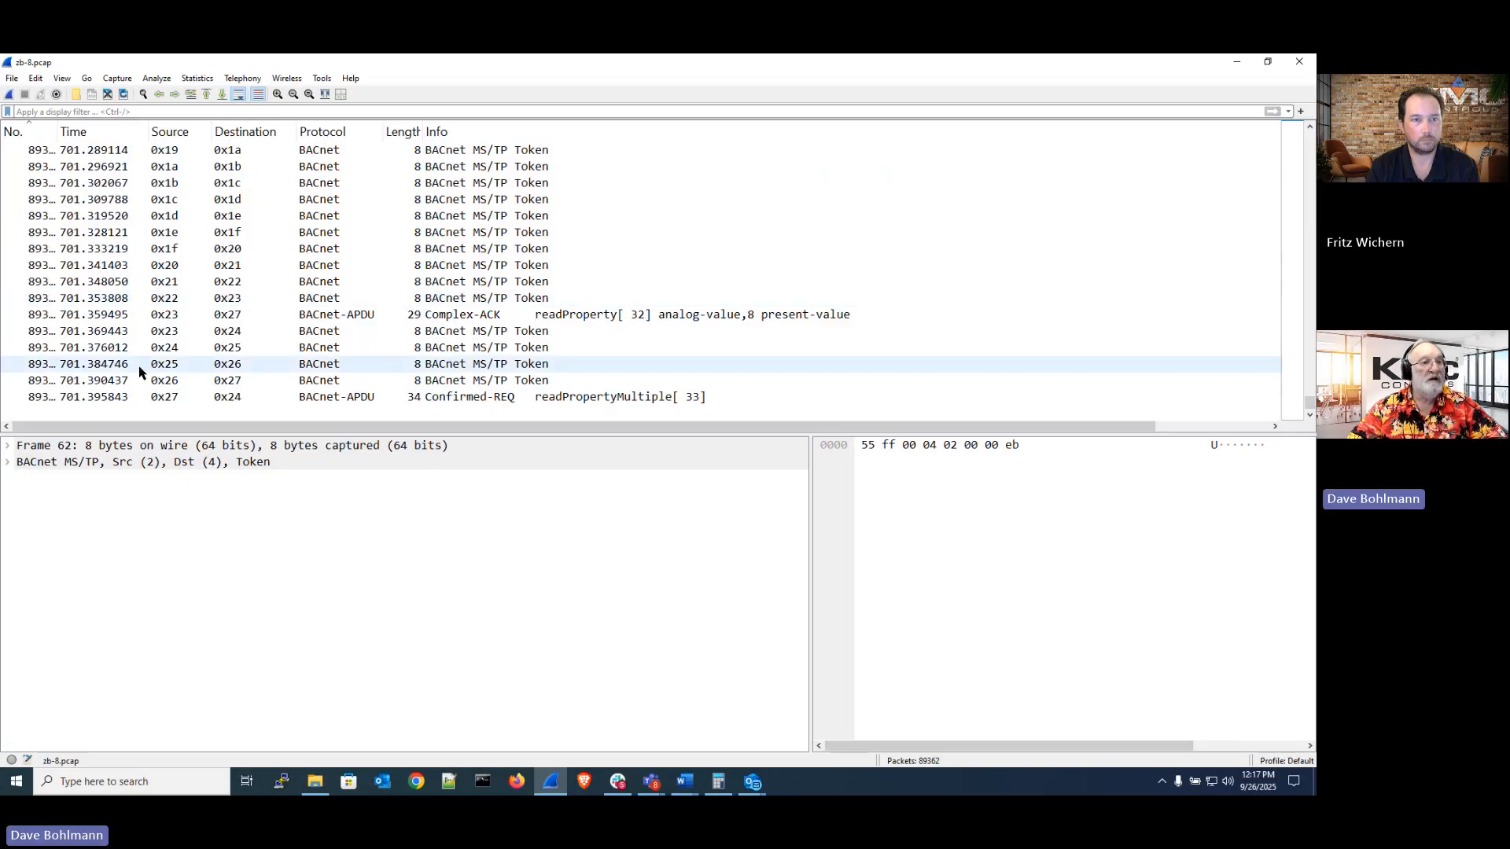
drag(56, 131, 84, 131)
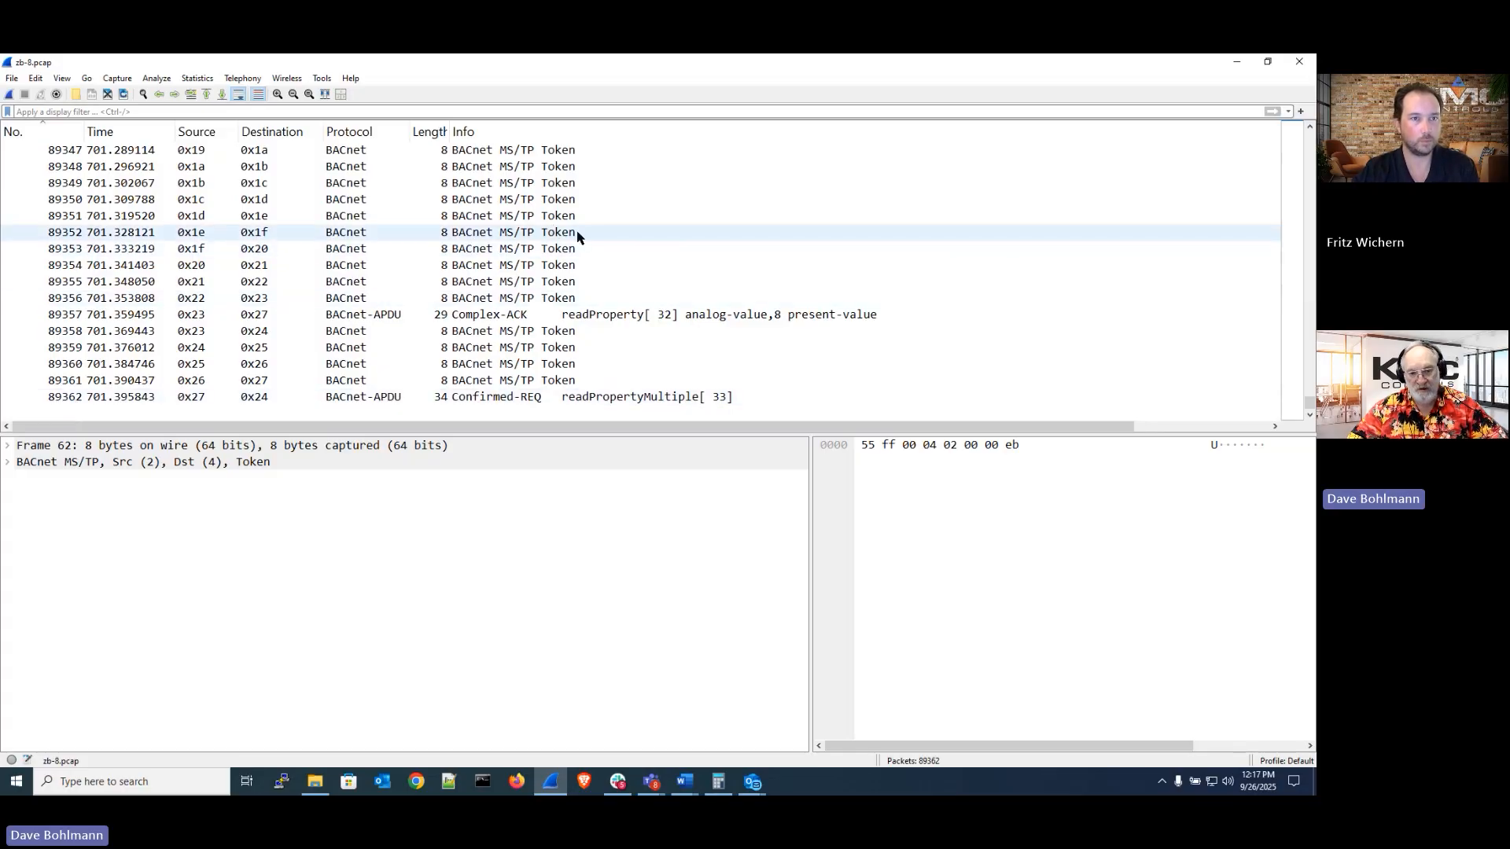
click(554, 114)
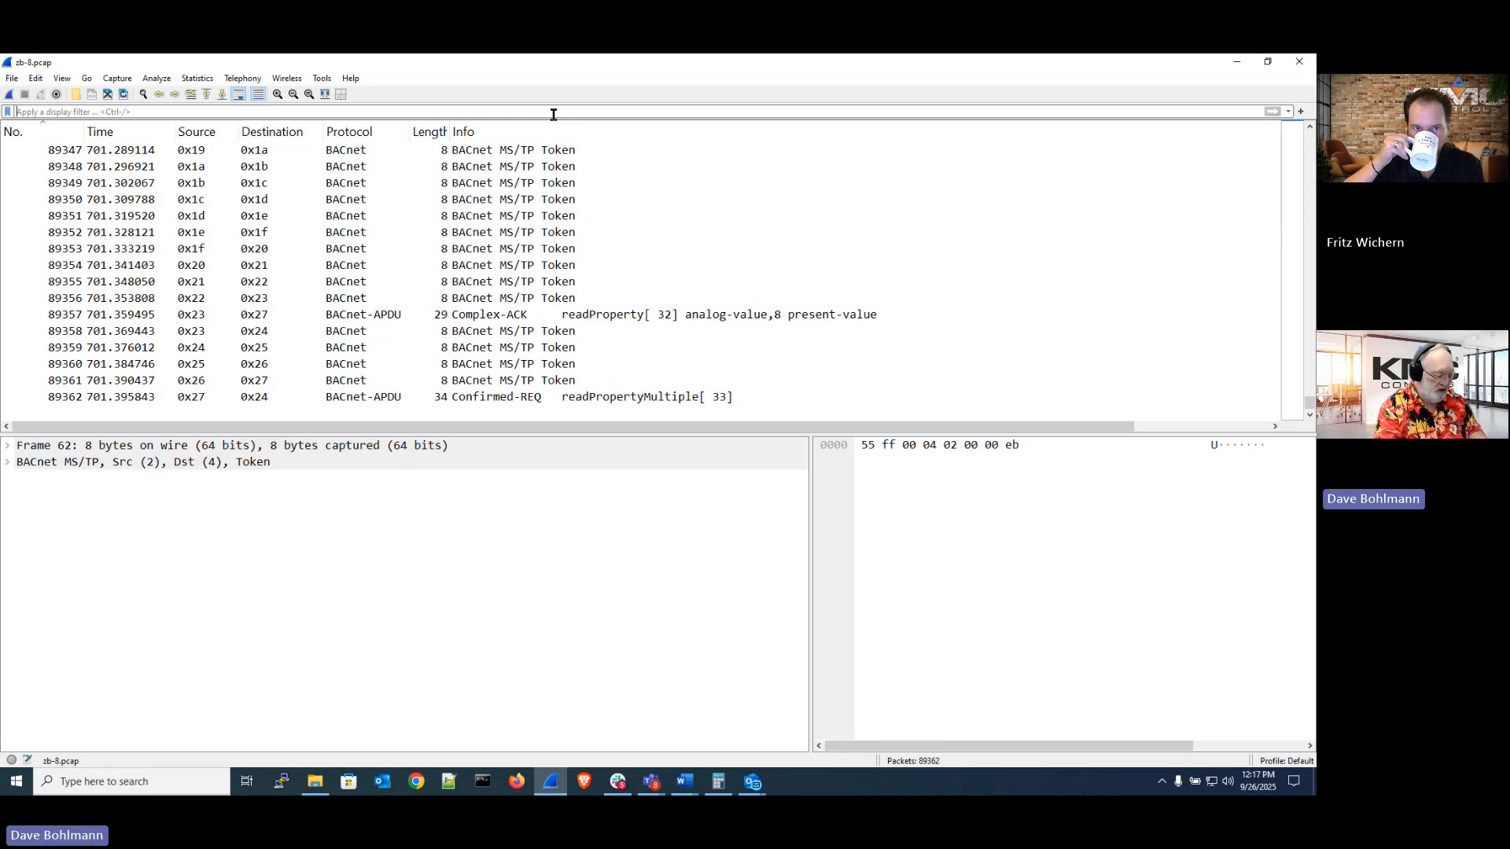
Change the display filter to mstp.frame_type > 1 and apply it to show only non-token frames
text(mstp.fr)
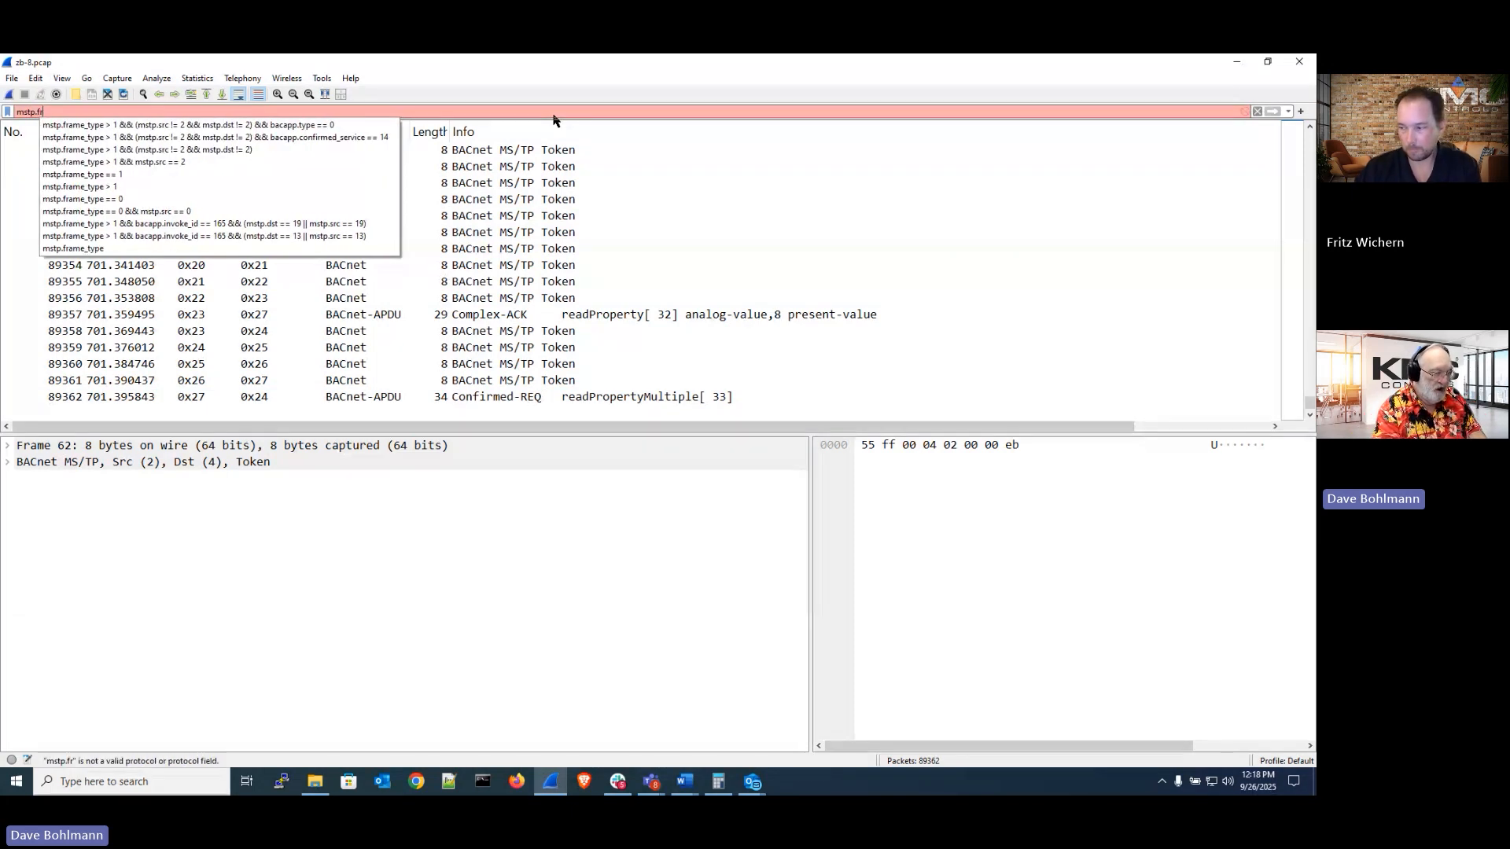
text(a)
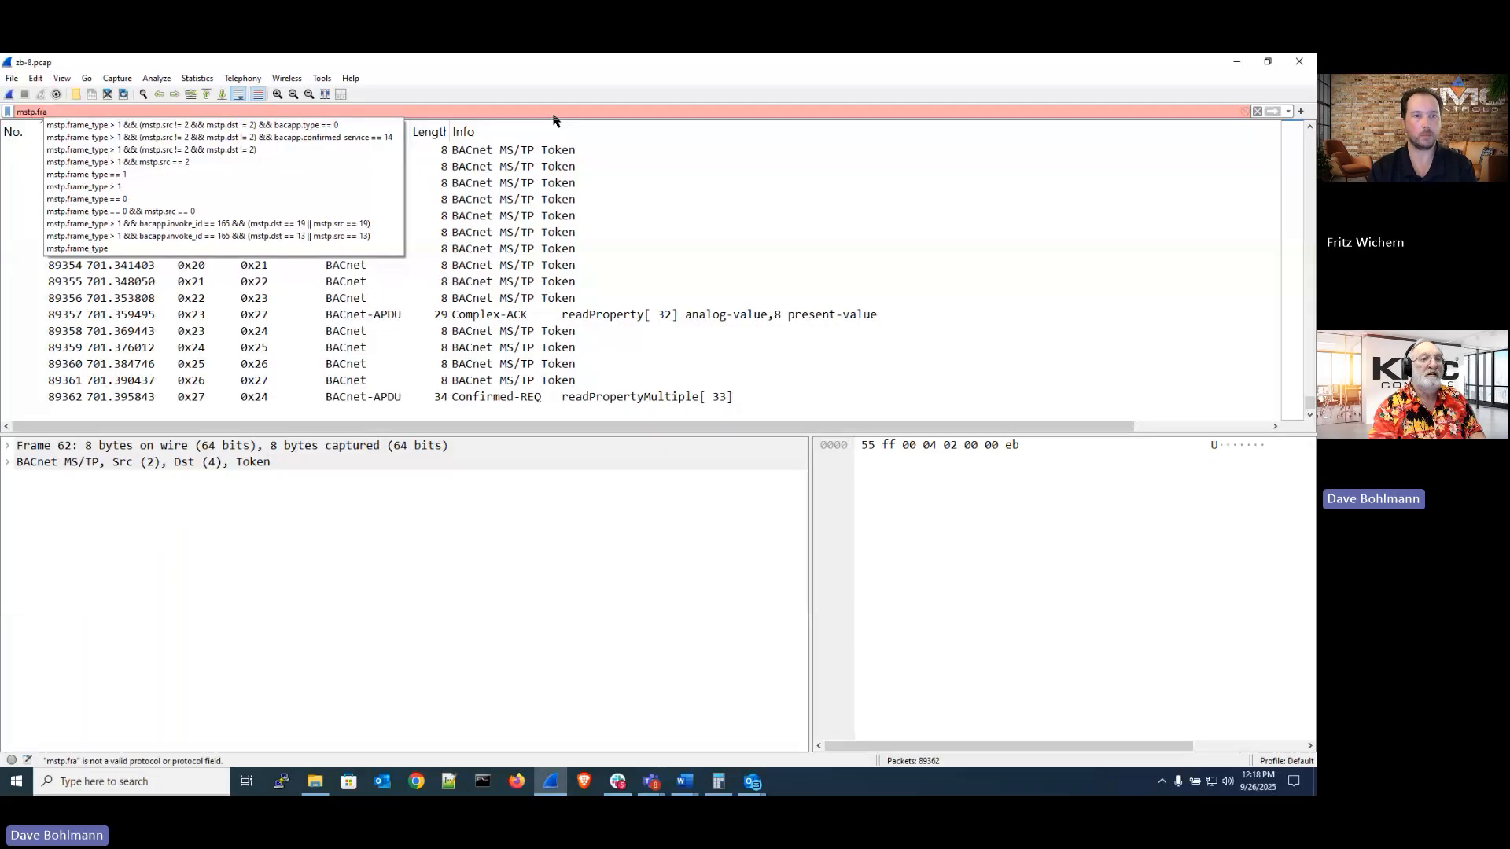
key(Down)
key(Down)
key(Down)
key(Down)
key(Down)
key(Down)
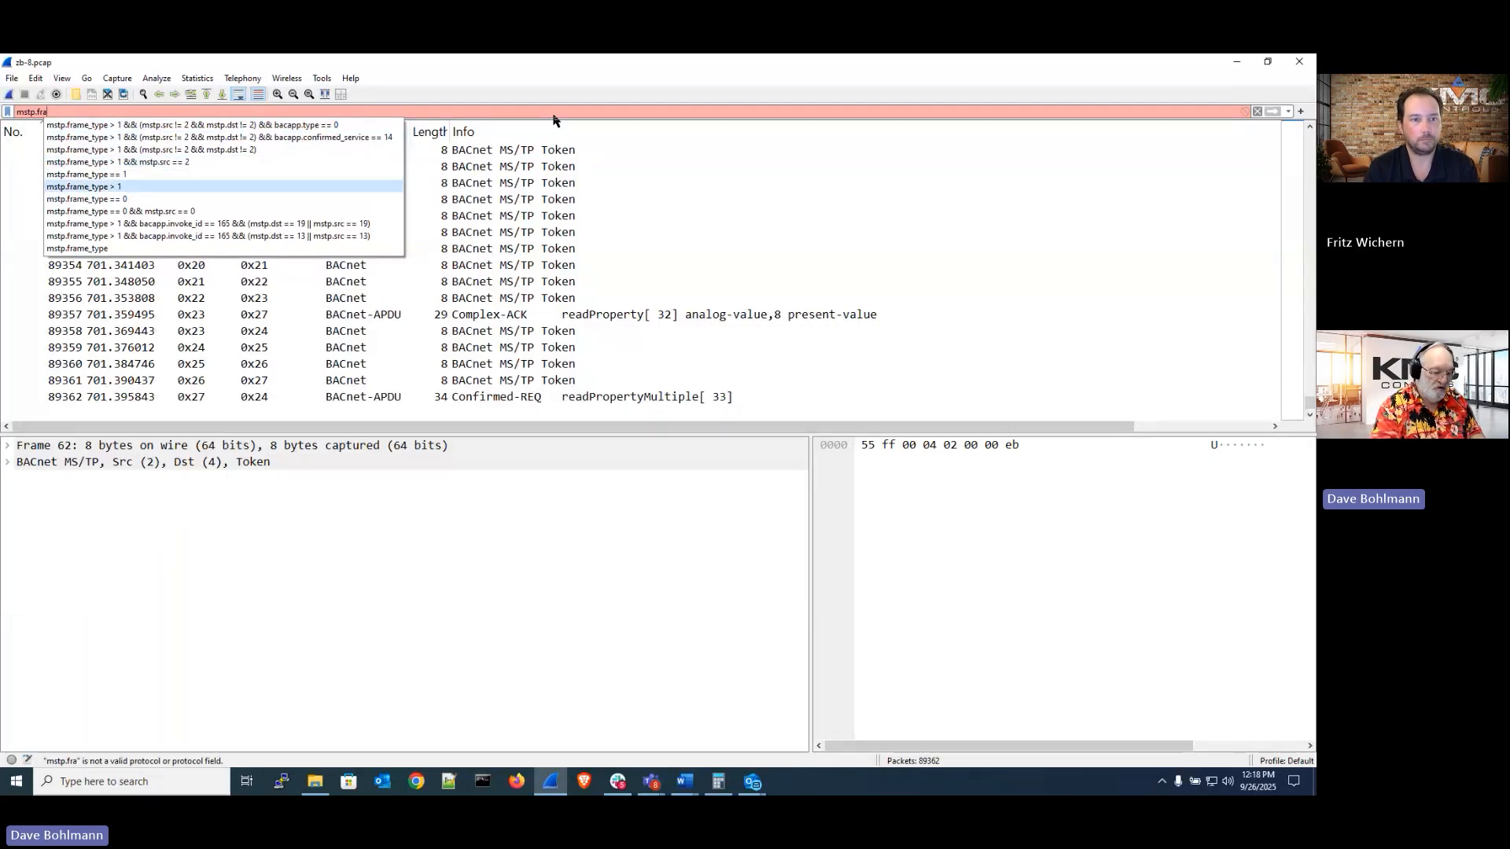
key(Return)
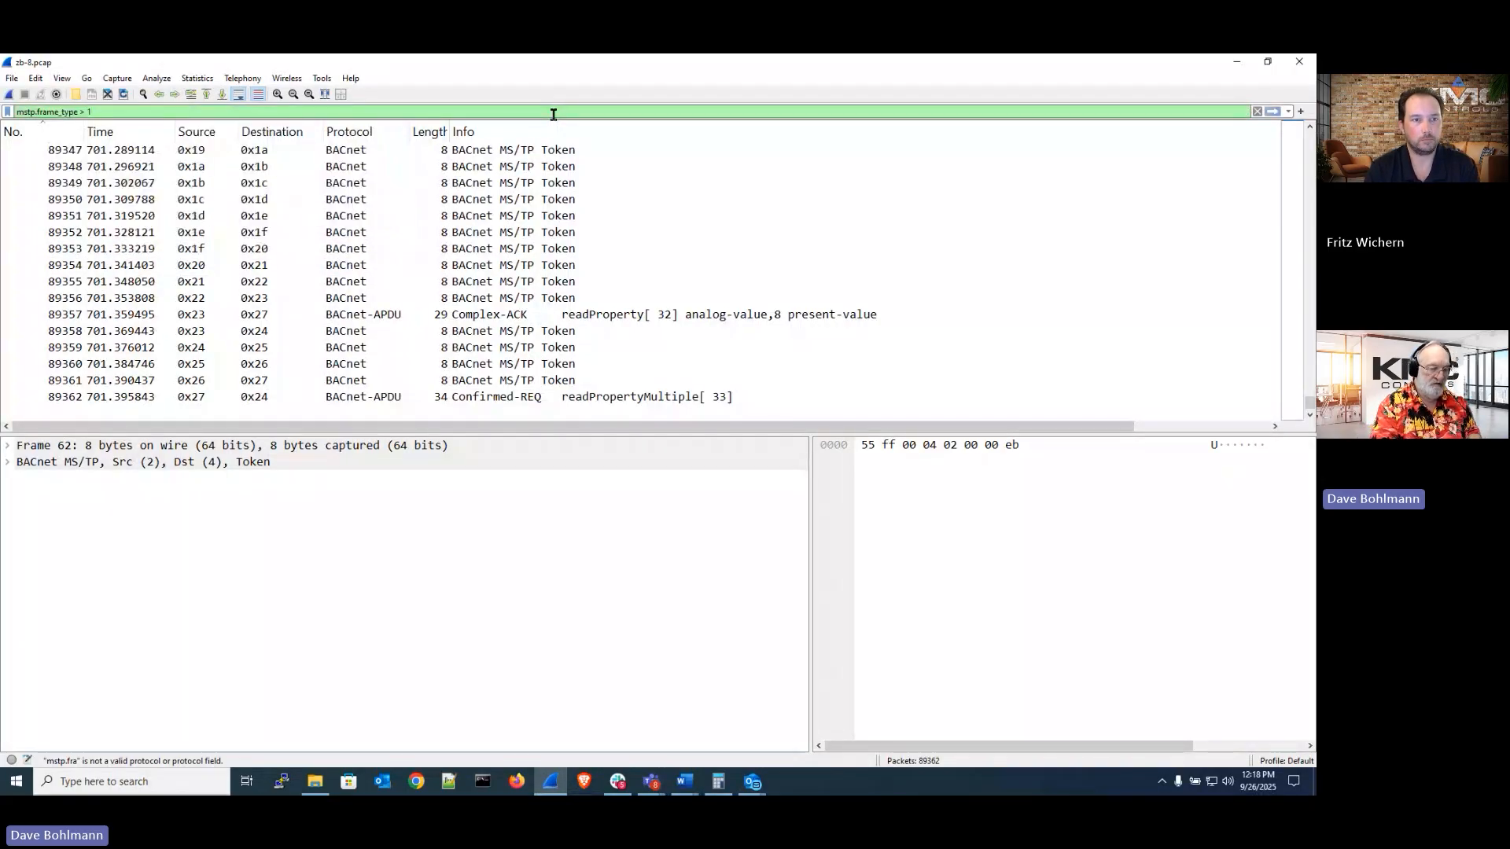
key(Return)
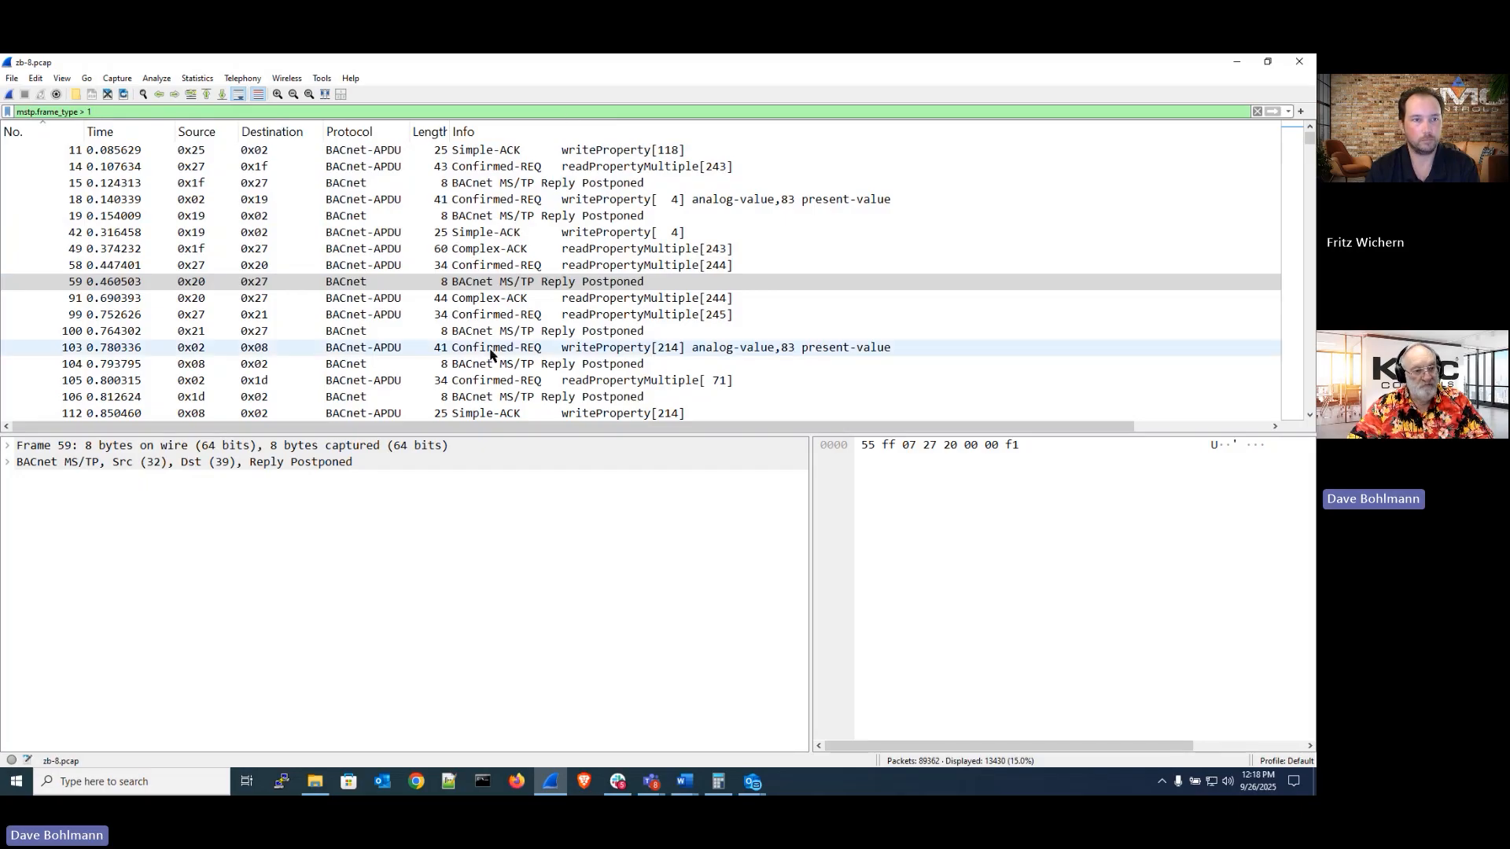
Open the Export Specified Packets dialog to check the captured and displayed packet counts
click(14, 79)
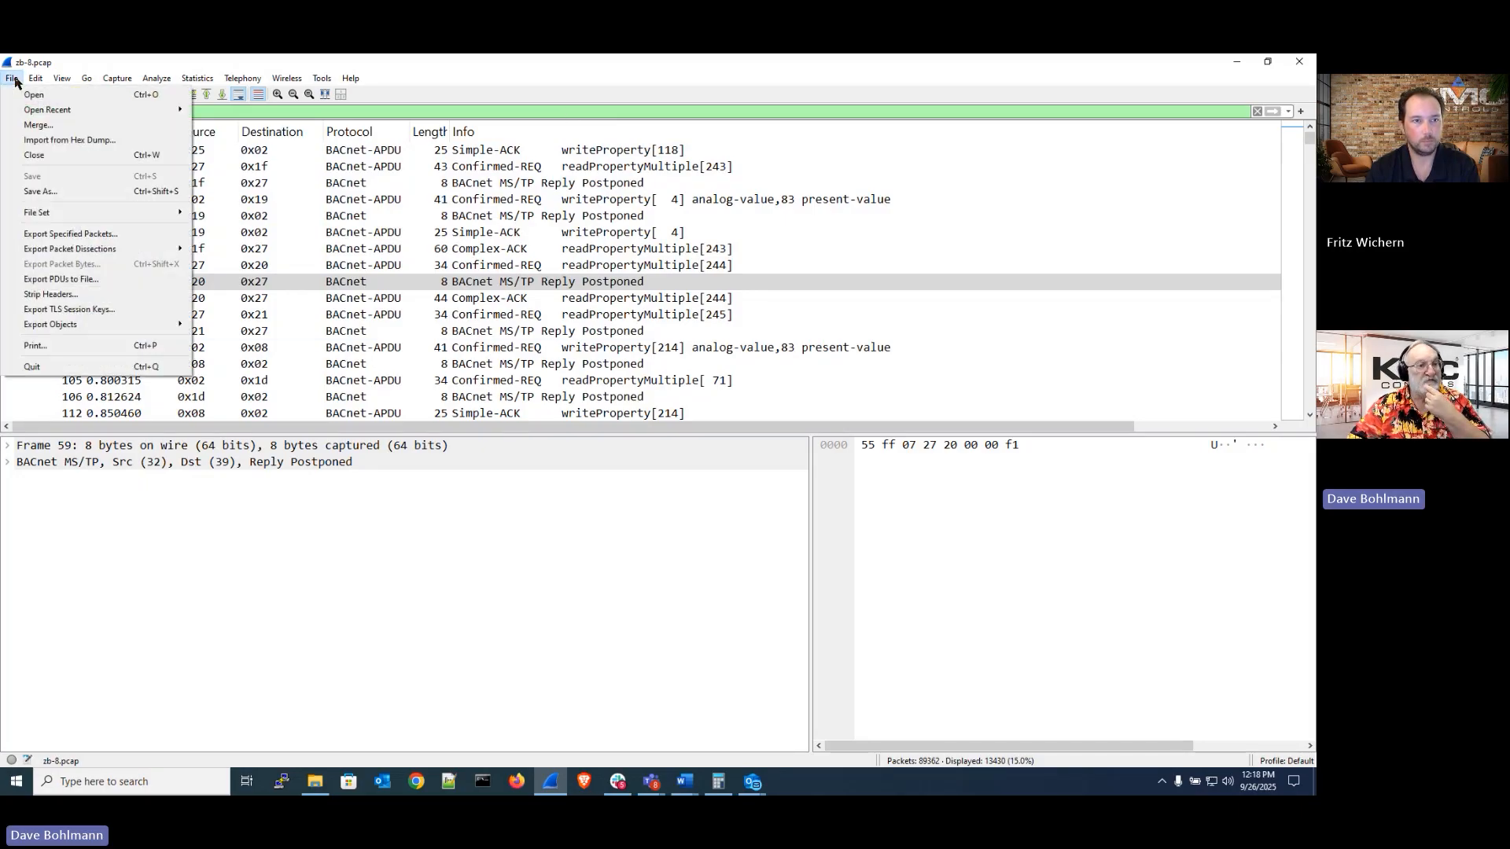
click(73, 235)
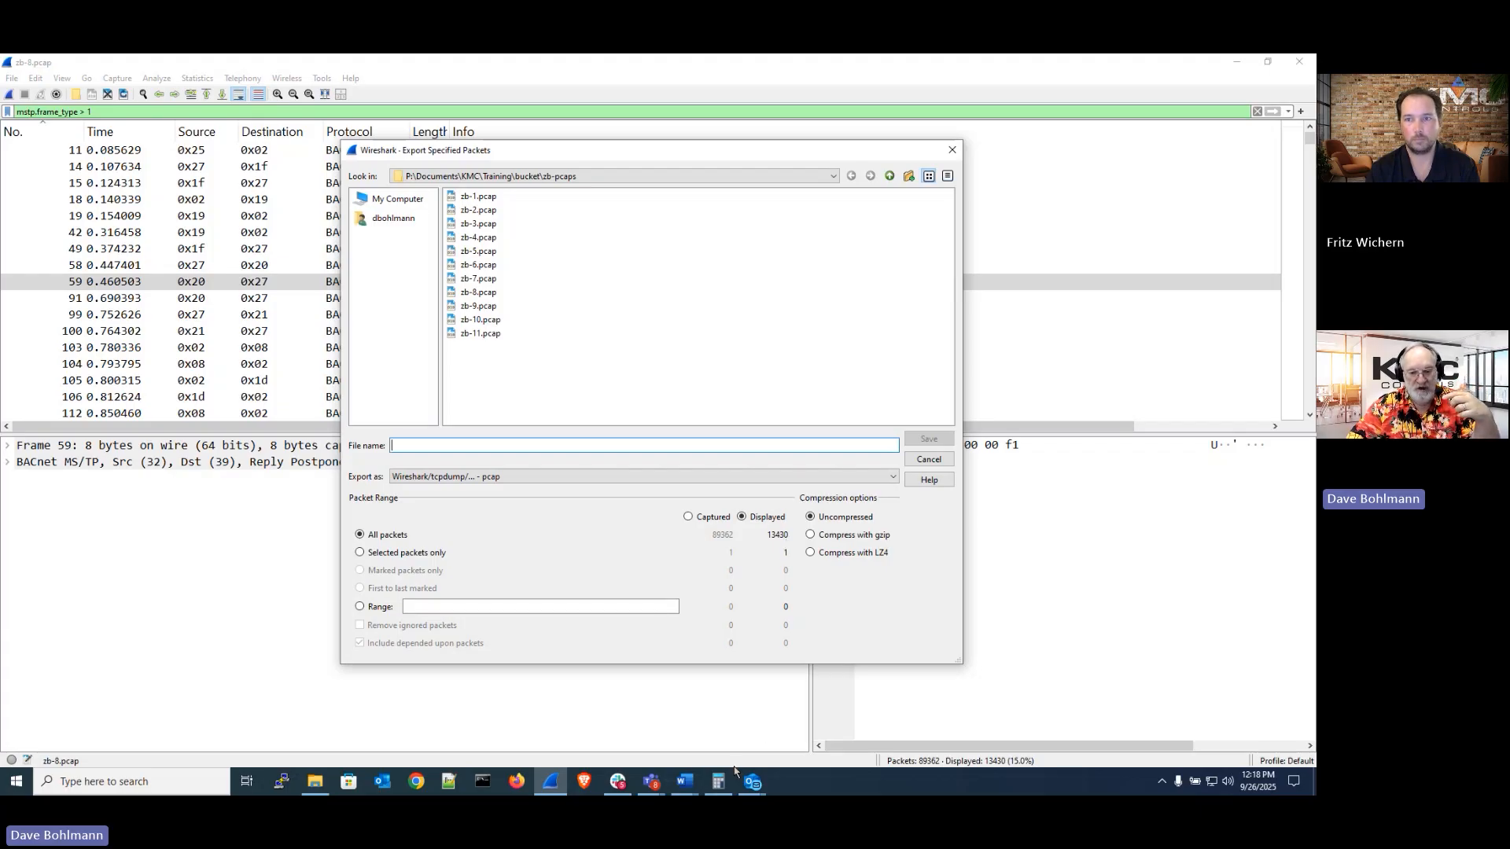
Switch to Calculator, divide 13430 by 701, then divide that result by 3
click(718, 789)
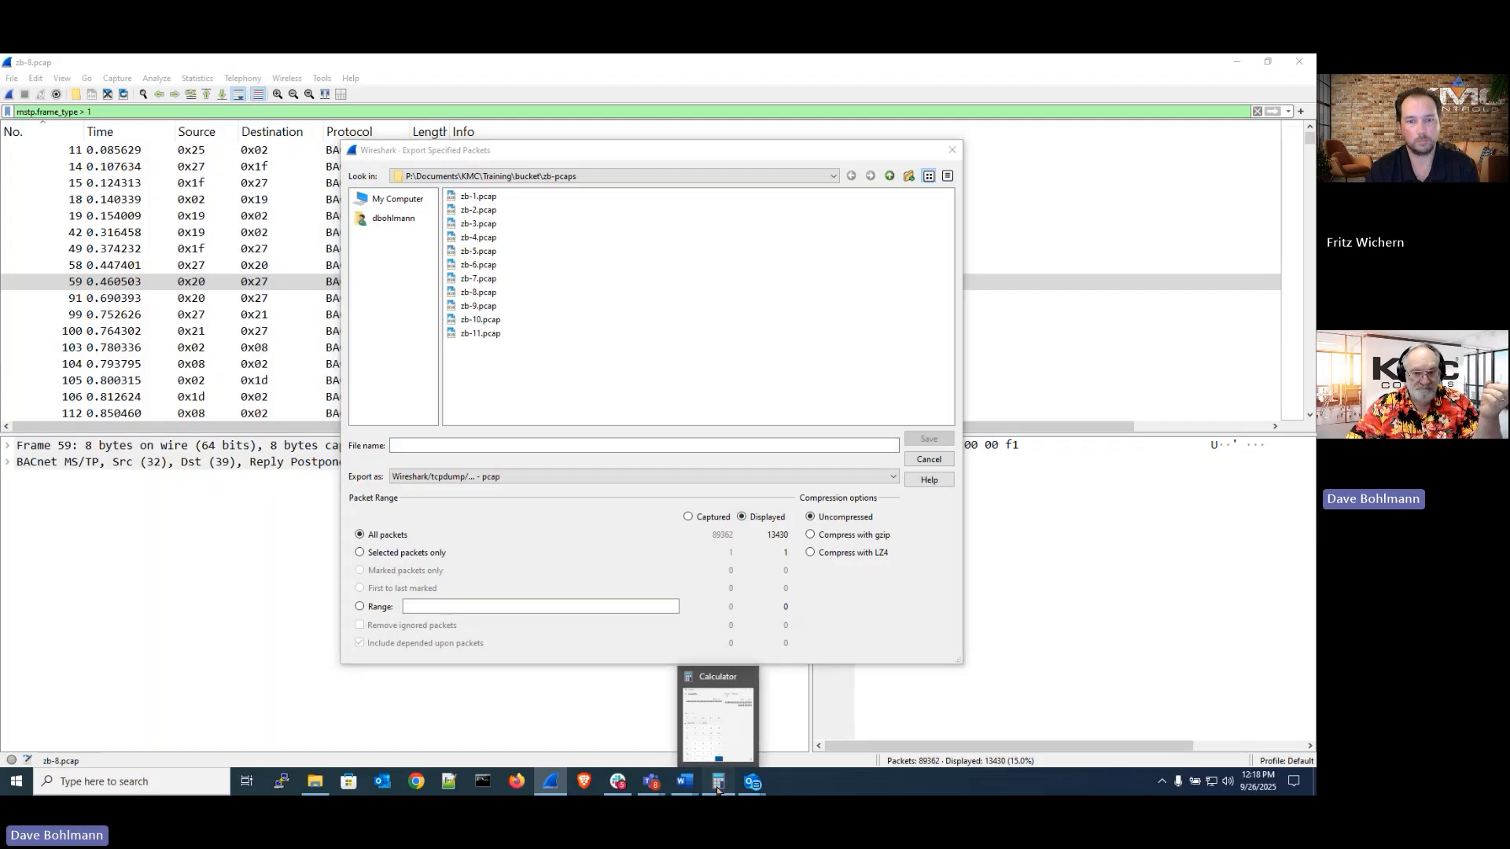
drag(1028, 73, 971, 188)
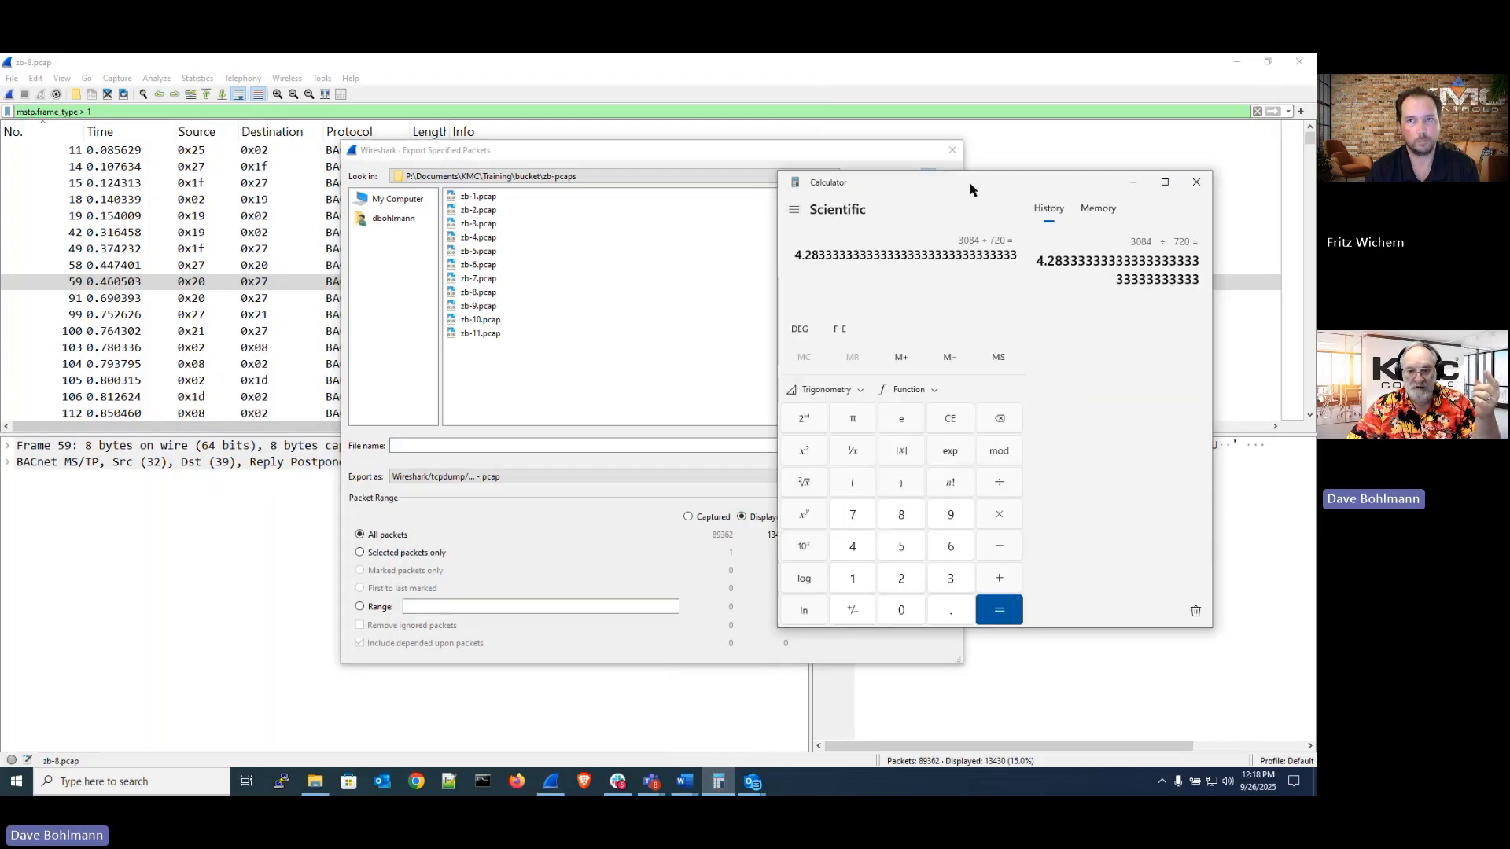
click(954, 425)
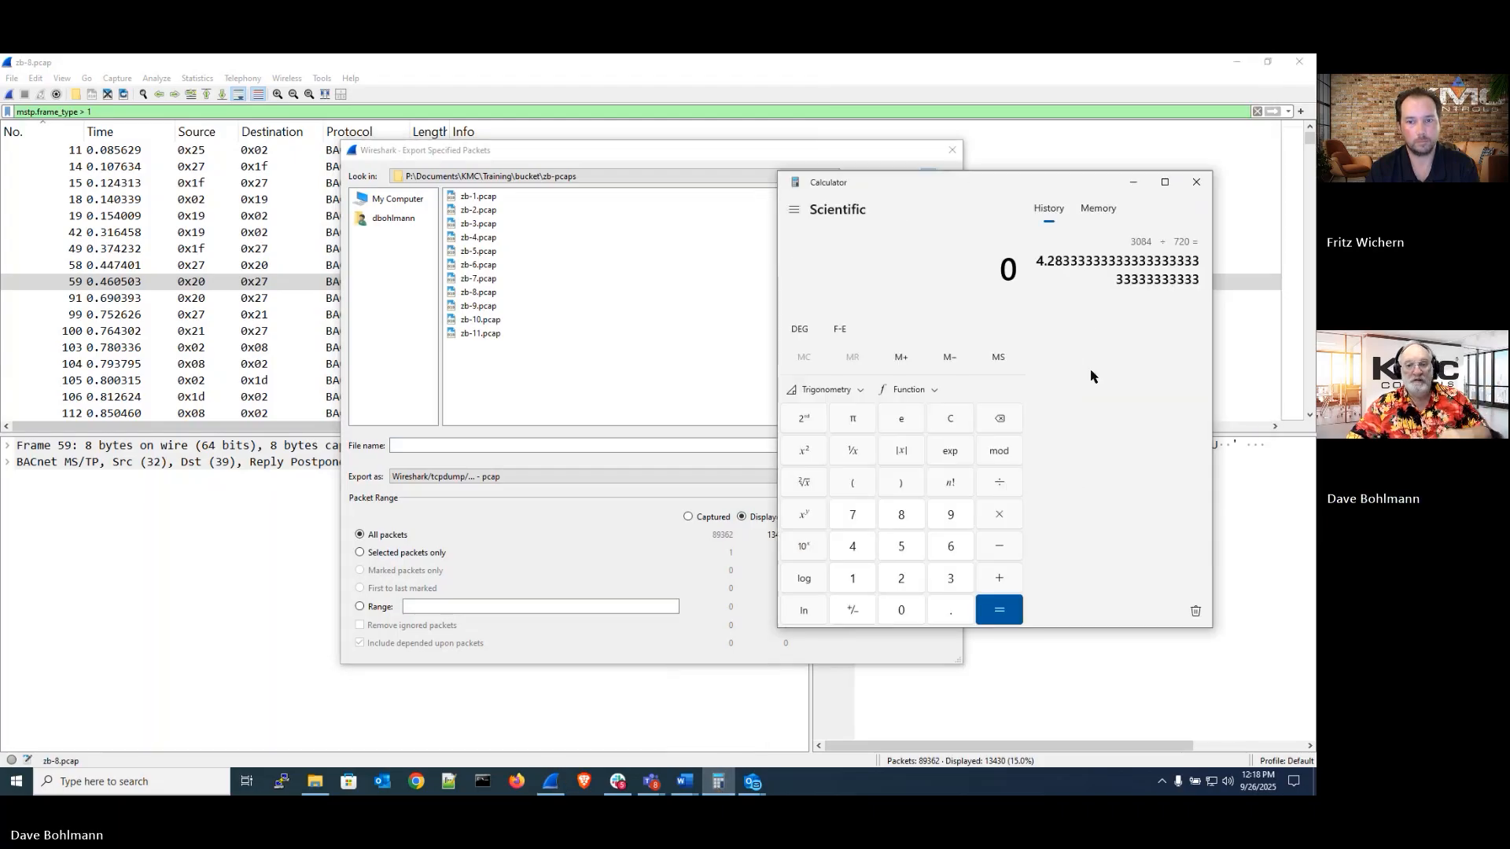
text(1340)
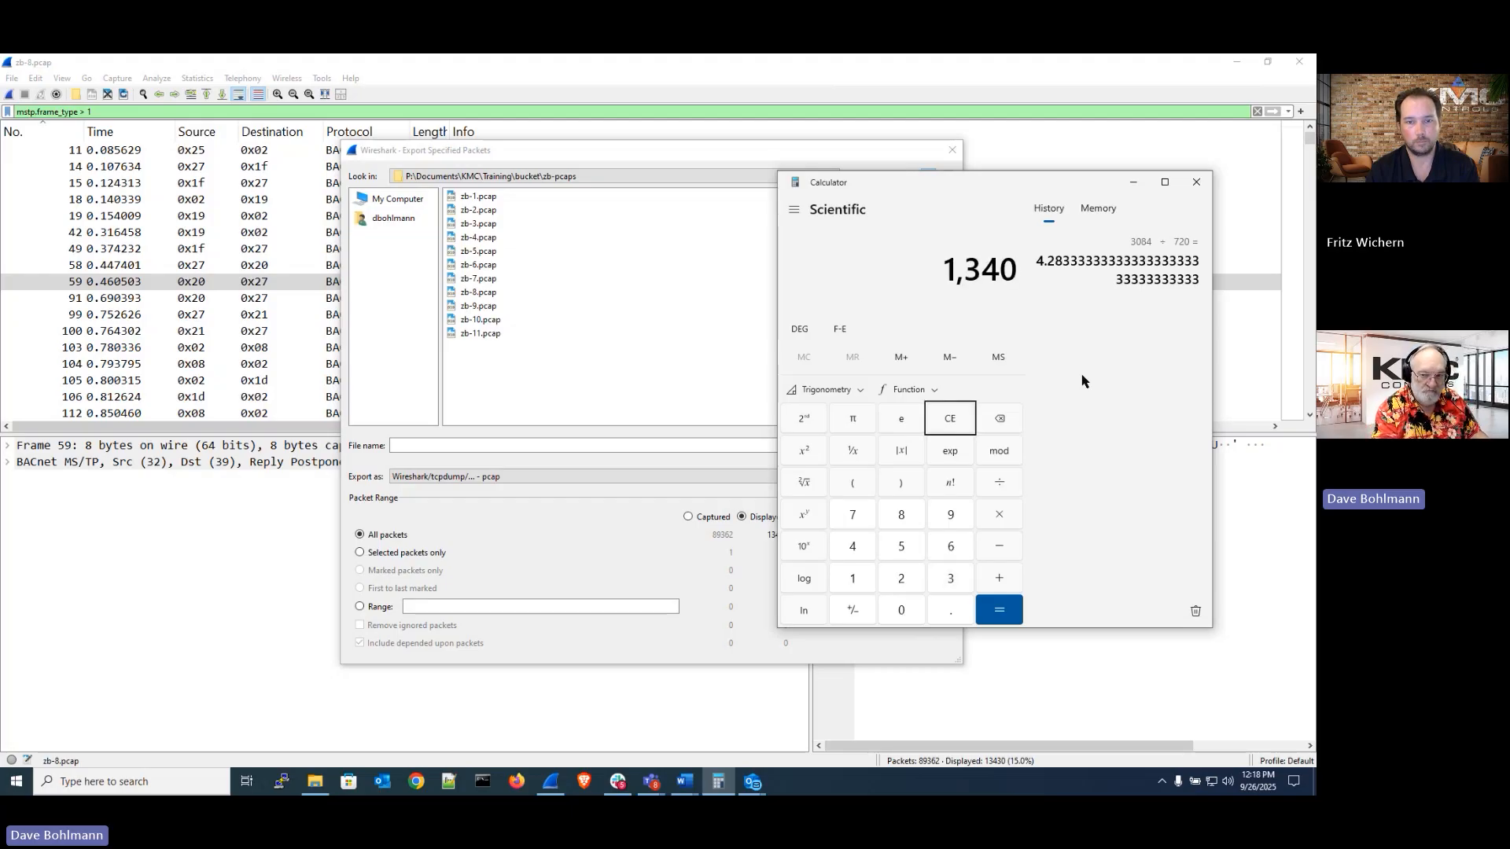
key(BackSpace)
key(BackSpace)
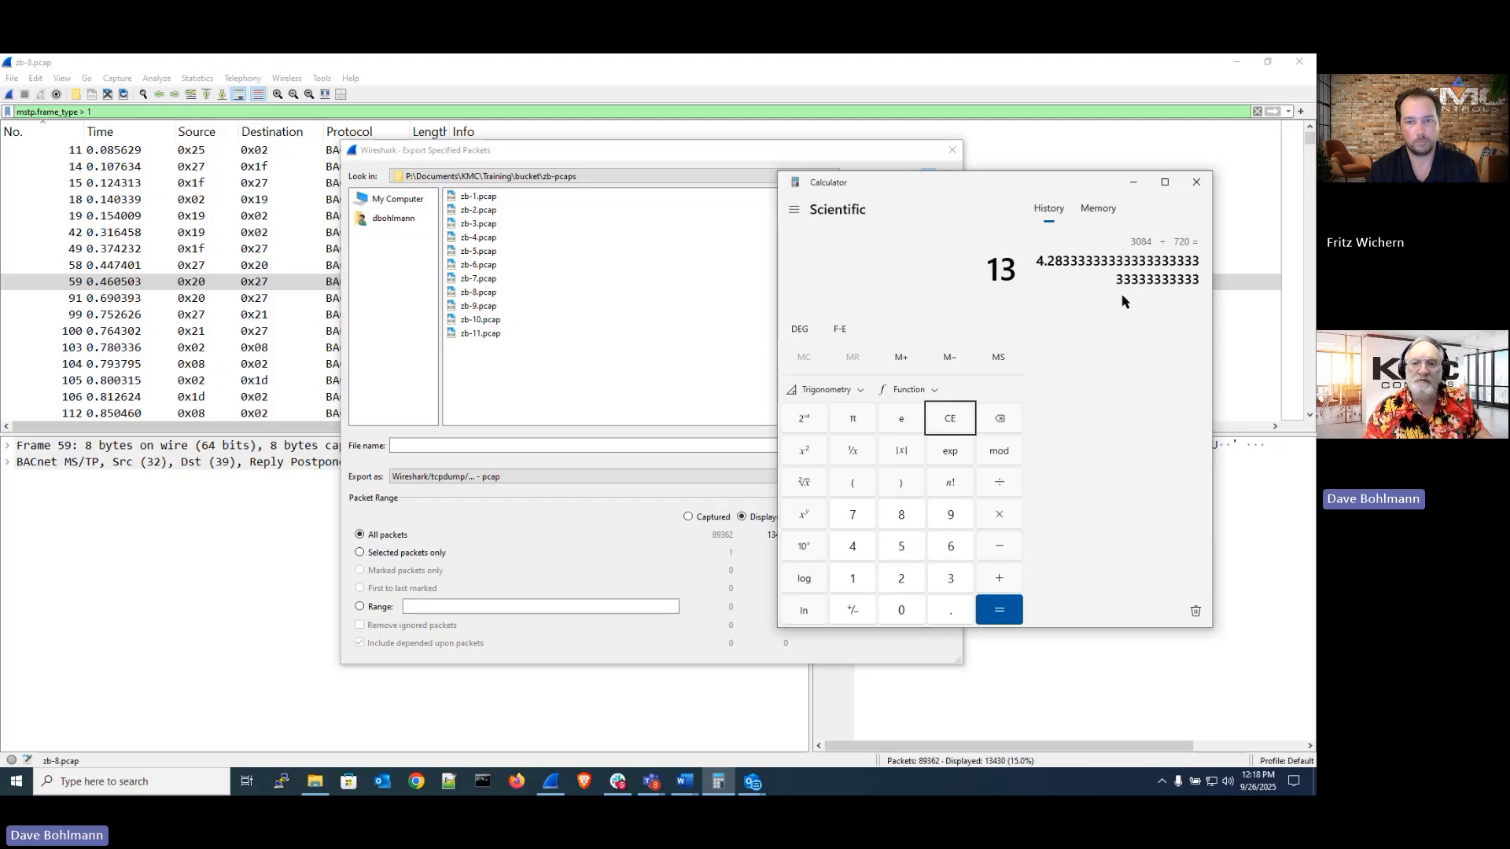
text(430)
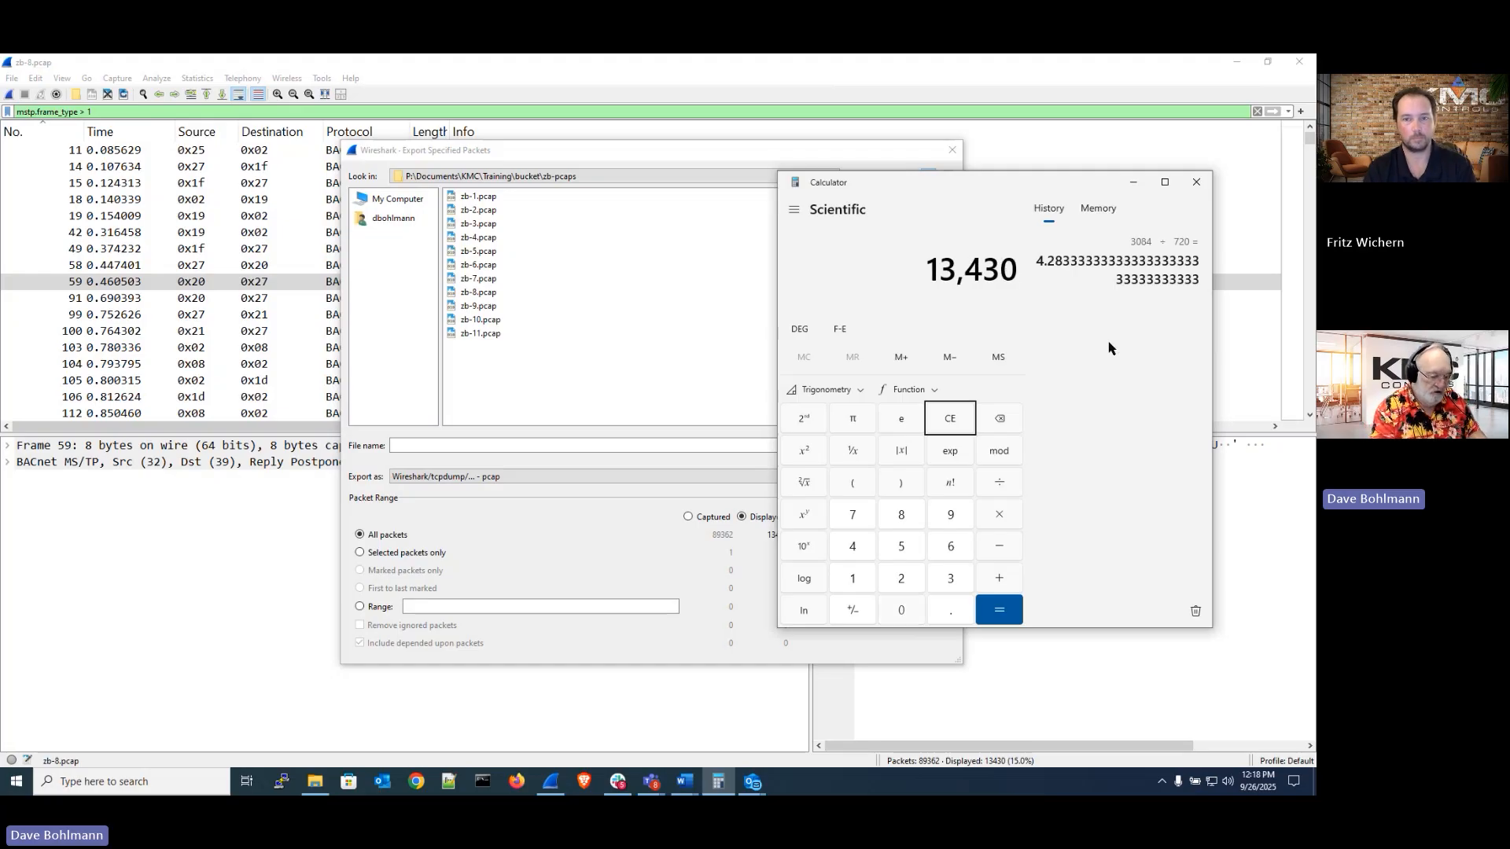
text(/701)
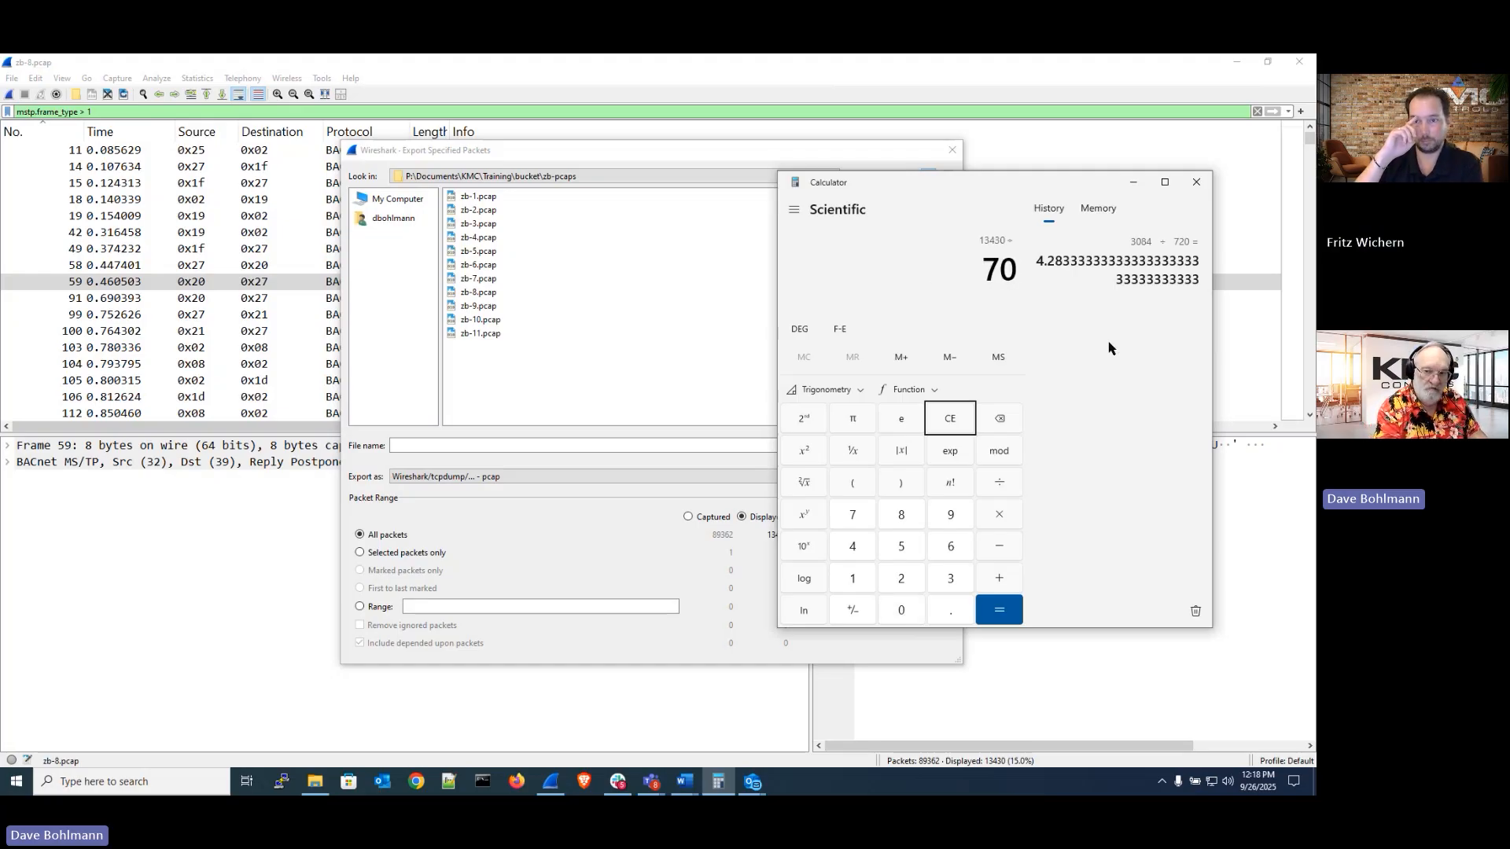
key(Return)
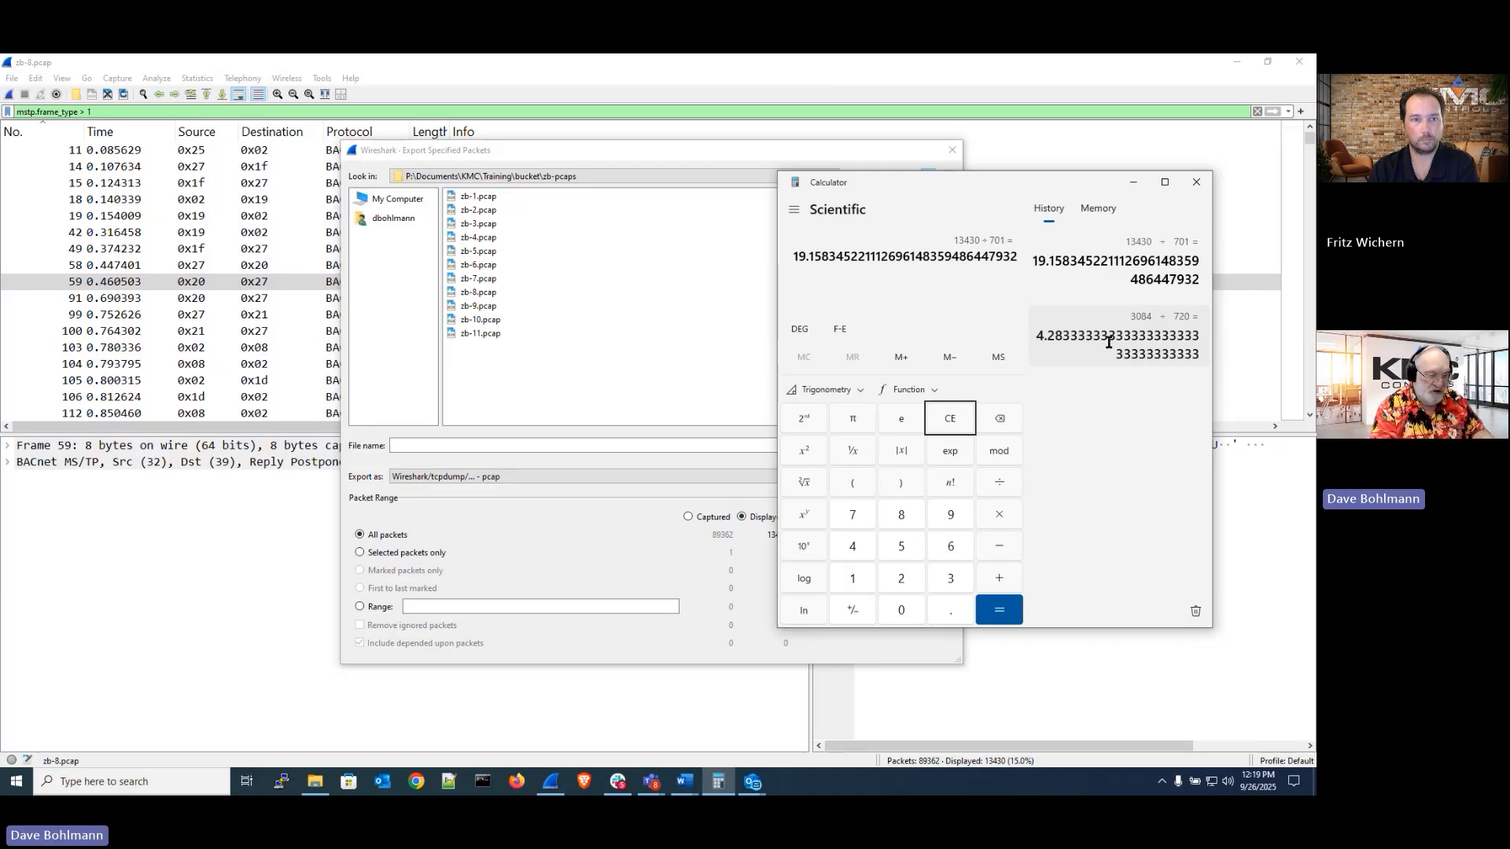
text(/3)
key(Return)
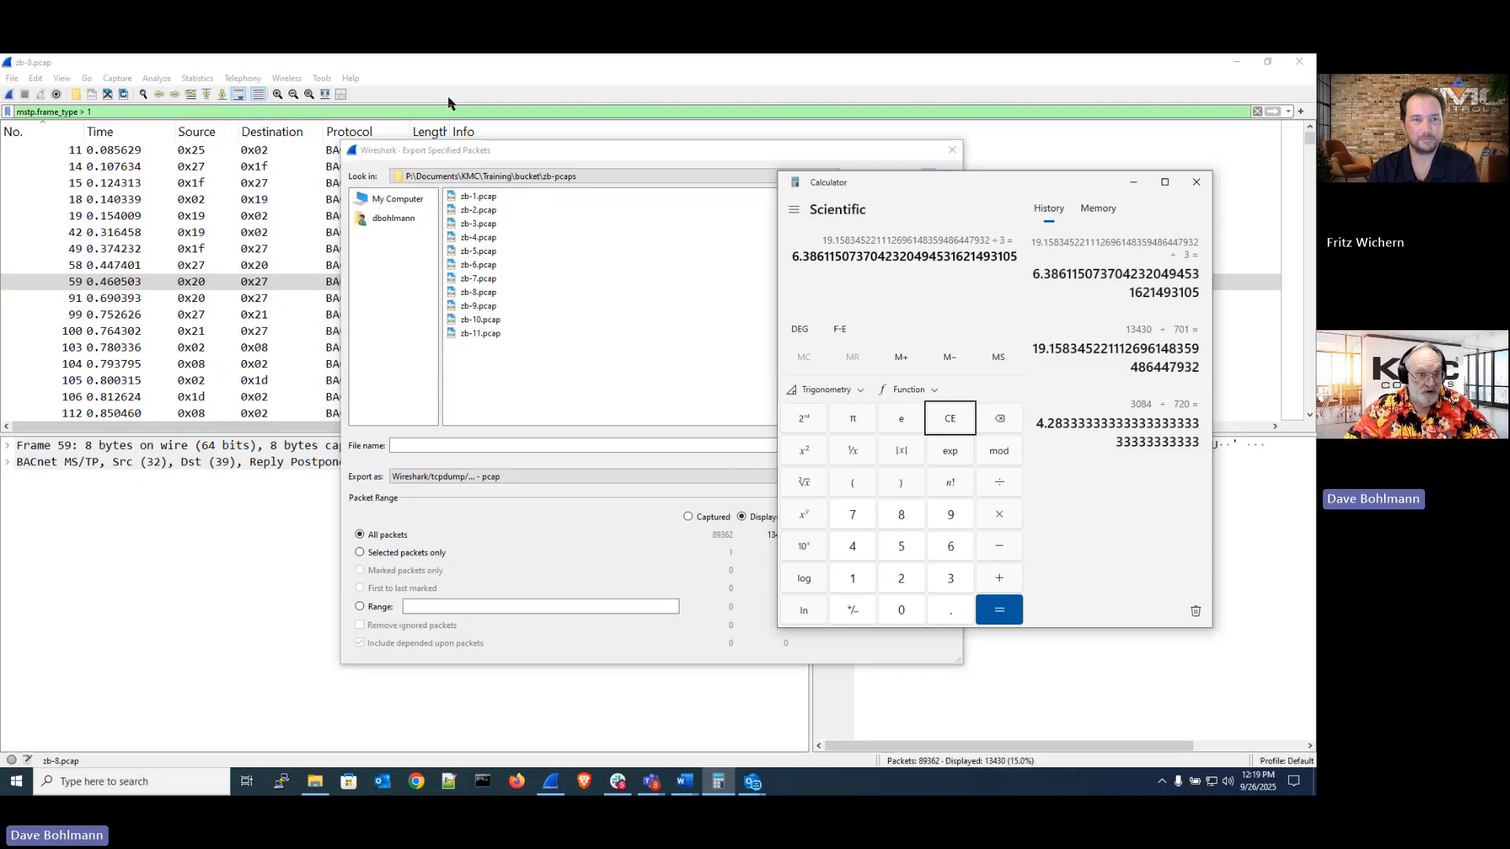
Return to Wireshark and cancel the Export Specified Packets dialog
click(456, 69)
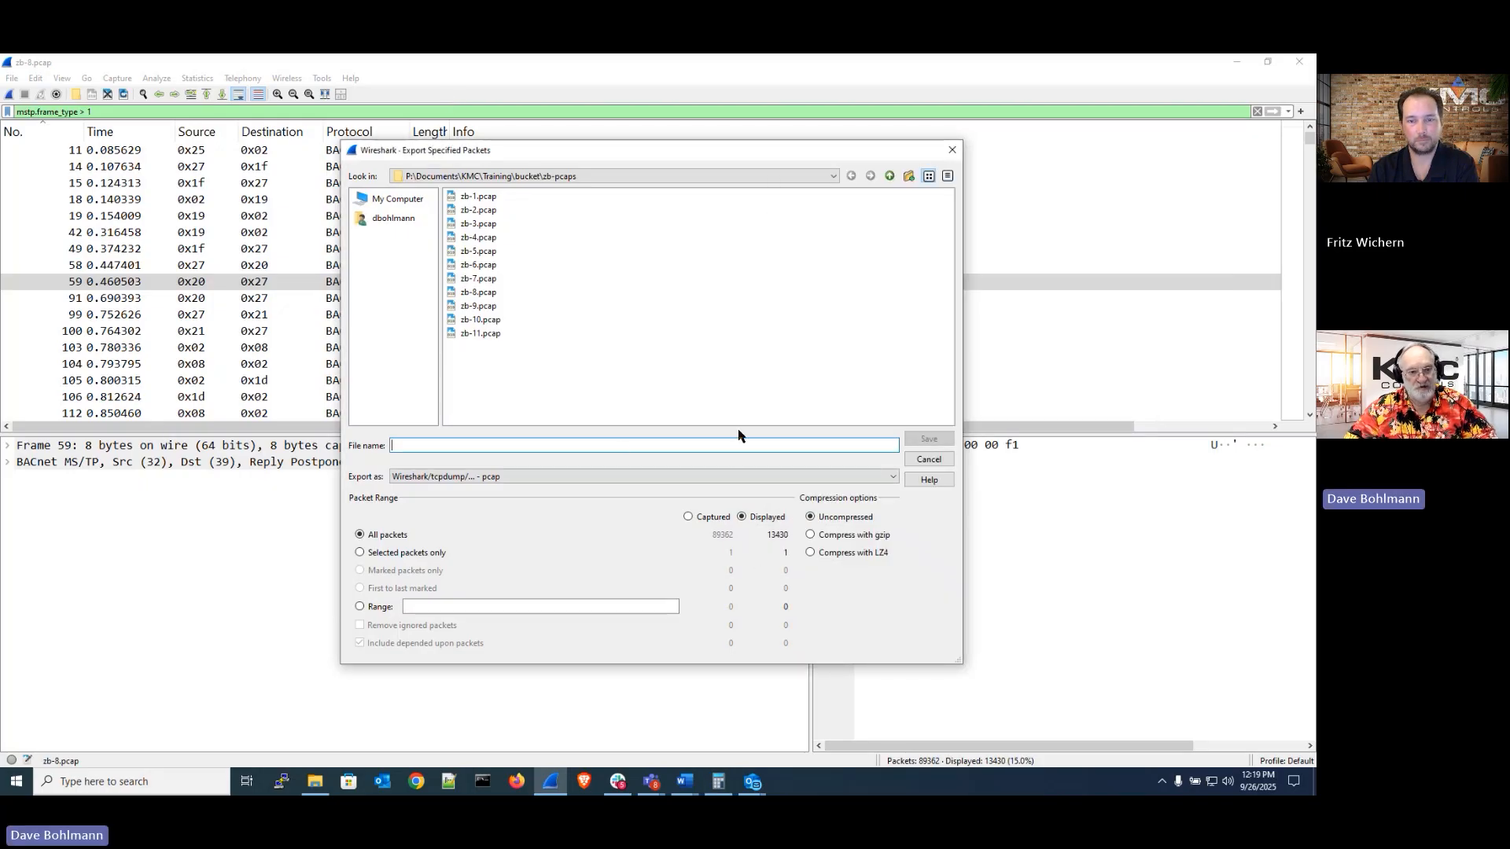
click(928, 459)
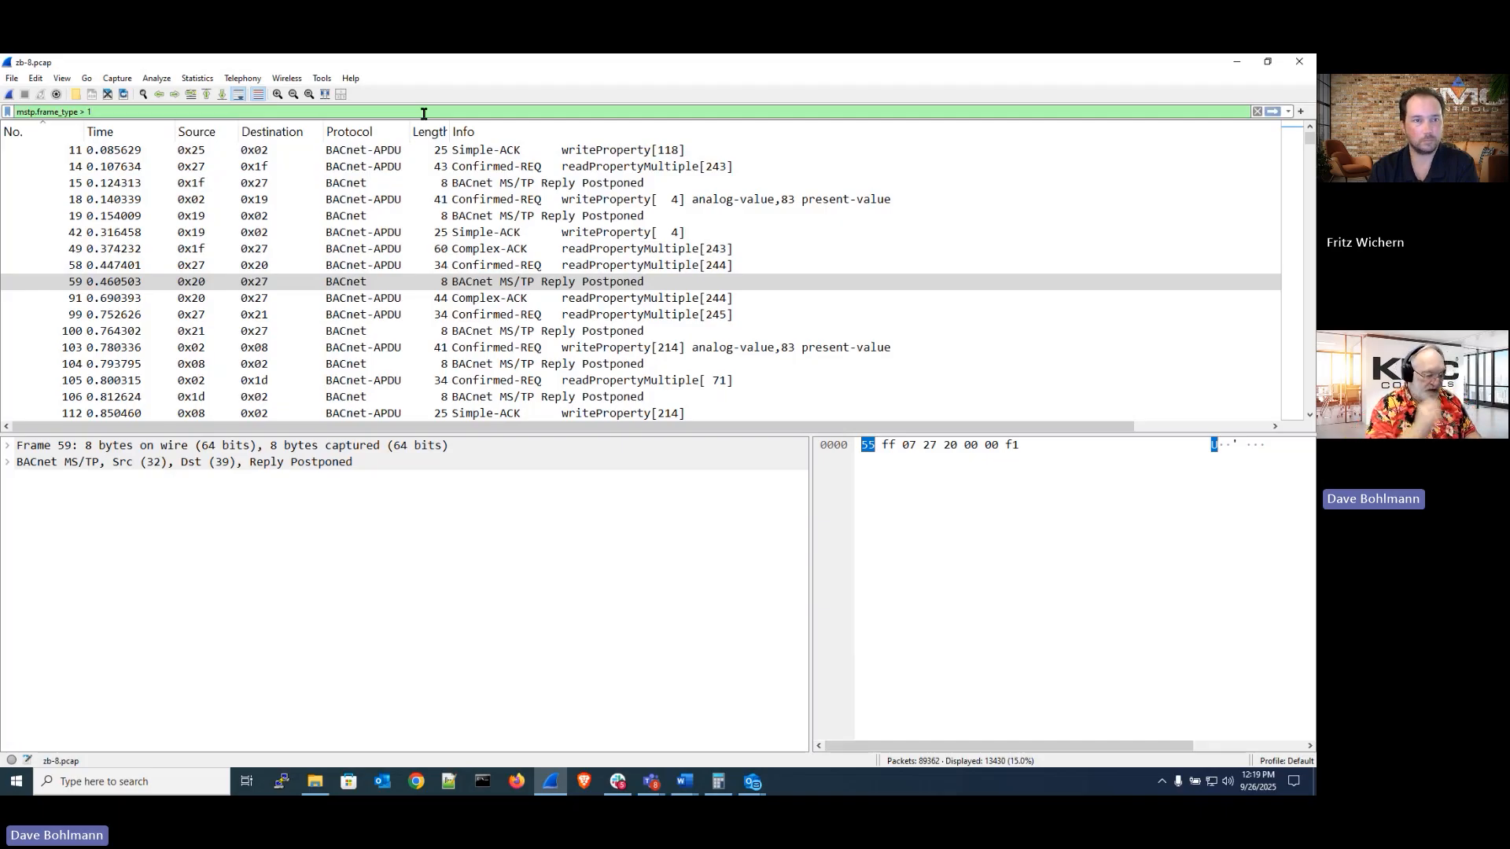
Extend the display filter to mstp.frame_type > 1 && (mstp.src == 2 || mstp.dst == 2)
text(&&)
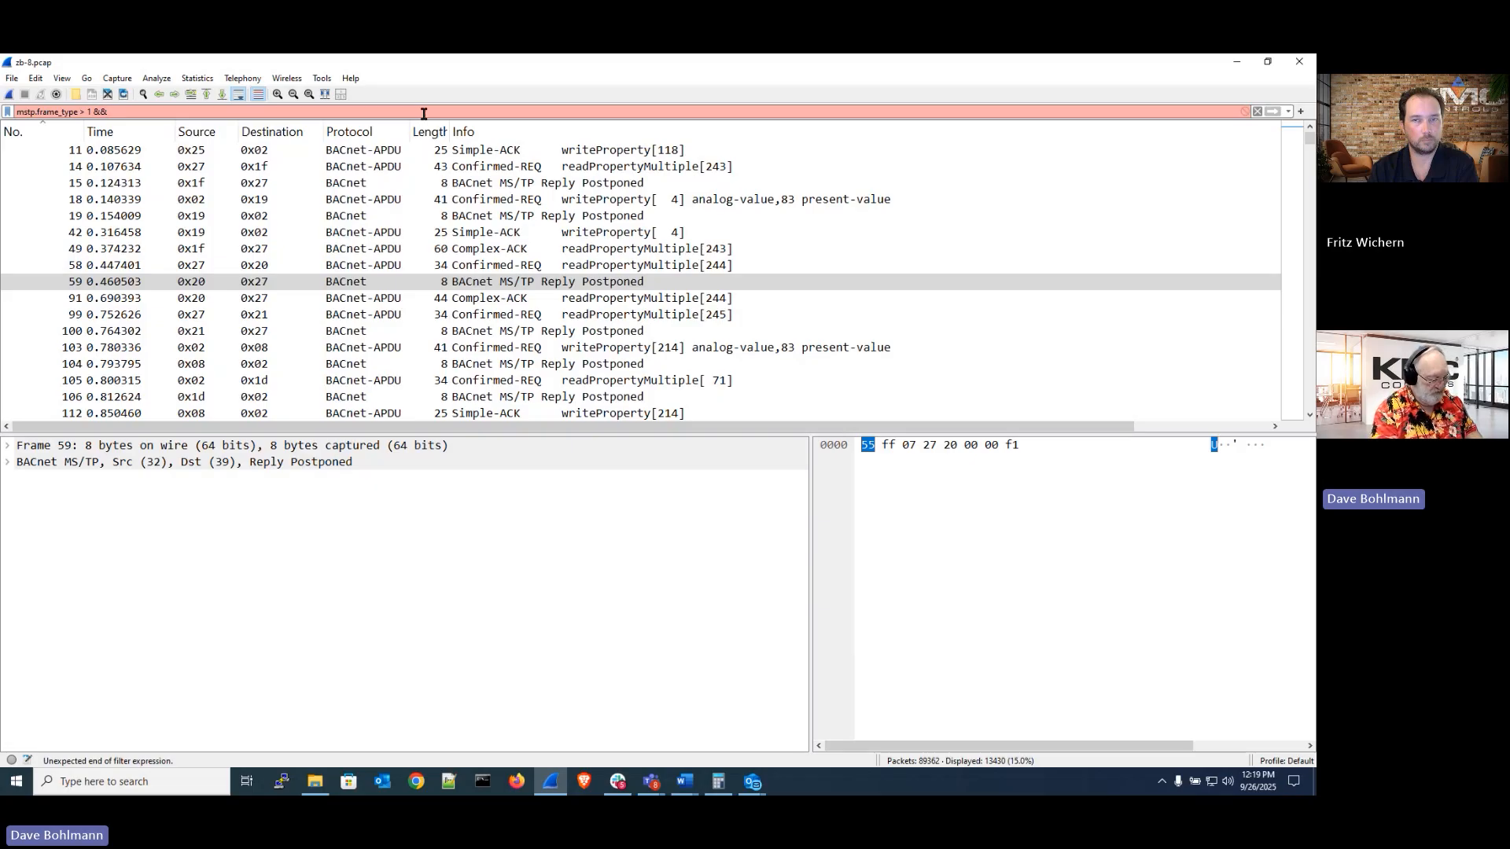
text( mstp)
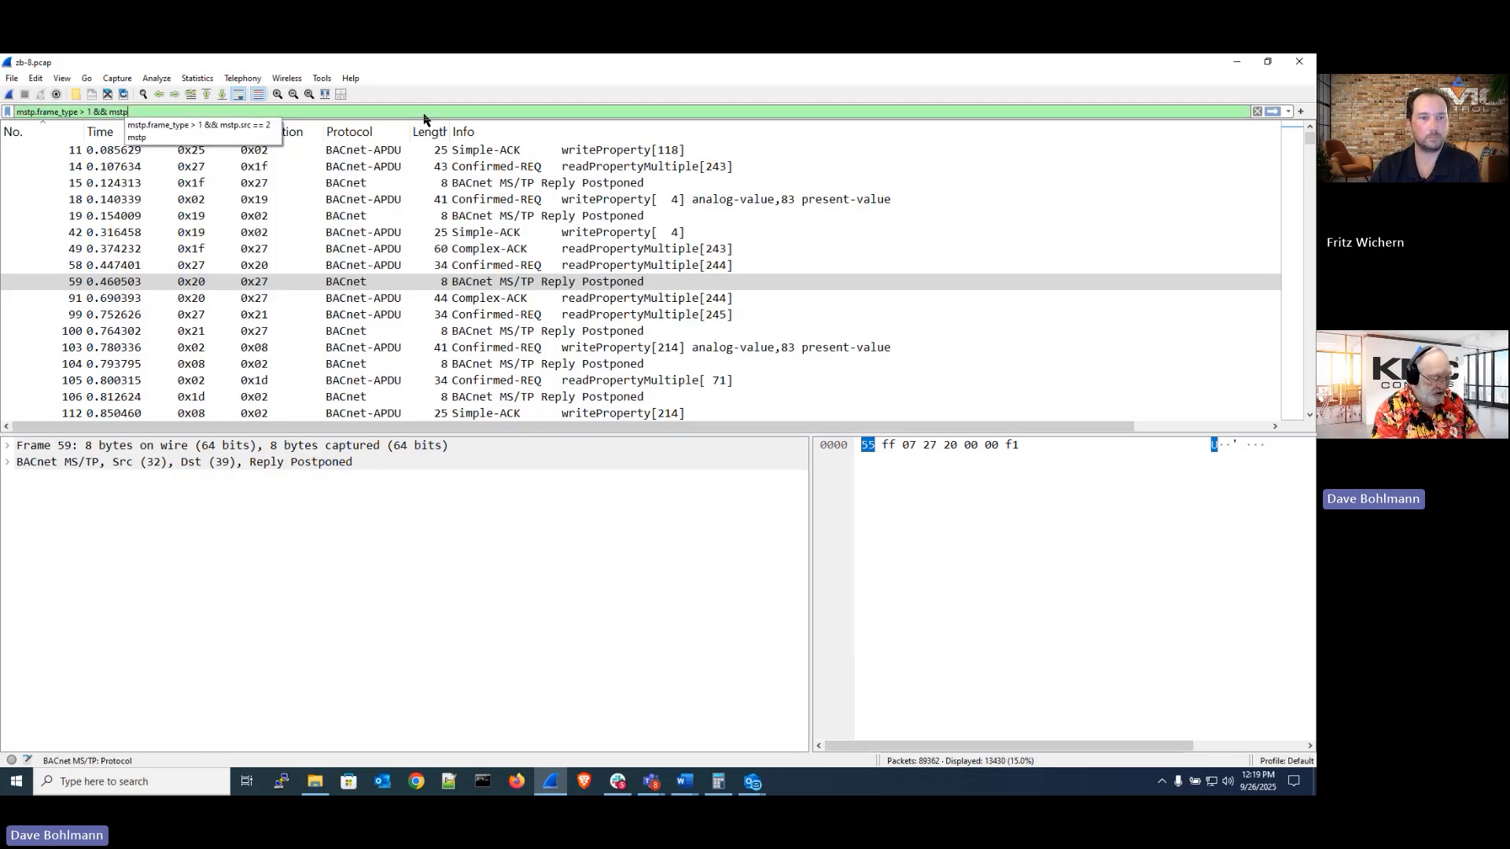
text(.src)
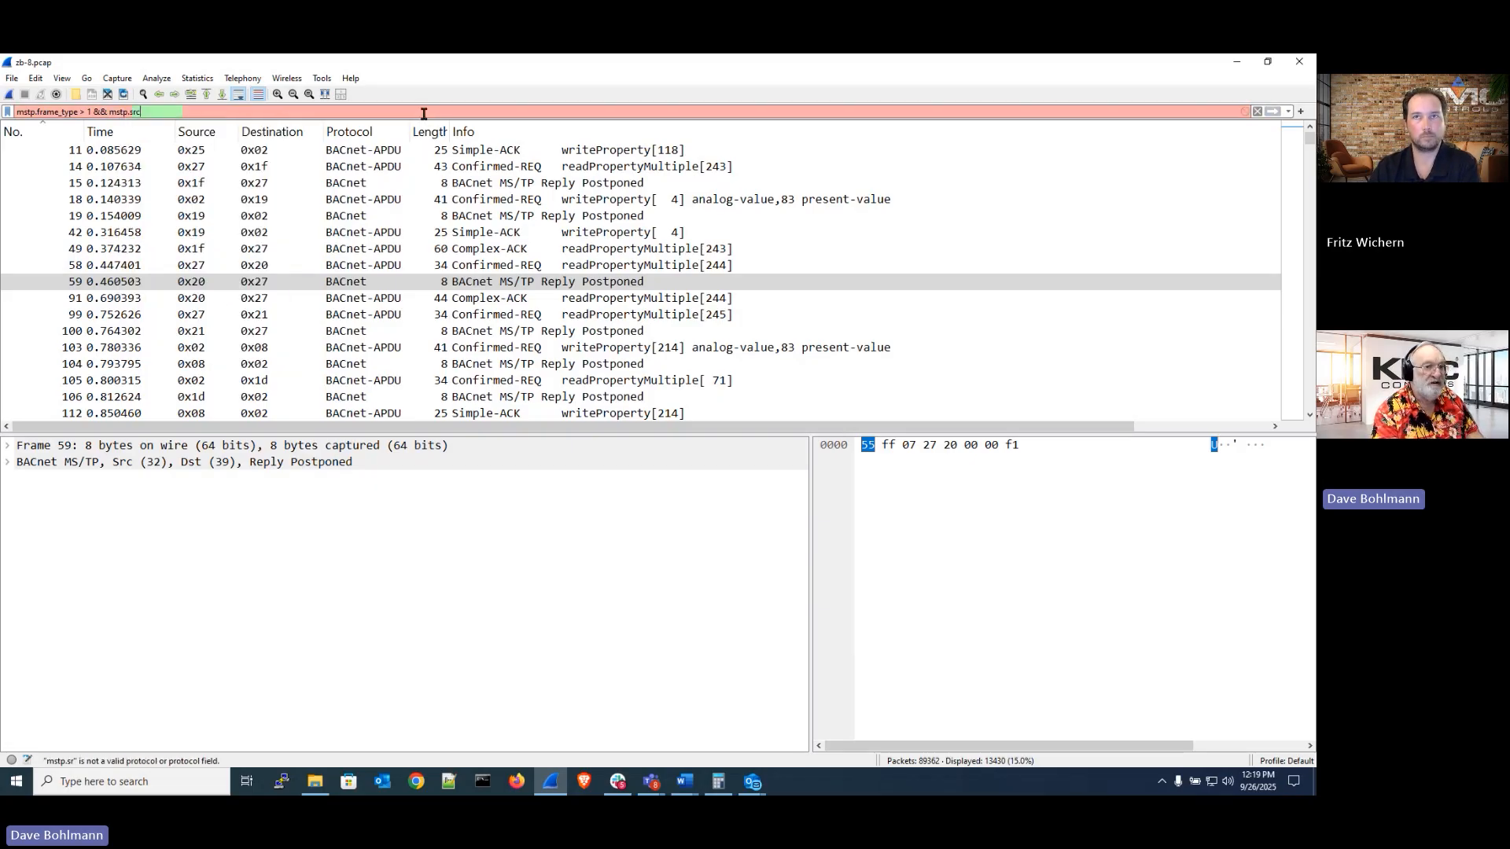
text( ==)
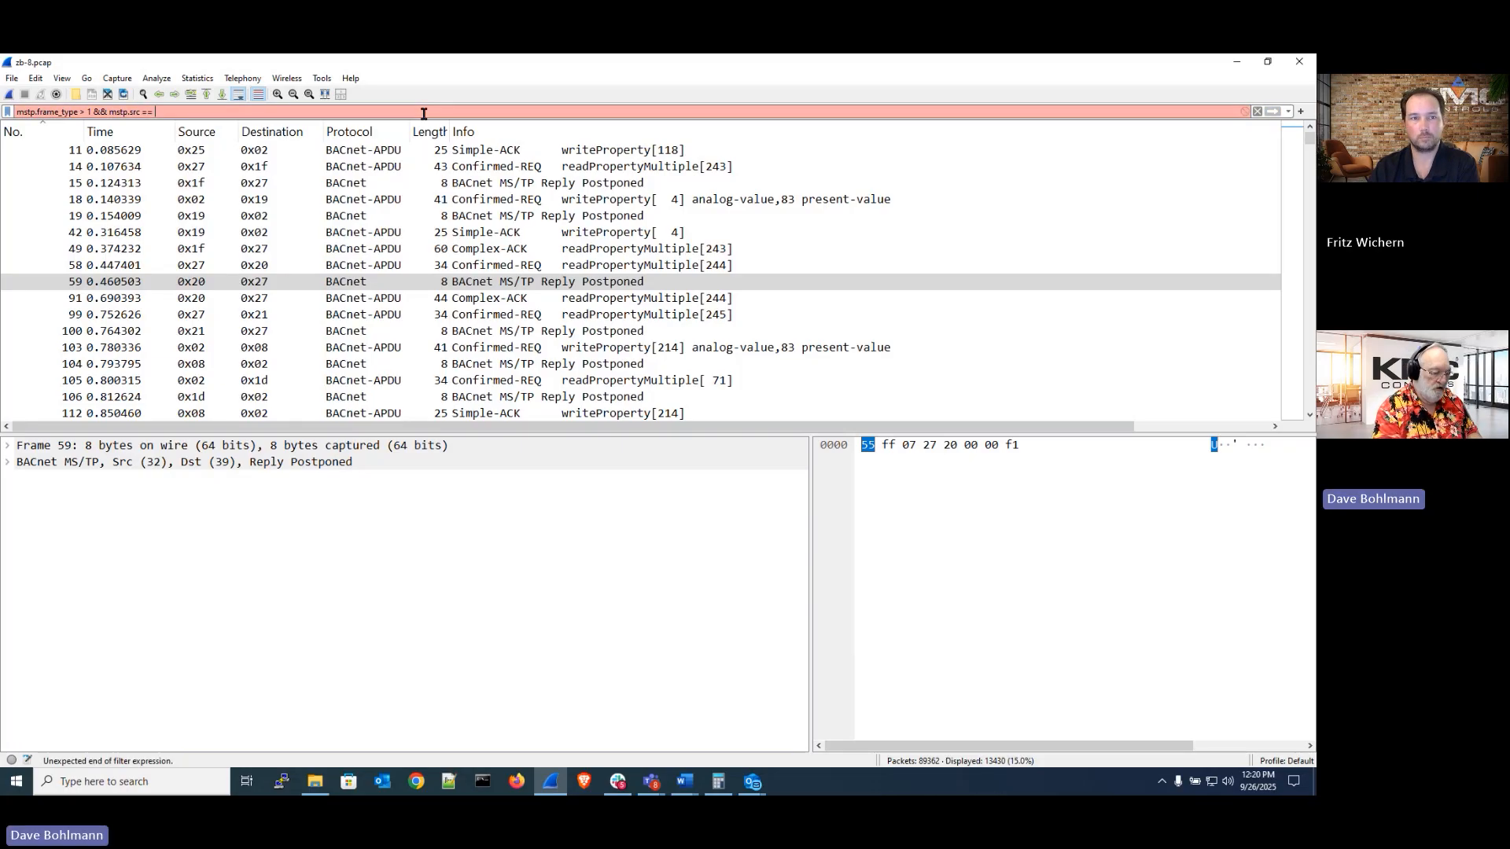
text(2)
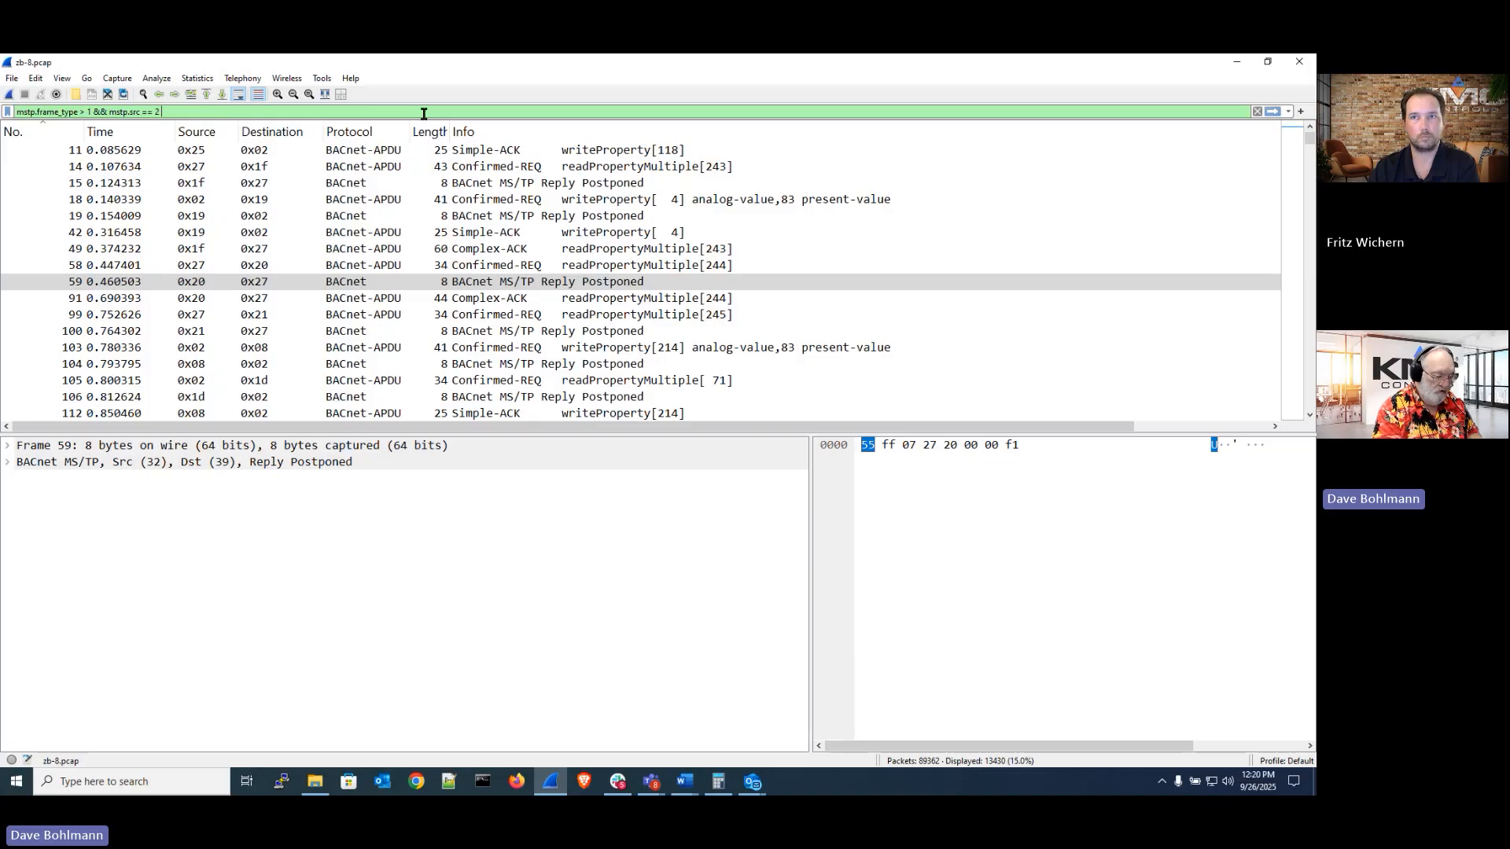
key(BackSpace)
key(BackSpace)
key(BackSpace)
key(BackSpace)
key(BackSpace)
key(BackSpace)
key(BackSpace)
key(BackSpace)
key(BackSpace)
key(BackSpace)
key(BackSpace)
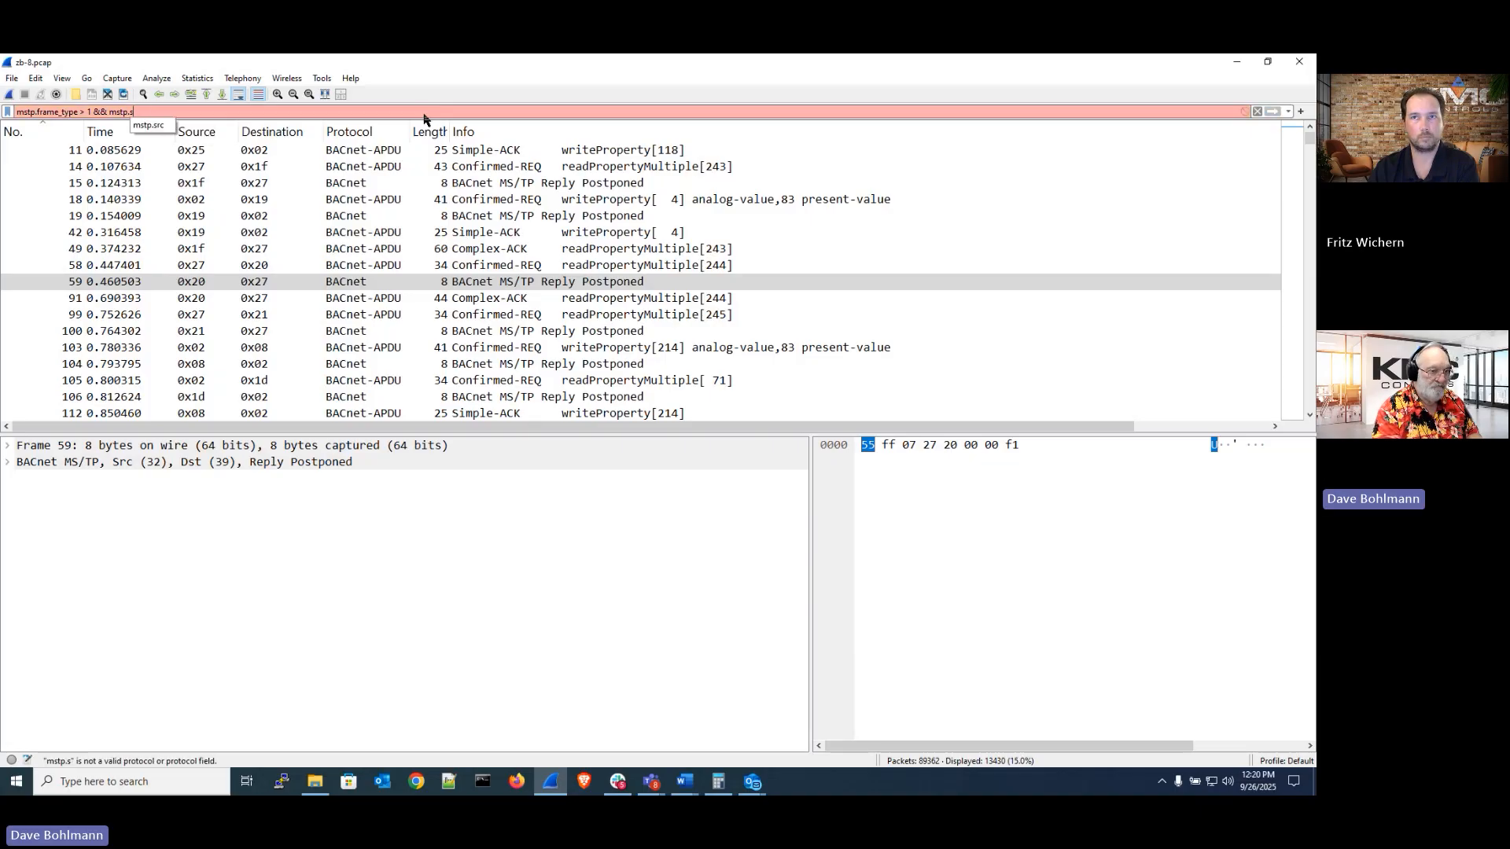
key(BackSpace)
key(BackSpace)
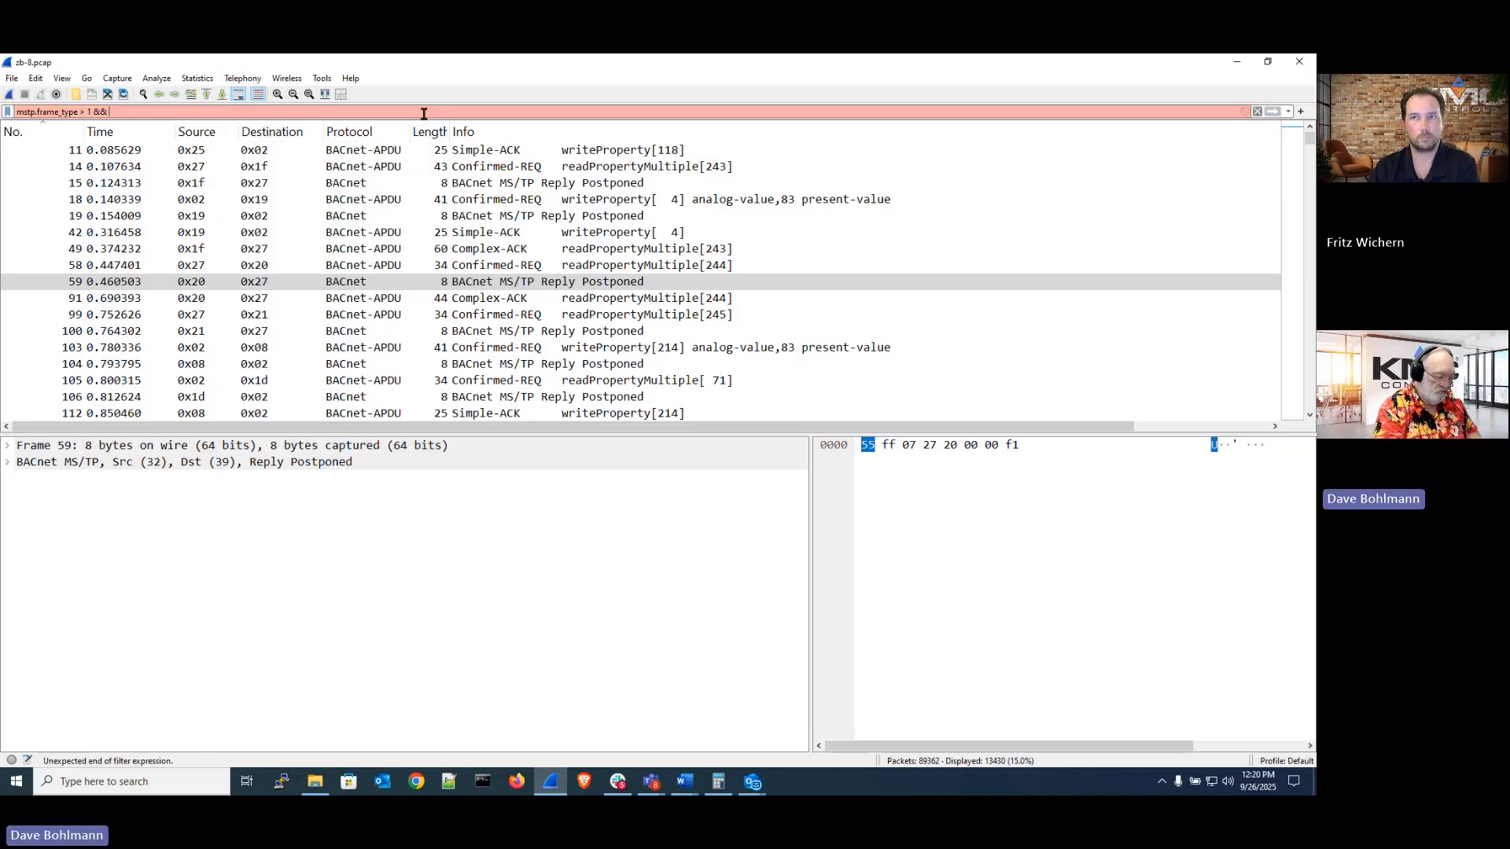
text(()
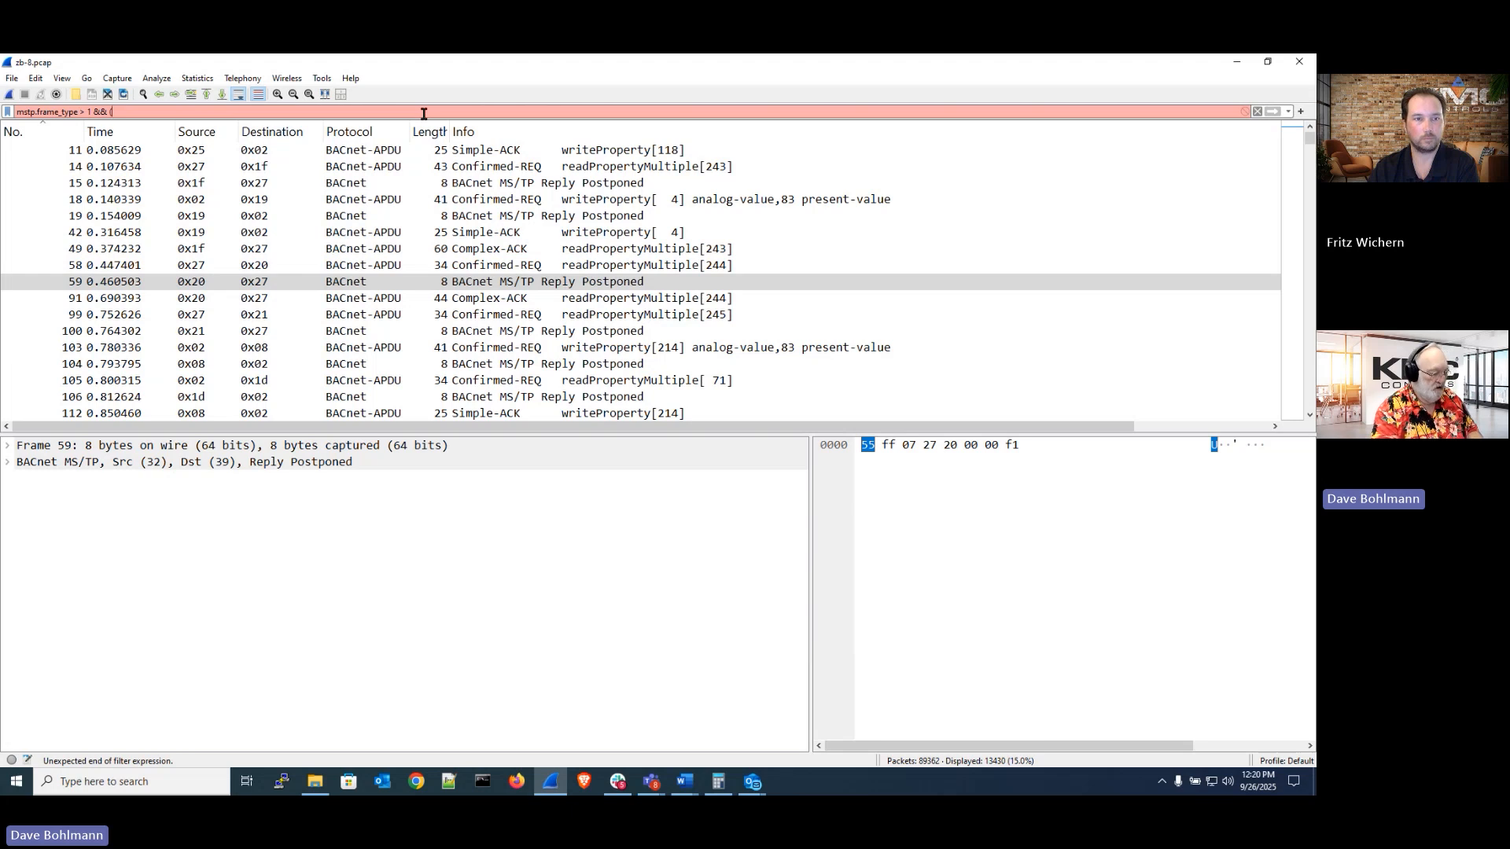
text(mstp.src == 2)
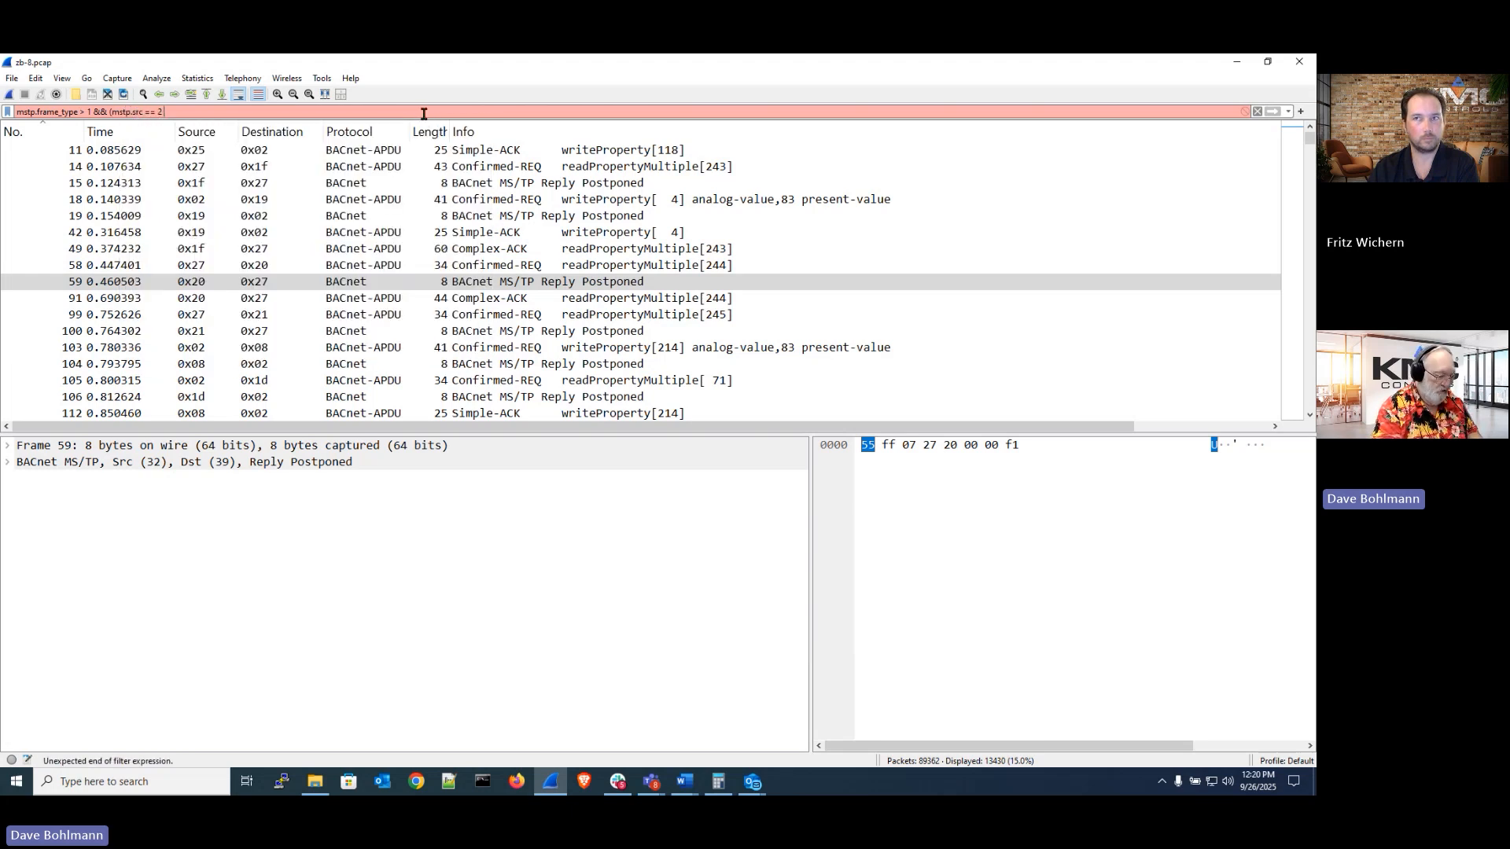
text( ||)
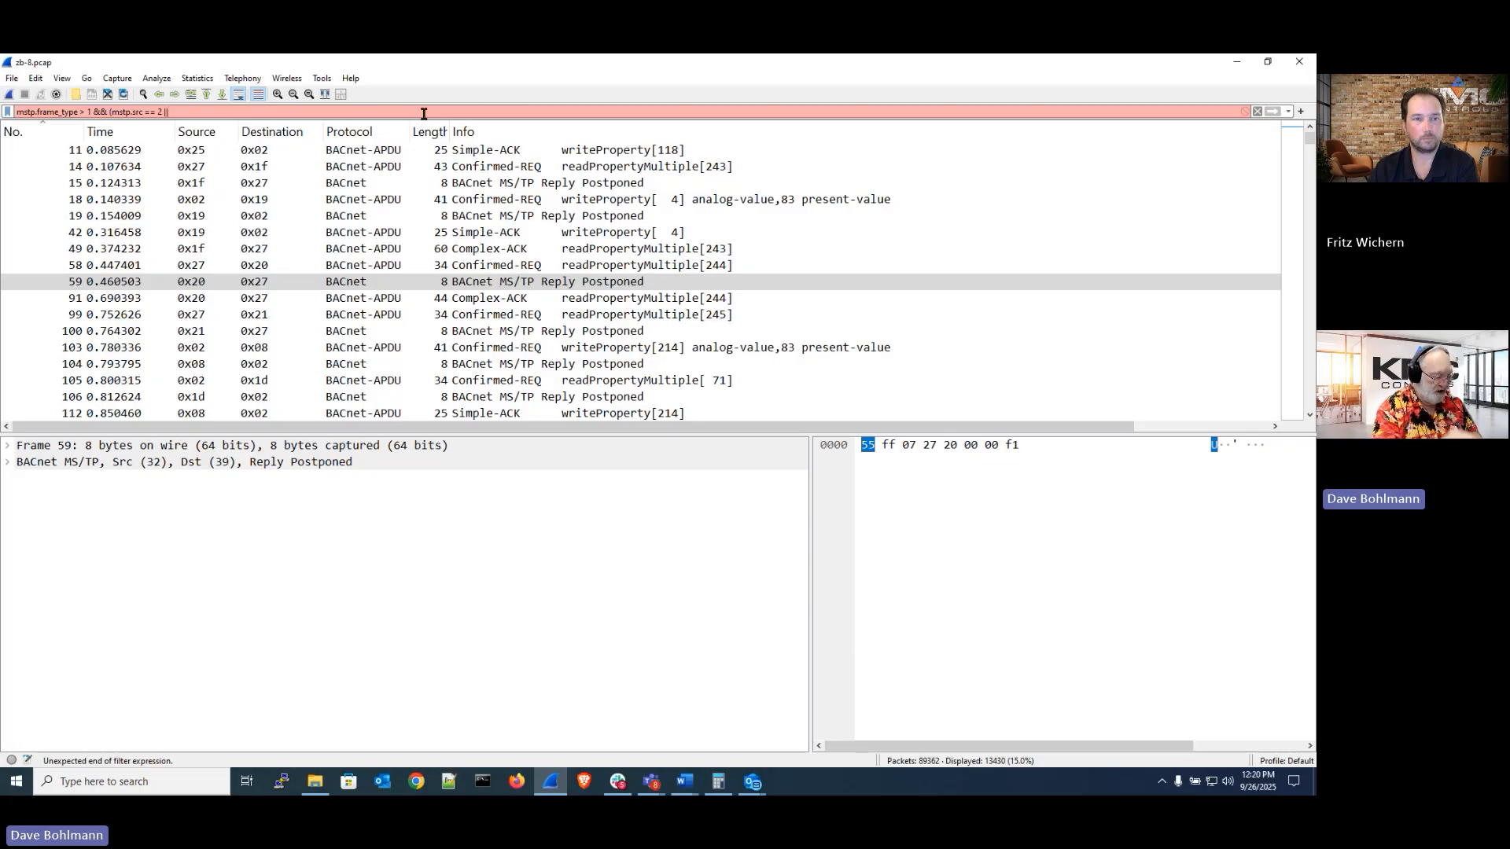
text( mstp.dst)
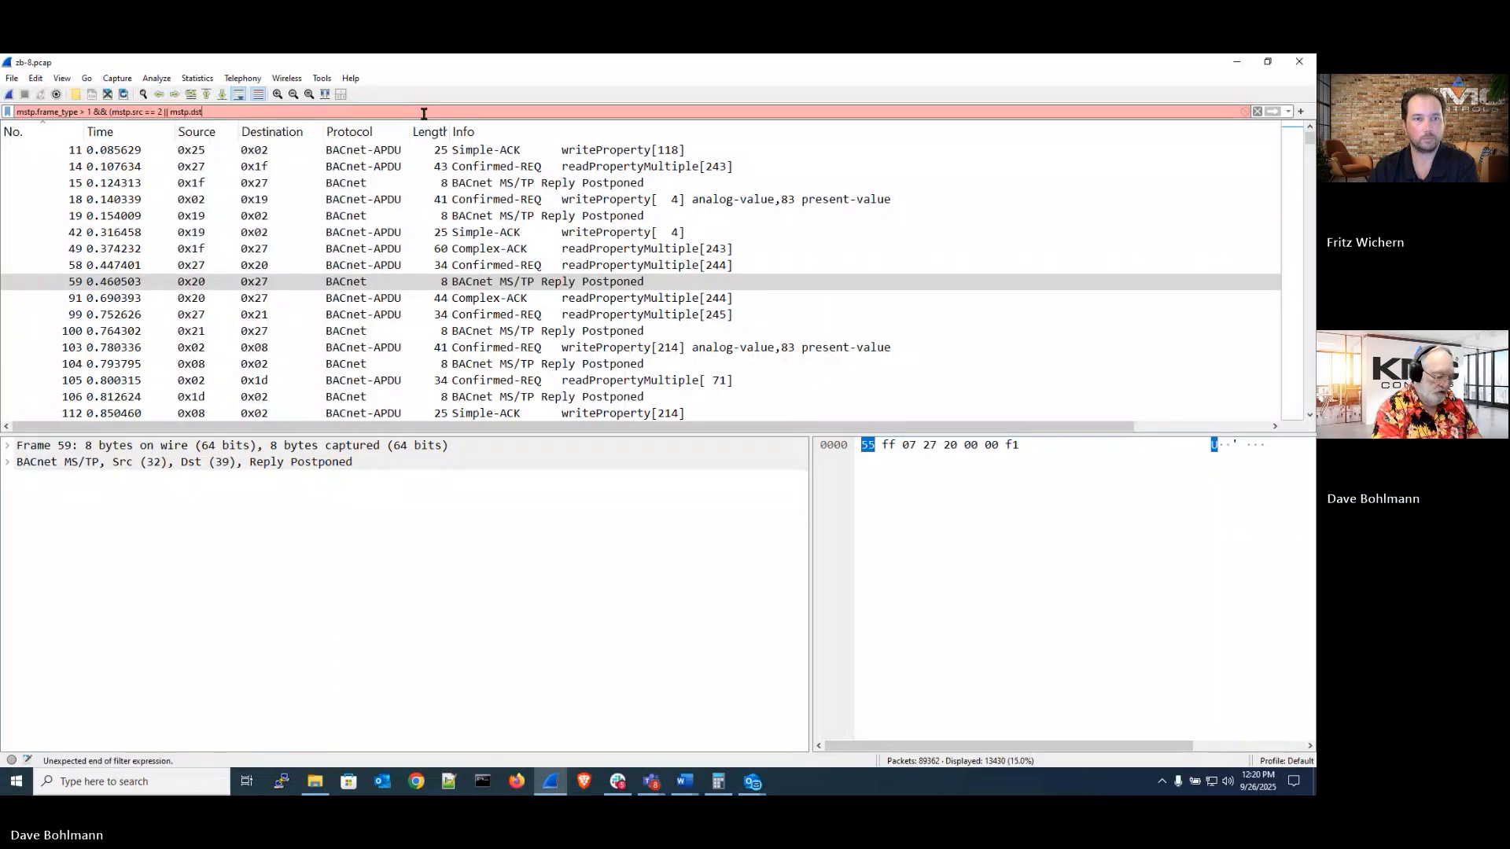
text( == 2))
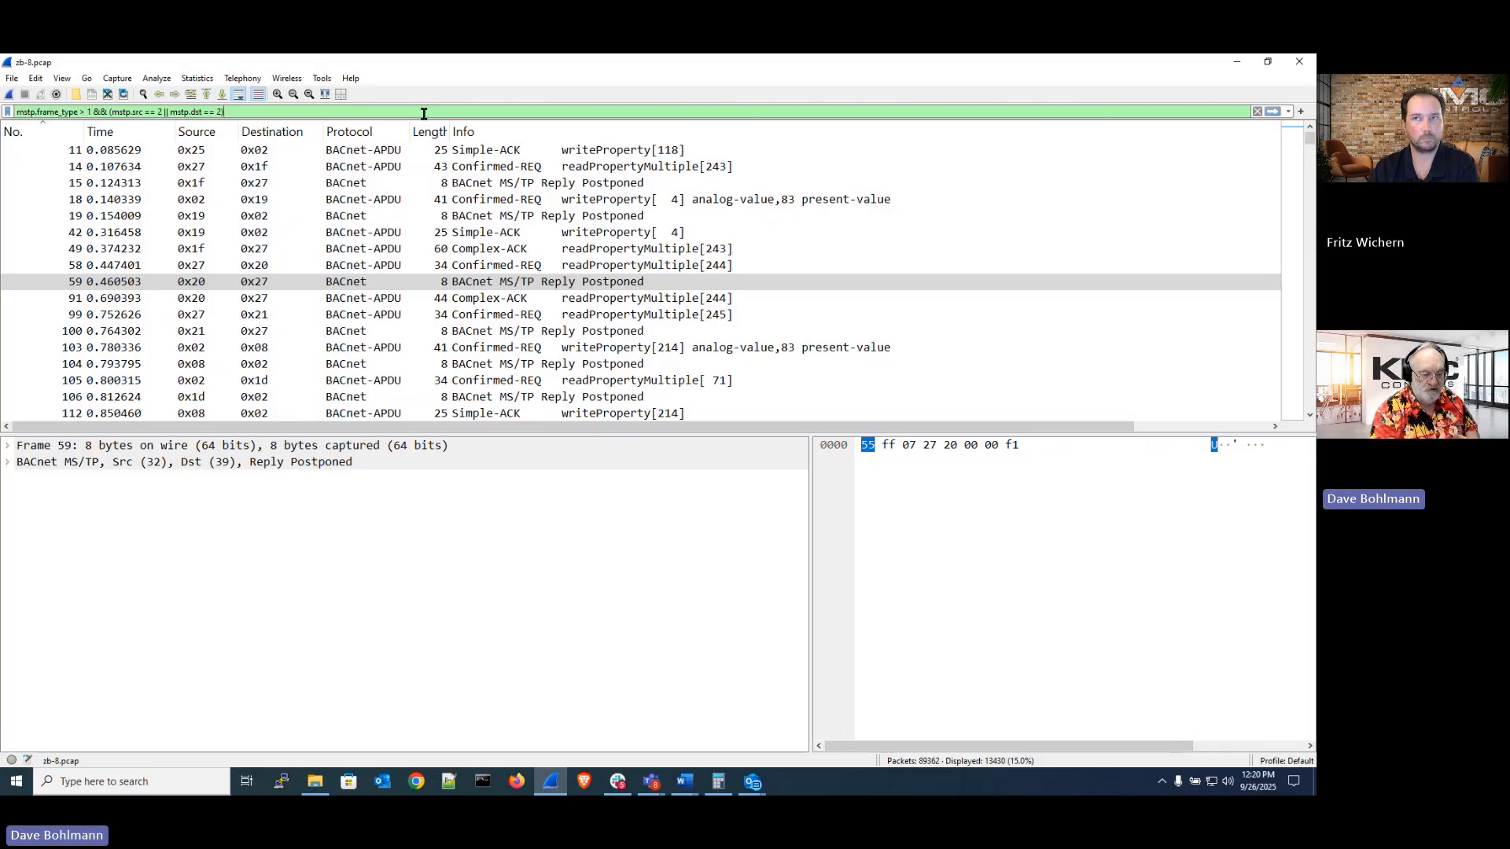
Trim the filter to mstp.frame_type > 1 && (mstp.src == 2) and apply it
key(BackSpace)
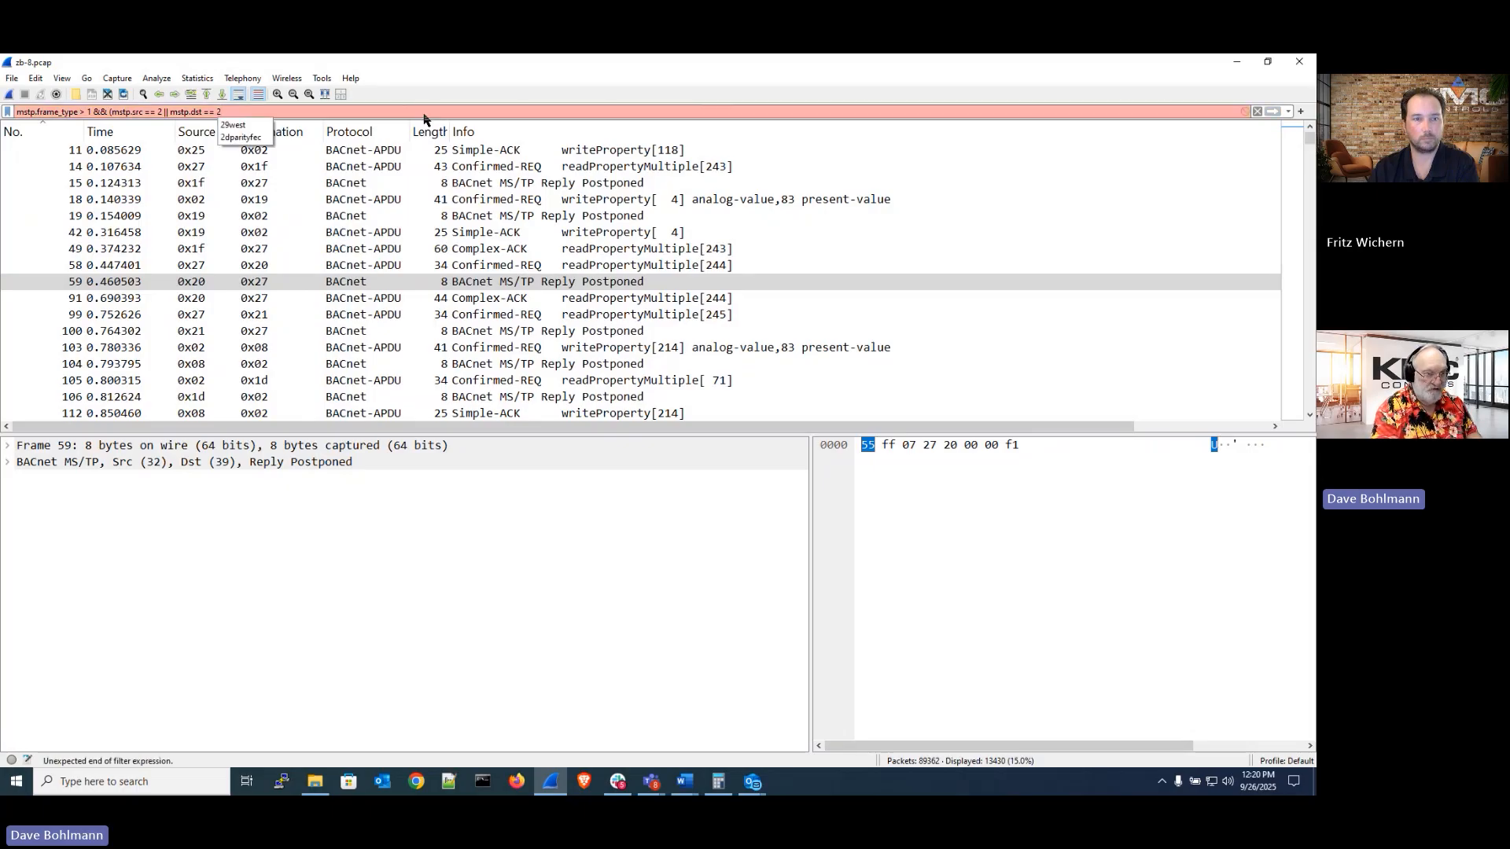
key(BackSpace)
key(BackSpace)
key(BackSpace)
key(BackSpace)
key(BackSpace)
key(BackSpace)
key(BackSpace)
key(BackSpace)
key(BackSpace)
key(BackSpace)
key(BackSpace)
key(BackSpace)
key(BackSpace)
key(BackSpace)
key(BackSpace)
key(BackSpace)
key(BackSpace)
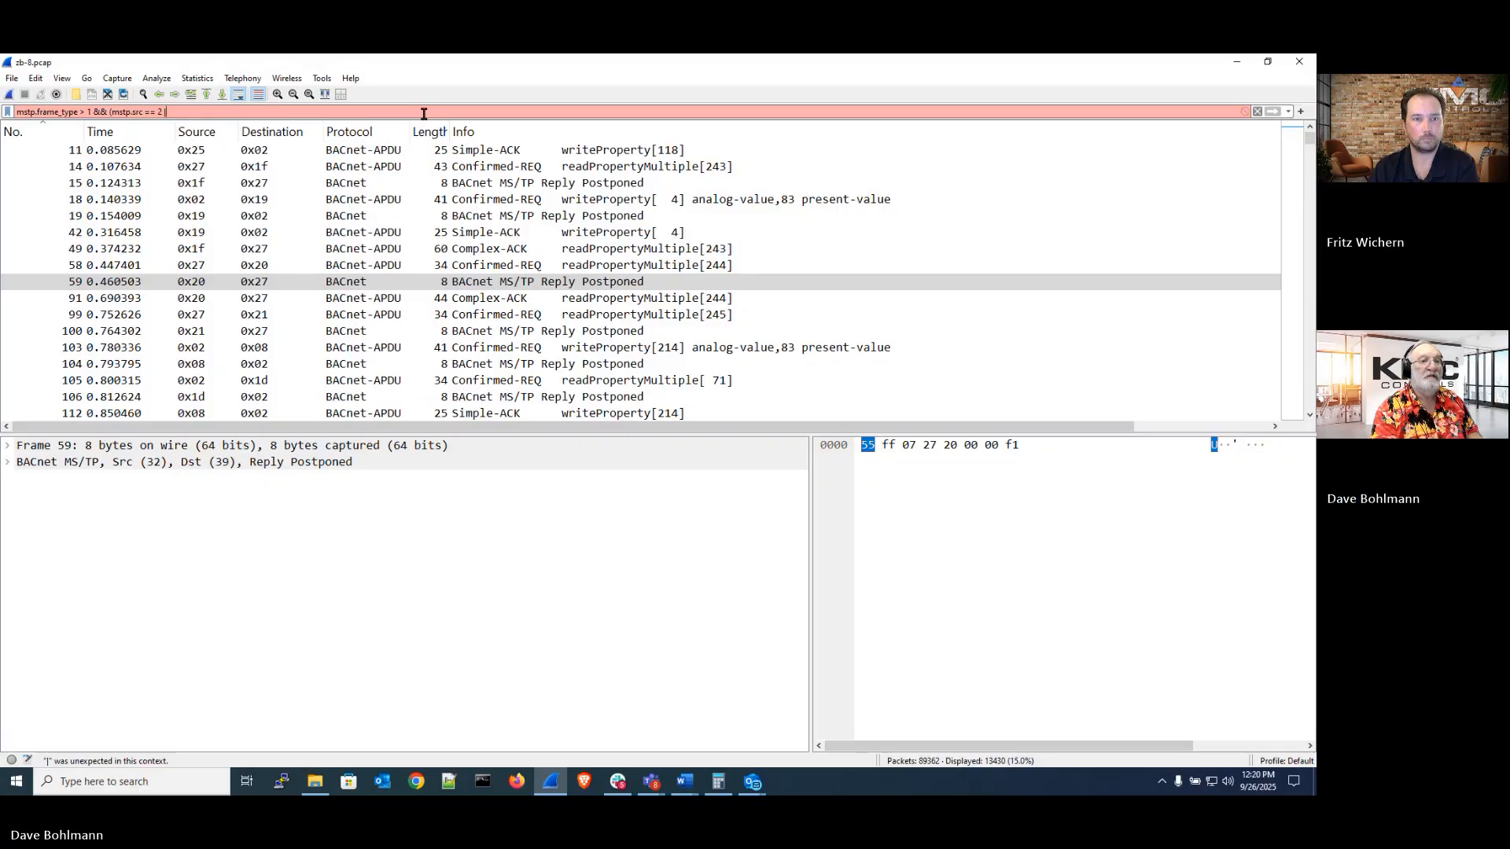
text())
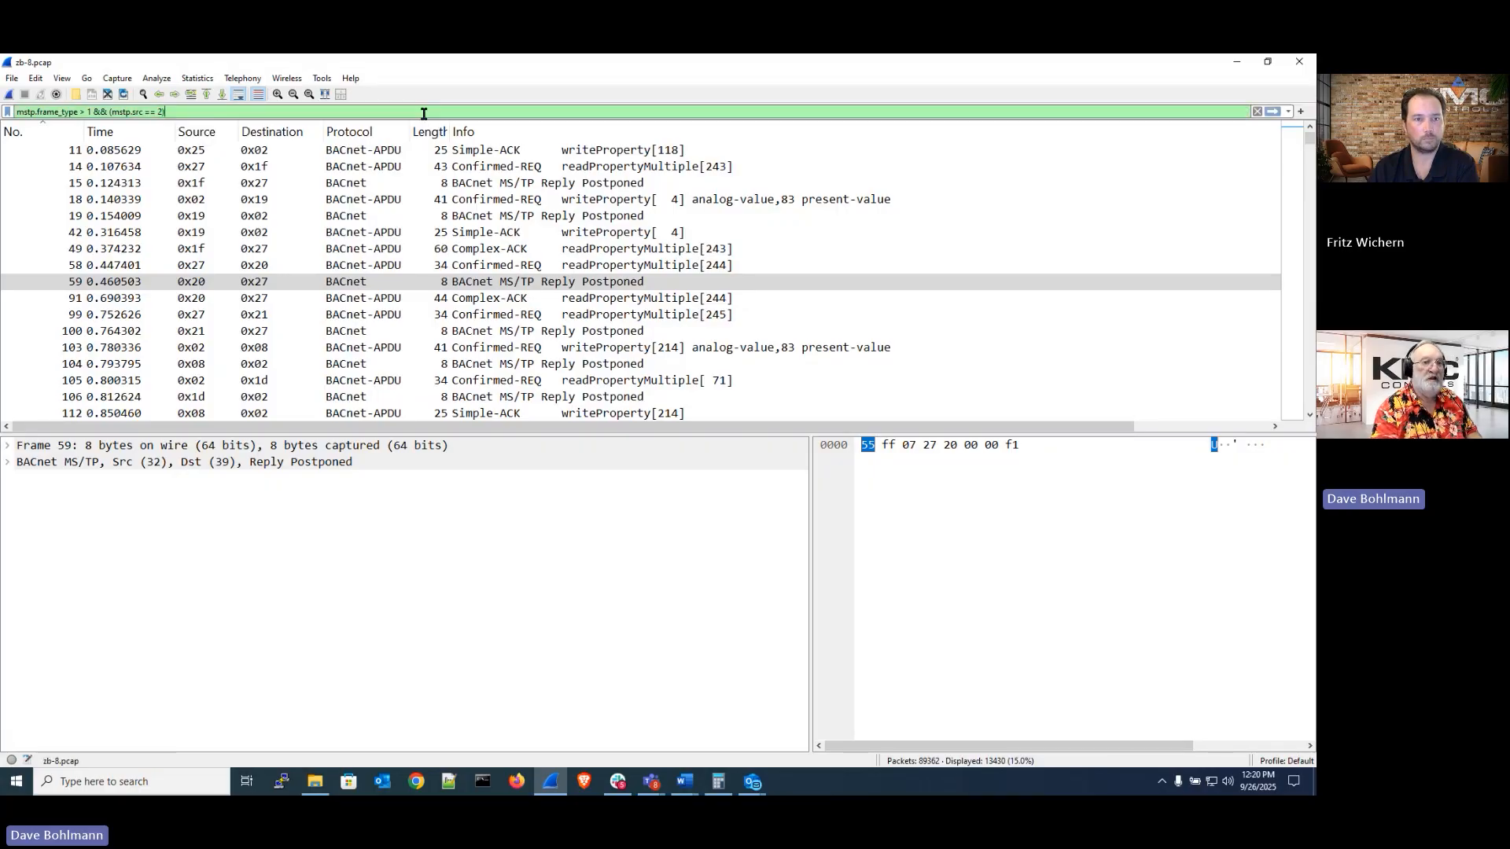
key(BackSpace)
text())
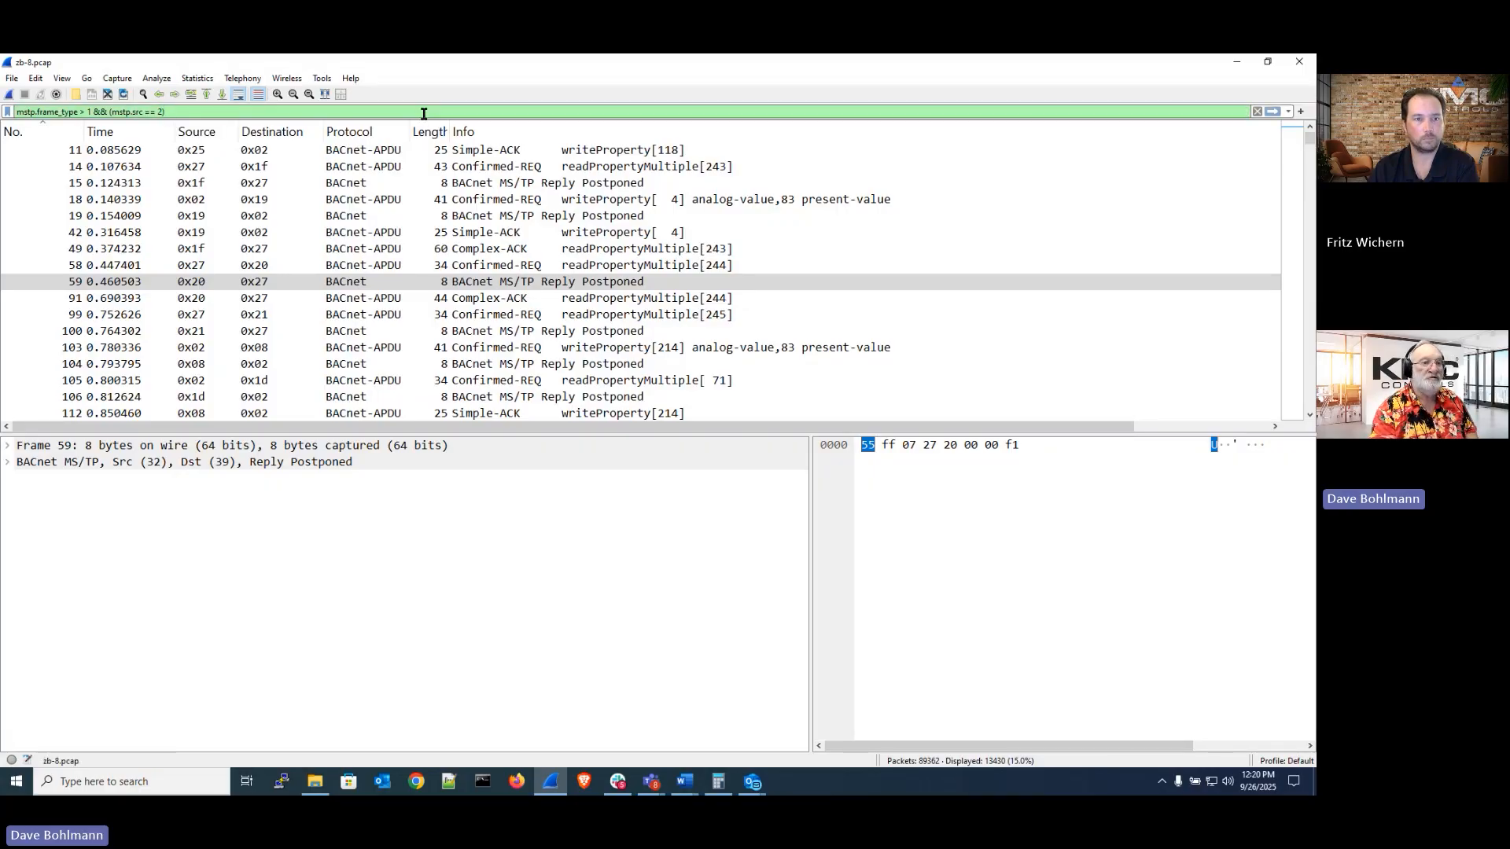
key(Return)
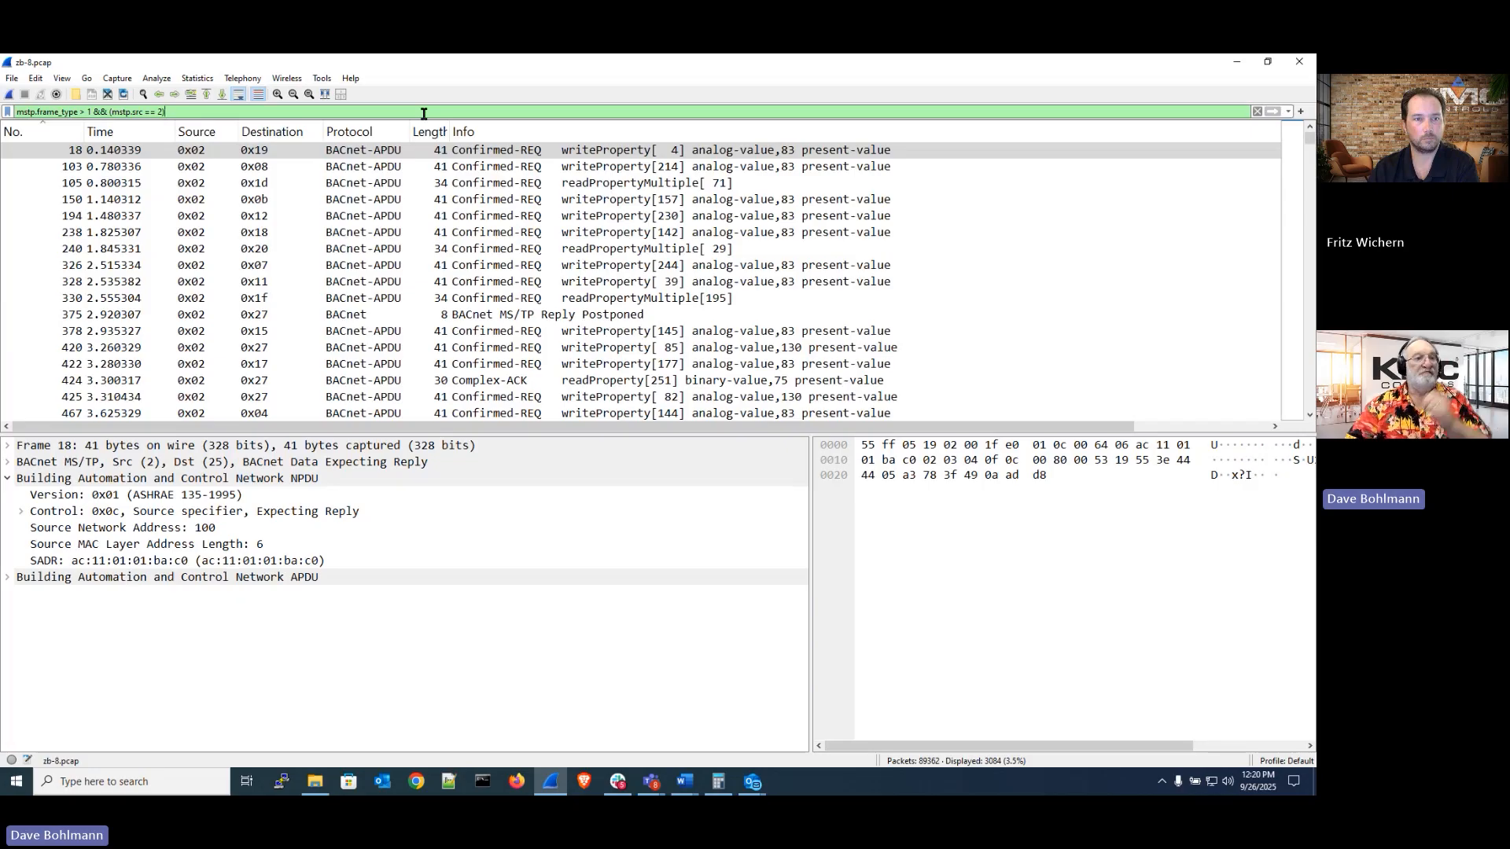
Browse the filtered packets and open Export Specified Packets to check the displayed packet count, then cancel the dialog
click(166, 157)
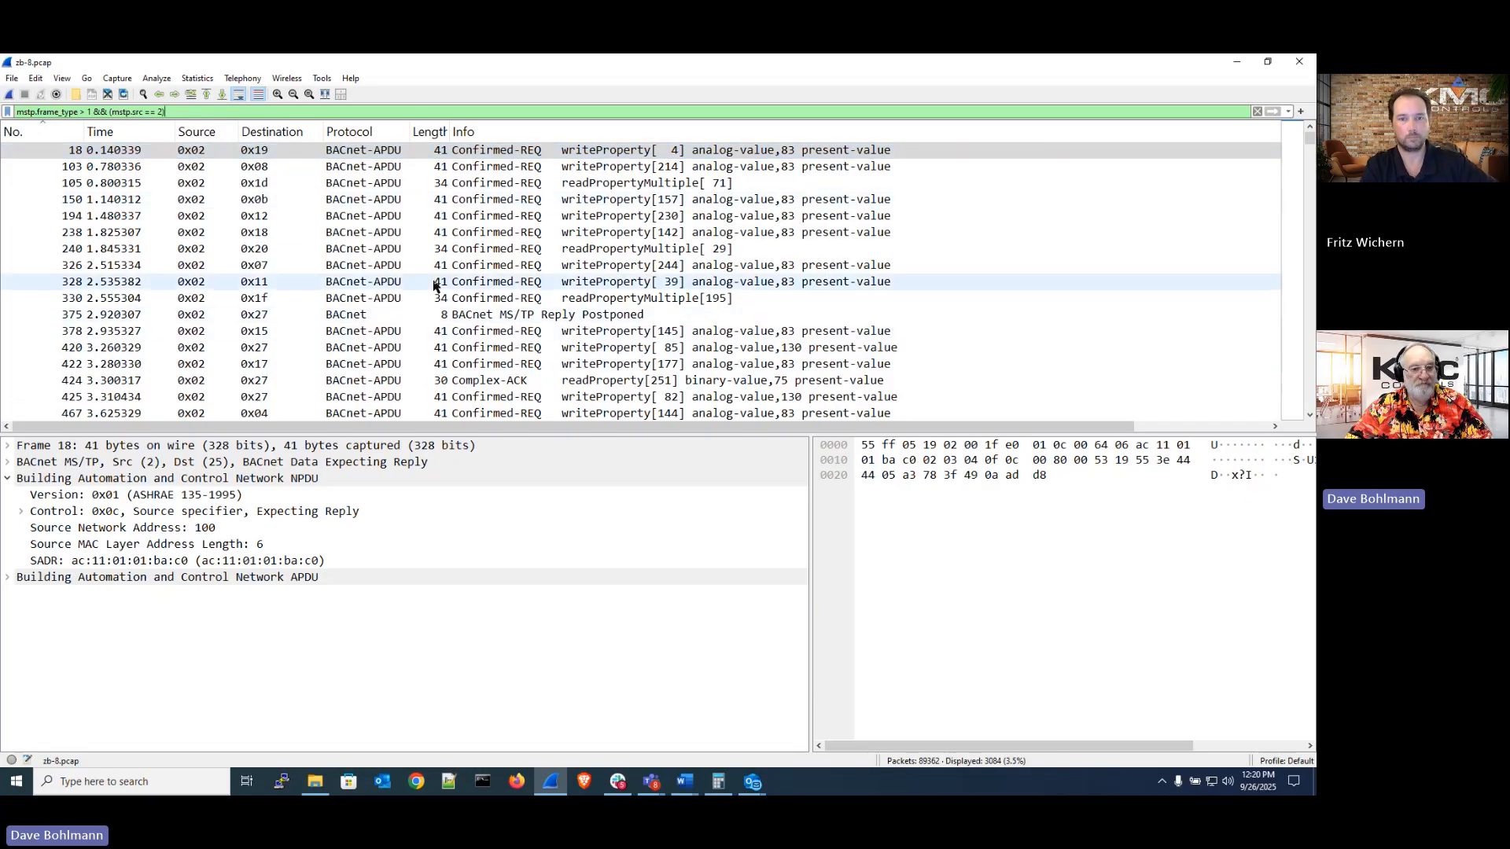
scroll(471, 282, down, 20)
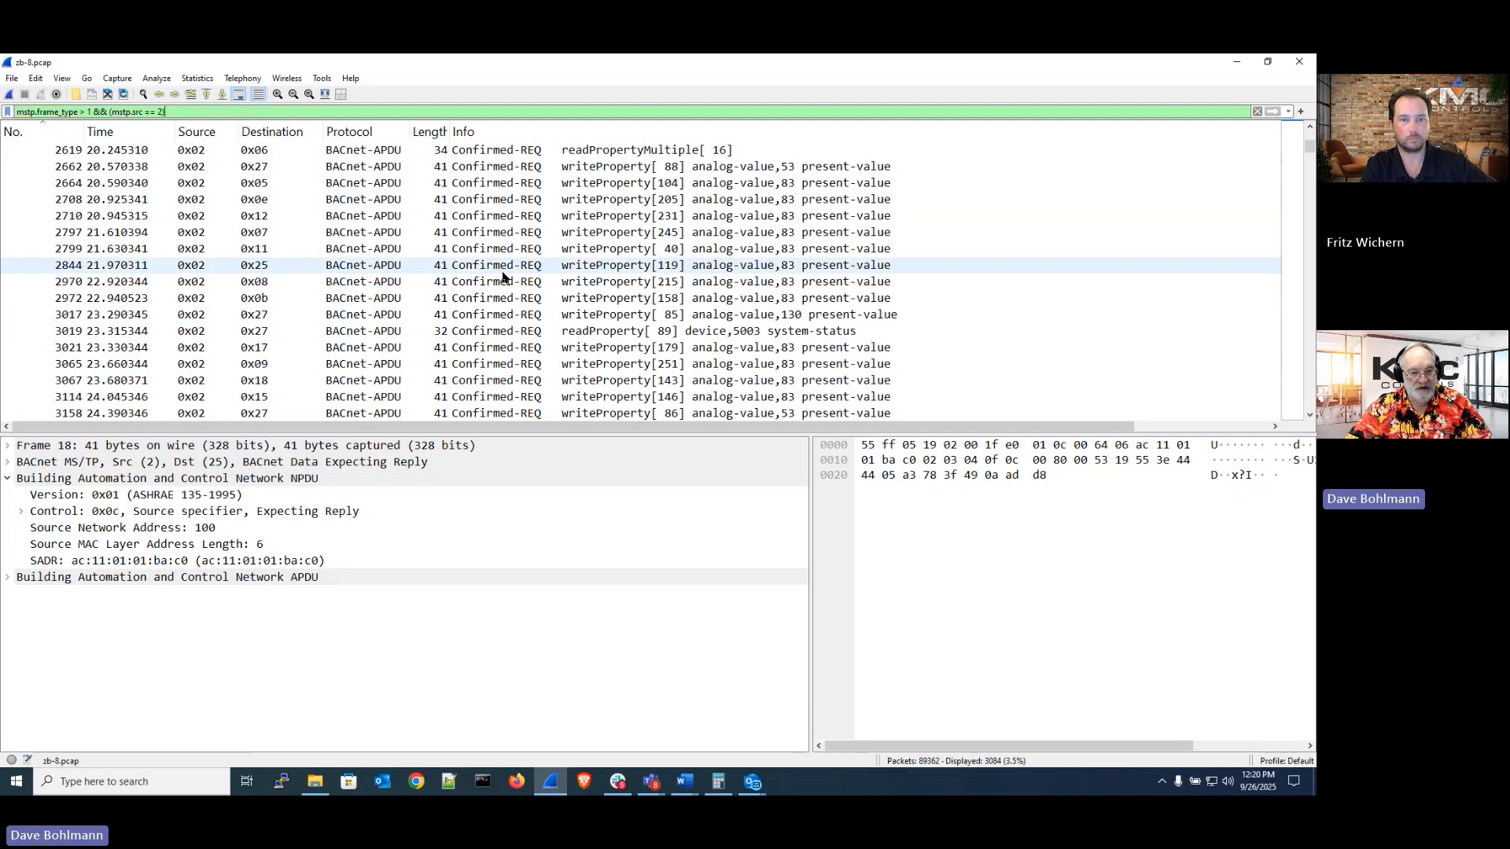
scroll(504, 276, up, 20)
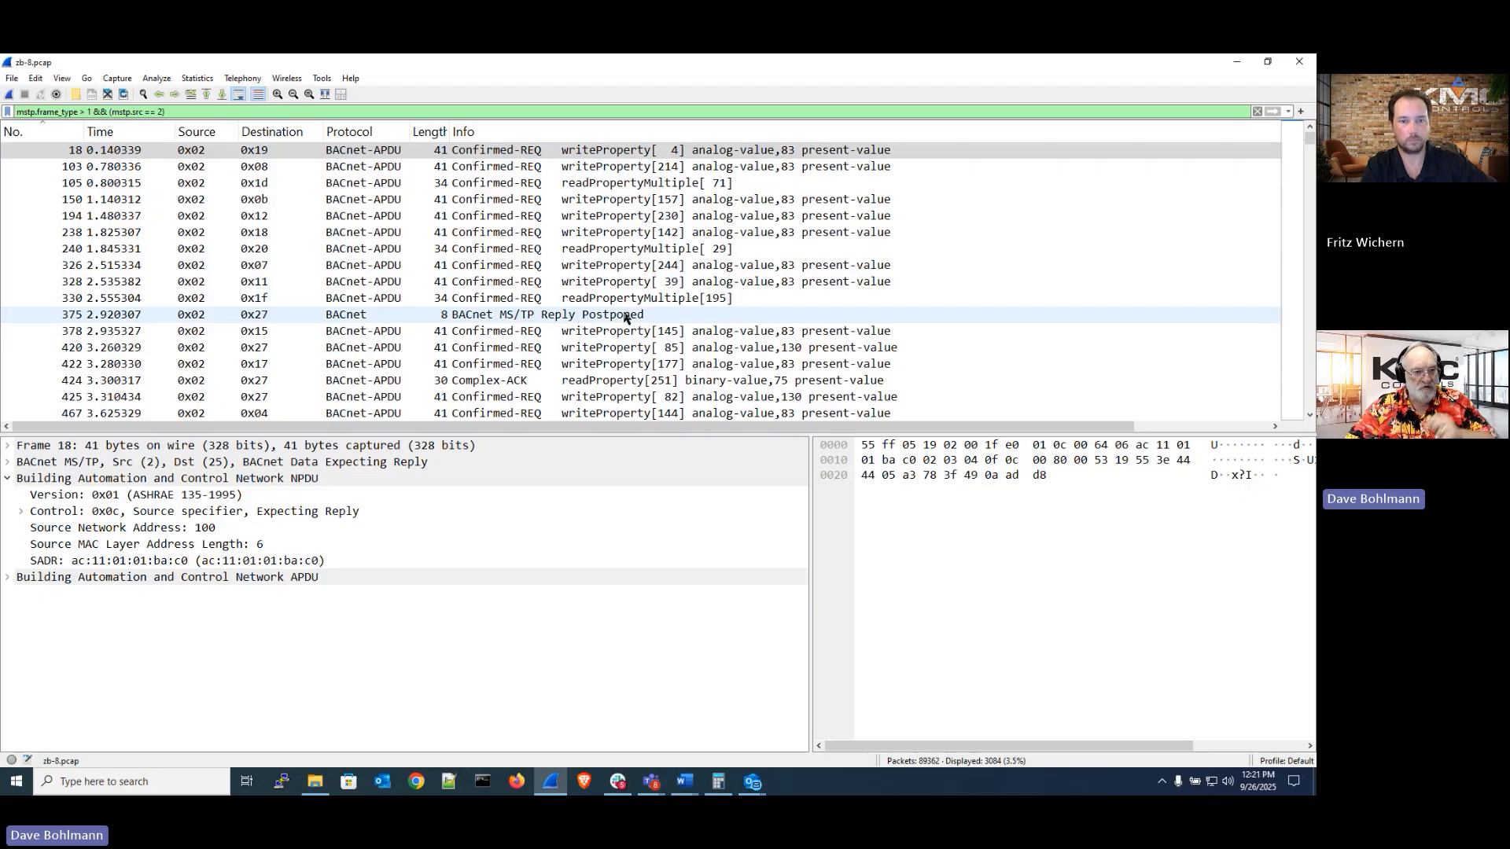
click(11, 79)
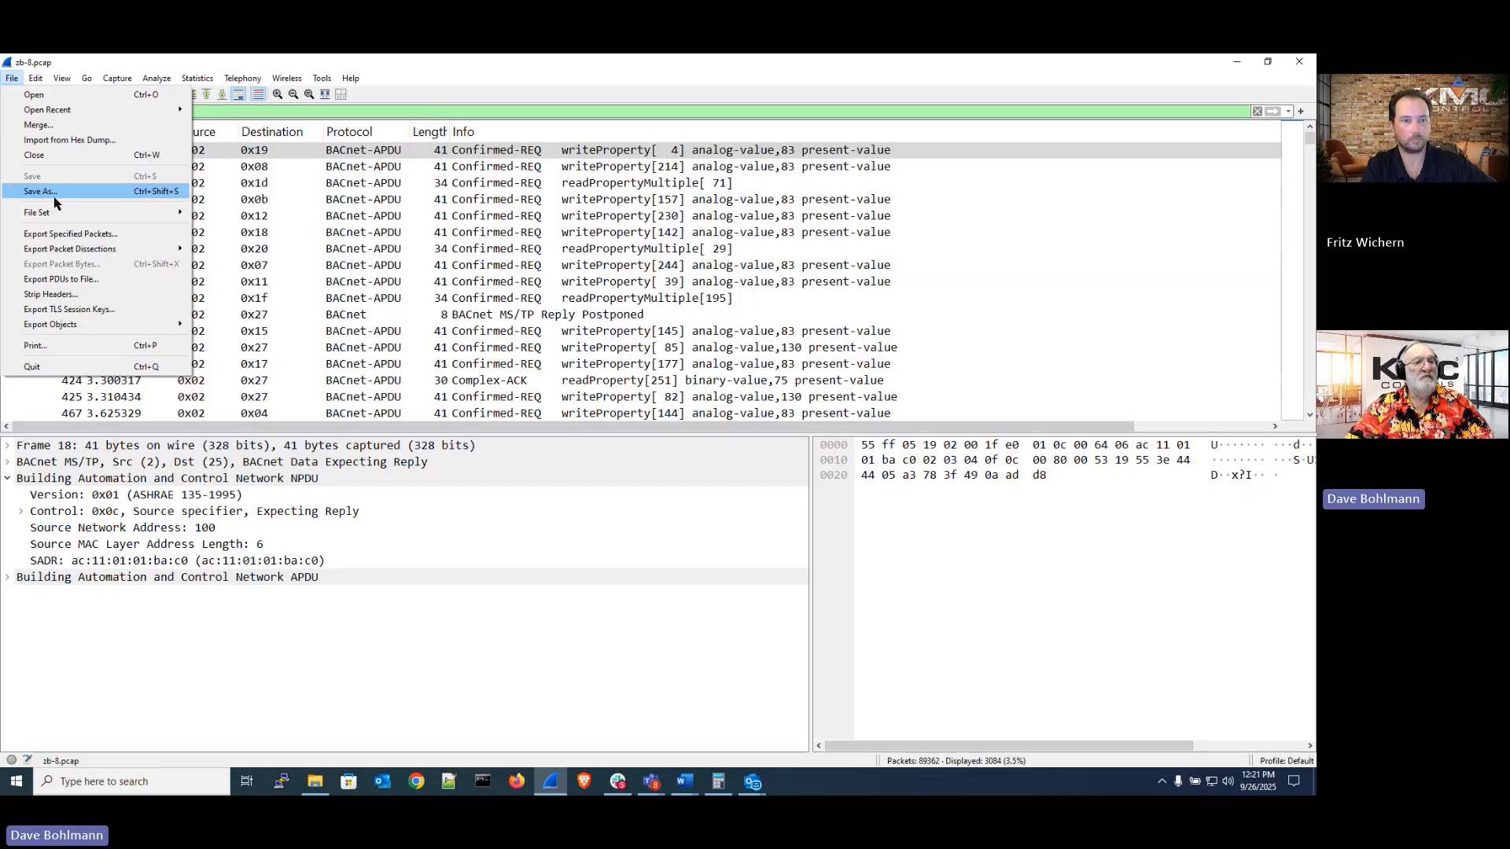
click(65, 235)
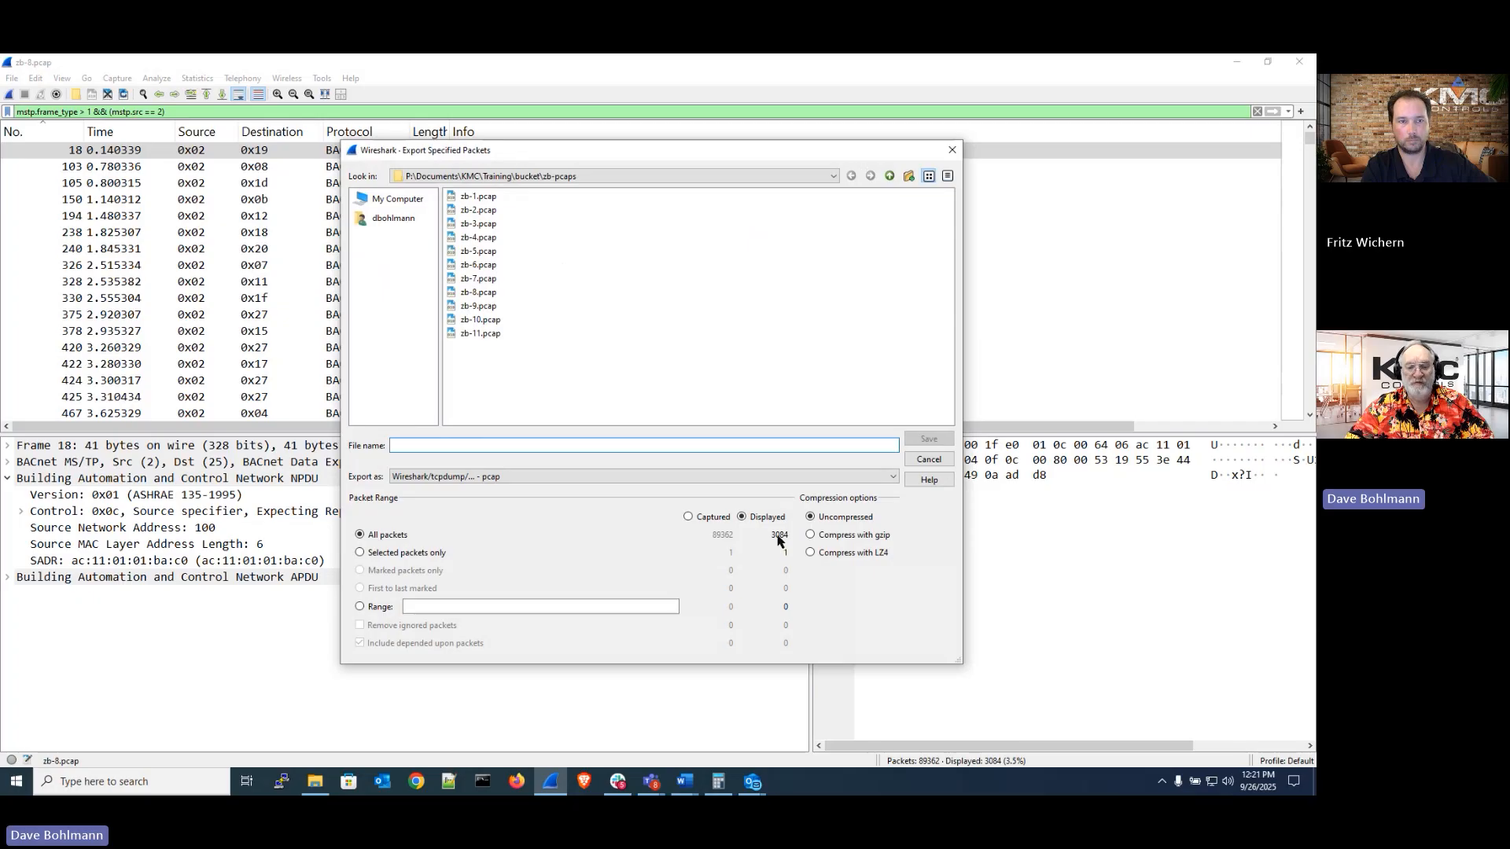
click(929, 460)
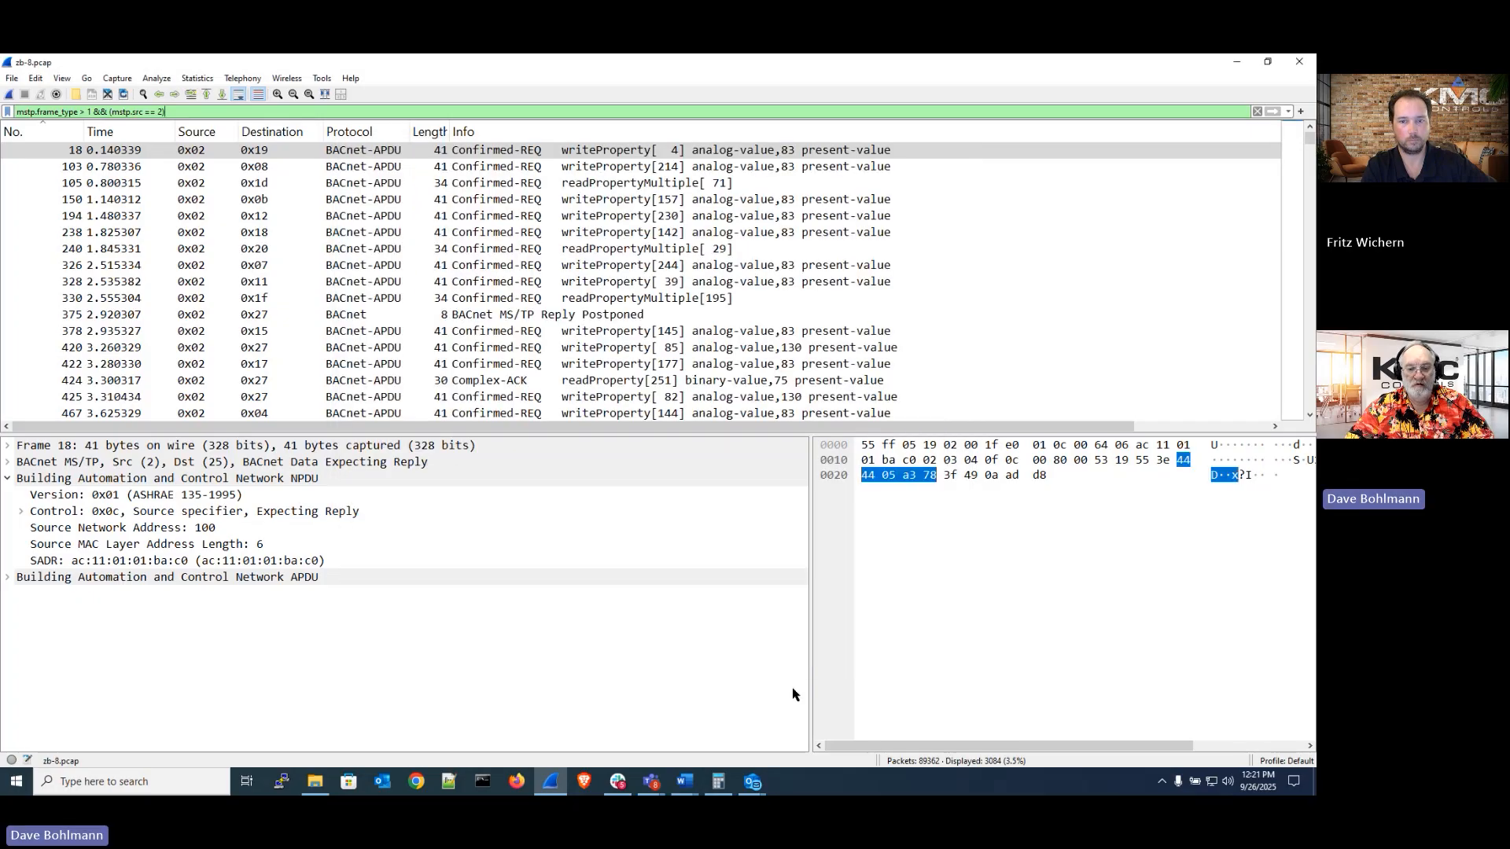
Switch to Calculator, divide 3084 by 701, and close the calculator
click(718, 782)
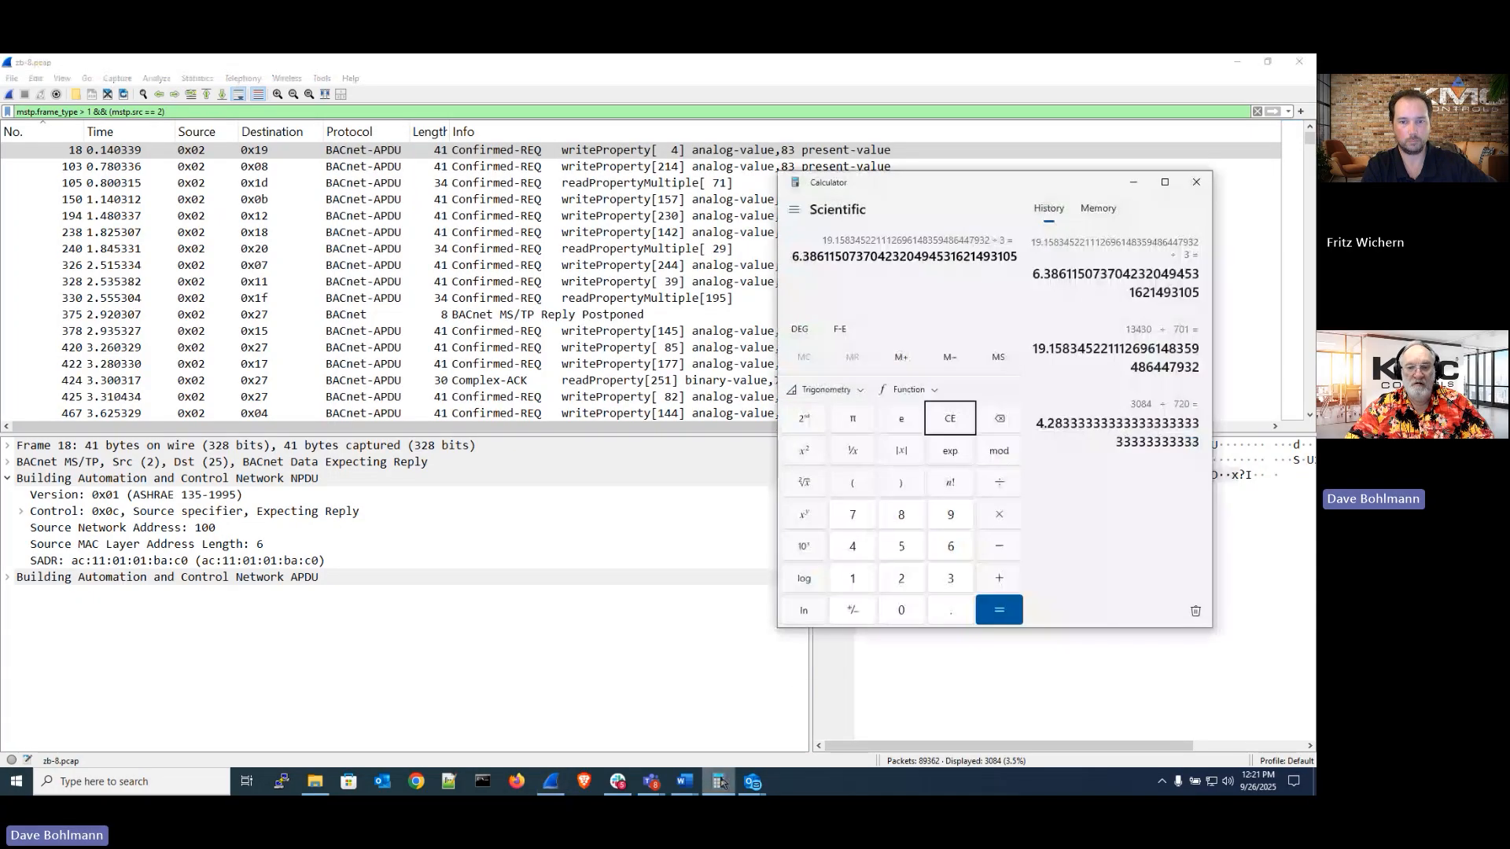
click(944, 423)
text(3084/7)
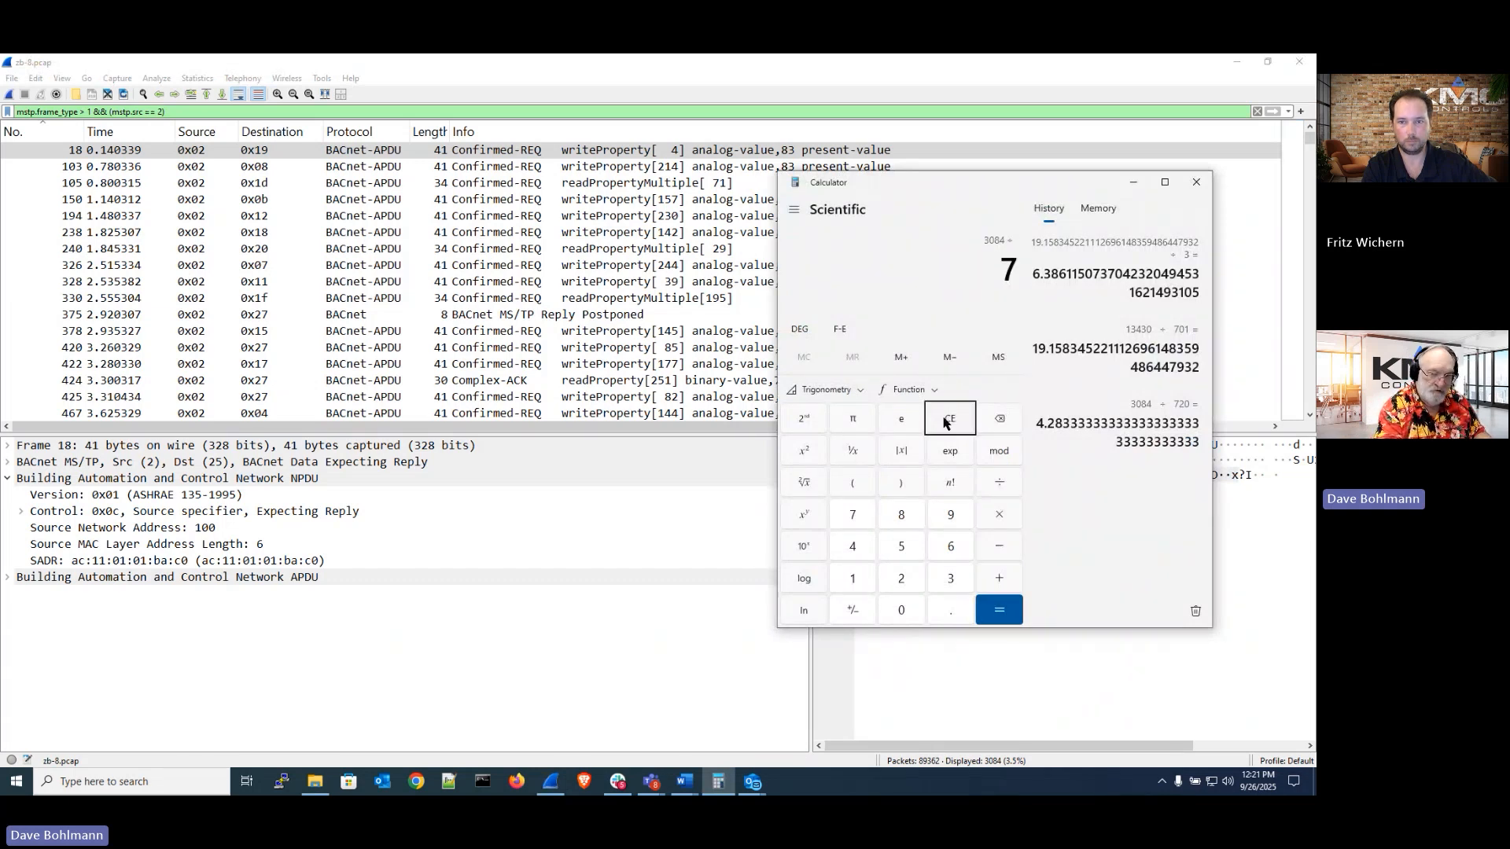
text(01)
key(Return)
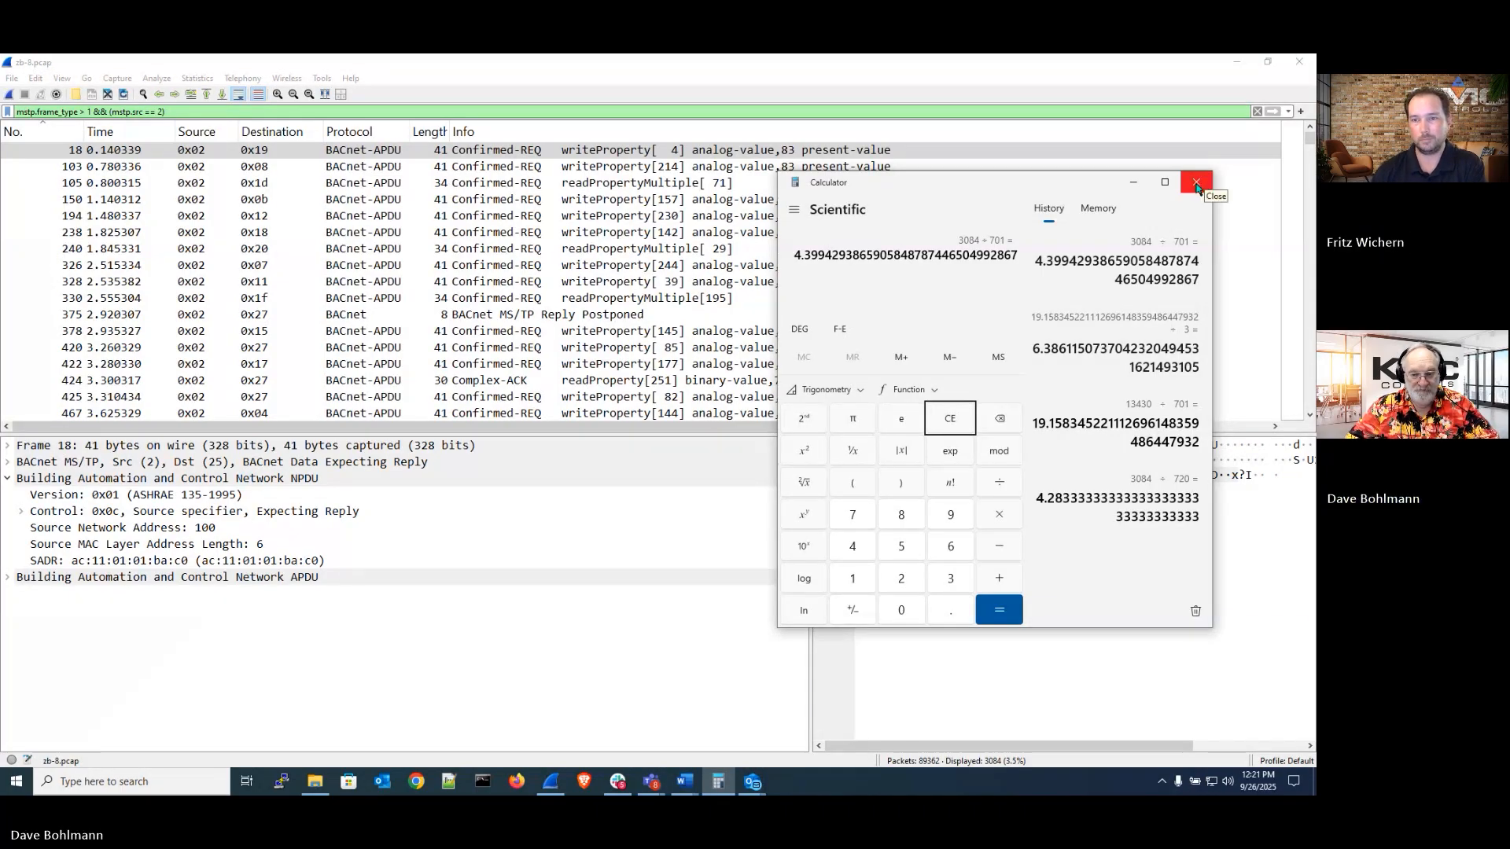
click(1132, 184)
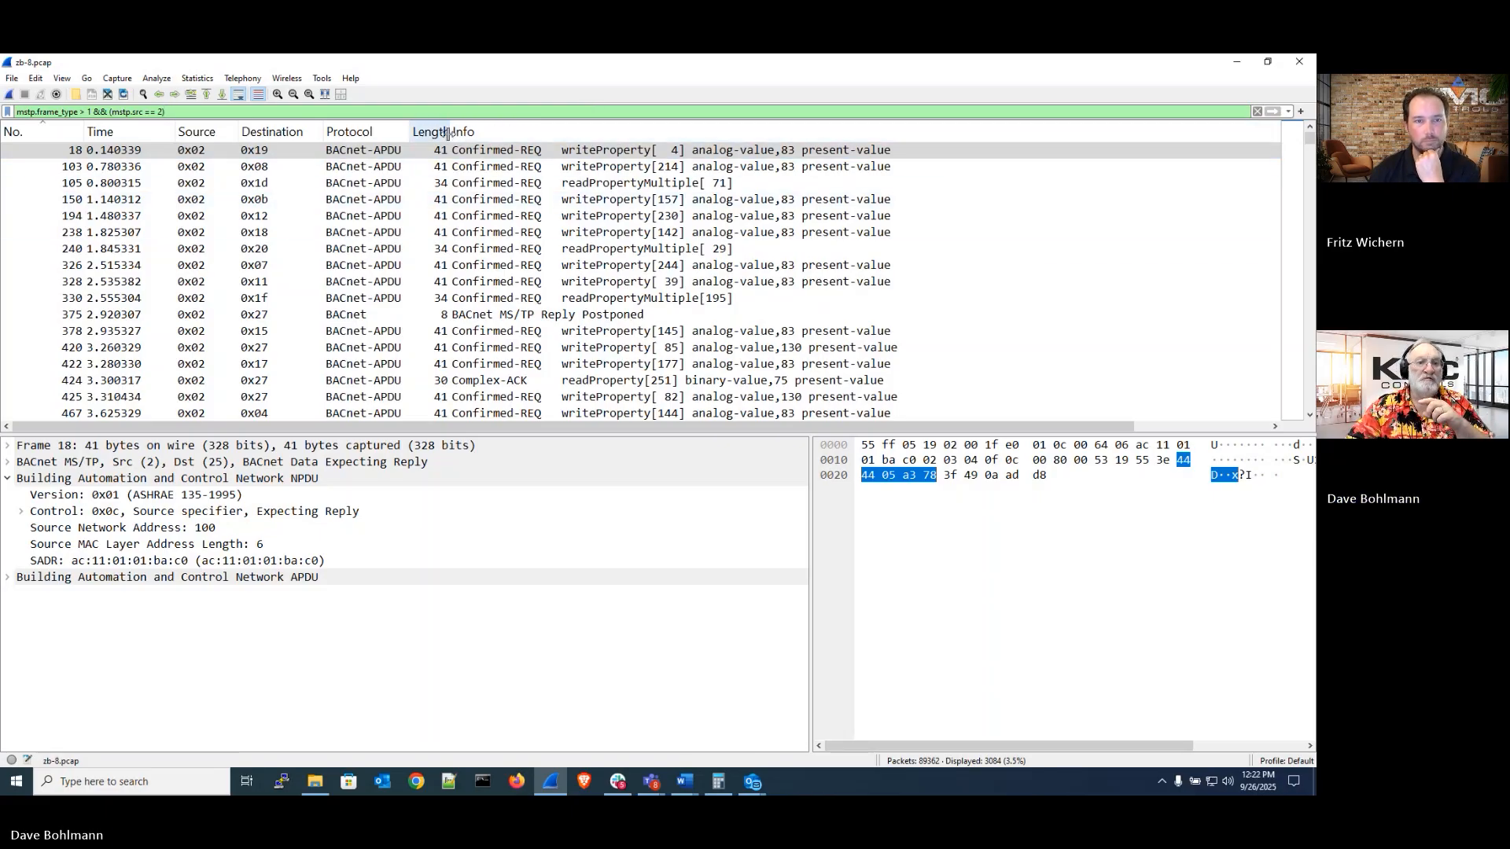
Widen the Length column and sort the packet list by the Info column
drag(448, 134, 471, 134)
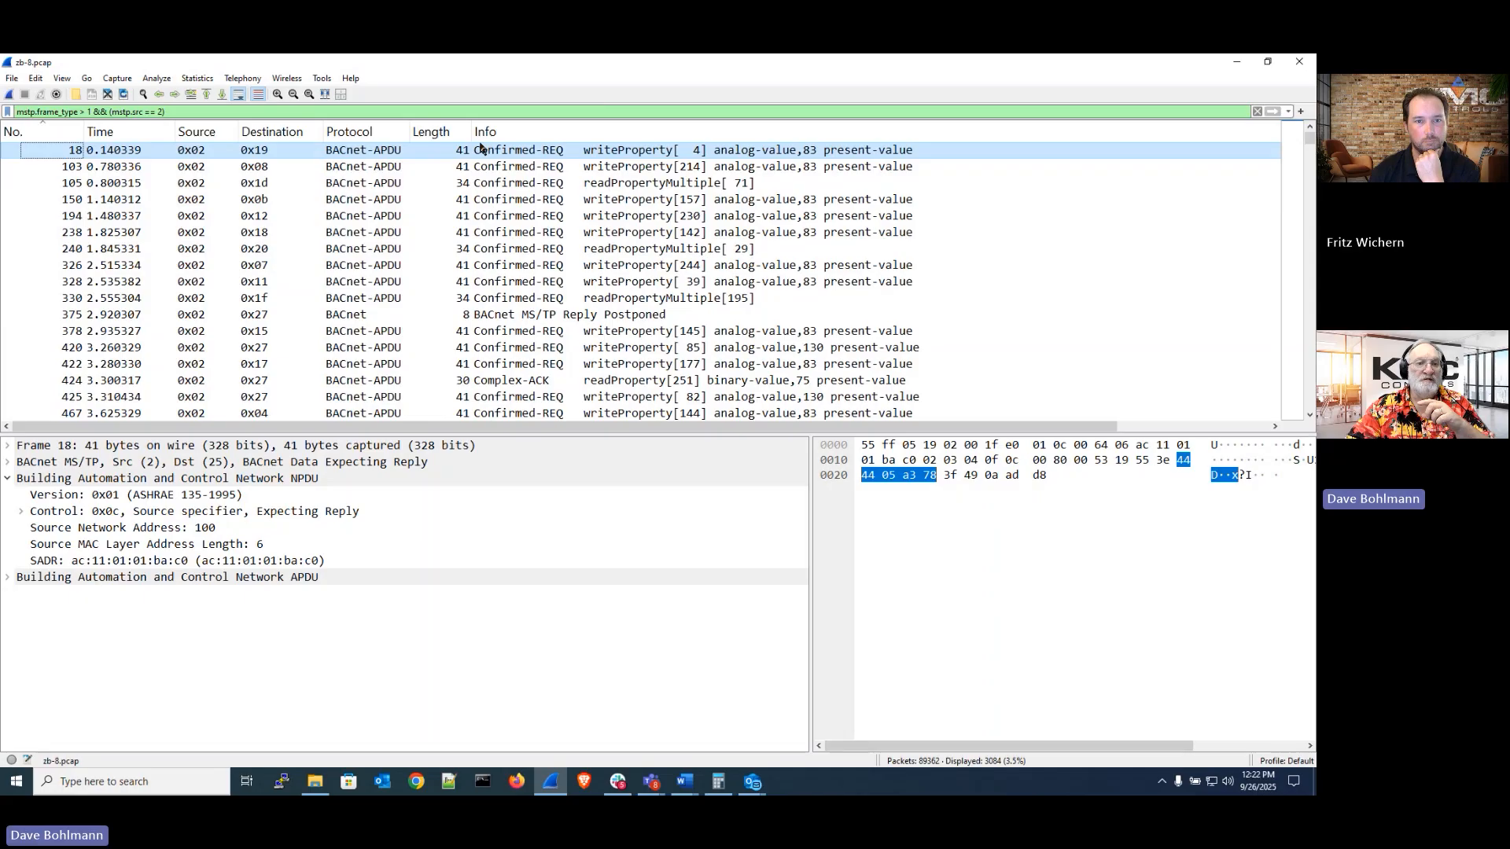
click(482, 149)
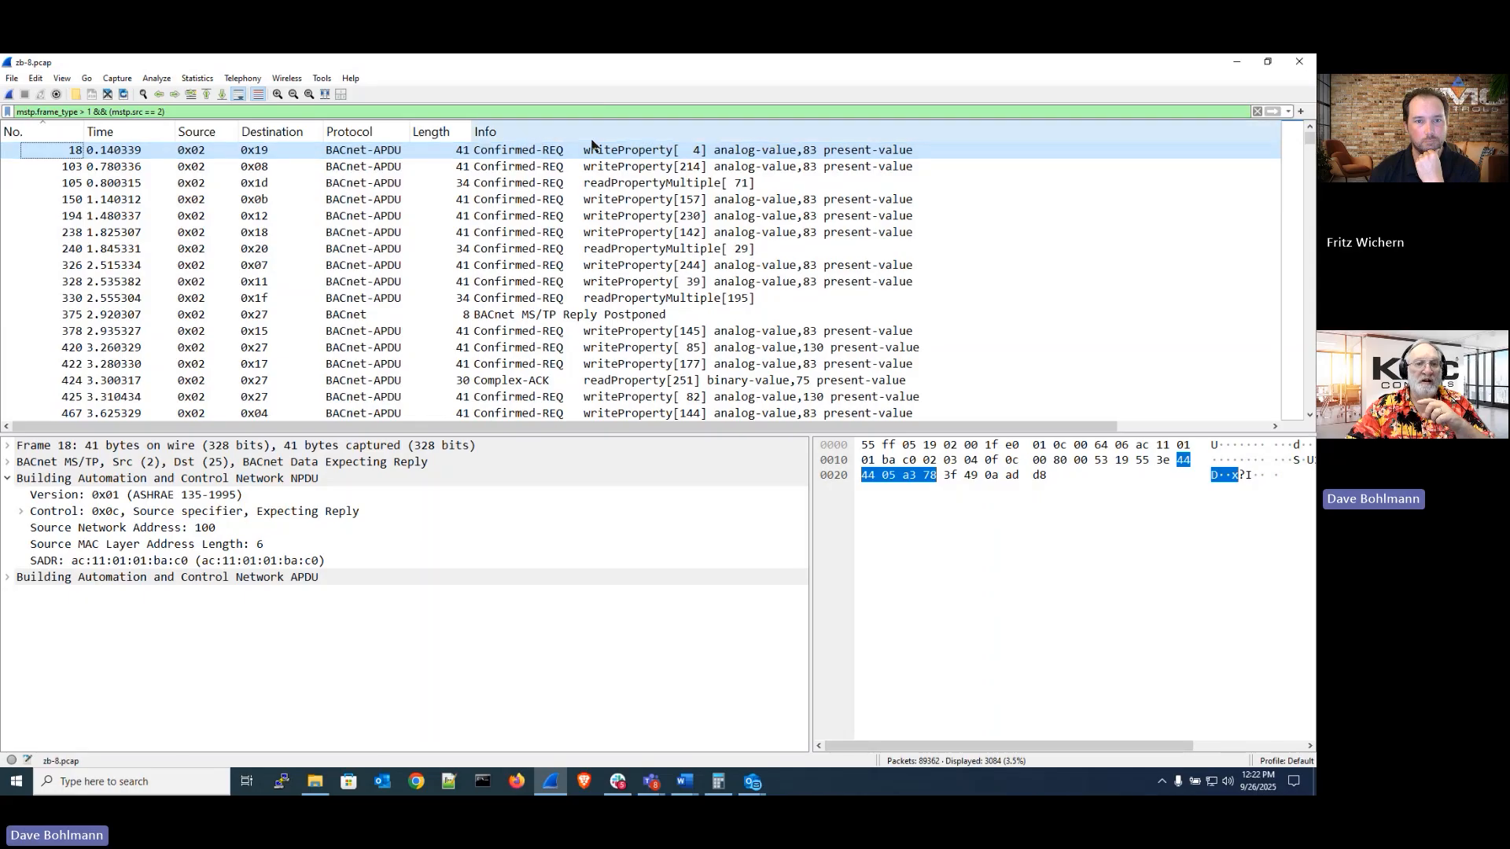
click(706, 134)
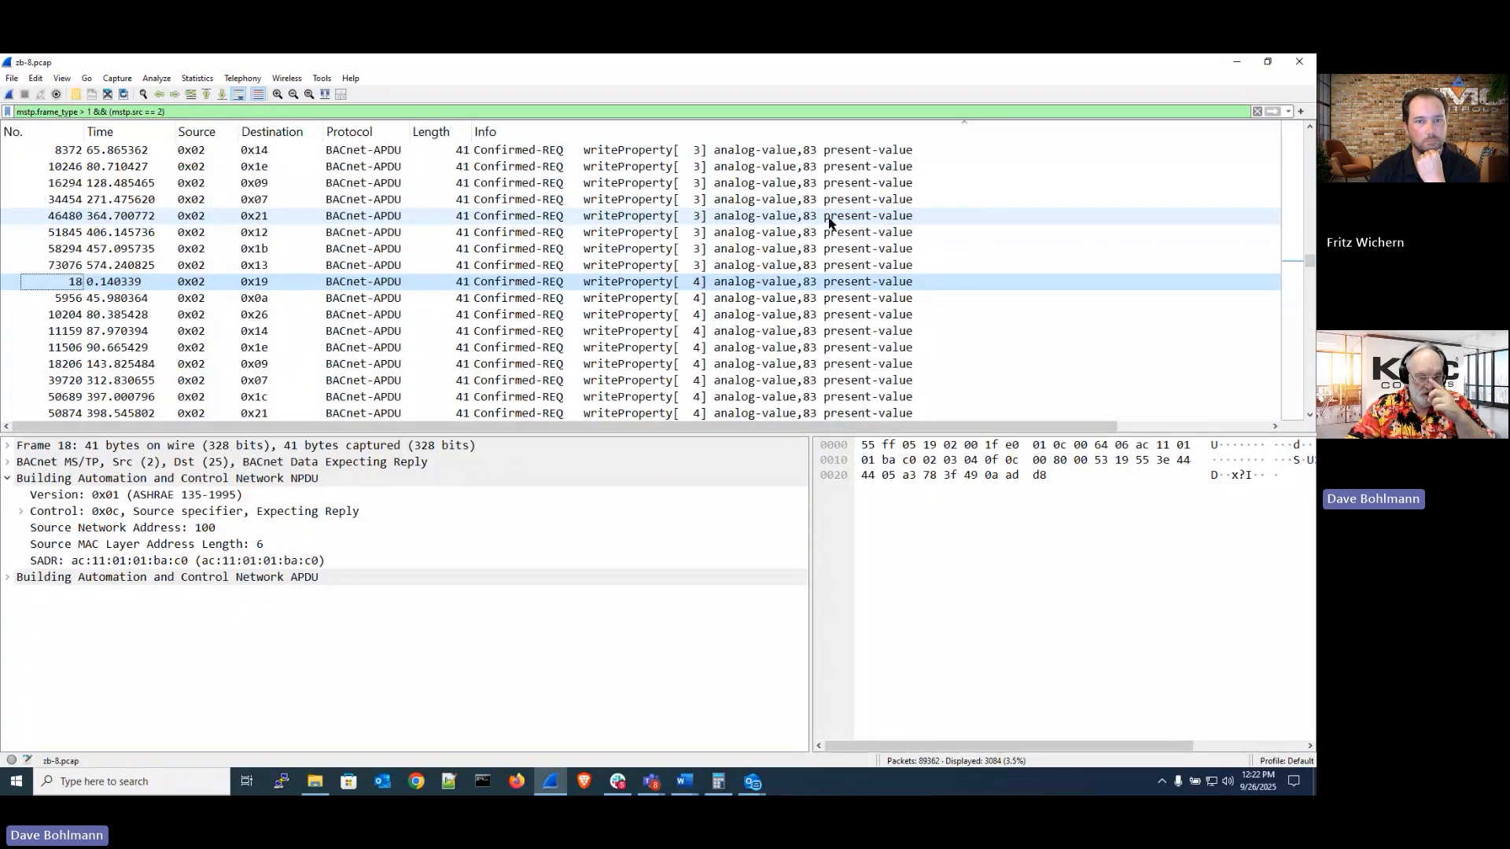
Inspect several writeProperty packets to compare their destination stations
click(789, 219)
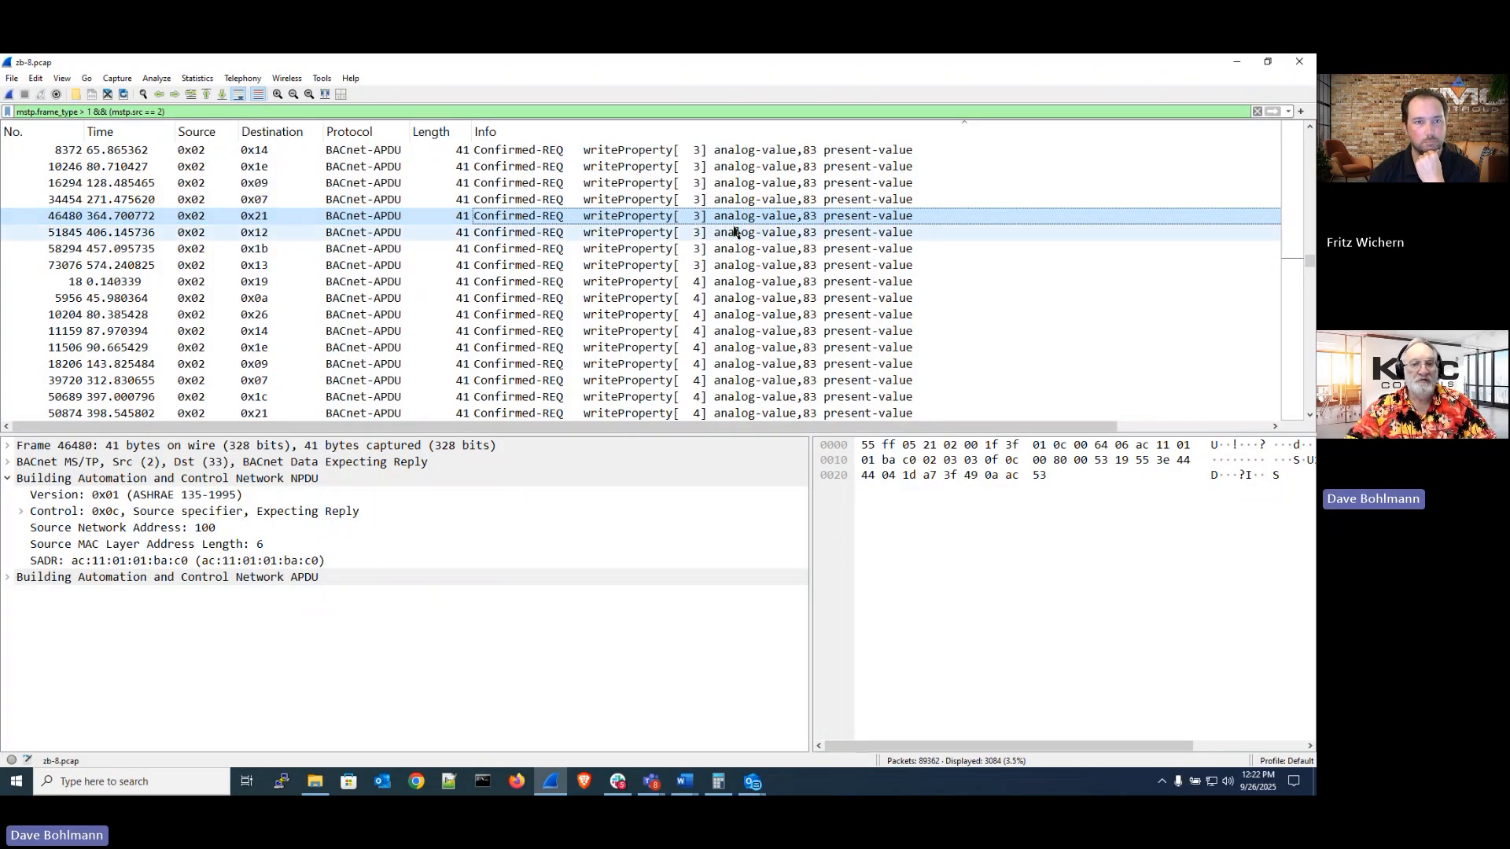
click(253, 236)
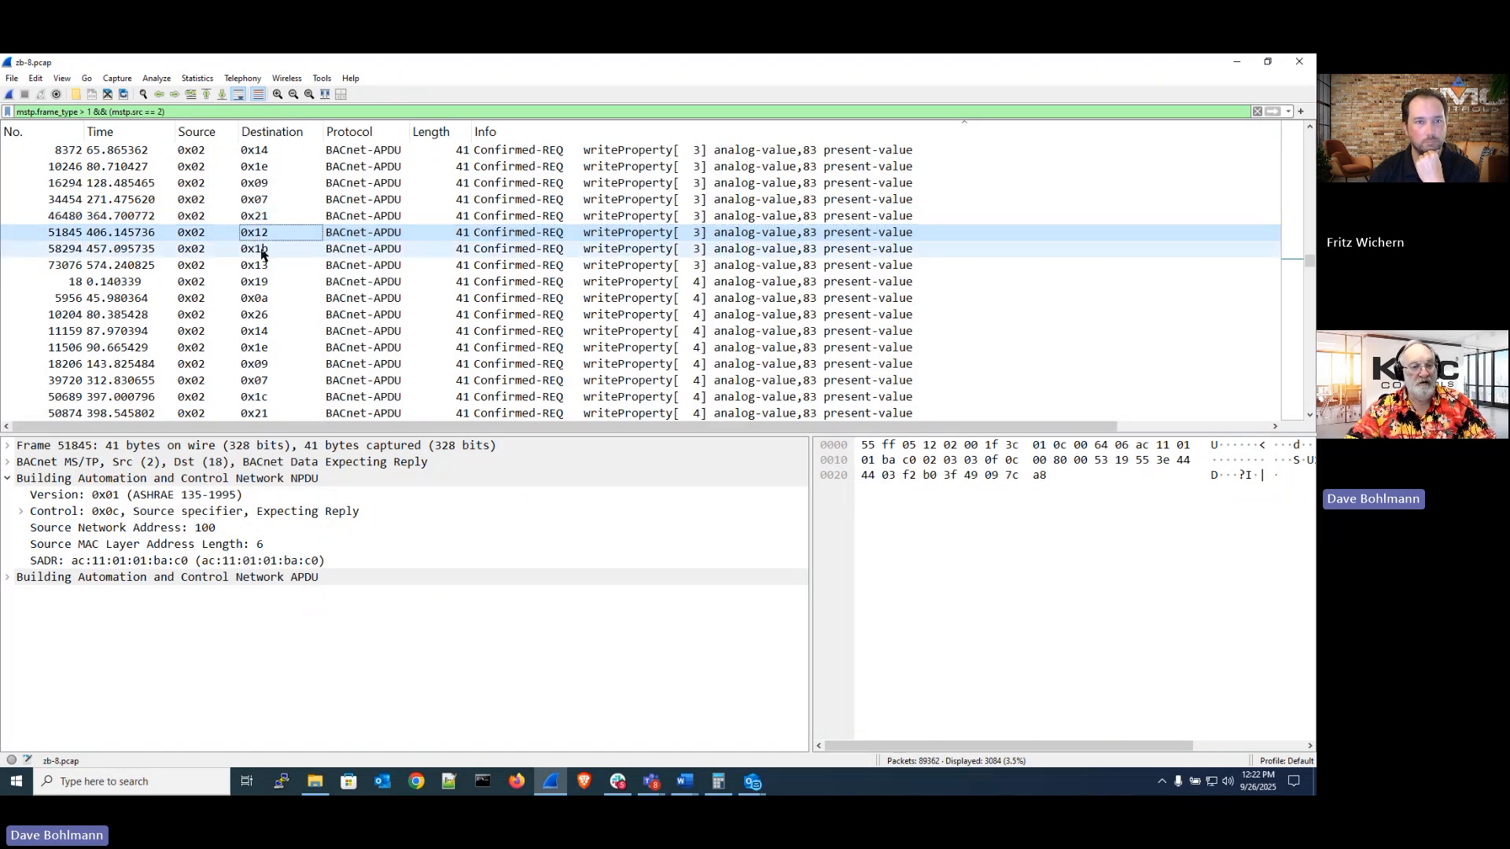
click(262, 252)
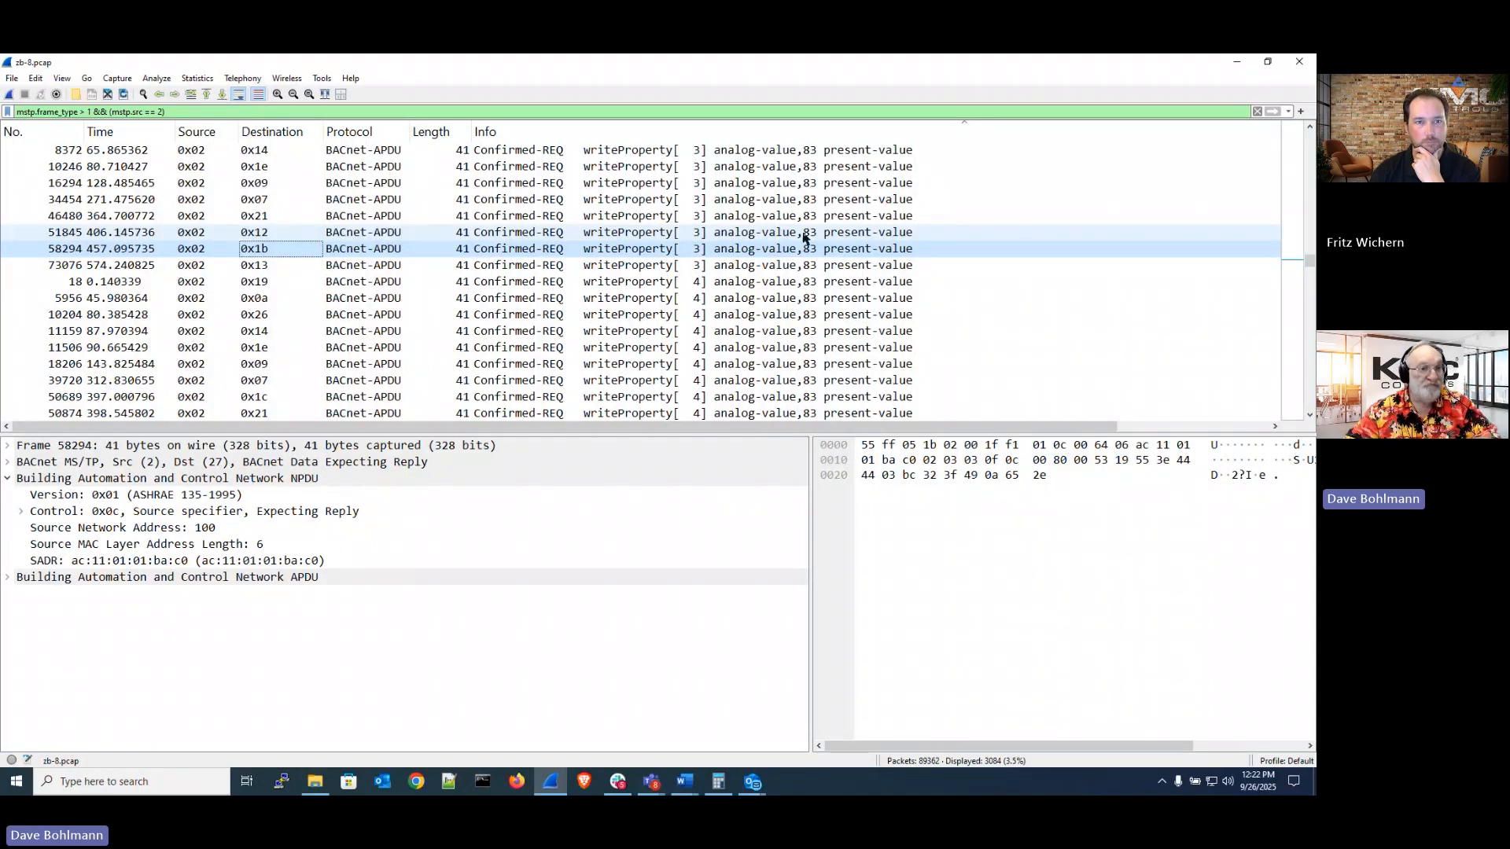
click(377, 151)
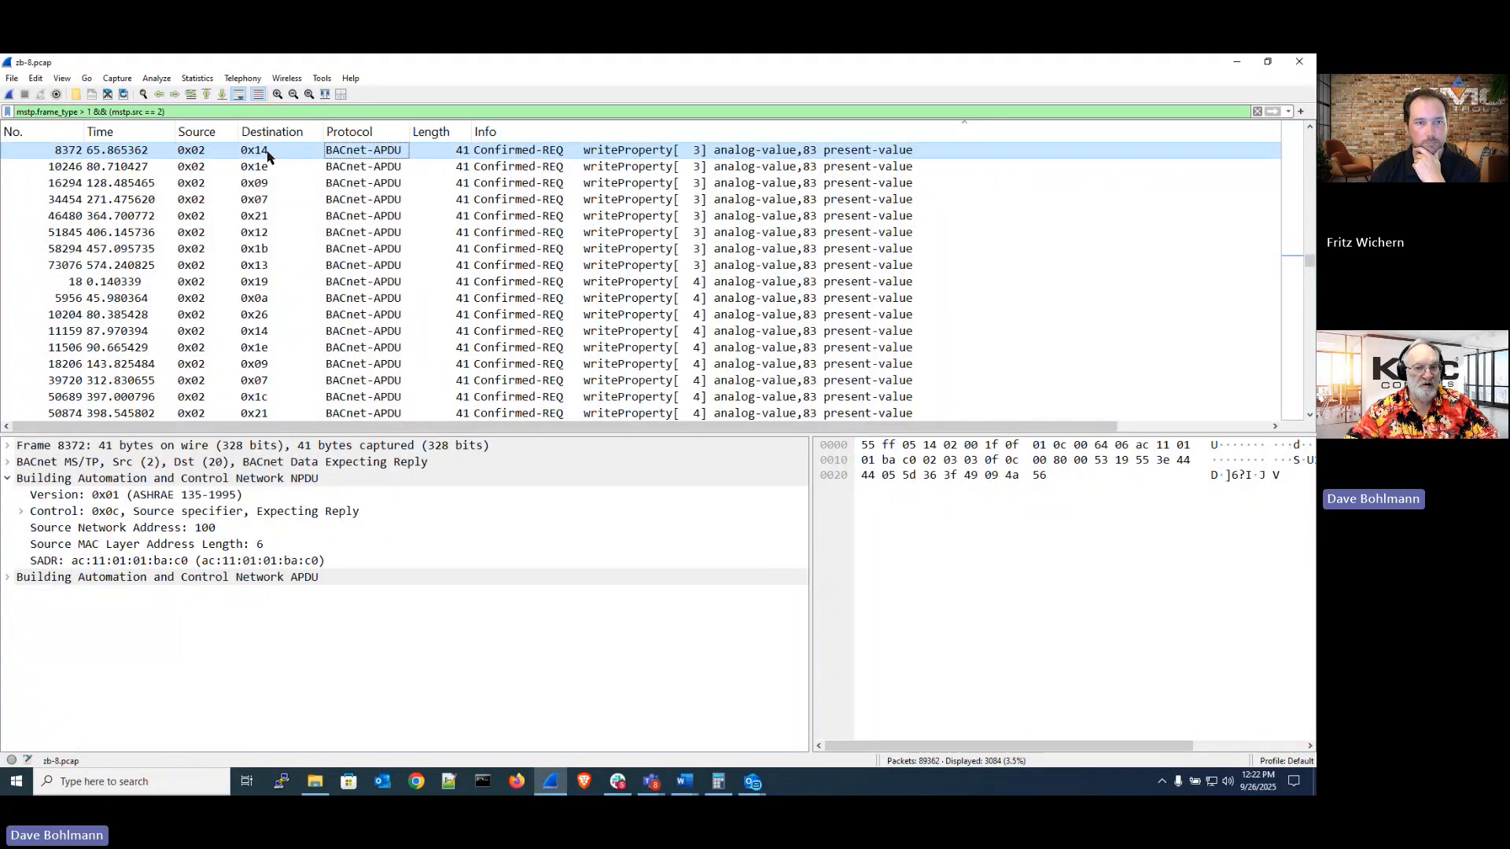
Change the display filter to mstp.frame_type > 1 && (mstp.src == 2 && mstp.dst == 20) and apply it
click(265, 110)
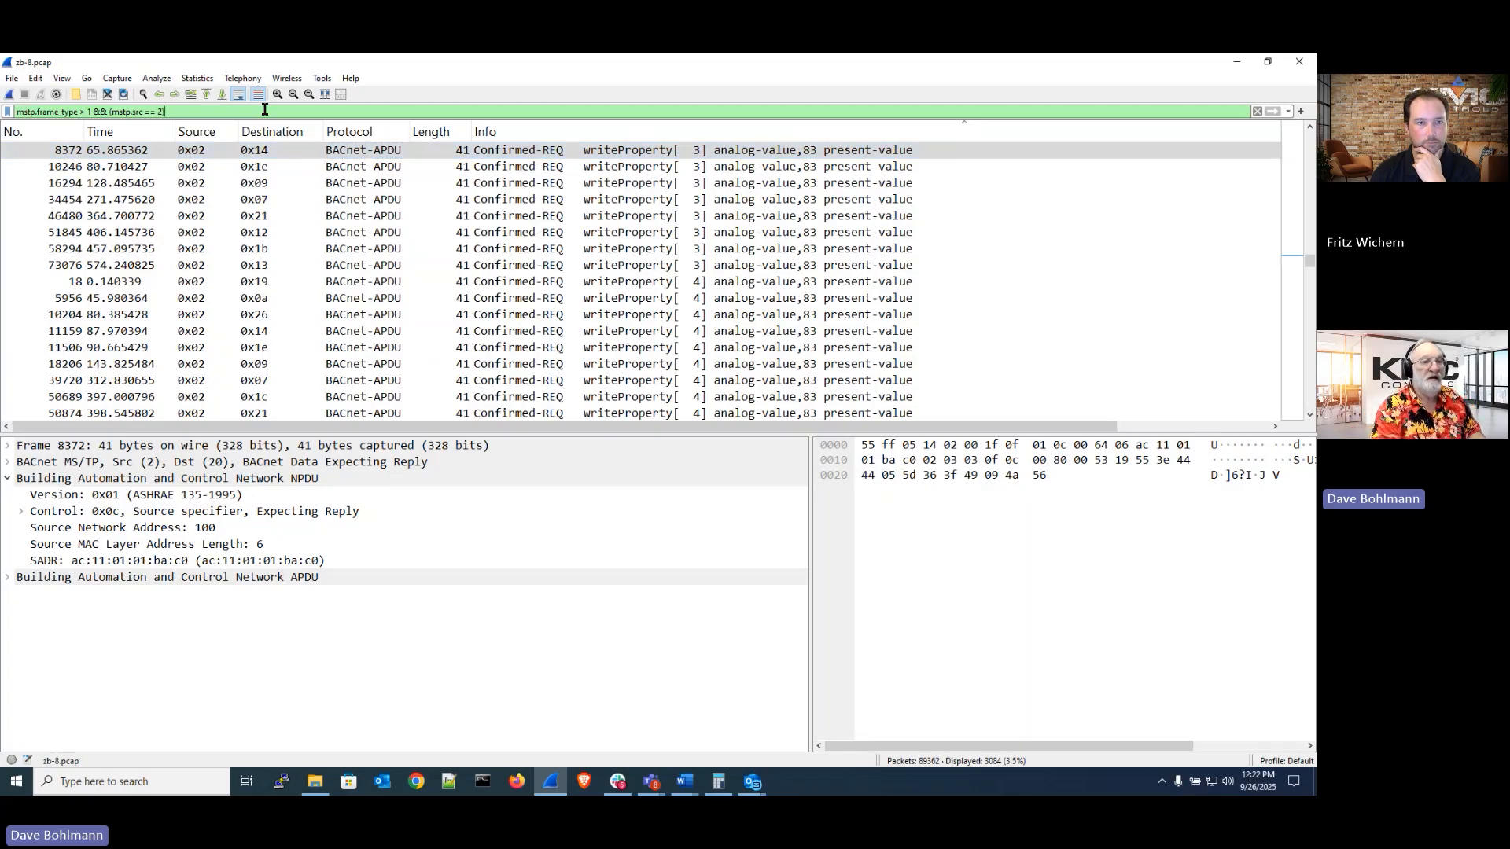
key(BackSpace)
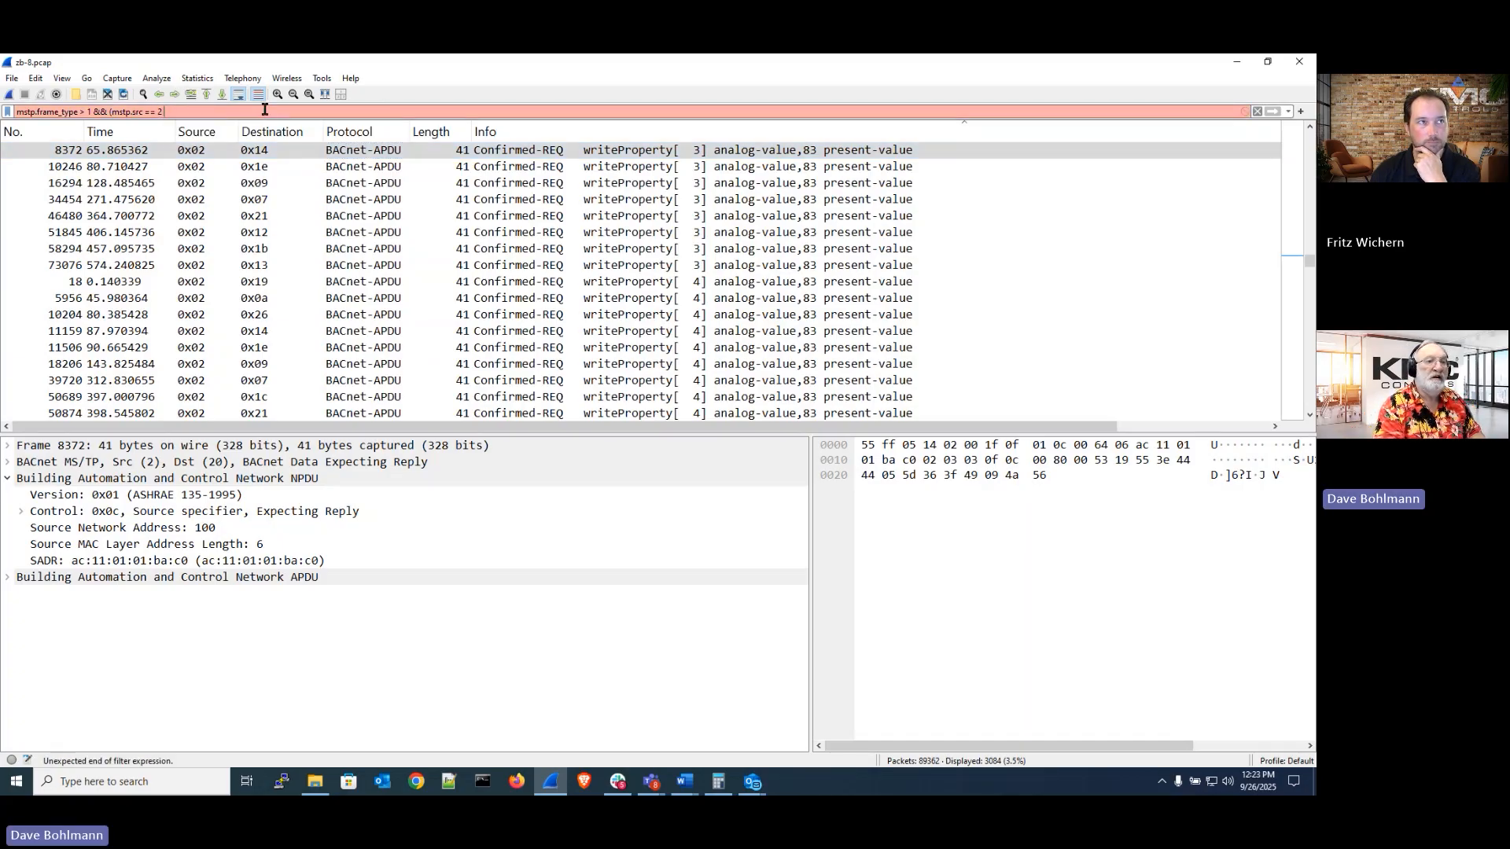
text(&&)
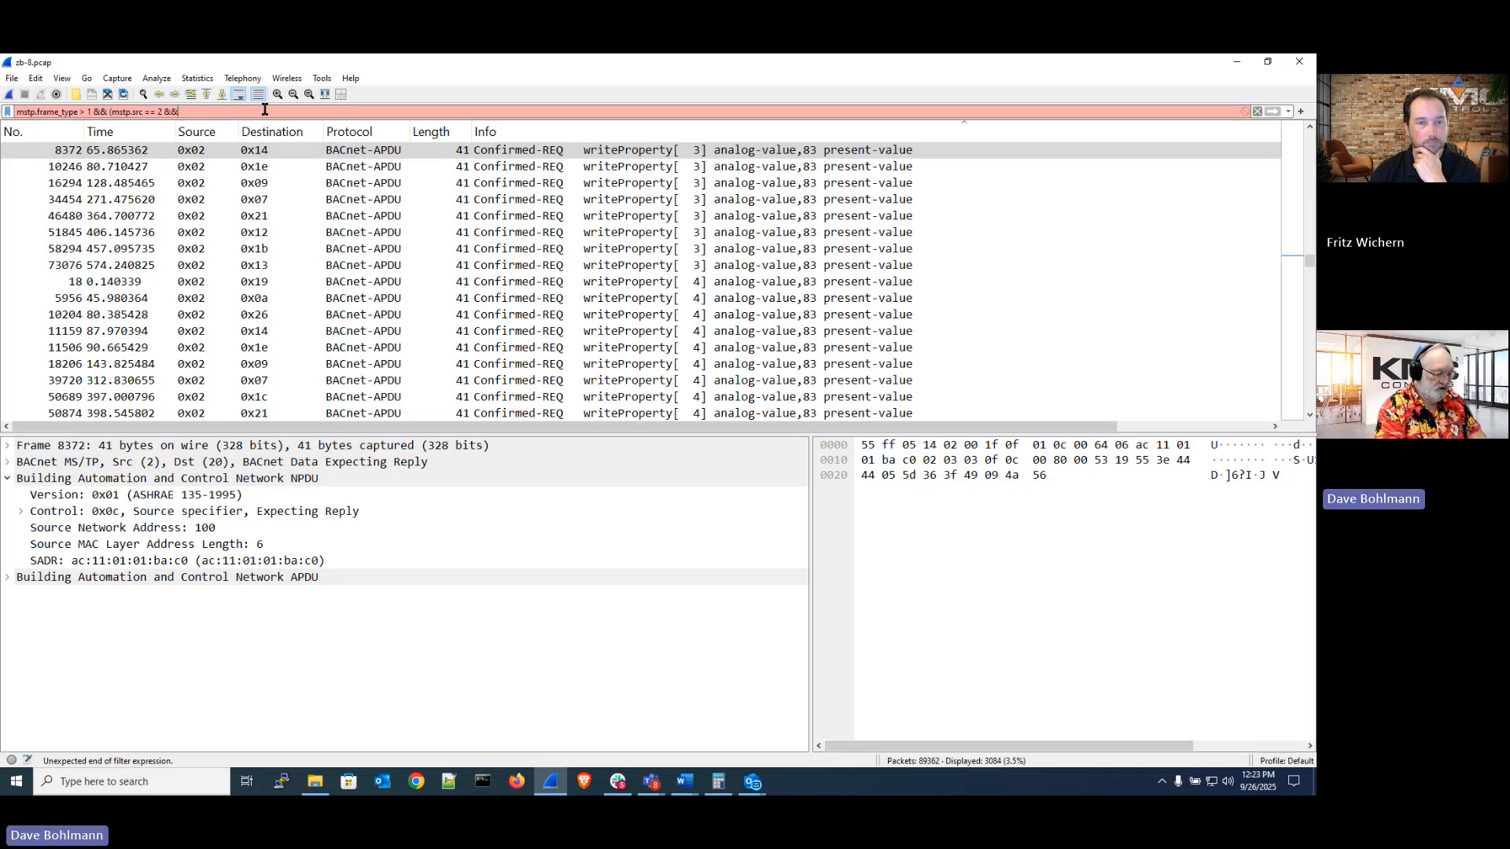
text( mstp.dst)
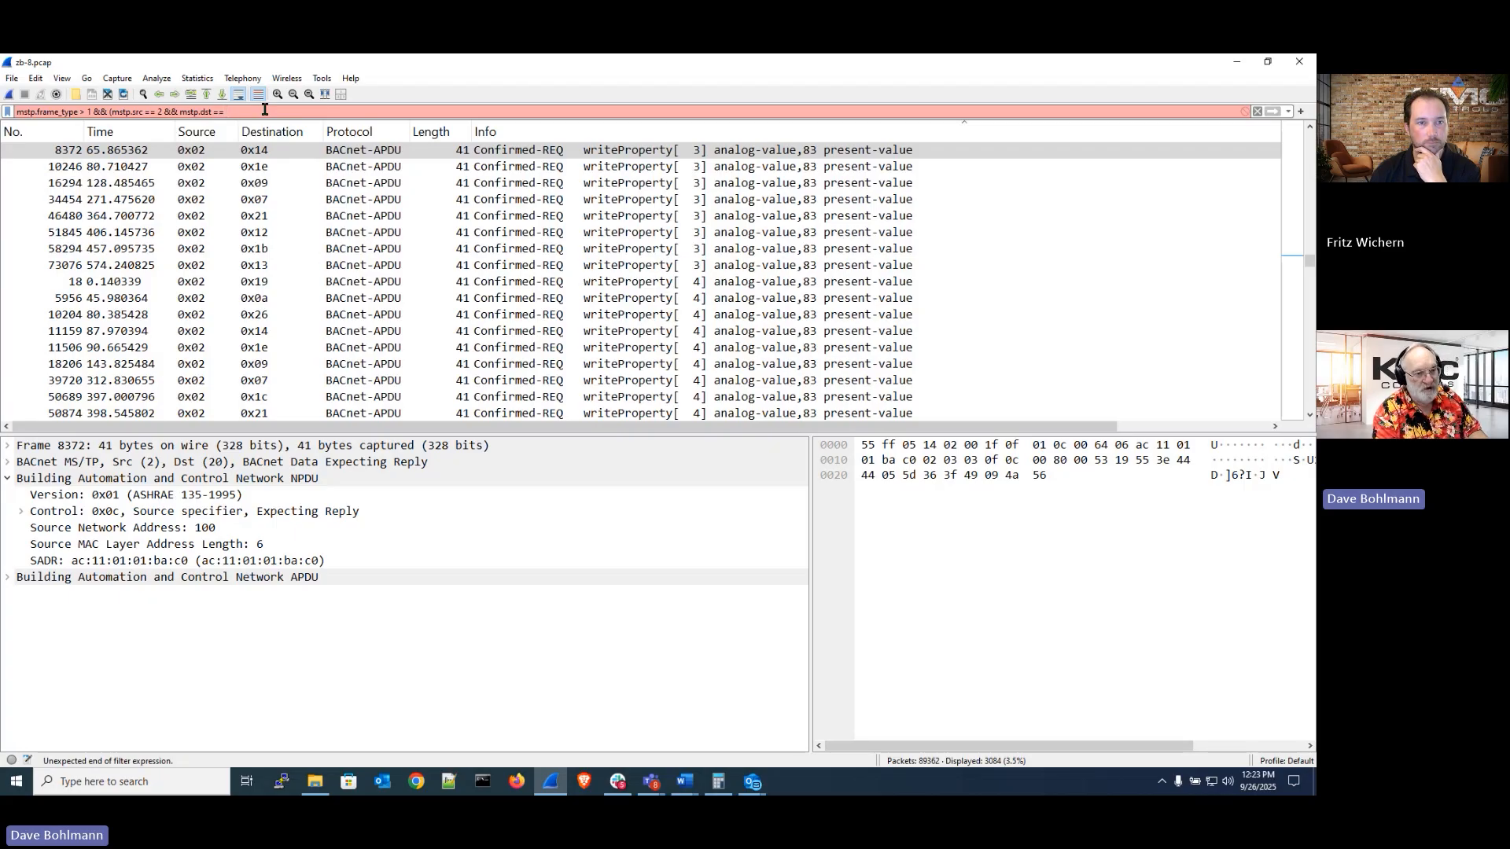
text(== 20)
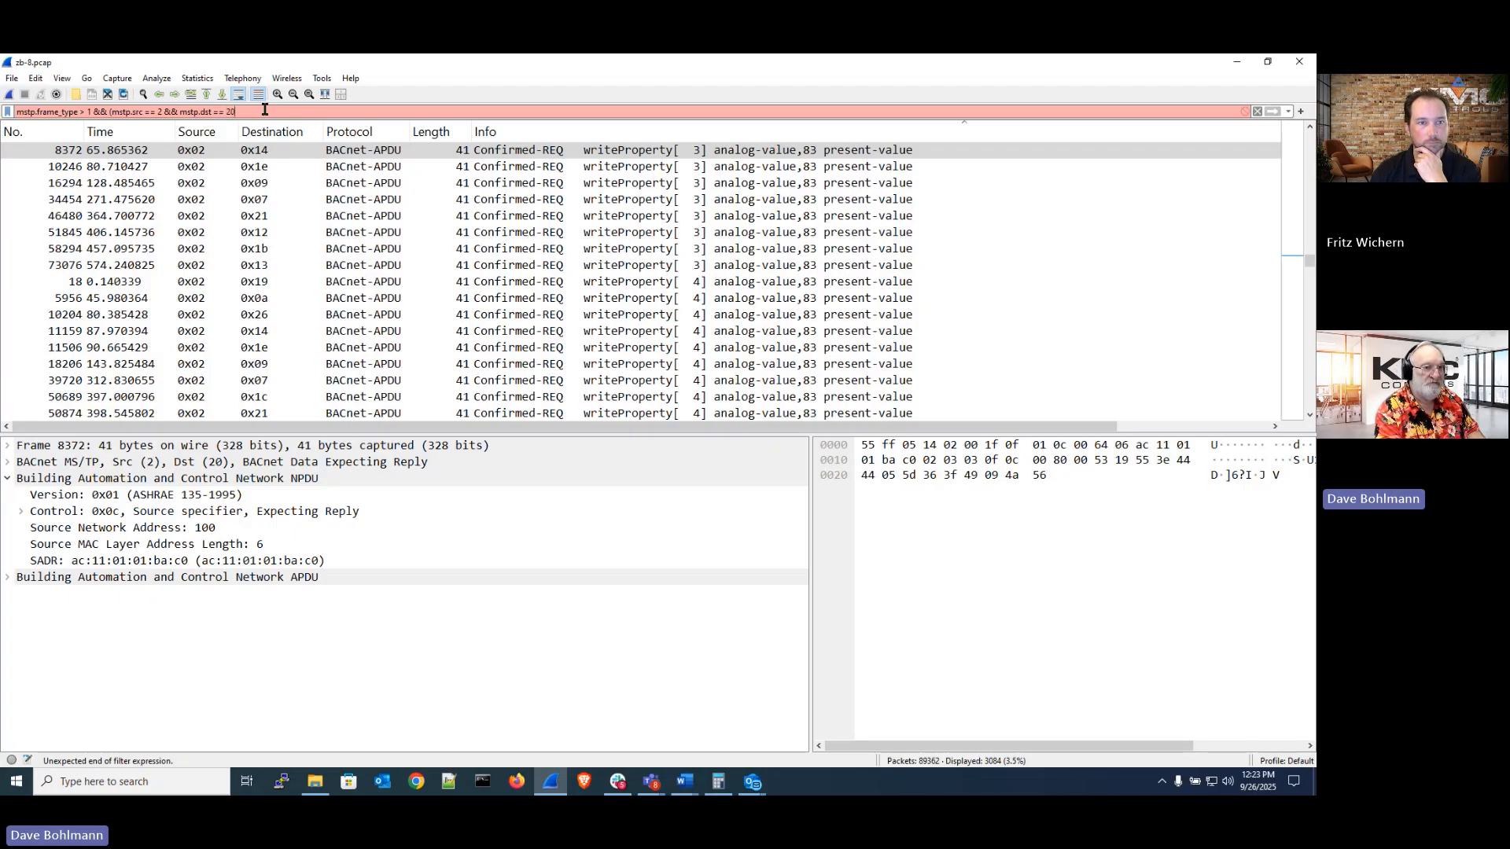
text())
key(Return)
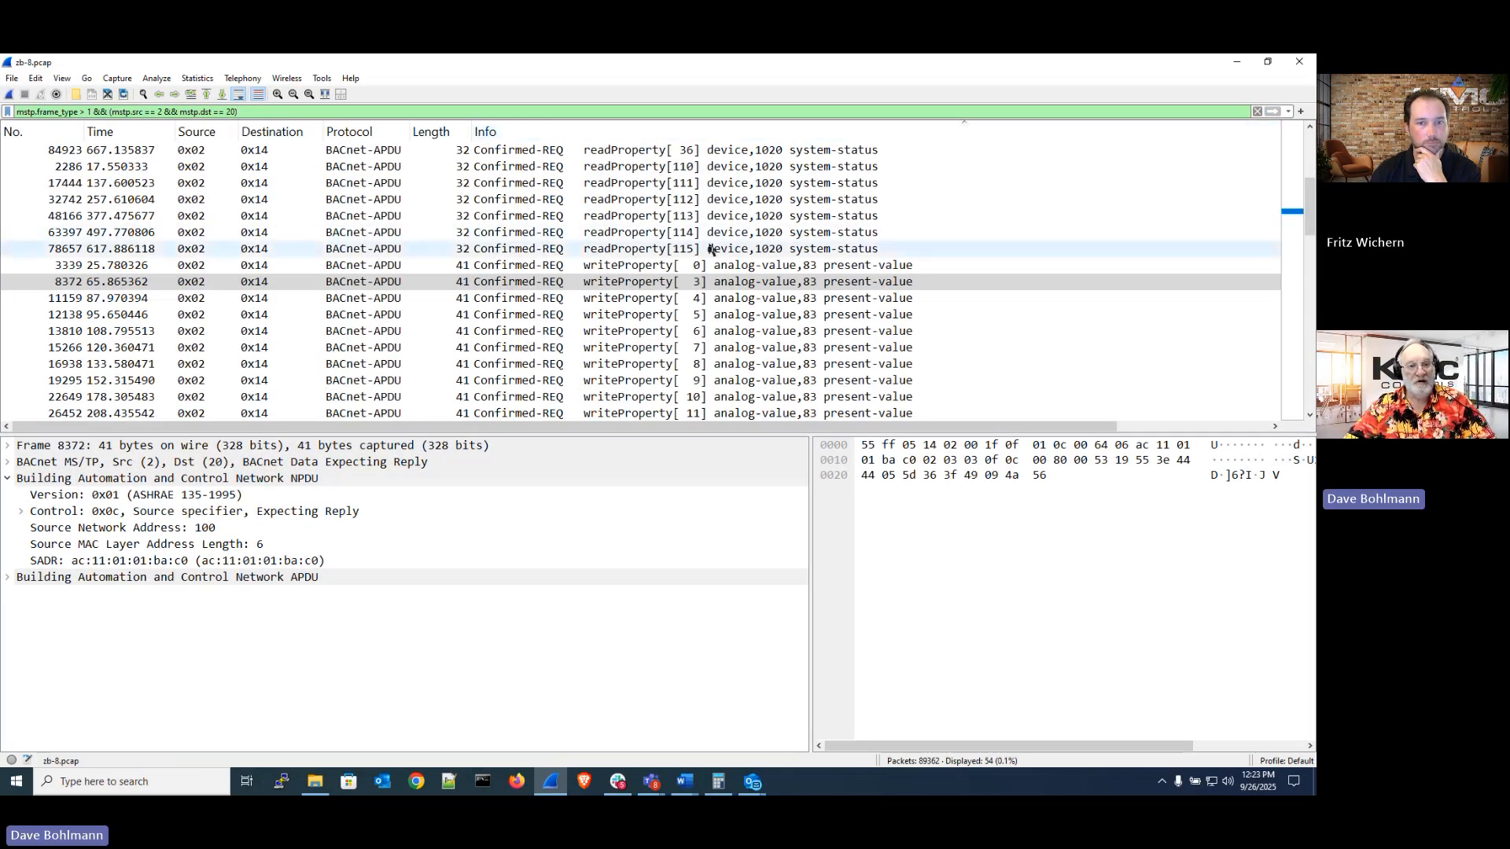
Step through the writeProperty requests to station 20 and compare their timestamps
click(196, 284)
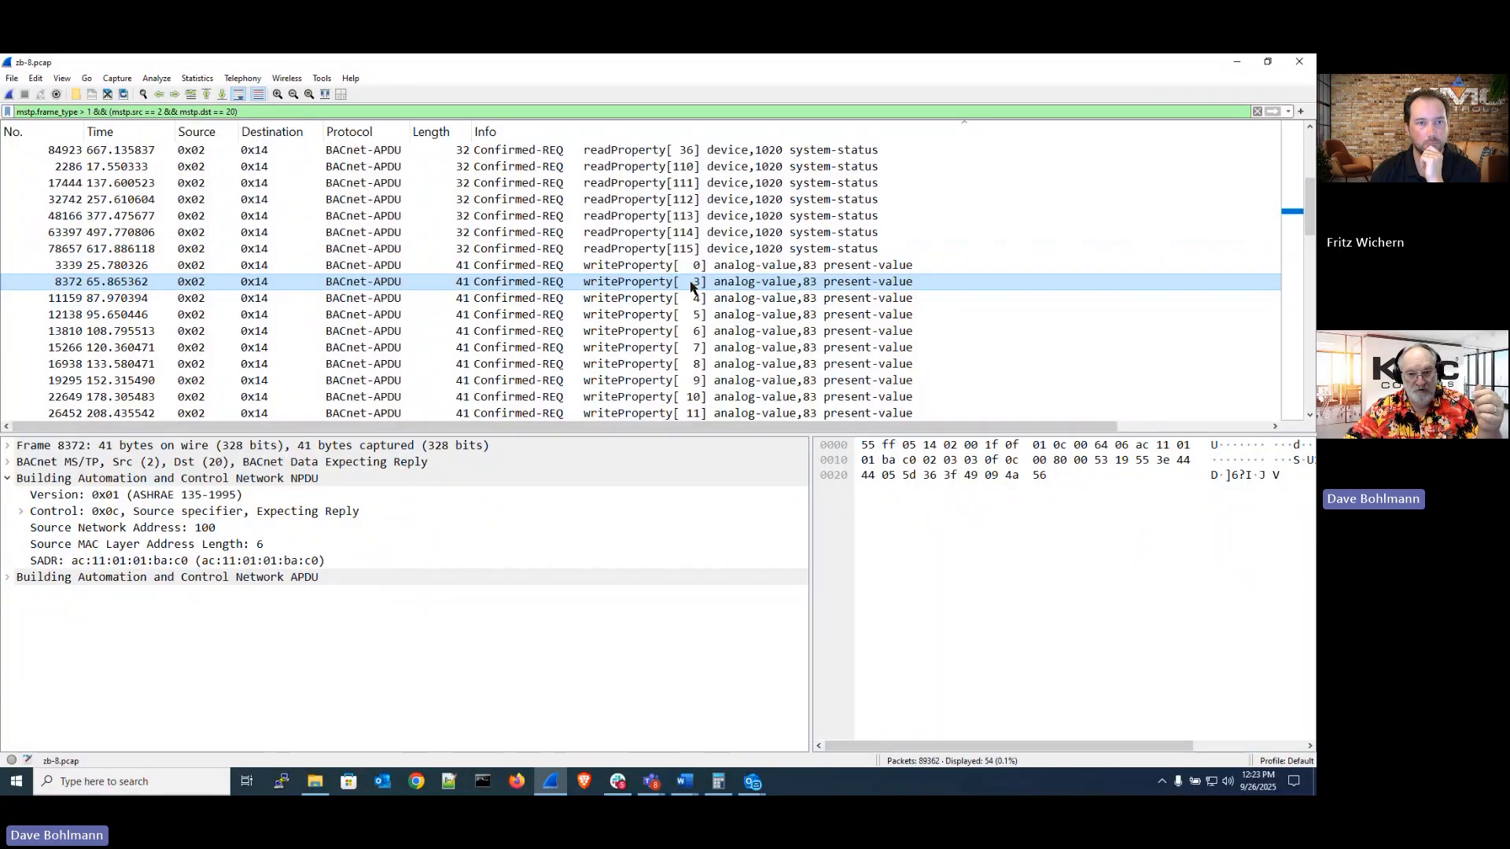
key(Up)
scroll(690, 287, down, 10)
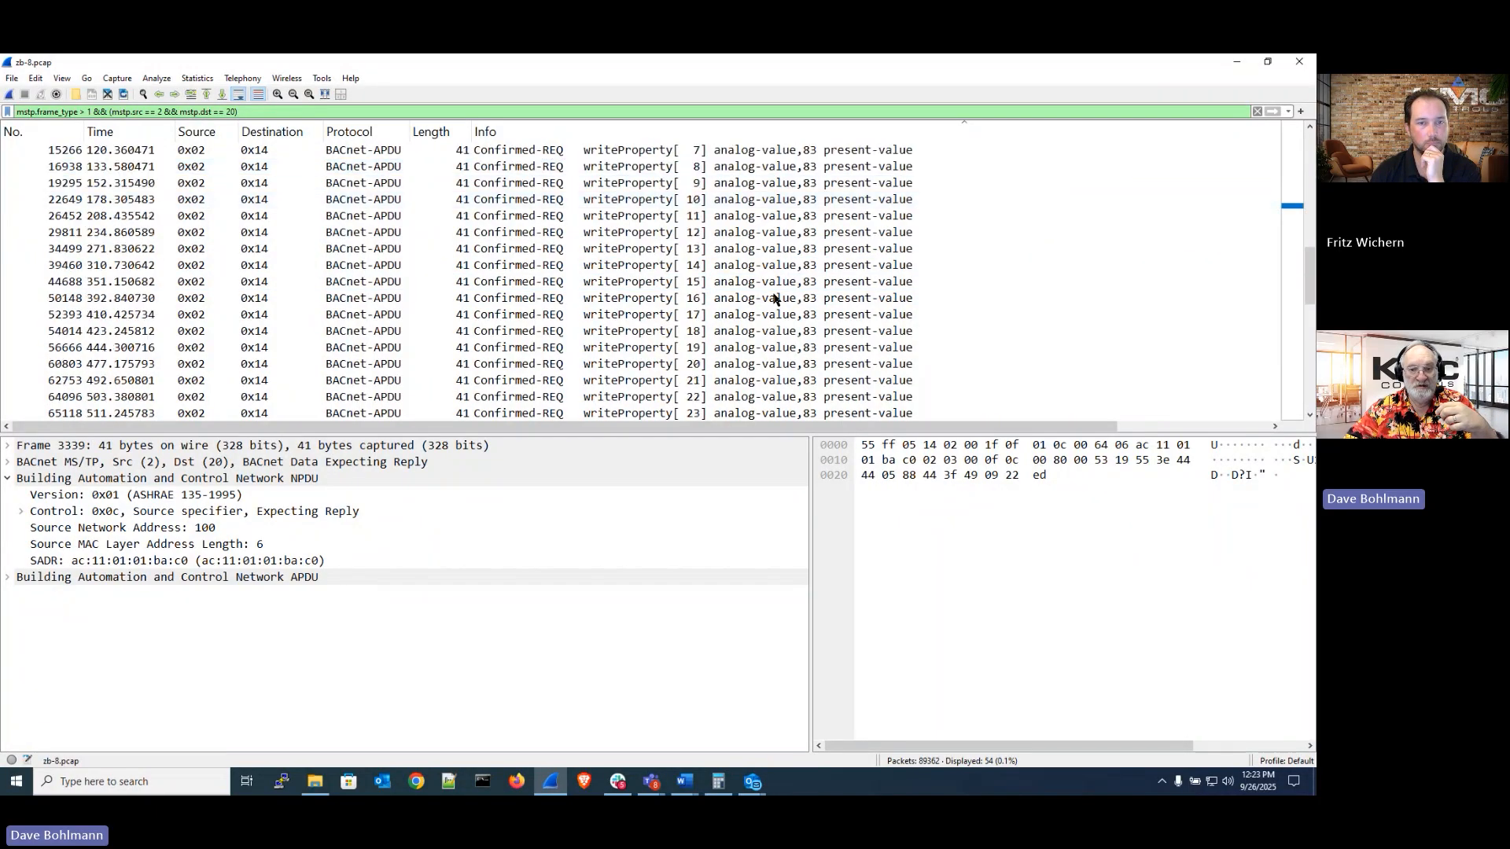
scroll(772, 295, up, 9)
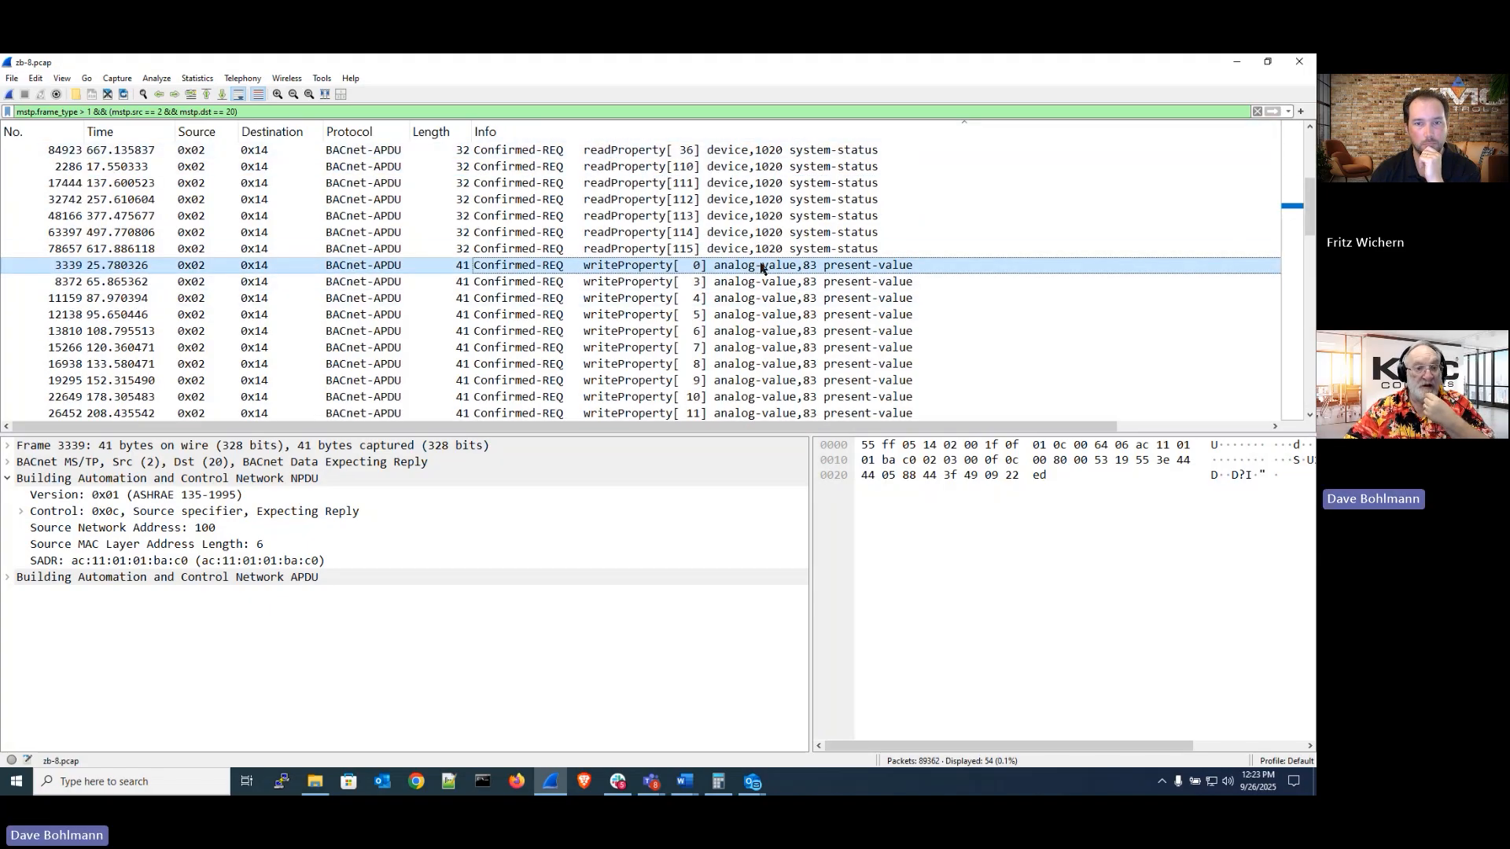
click(120, 285)
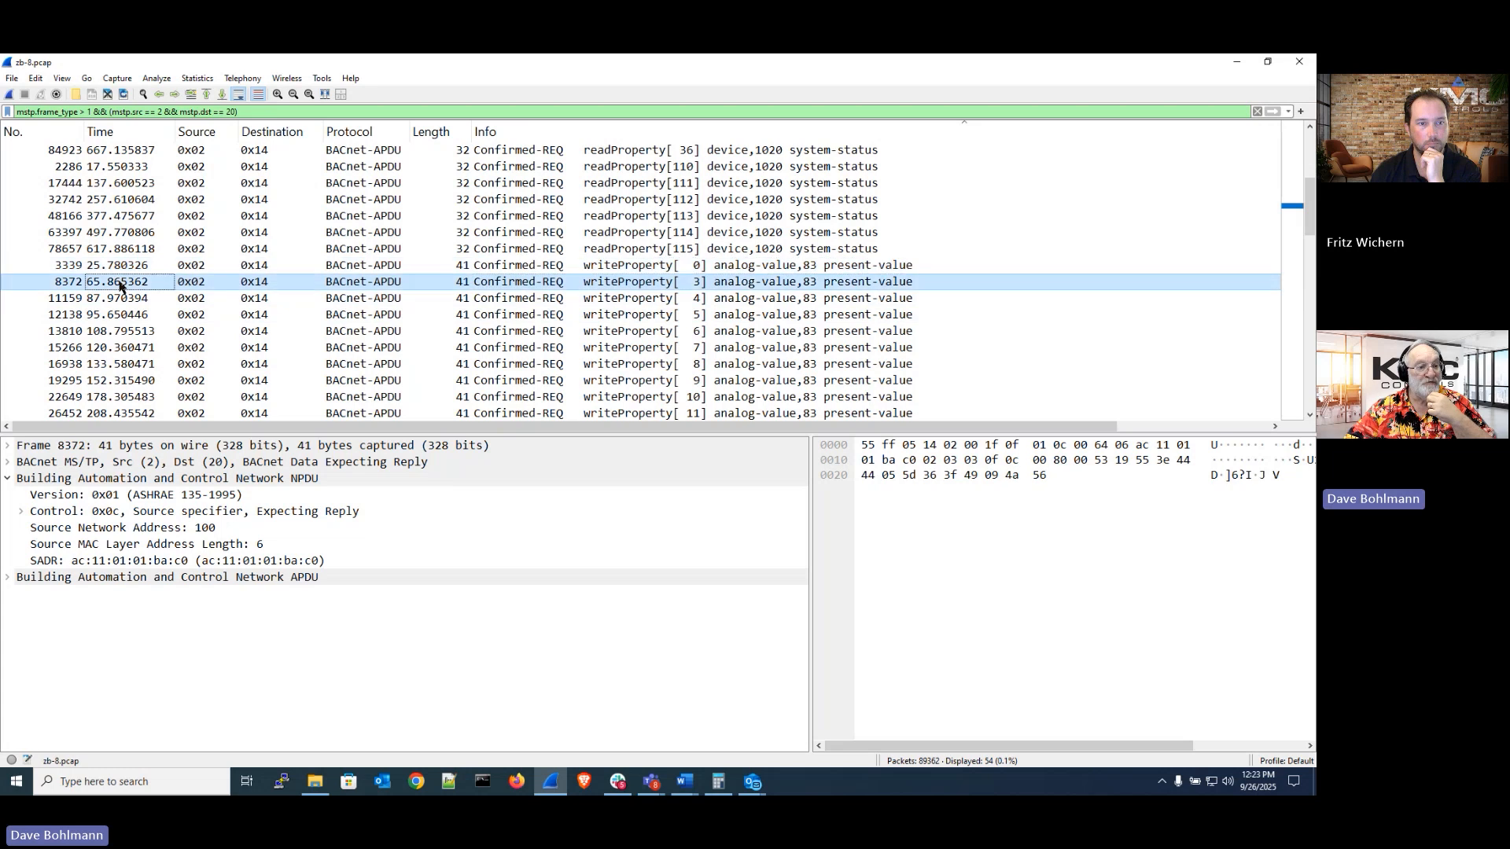
click(123, 299)
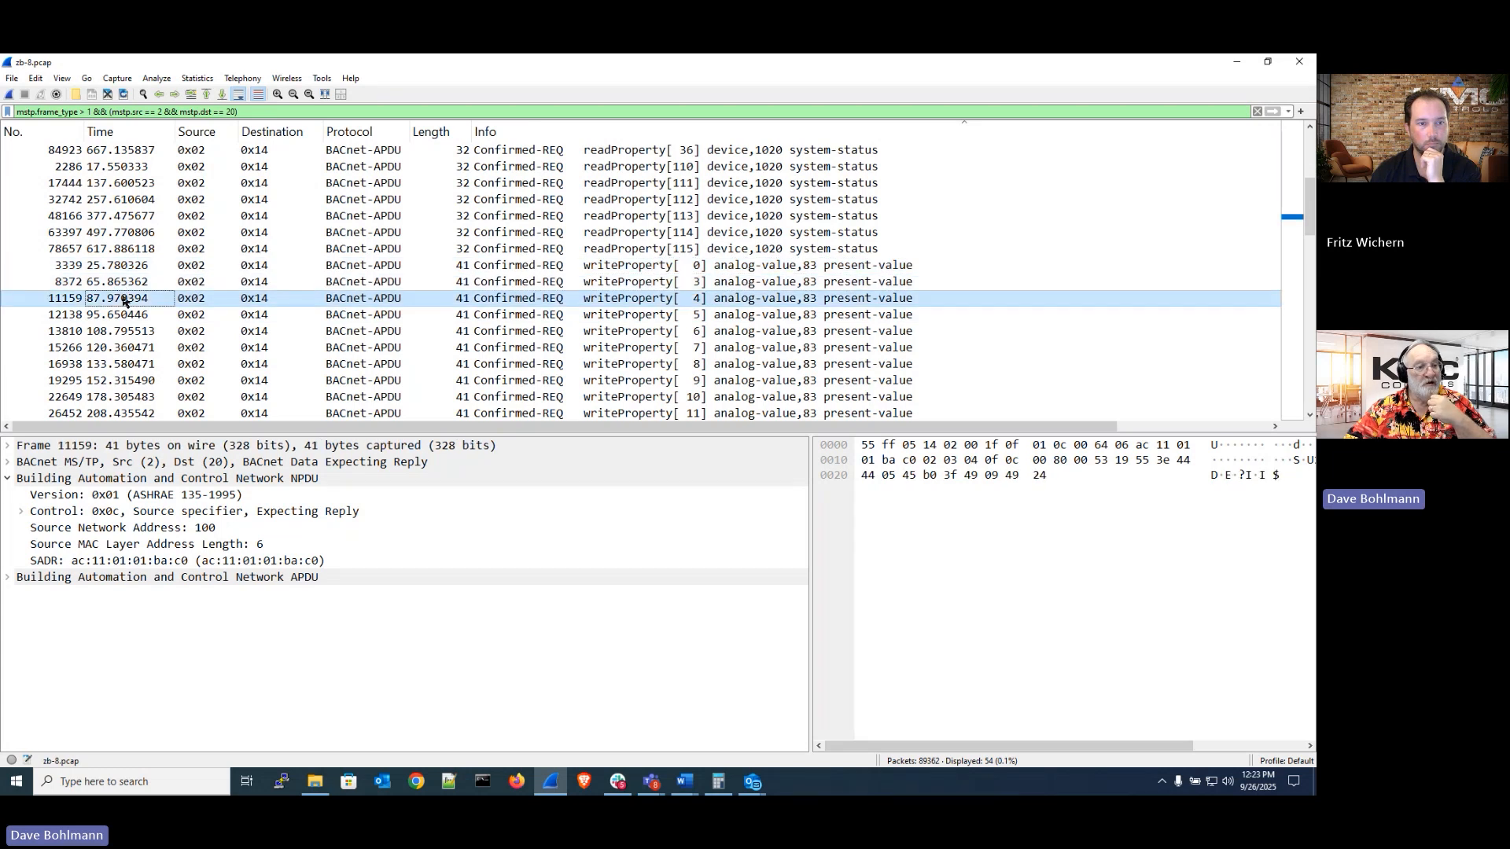
click(128, 318)
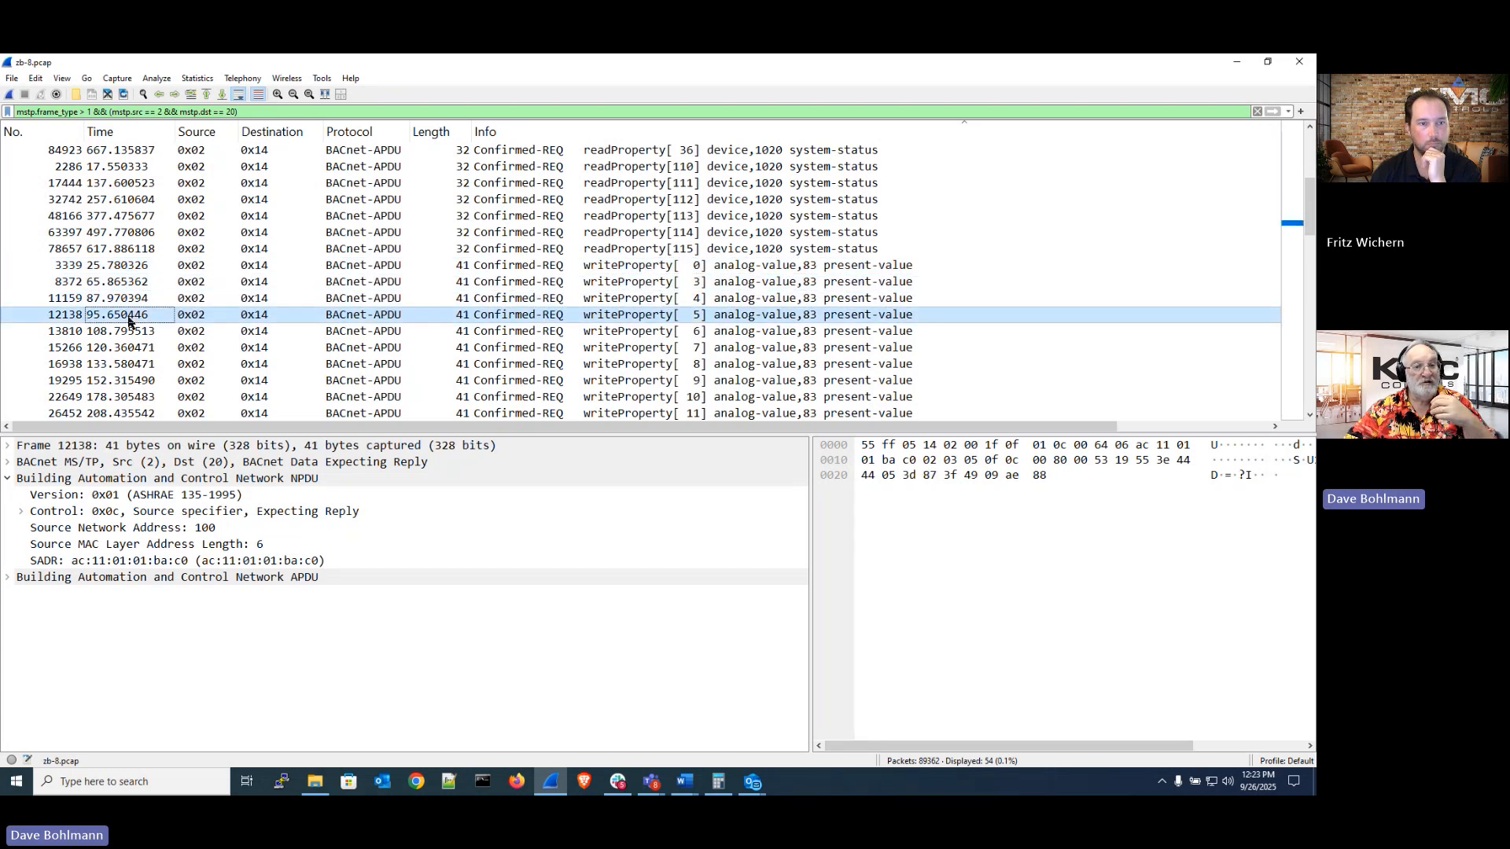
Change the display filter to mstp.frame_type > 1 && (mstp.src != 2 && mstp.dst != 2) and apply it
click(377, 113)
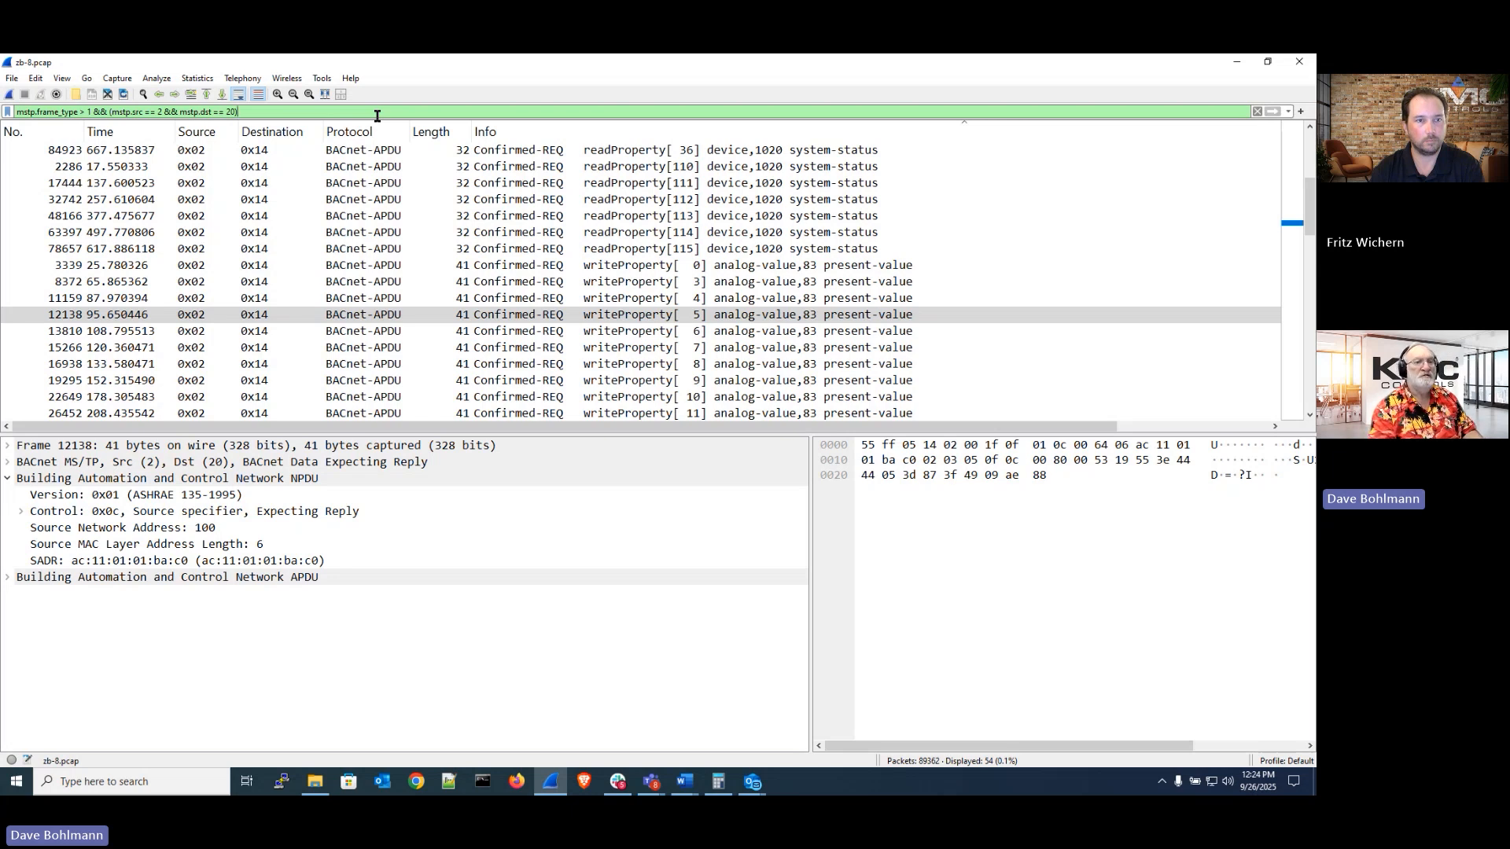
key(Left)
key(Left)
key(Left)
key(Left)
key(Left)
key(Left)
key(Left)
key(Left)
key(Left)
key(Left)
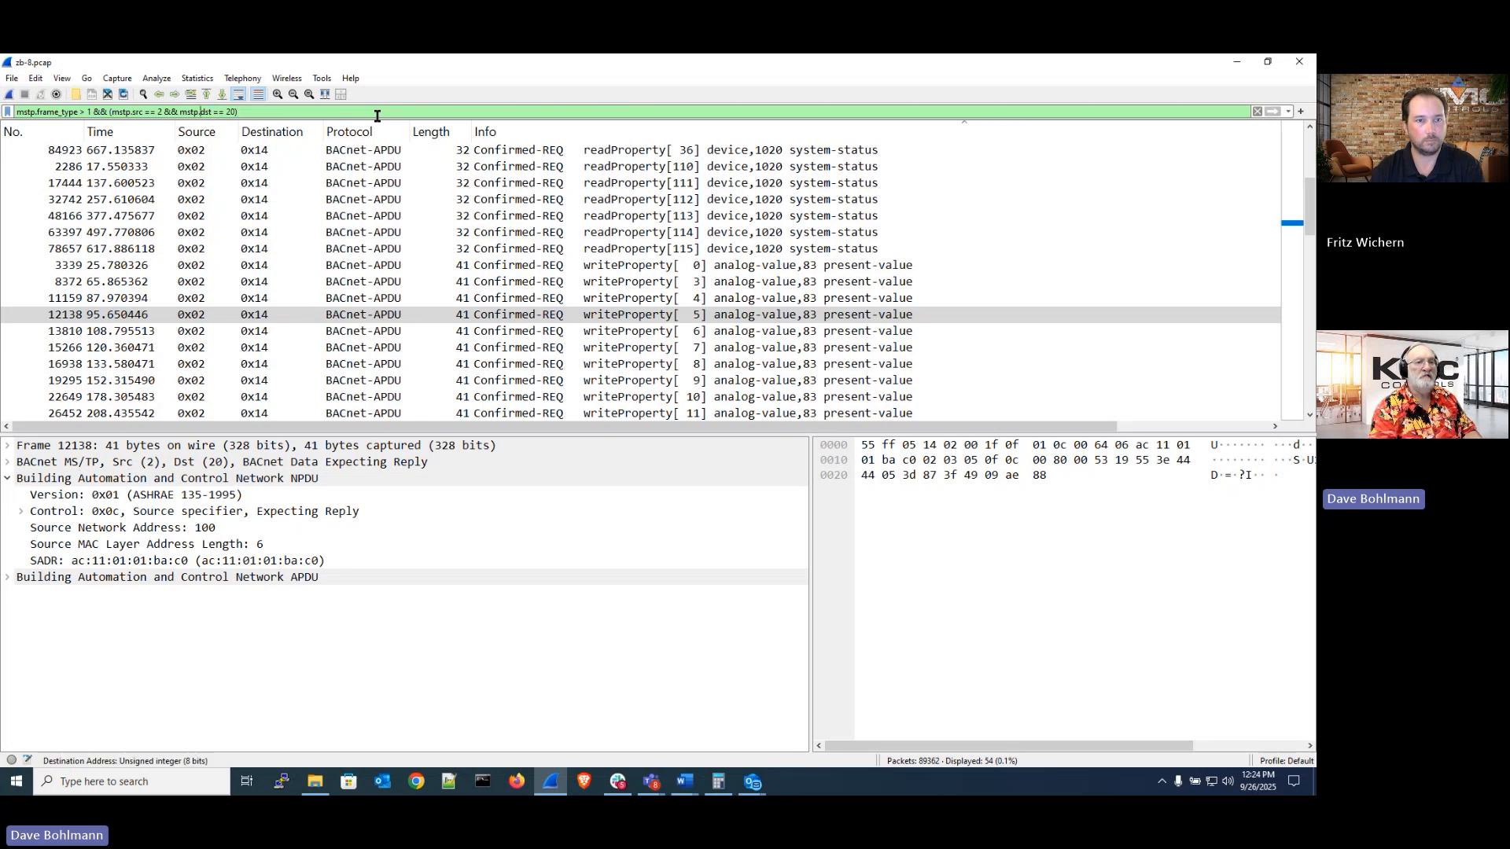
key(Left)
key(Left)
key(Left)
key(Left)
key(Left)
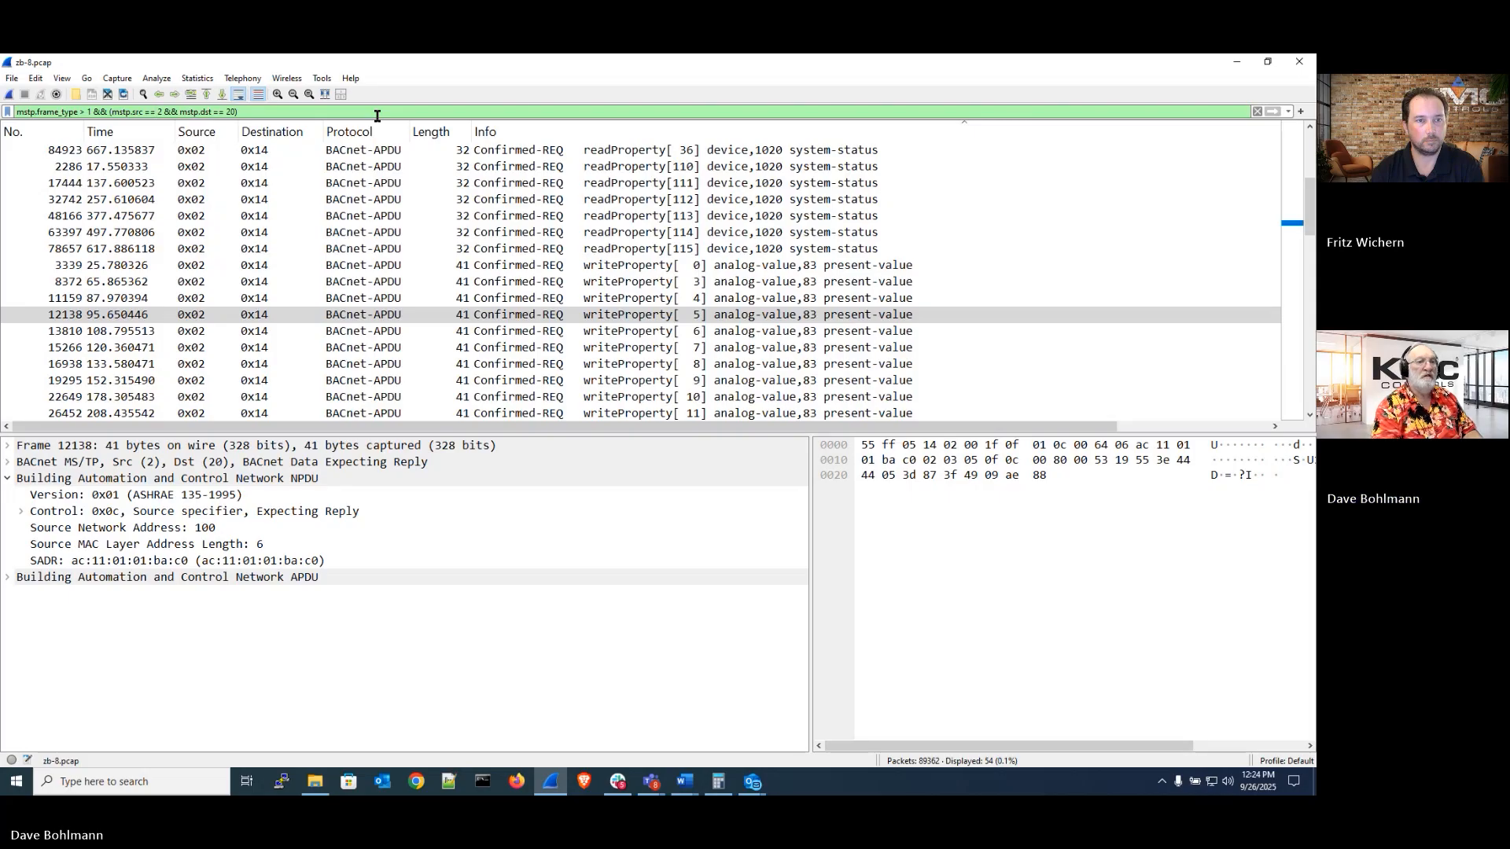
key(BackSpace)
key(BackSpace)
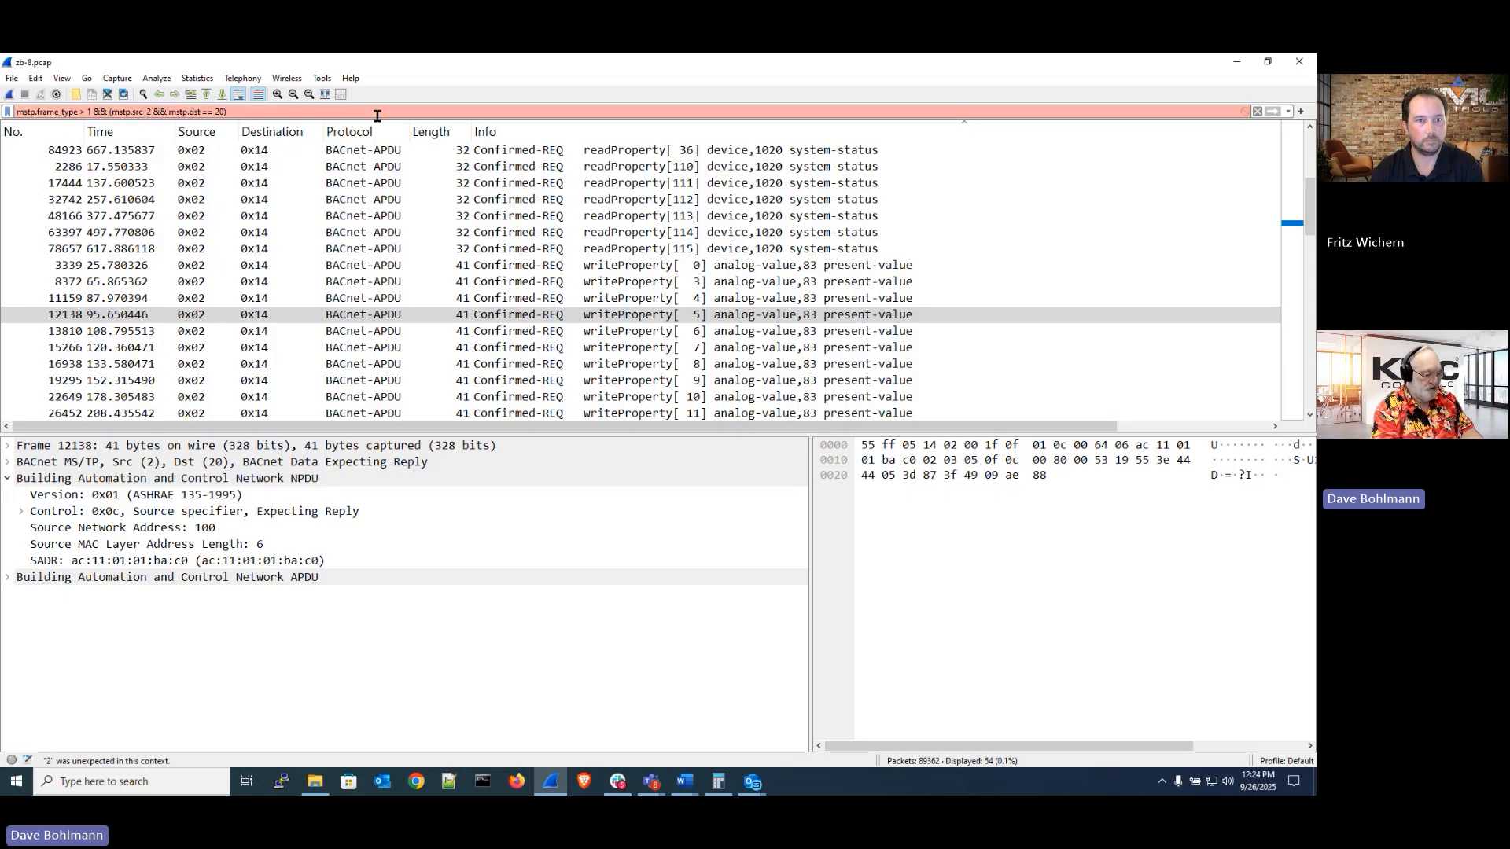
text(!=)
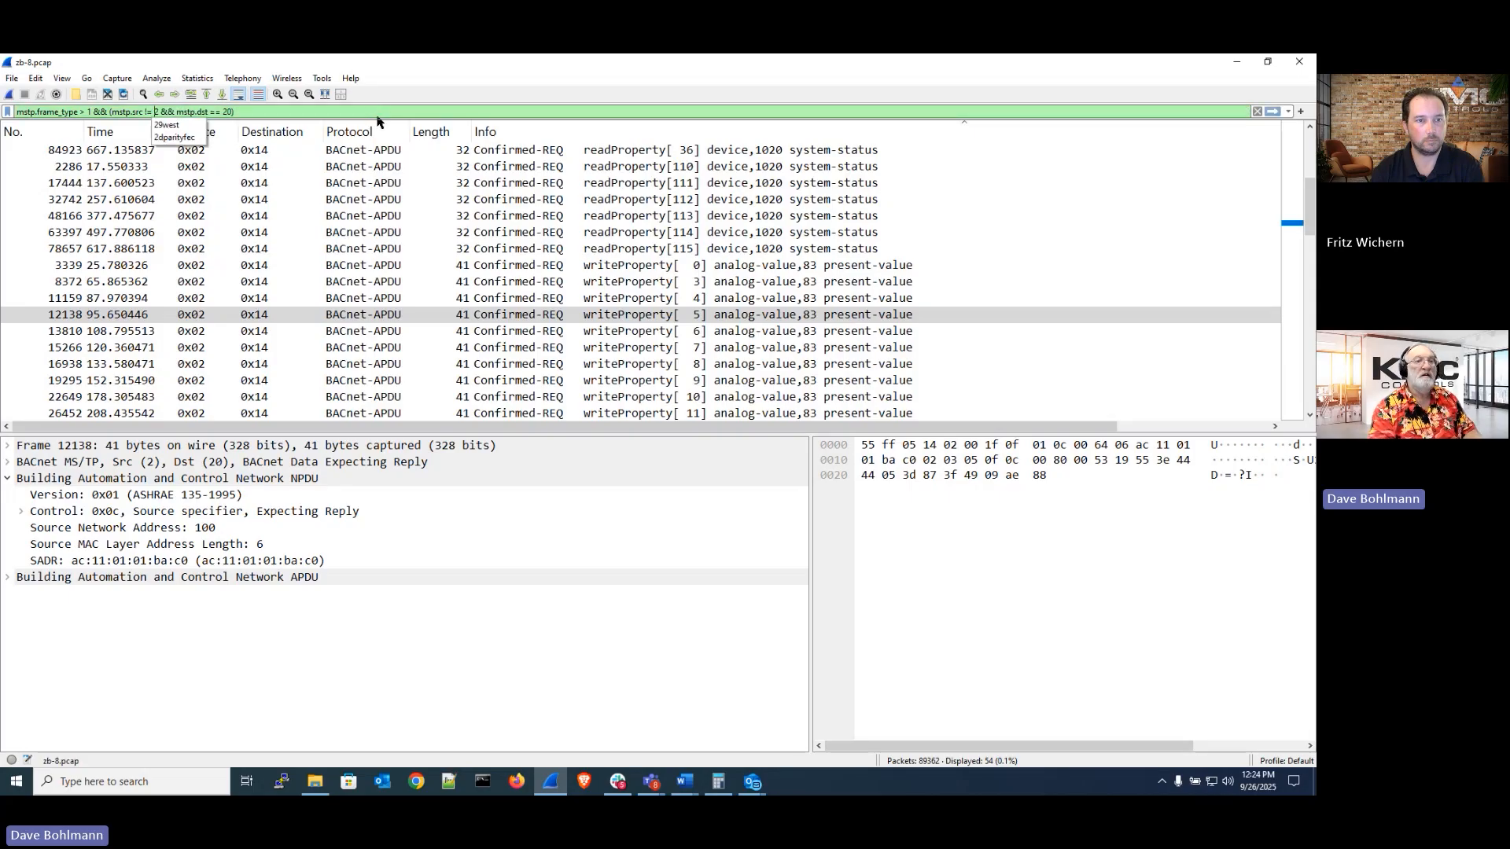
key(Right)
key(Right)
key(Right)
key(Right)
key(Right)
key(Right)
key(Right)
key(Right)
key(Right)
key(Right)
key(Right)
key(Right)
key(Right)
key(Right)
key(Right)
key(Right)
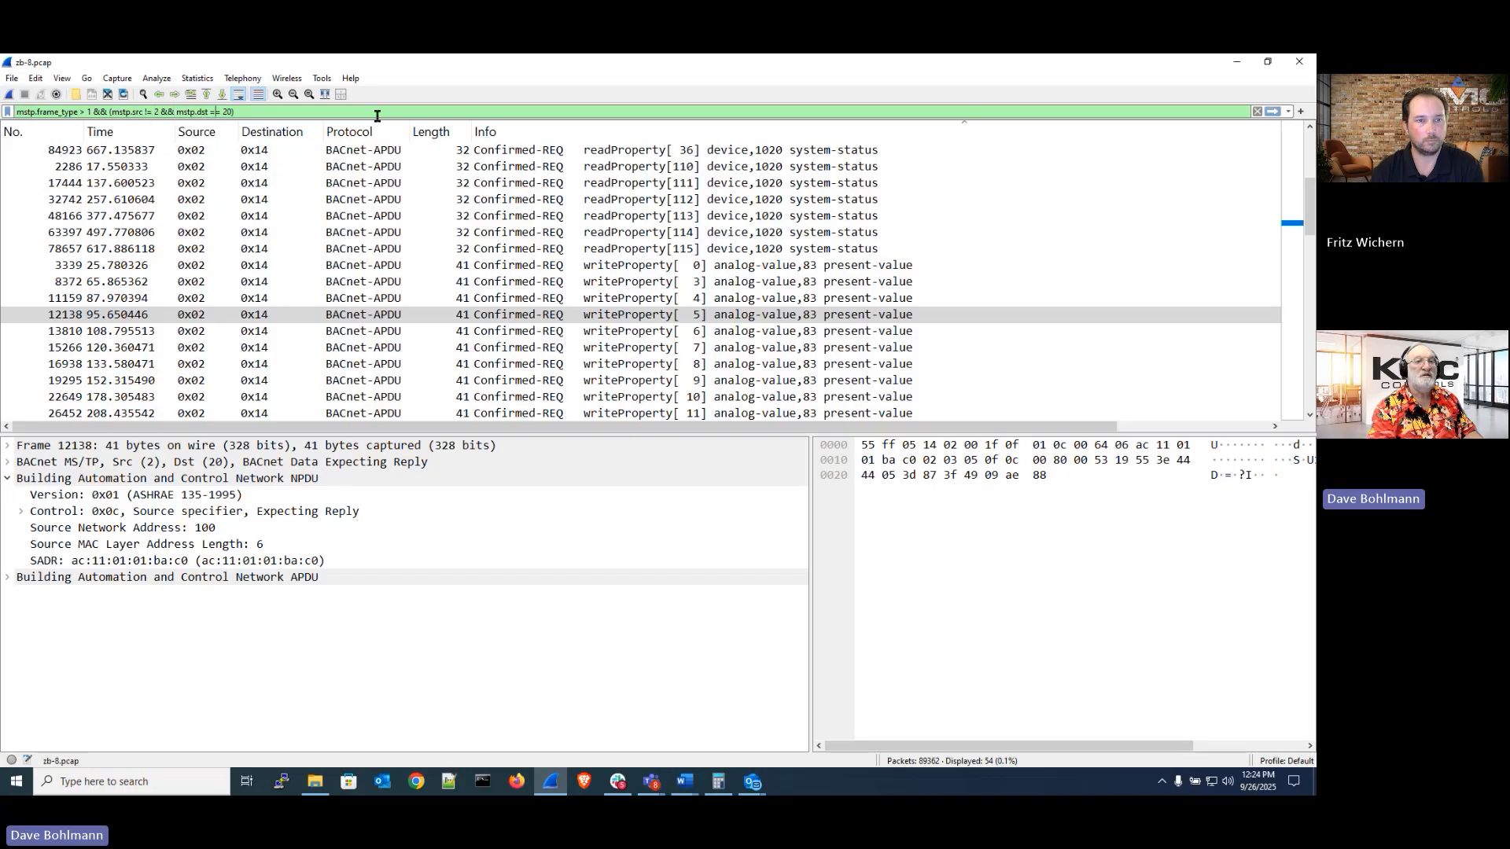
key(BackSpace)
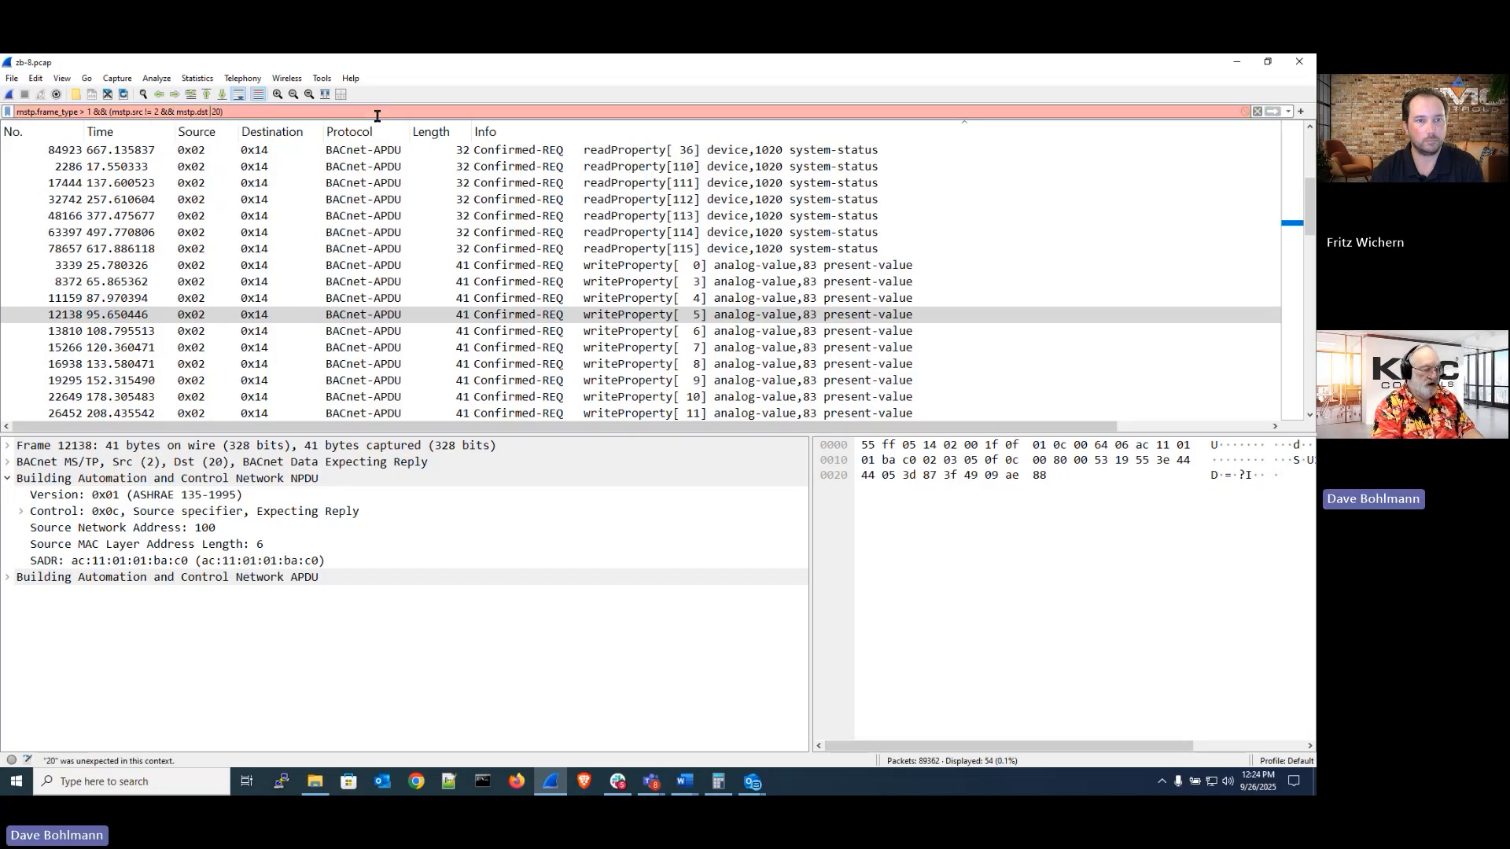
text(!=)
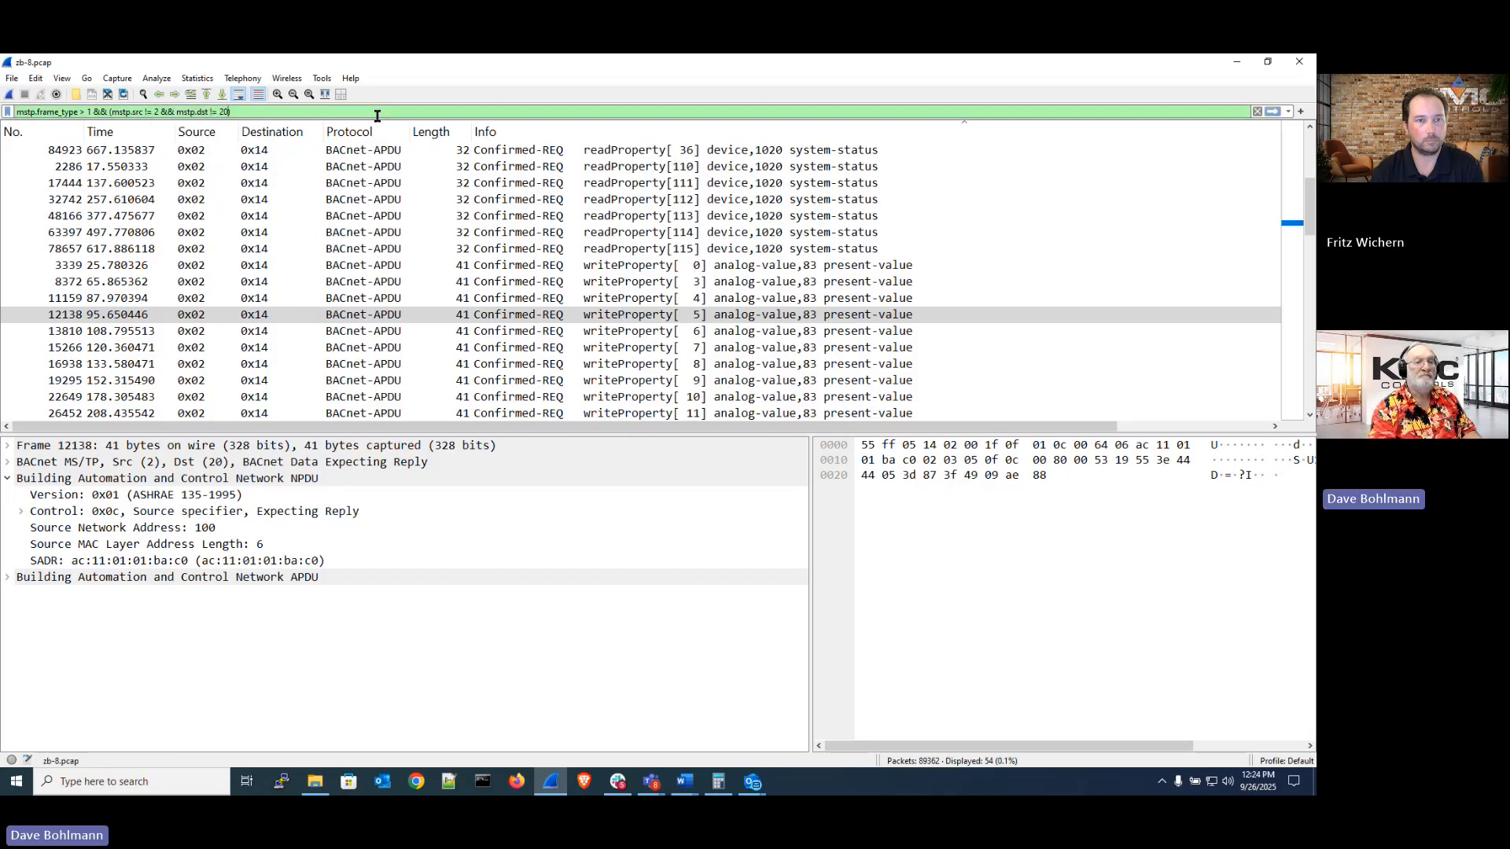
key(BackSpace)
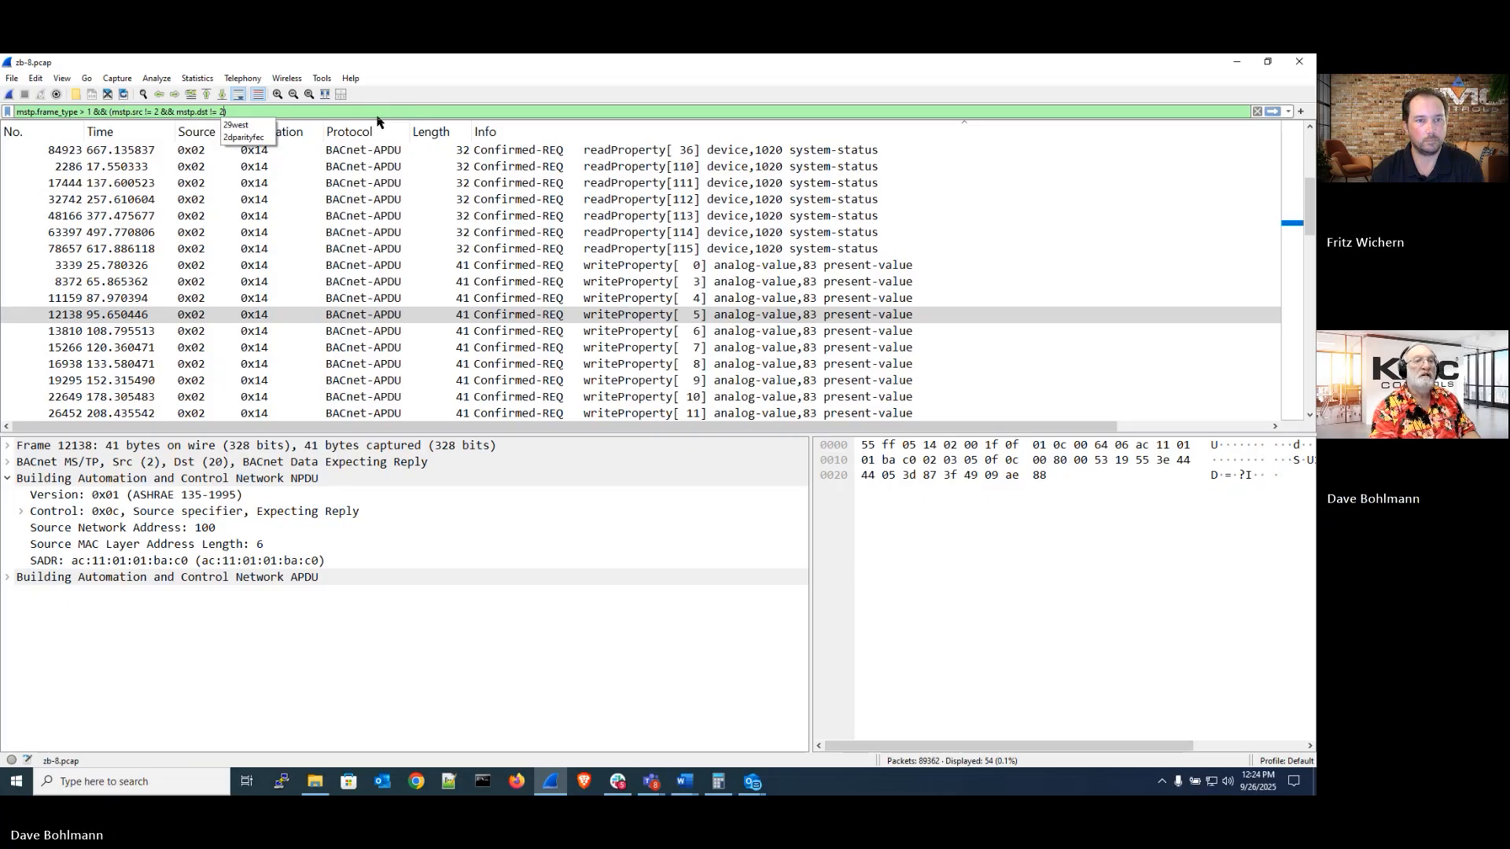
key(Return)
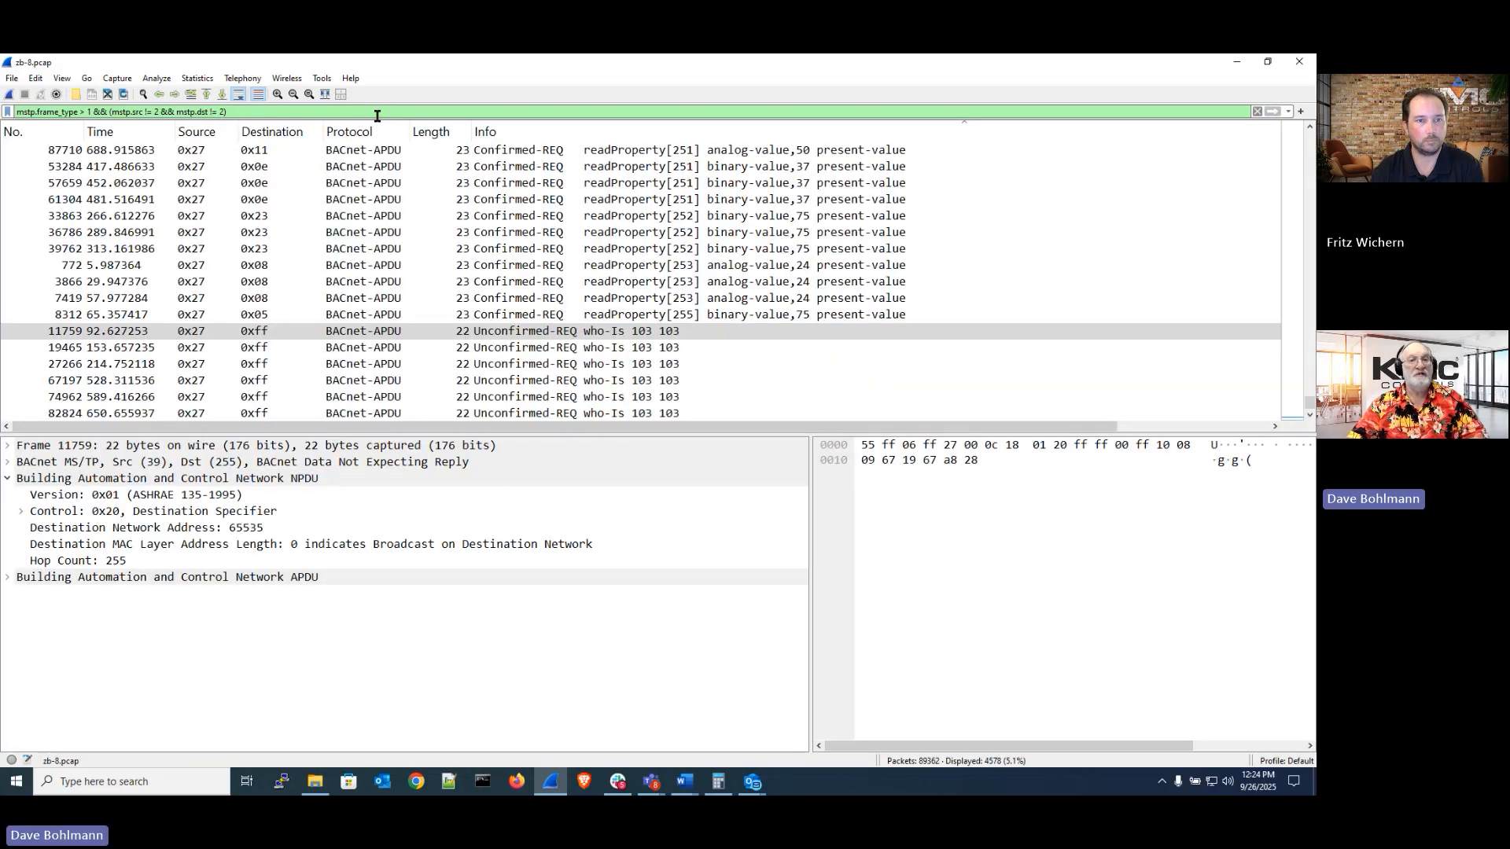
Scroll through the remaining packets and inspect the Complex-ACK and Reply Postponed frames between other stations
scroll(627, 193, up, 10)
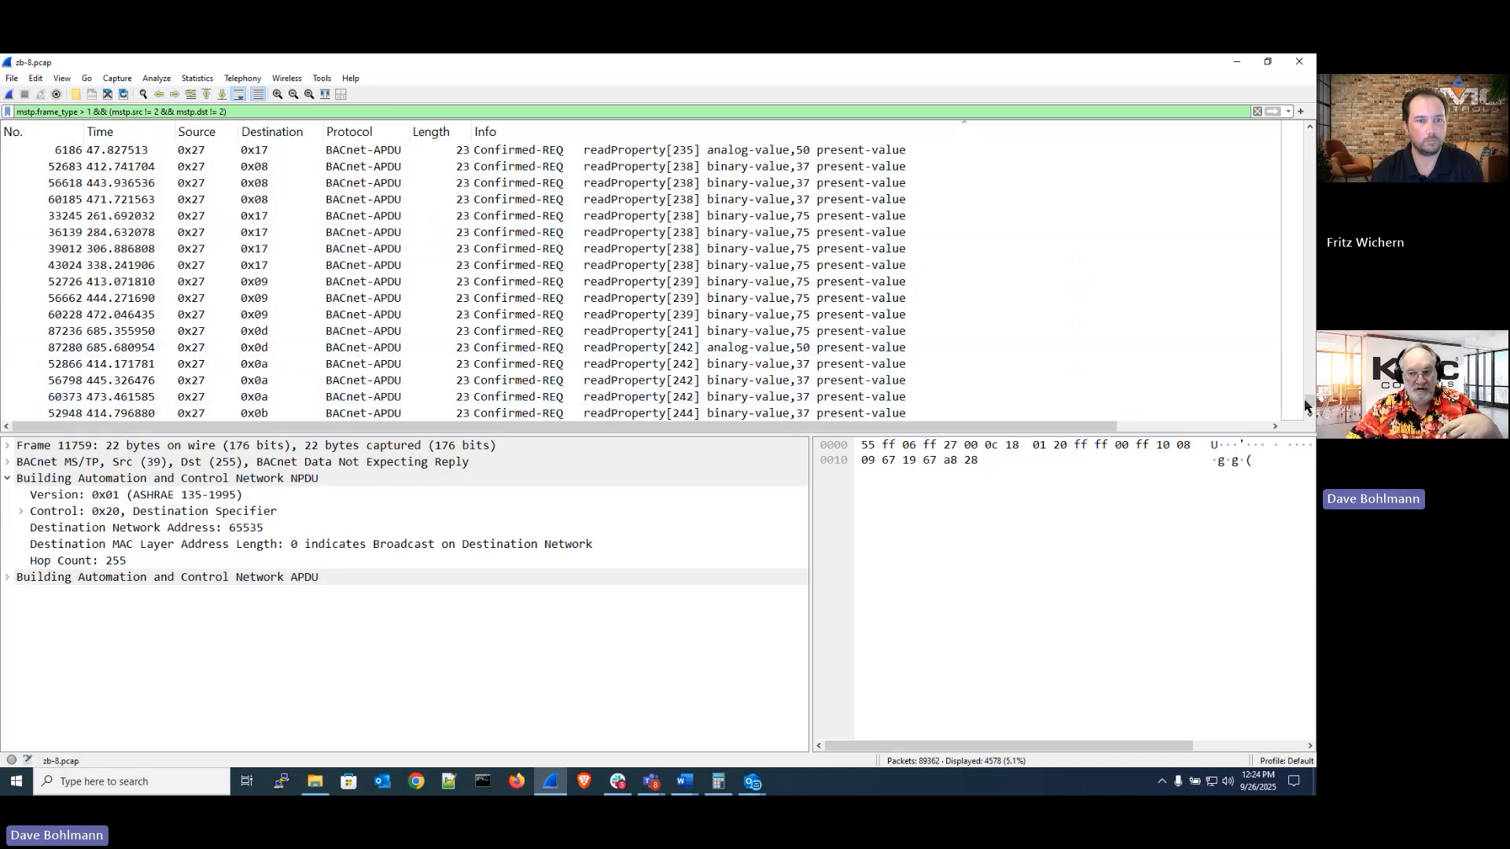
drag(1311, 401, 1310, 239)
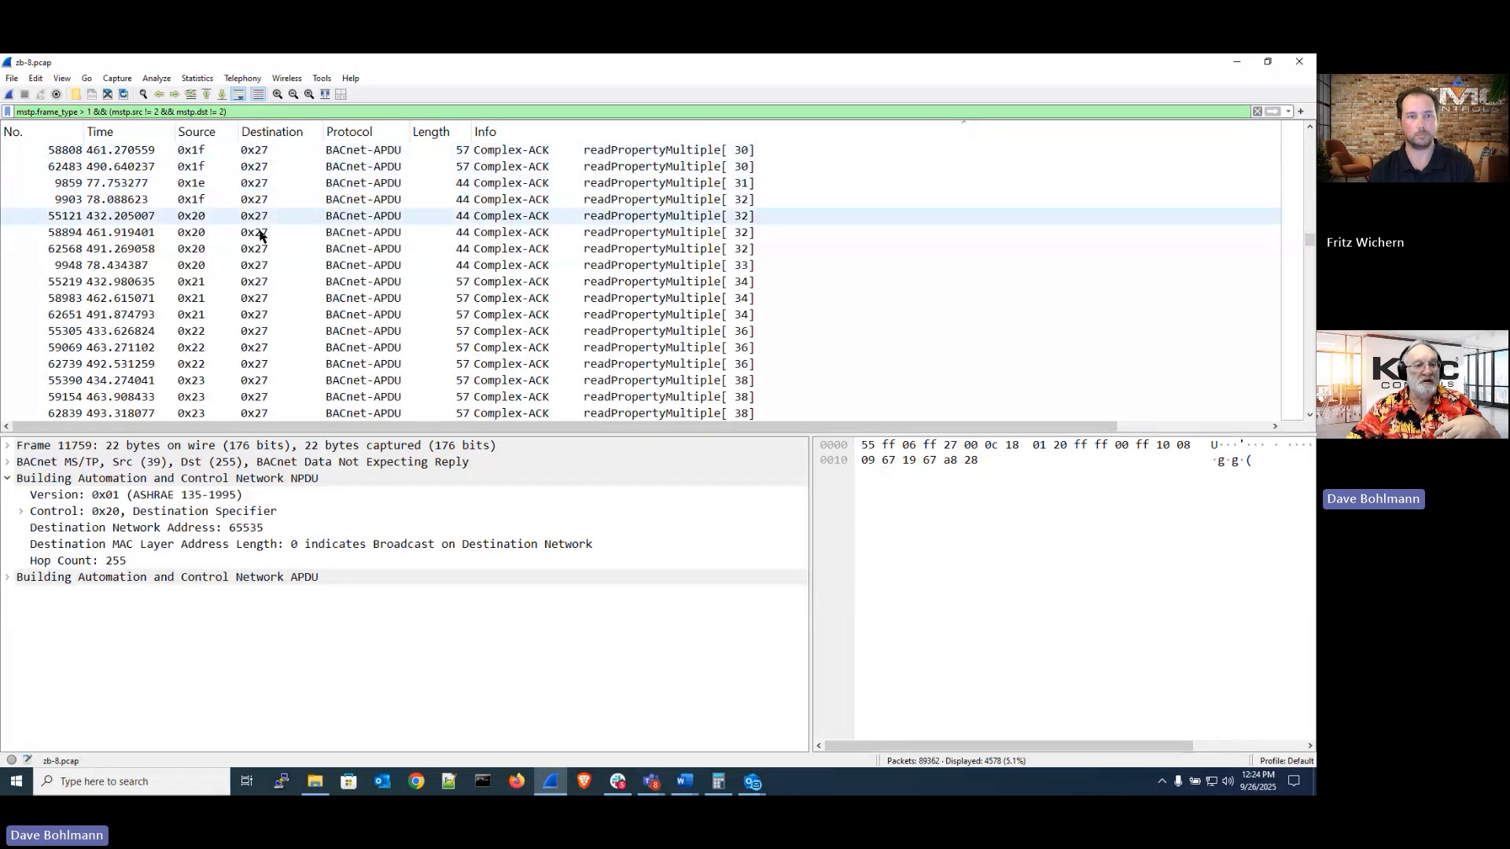
click(265, 381)
scroll(268, 384, down, 1)
scroll(266, 383, down, 1)
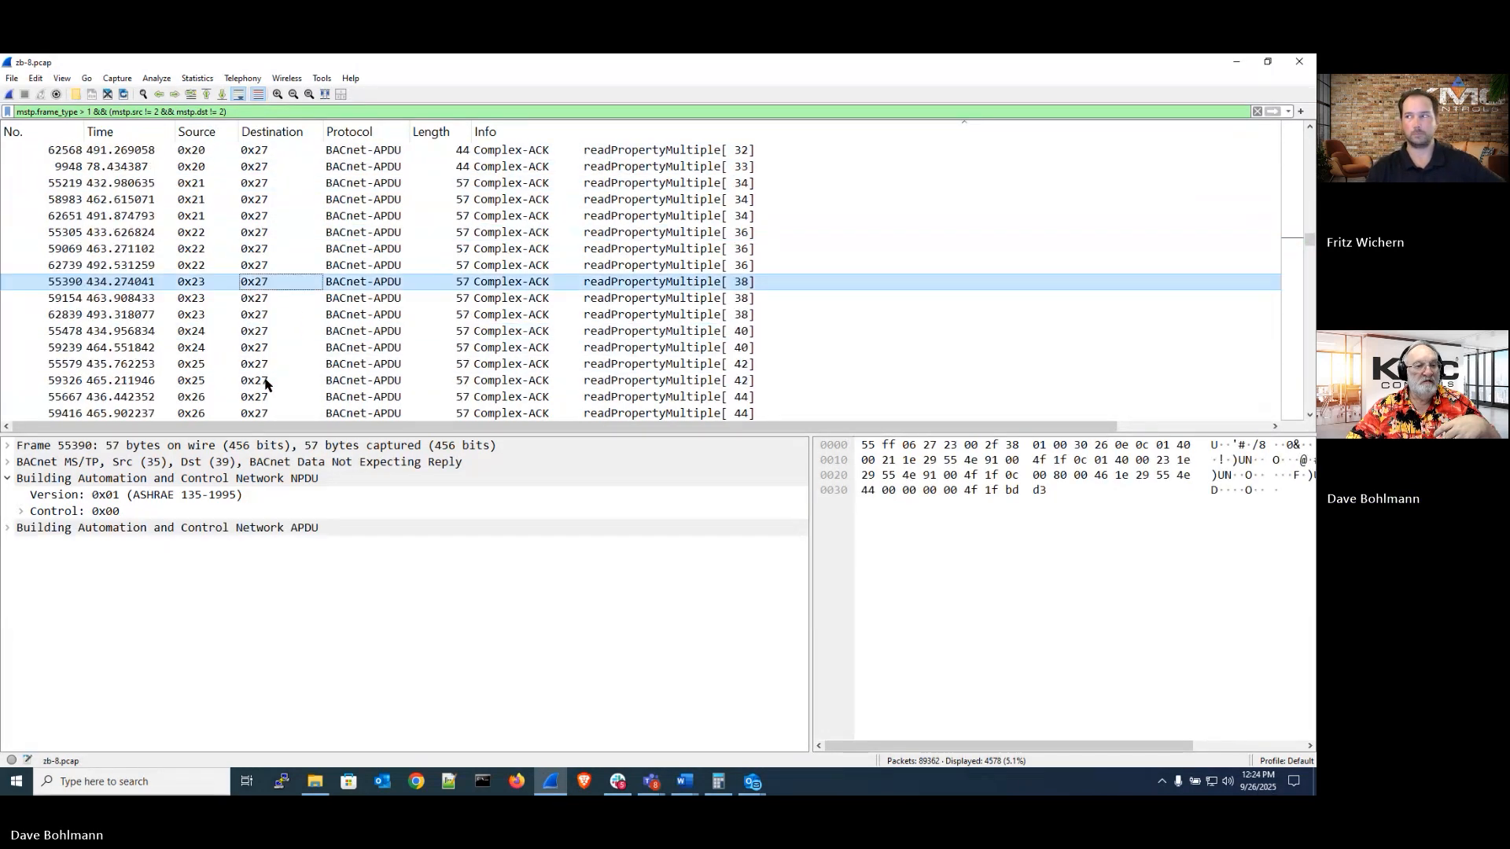
scroll(266, 384, down, 3)
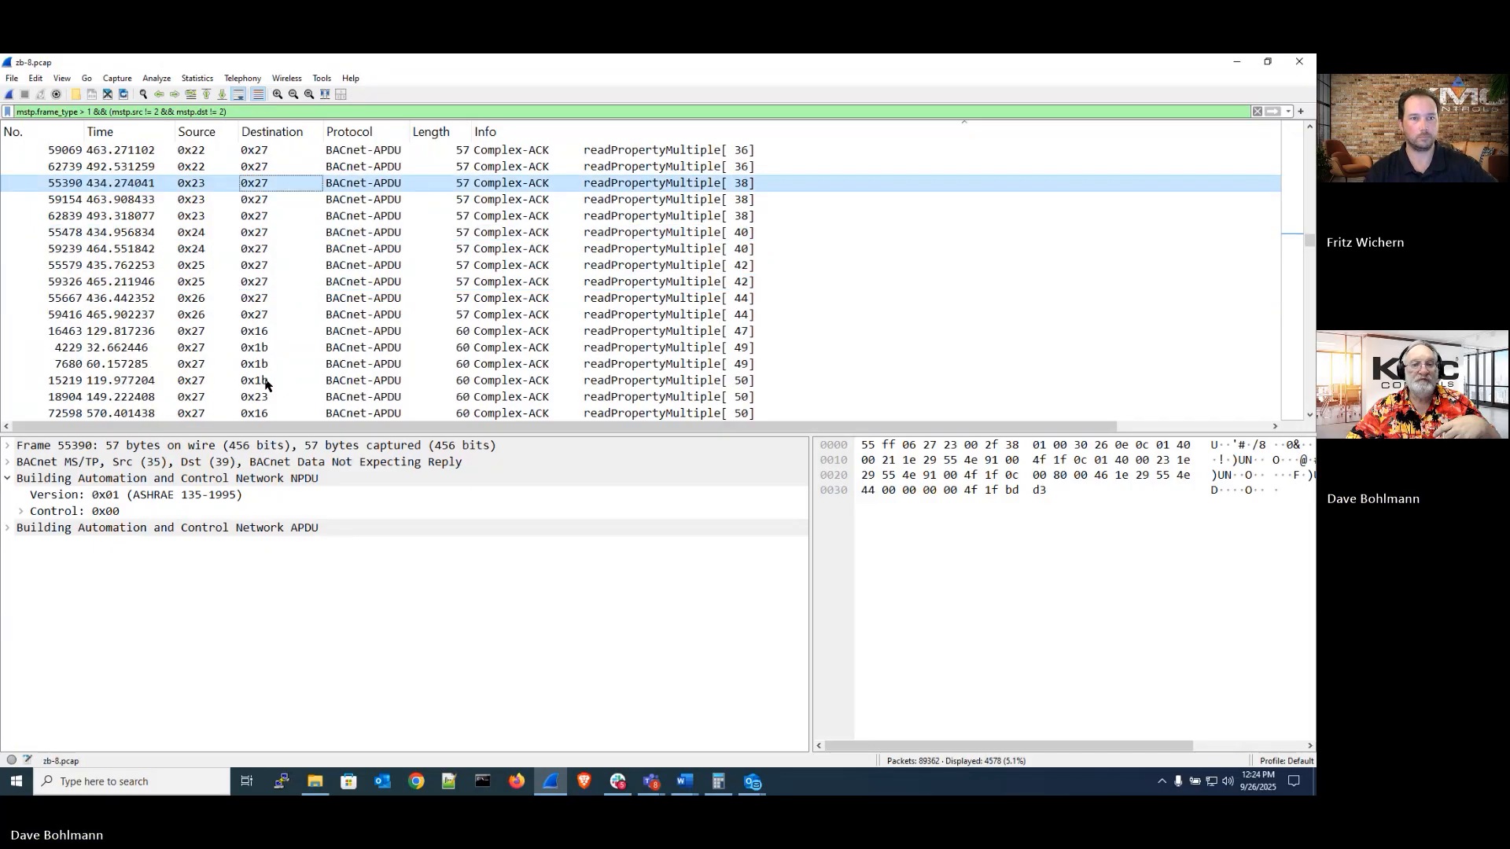
scroll(266, 384, up, 3)
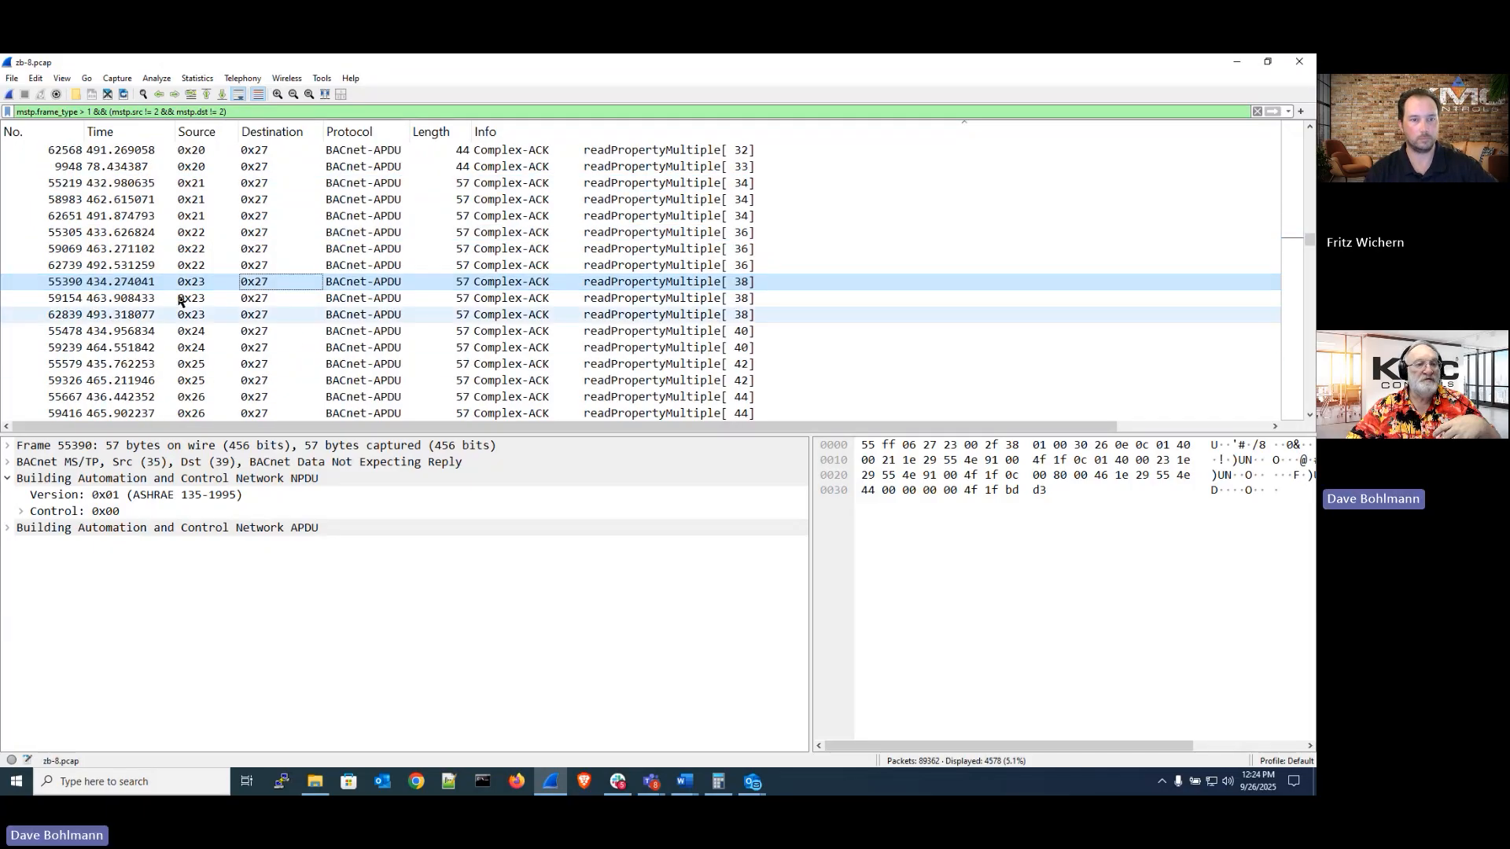
scroll(262, 297, down, 10)
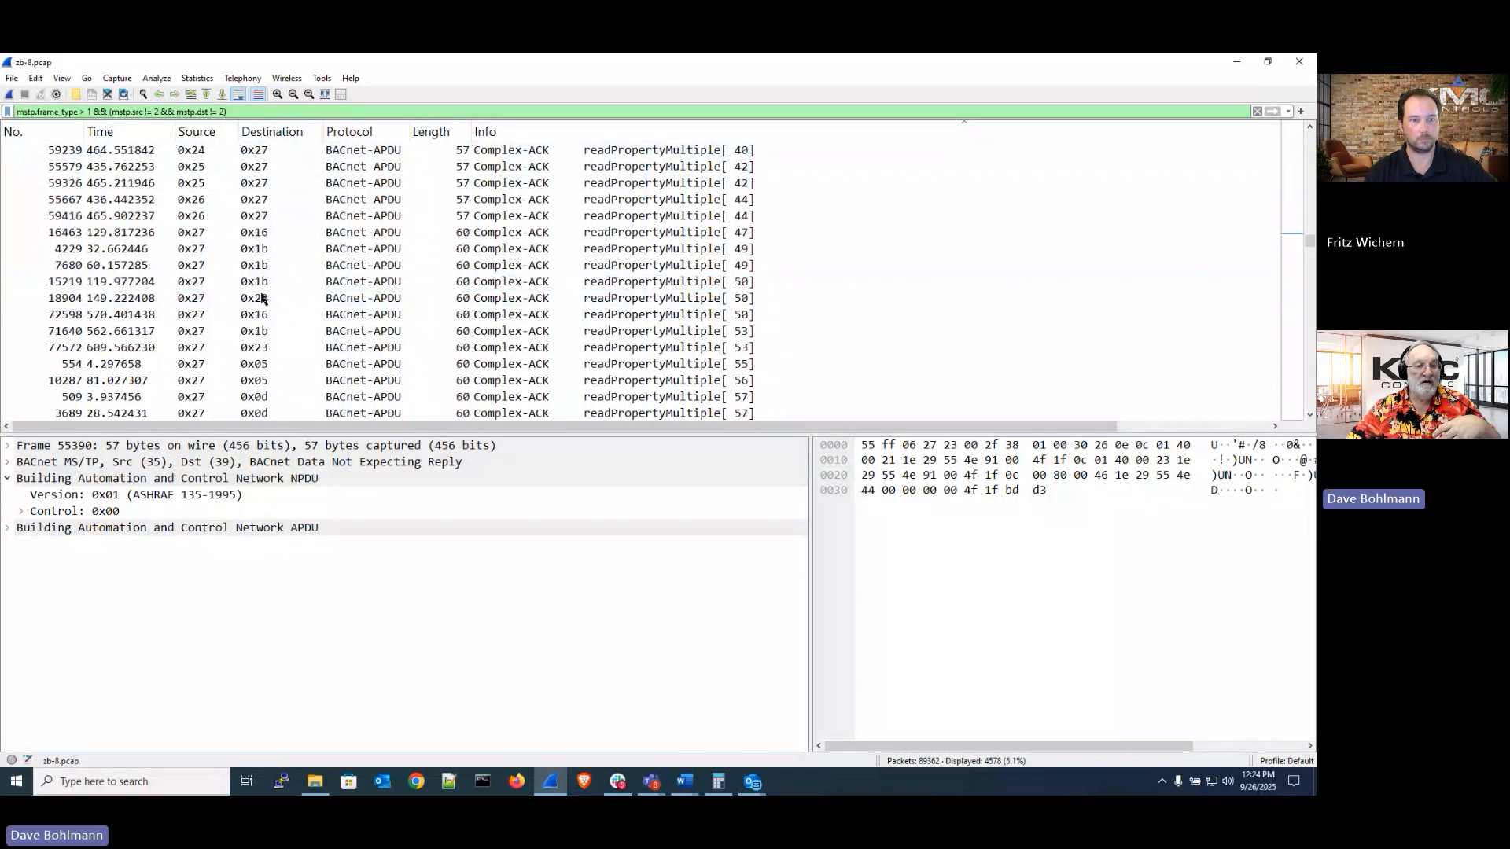
scroll(263, 298, down, 4)
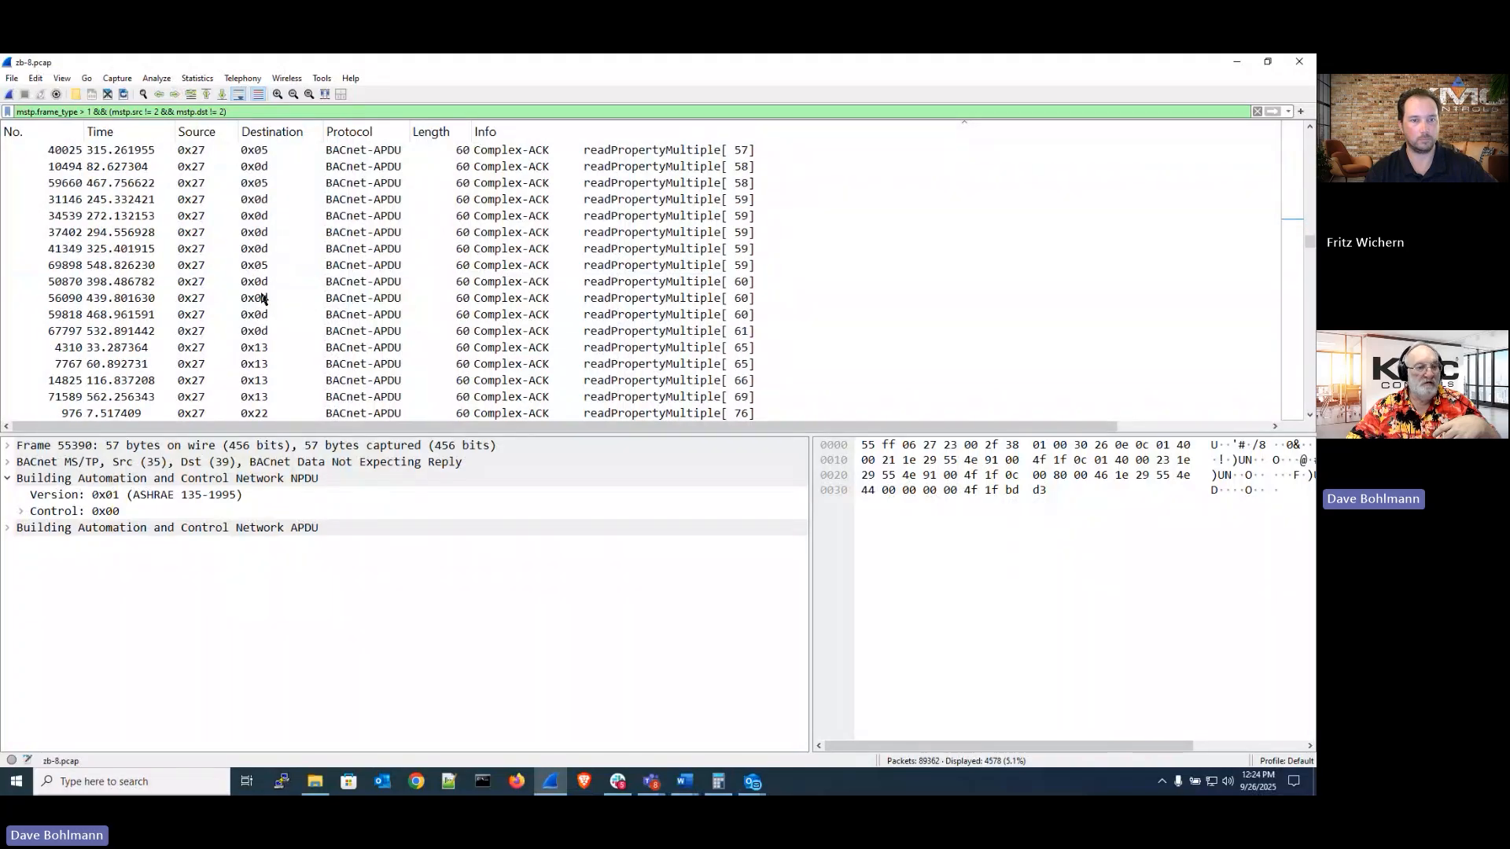
scroll(262, 297, down, 3)
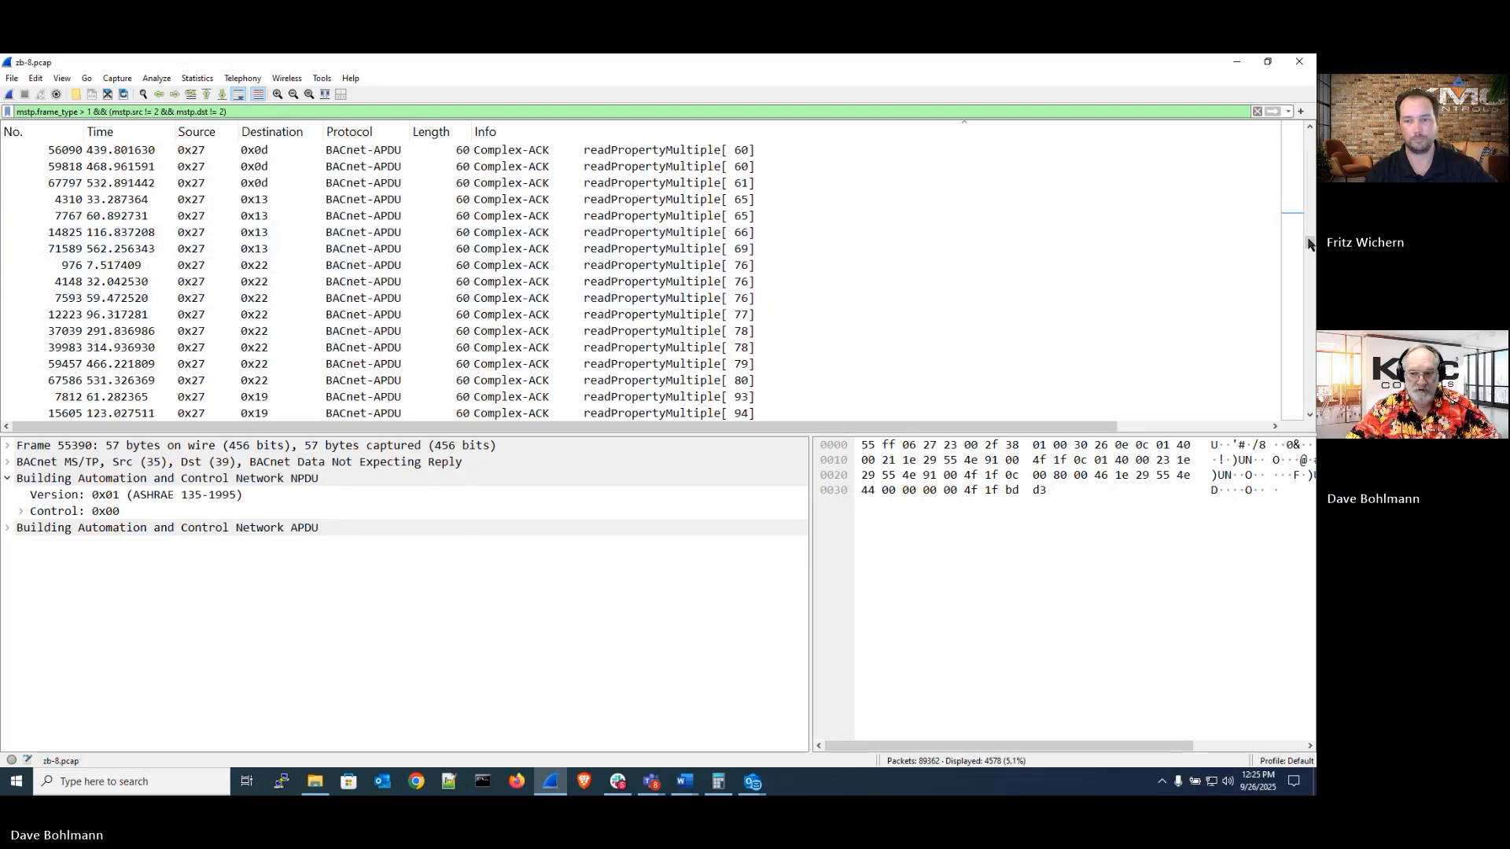
drag(1309, 242, 1296, 410)
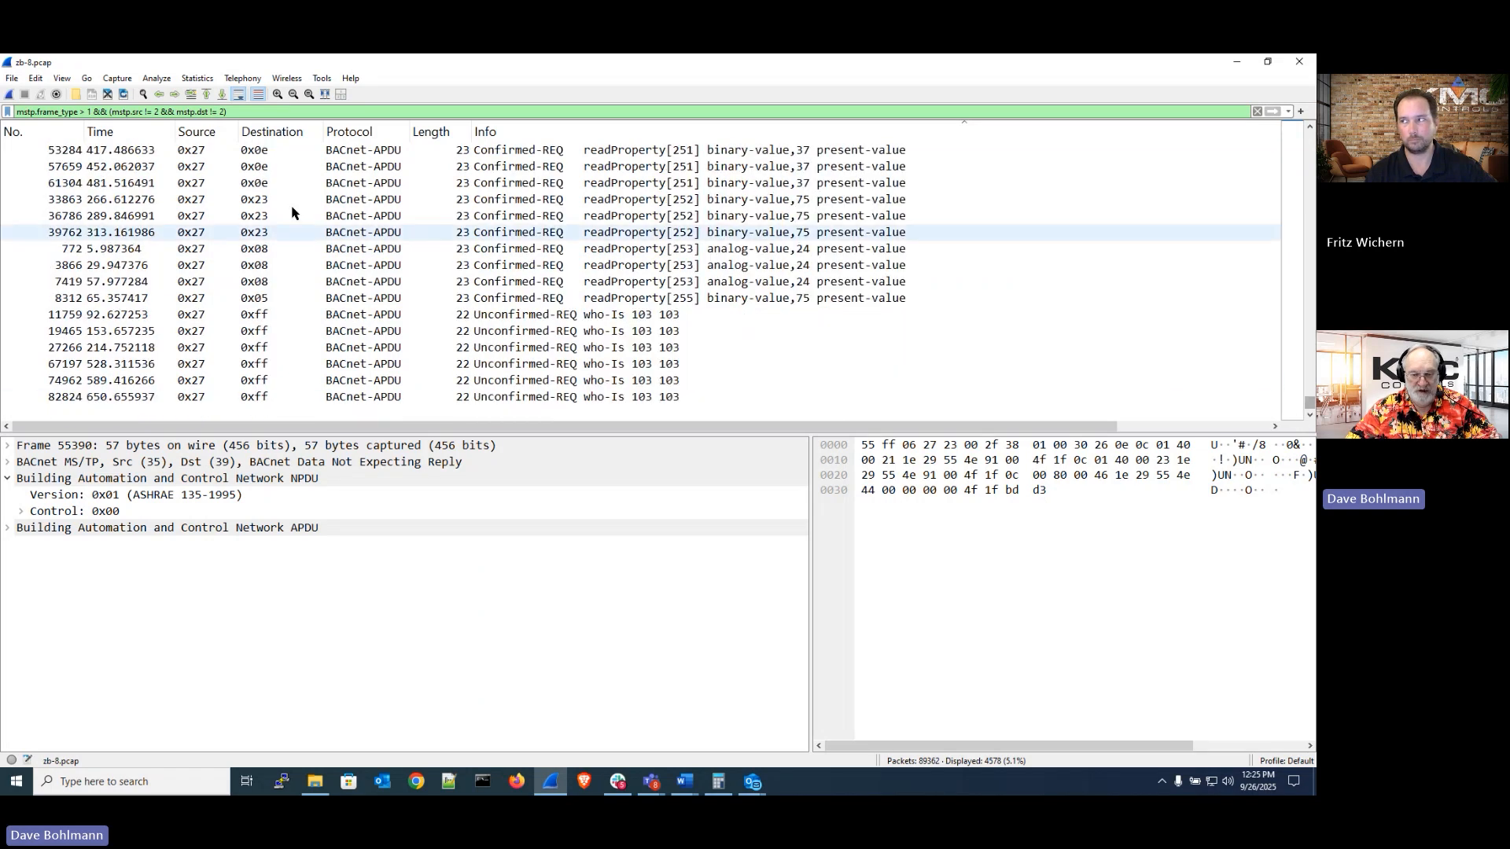
drag(1310, 403, 1309, 136)
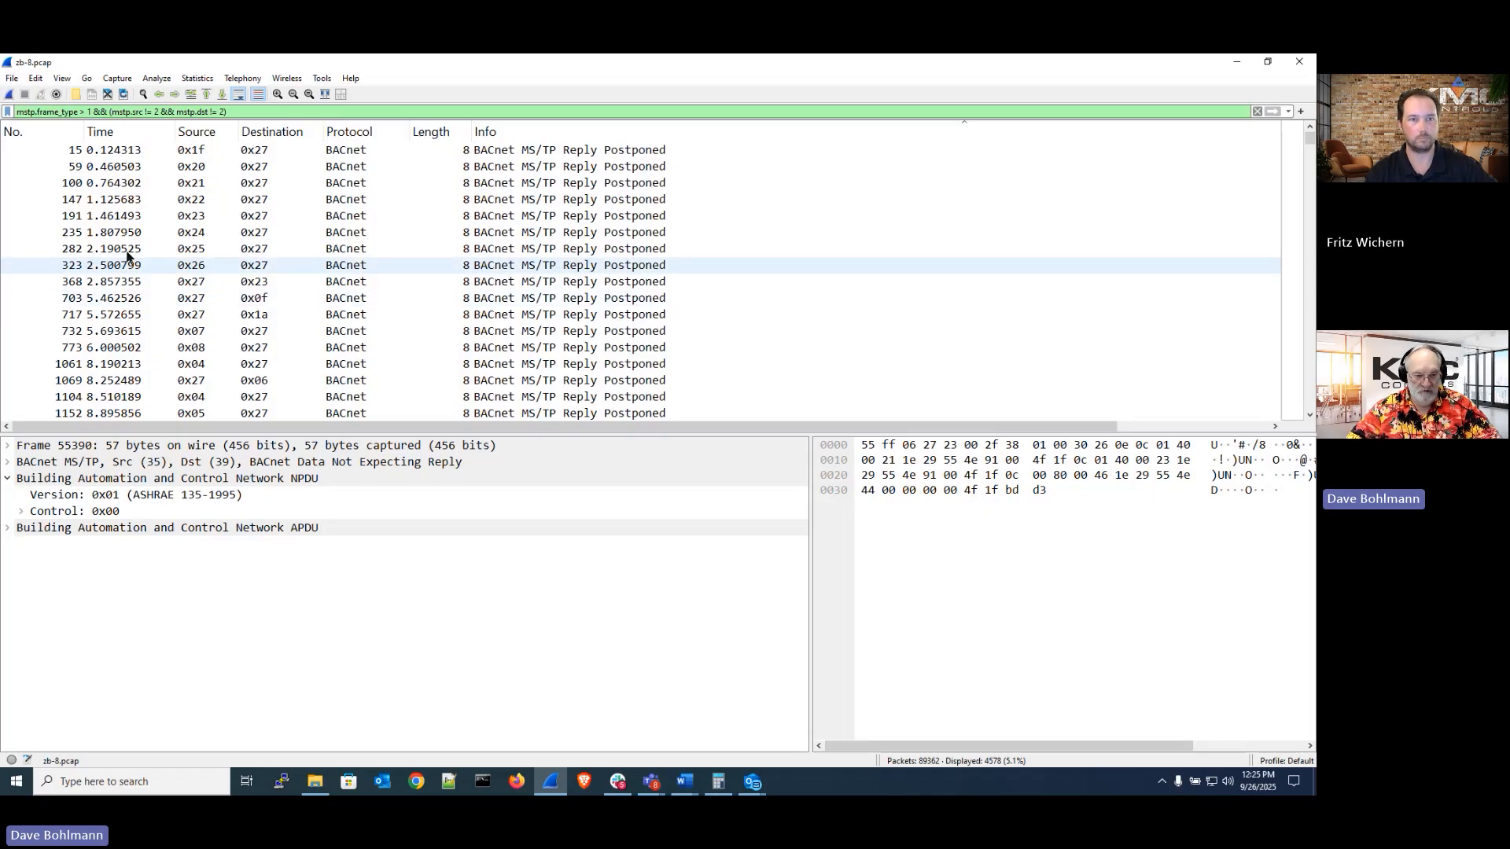
click(259, 250)
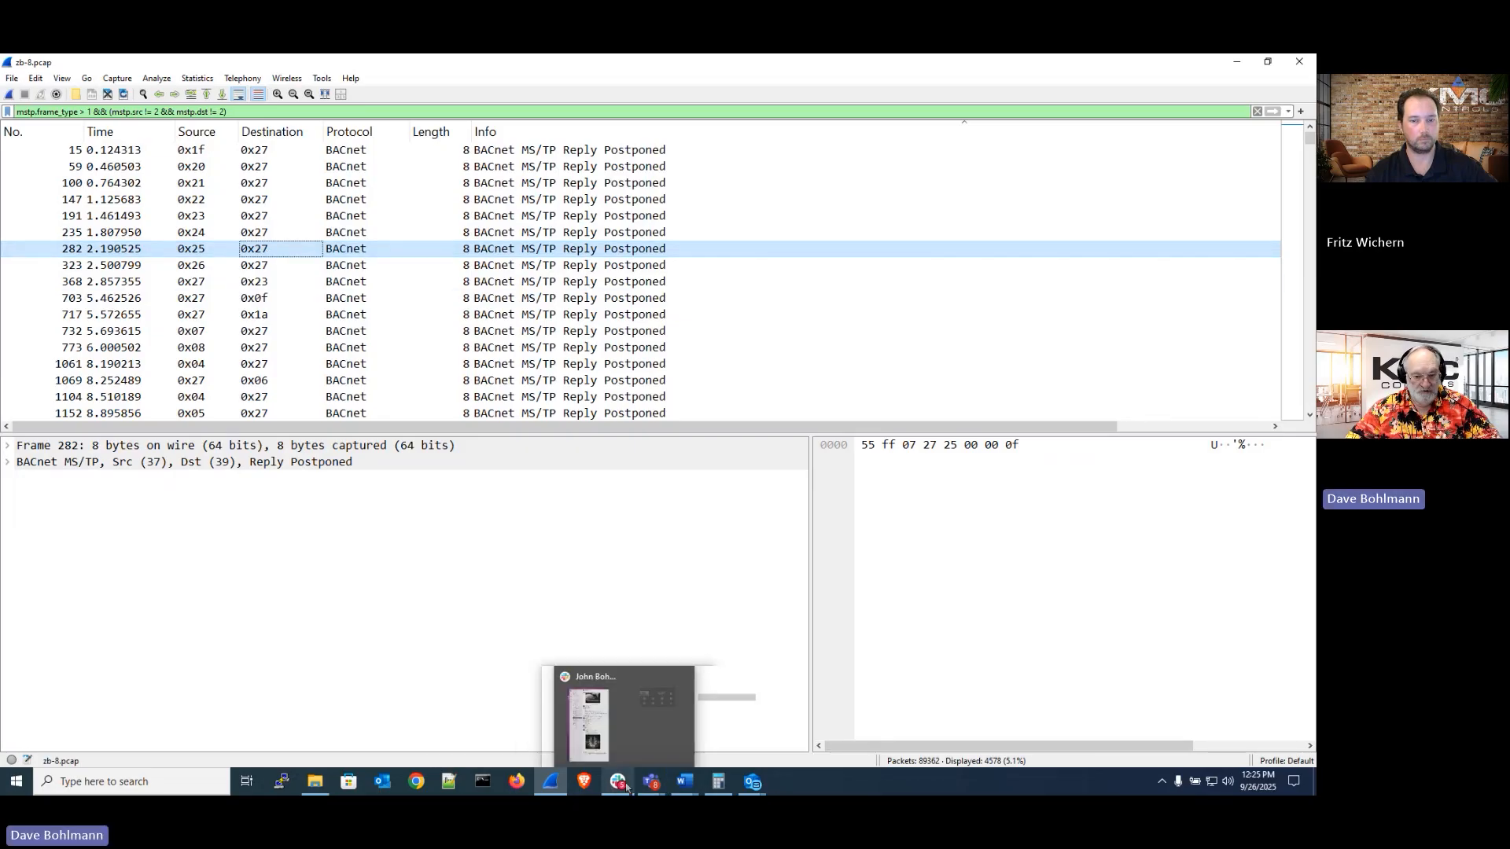
Switch to the PowerPoint presentation and advance through the slides to the zB-9 Scenario
mouse_move(650, 784)
click(555, 754)
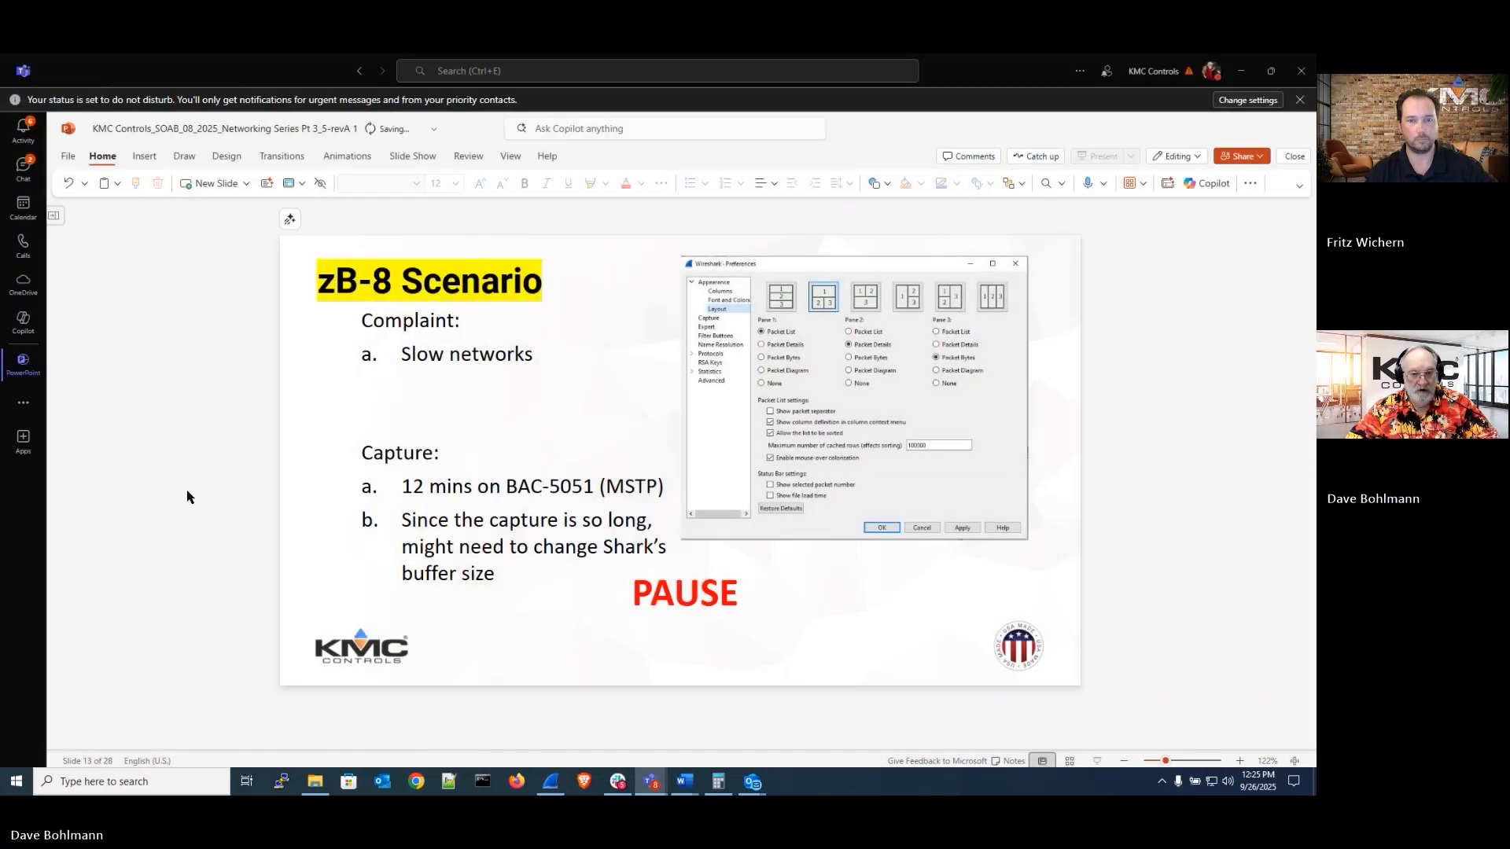
key(Page_Down)
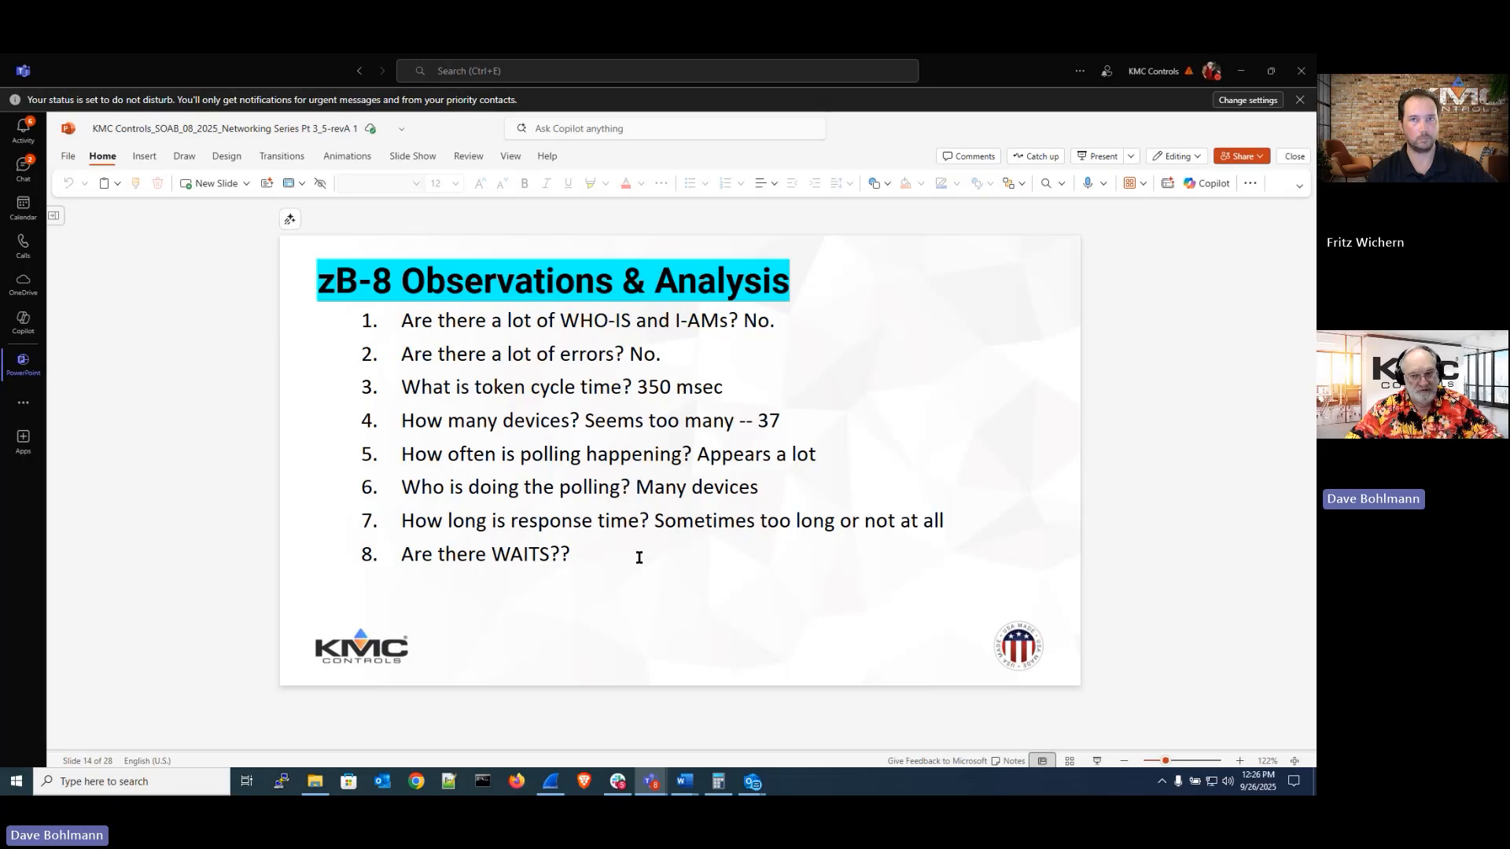
scroll(639, 558, down, 1)
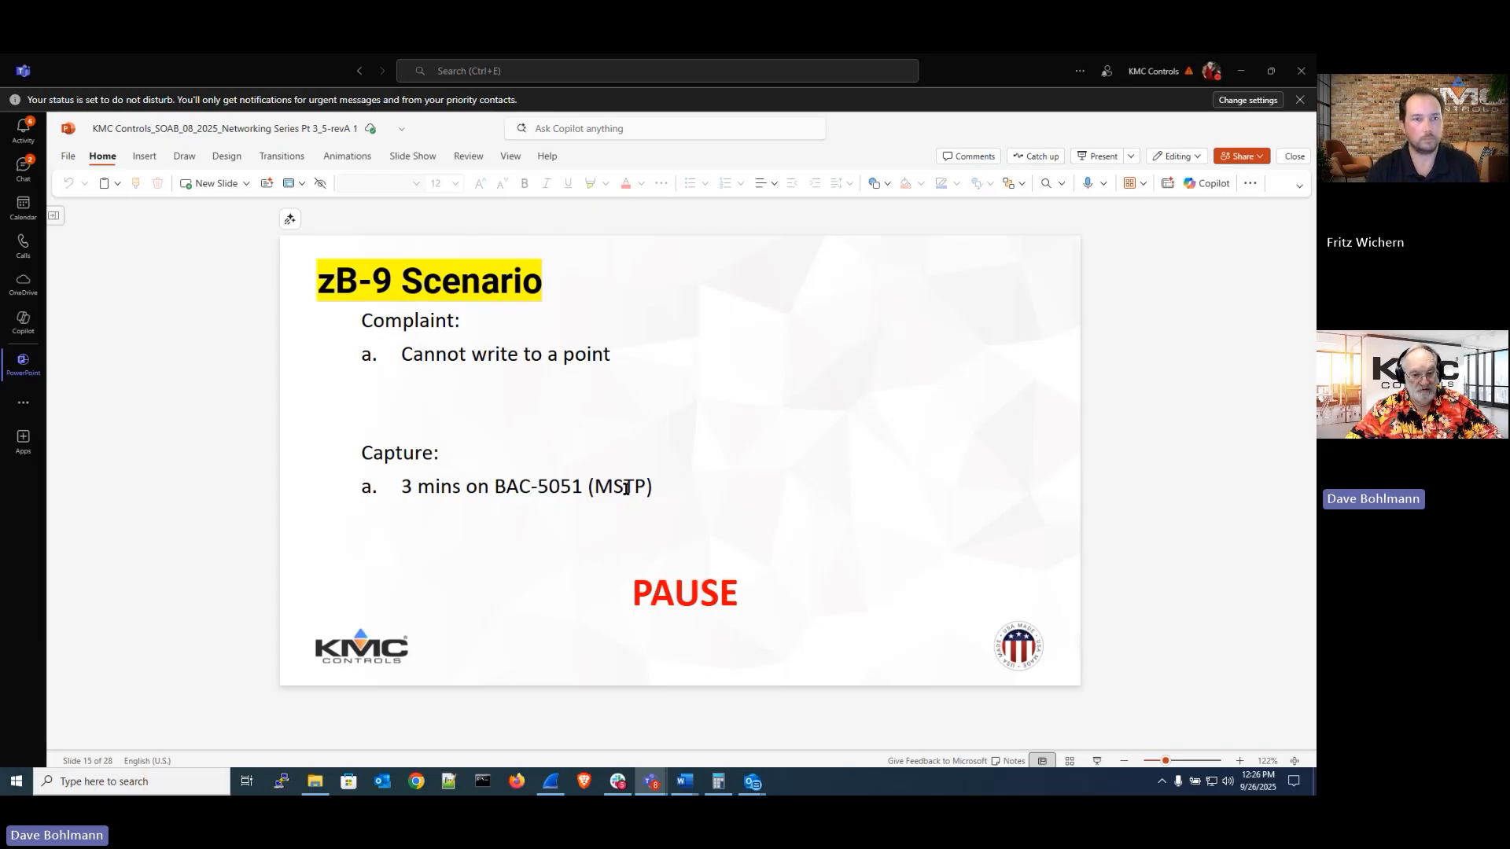
Return to Wireshark and open the recent capture file zb-9.pcap
click(551, 782)
click(8, 79)
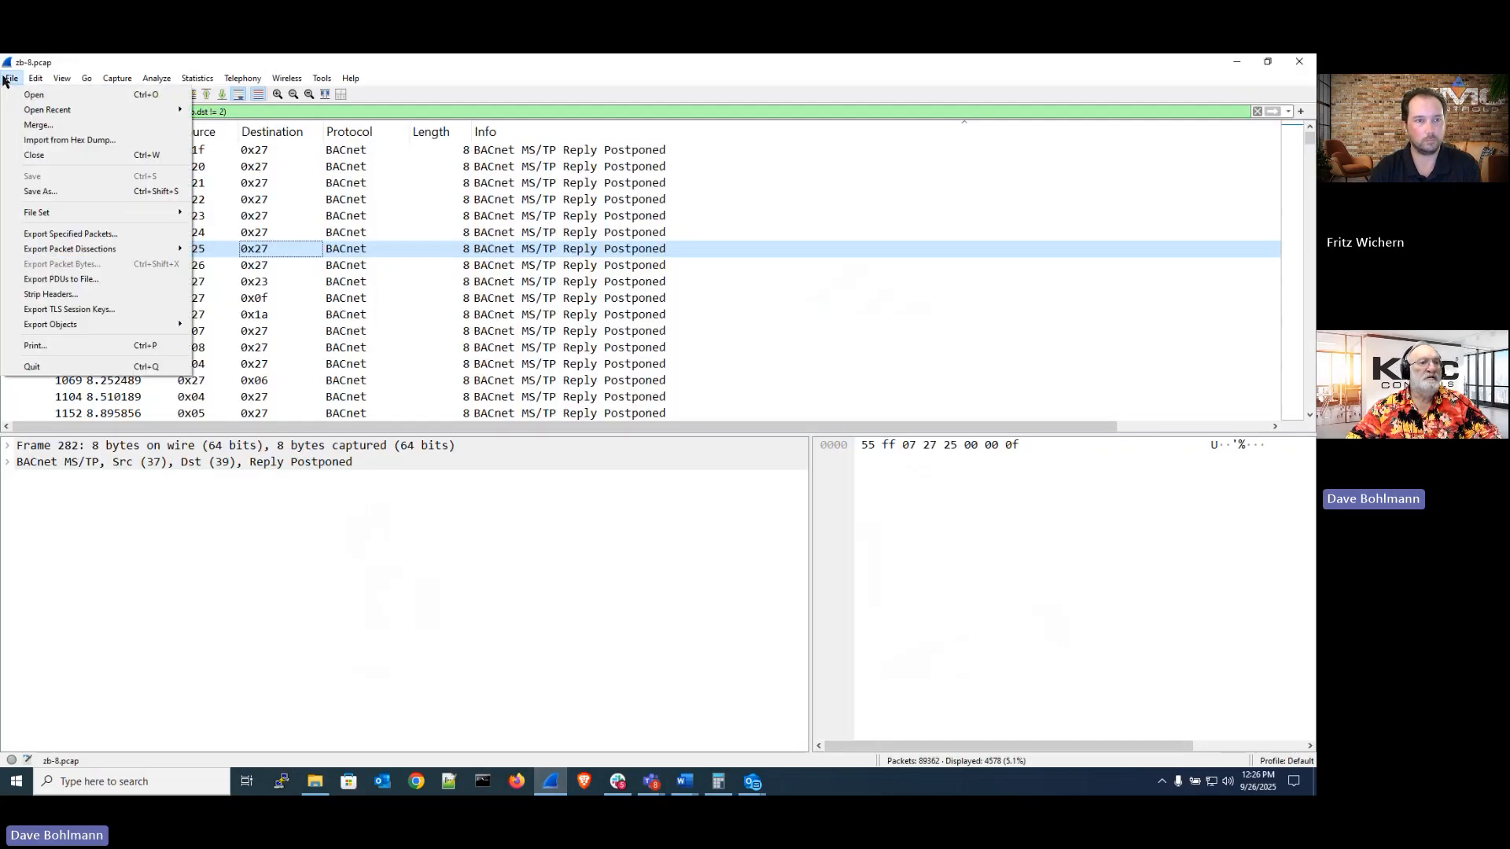
mouse_move(49, 110)
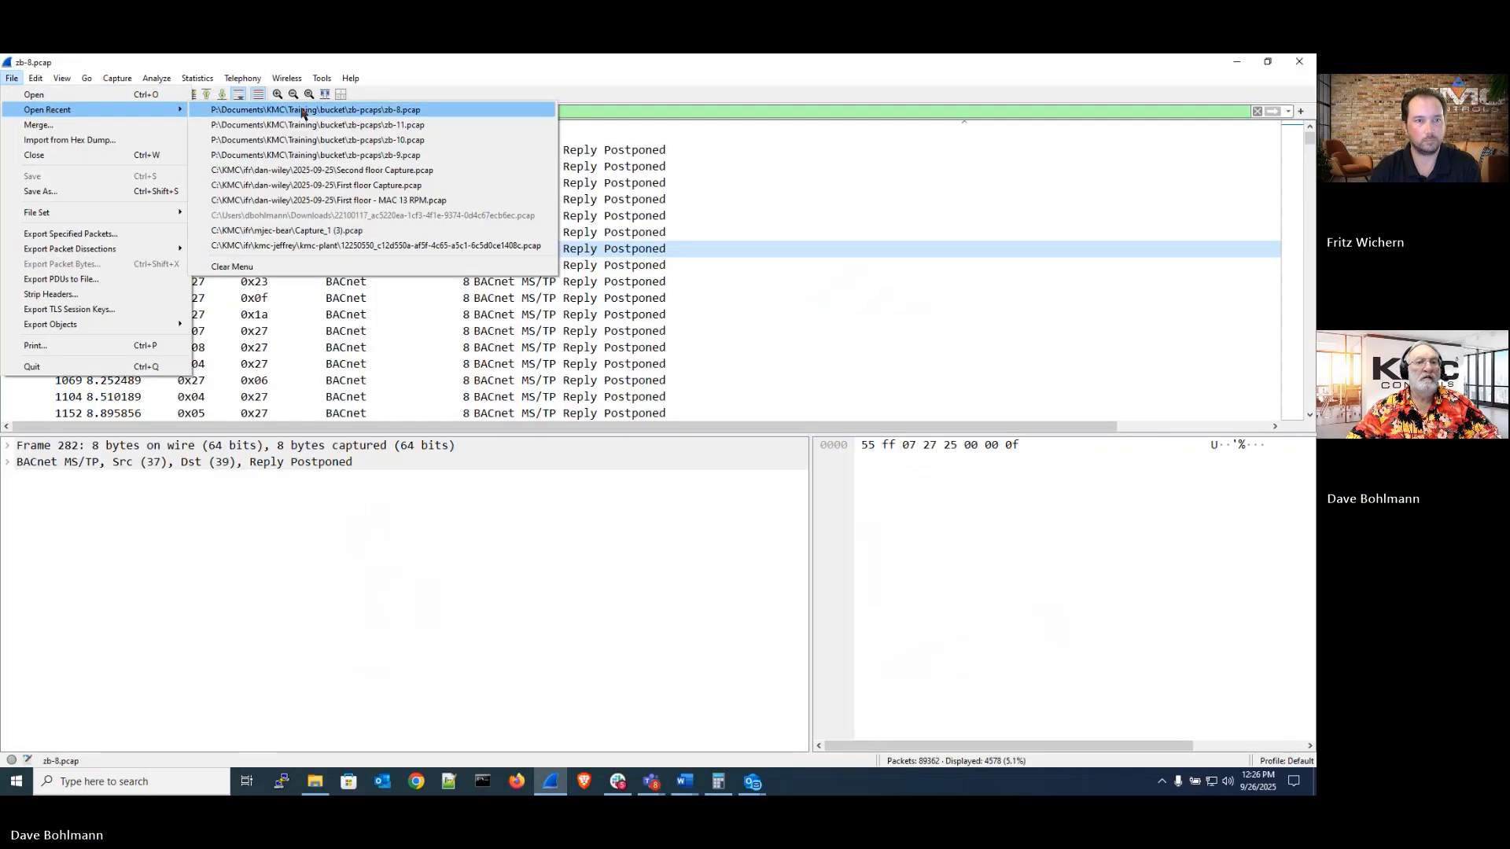
click(322, 154)
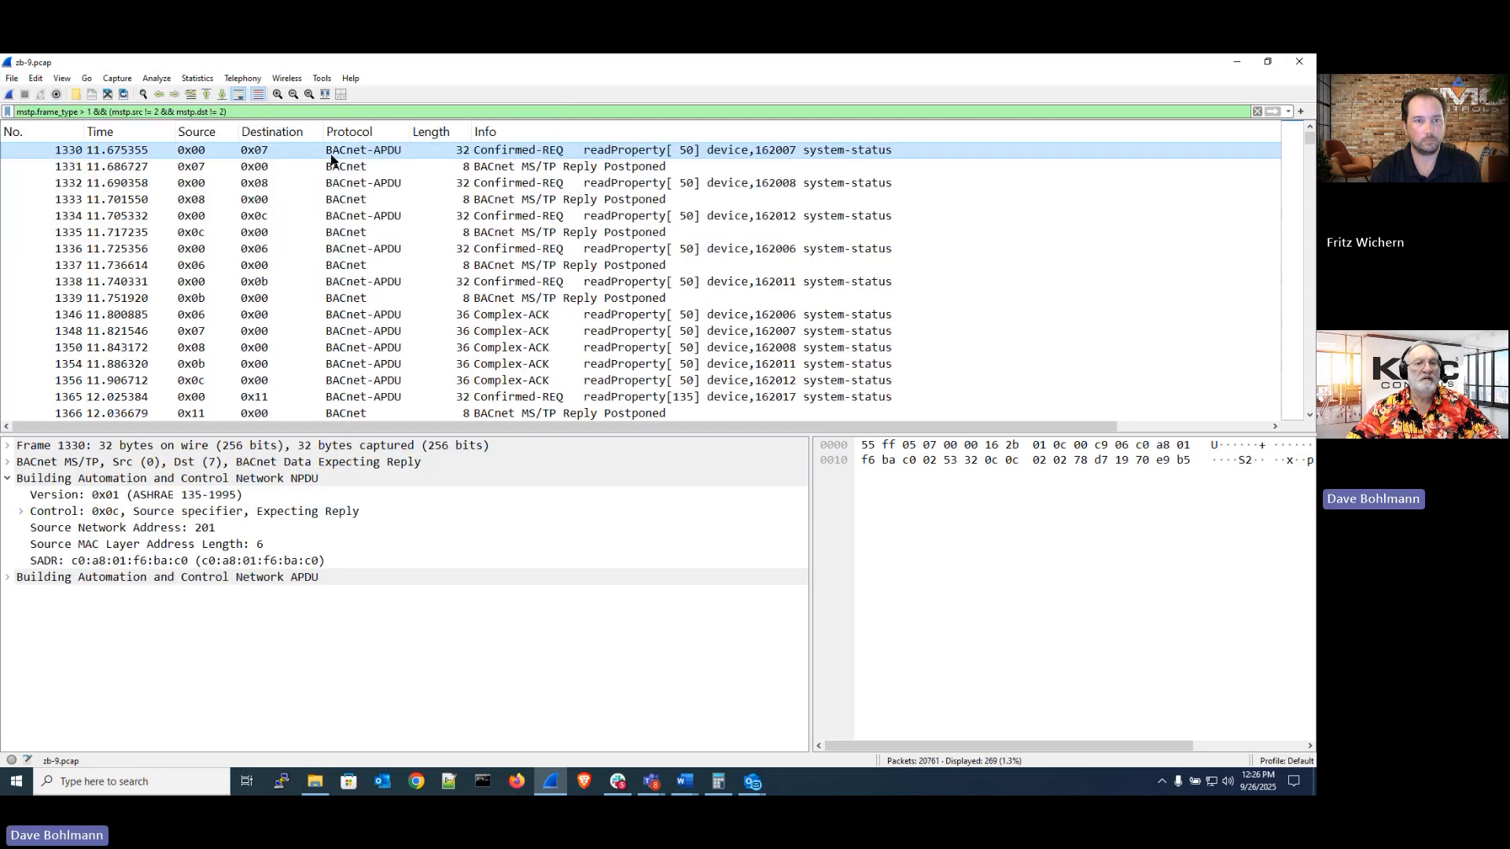
Shorten the display filter to mstp.frame_type > 1 and apply it
click(566, 318)
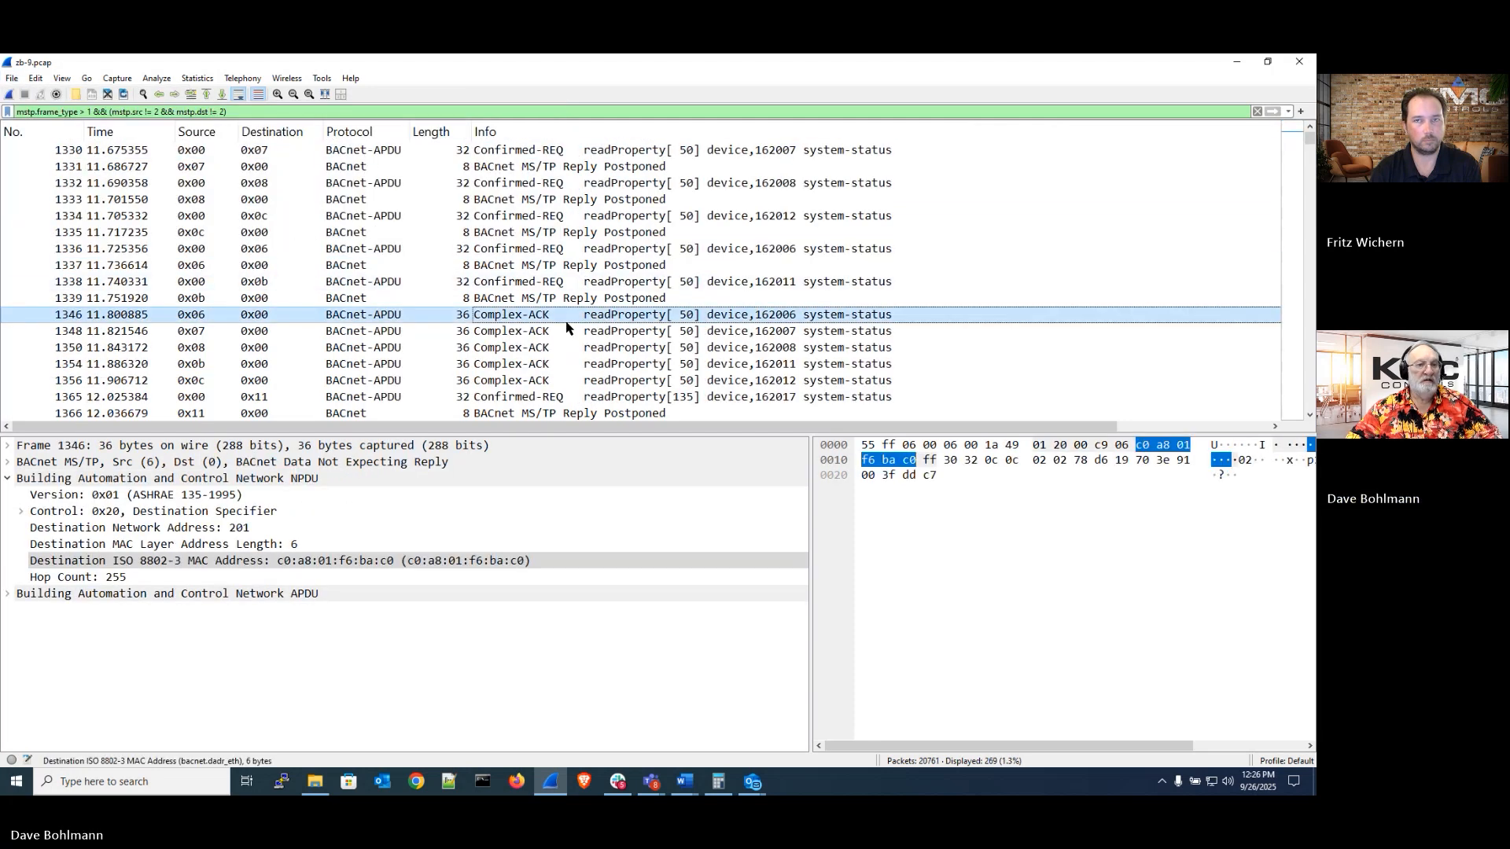
click(309, 112)
key(BackSpace)
key(BackSpace)
key(BackSpace)
key(BackSpace)
key(BackSpace)
key(BackSpace)
key(BackSpace)
key(BackSpace)
key(BackSpace)
key(BackSpace)
key(BackSpace)
key(BackSpace)
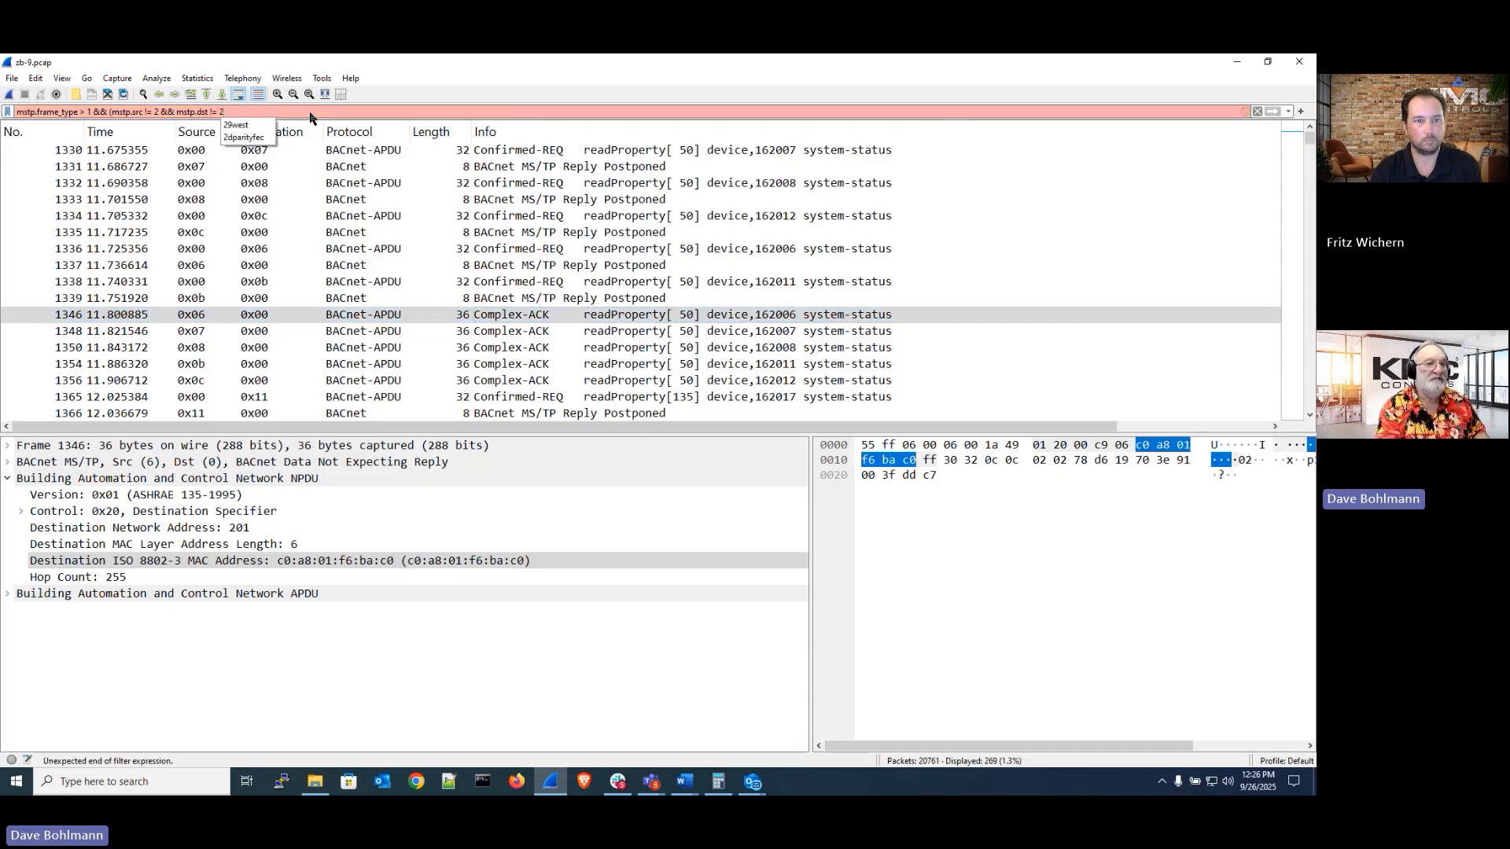
key(BackSpace)
key(BackSpace)
key(BackSpace)
key(BackSpace)
key(BackSpace)
key(BackSpace)
key(BackSpace)
key(BackSpace)
key(BackSpace)
key(BackSpace)
key(BackSpace)
key(BackSpace)
key(BackSpace)
key(BackSpace)
key(BackSpace)
key(BackSpace)
key(BackSpace)
key(BackSpace)
key(BackSpace)
key(BackSpace)
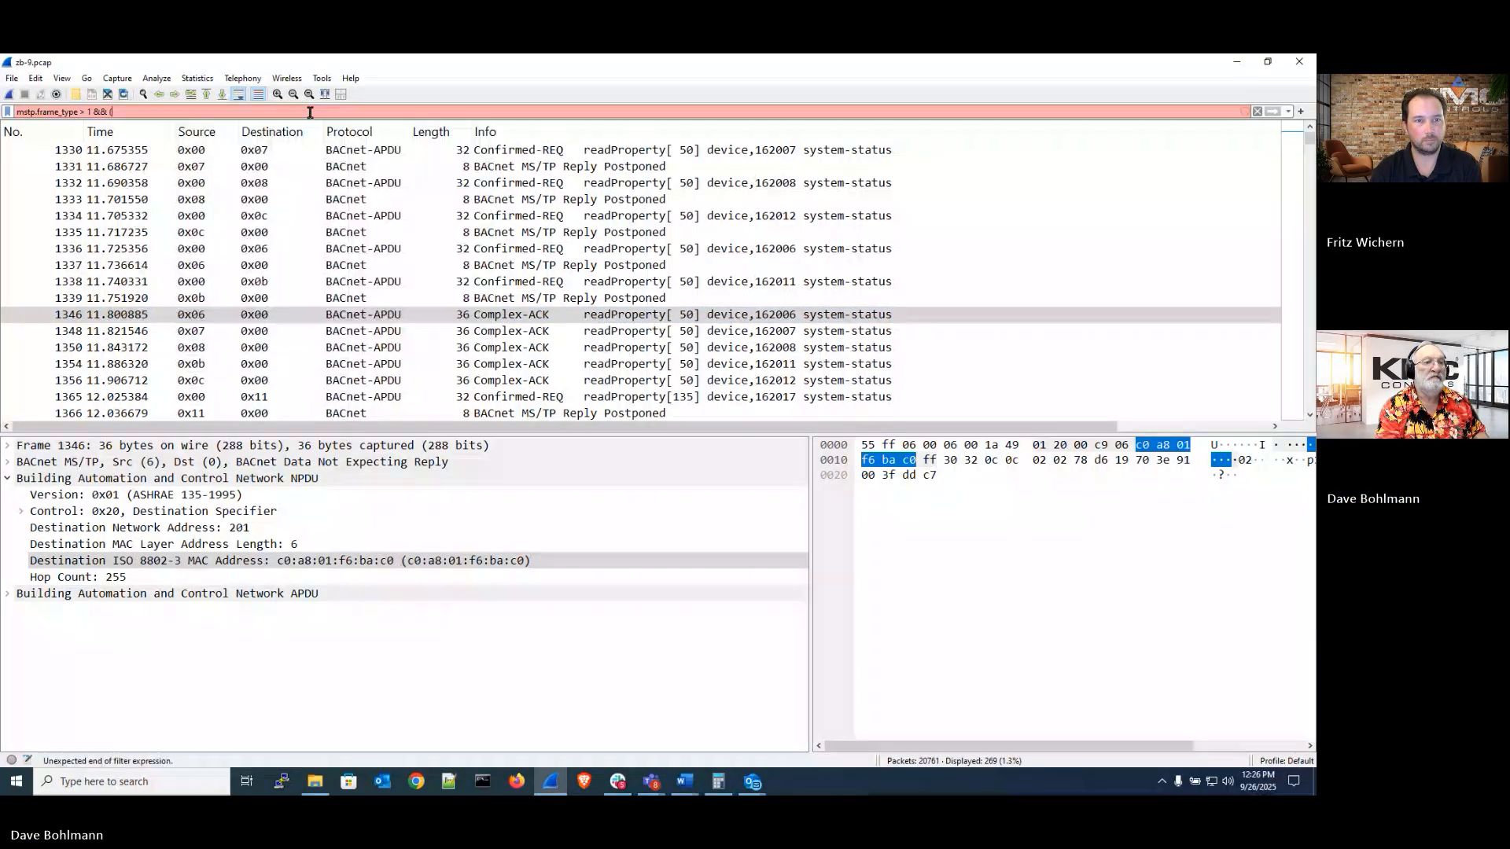
key(Return)
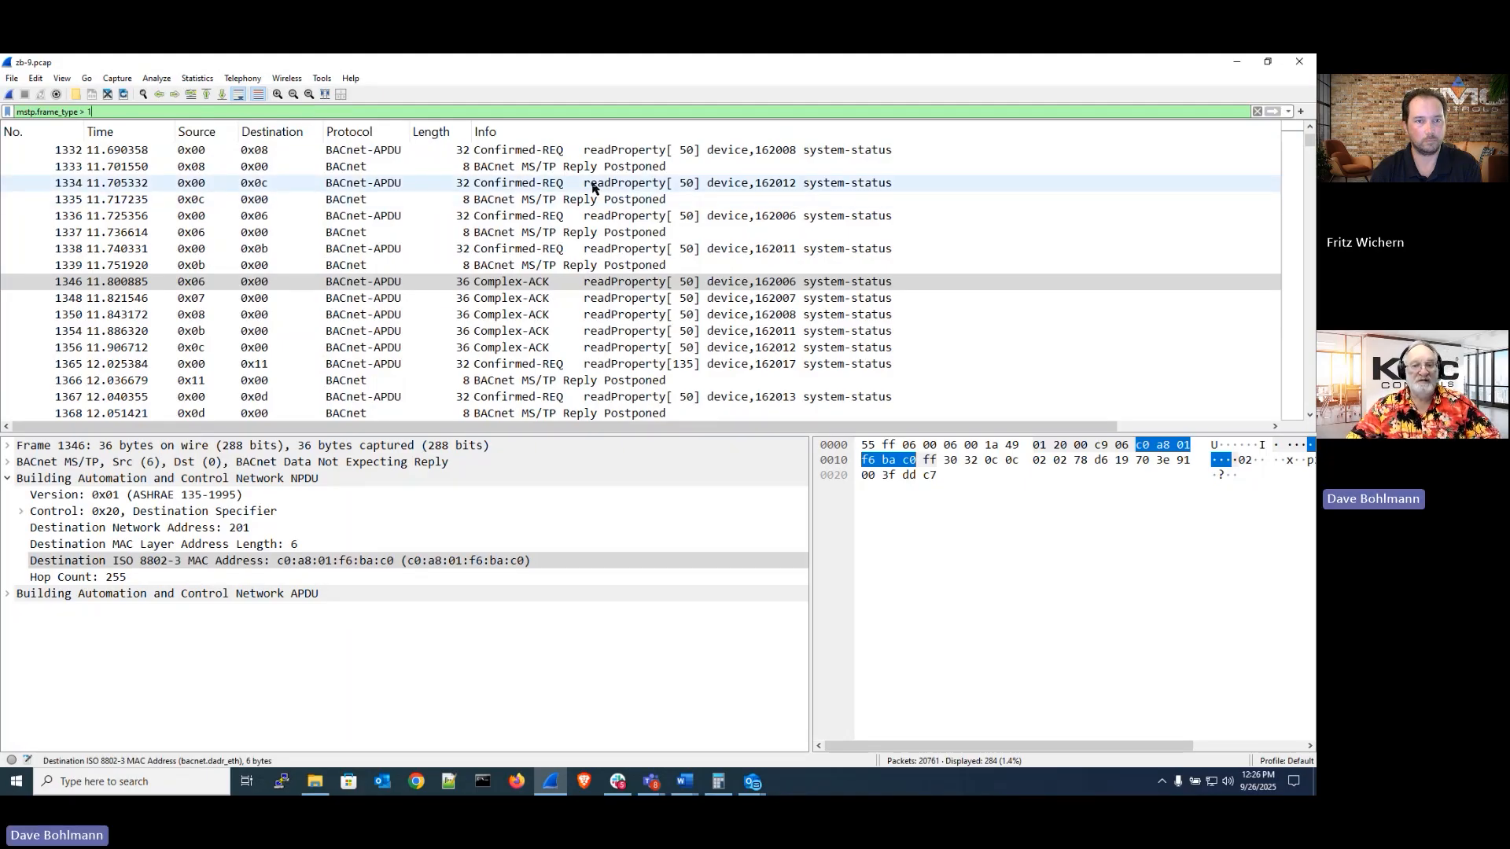
Sort the packet list by the Info column and browse the readProperty responses from each station
scroll(594, 187, down, 7)
scroll(596, 186, down, 5)
scroll(600, 186, up, 6)
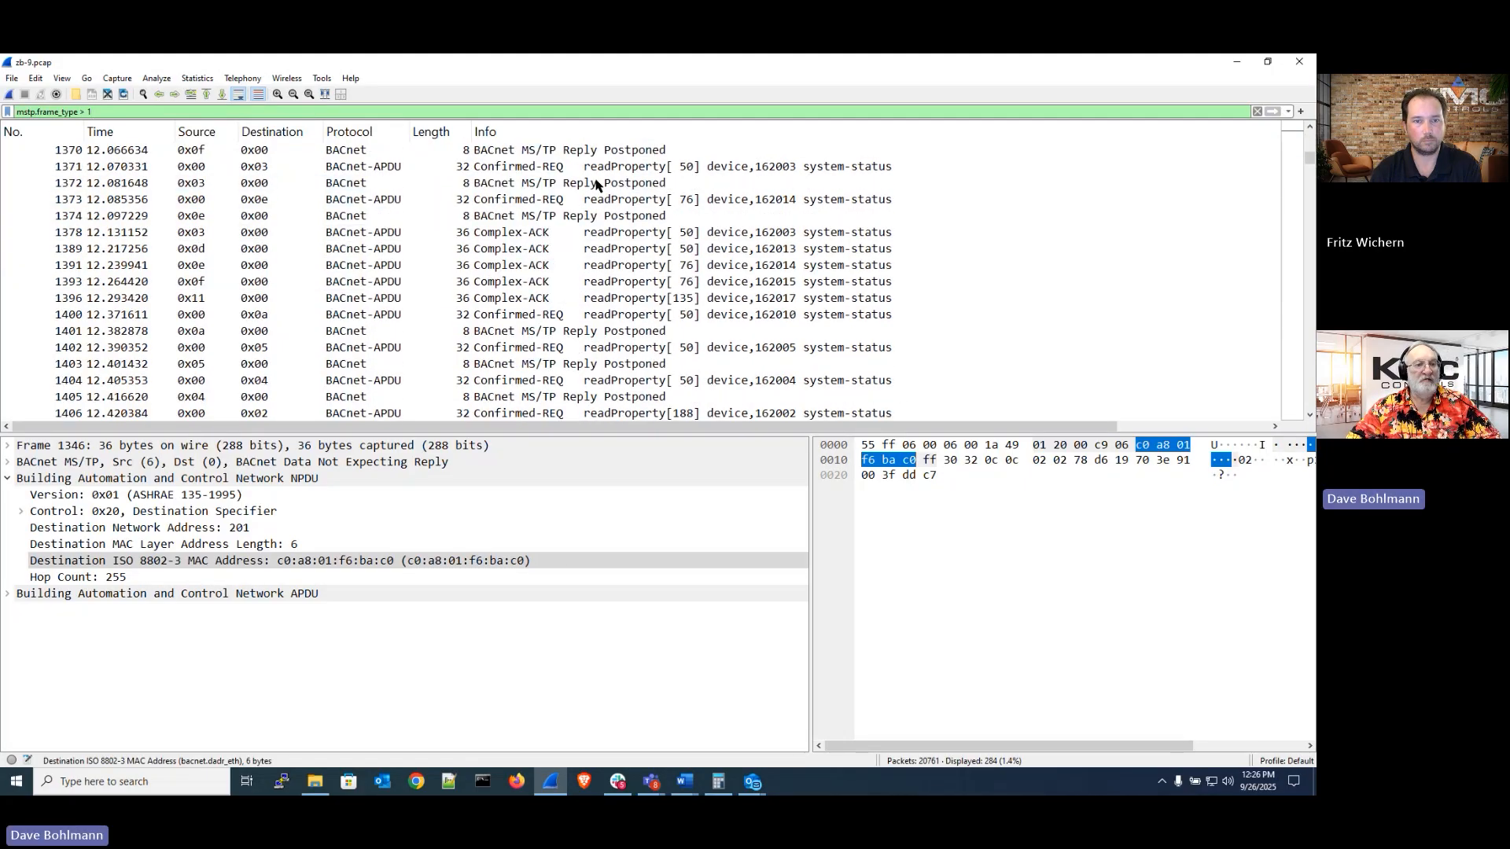
click(614, 132)
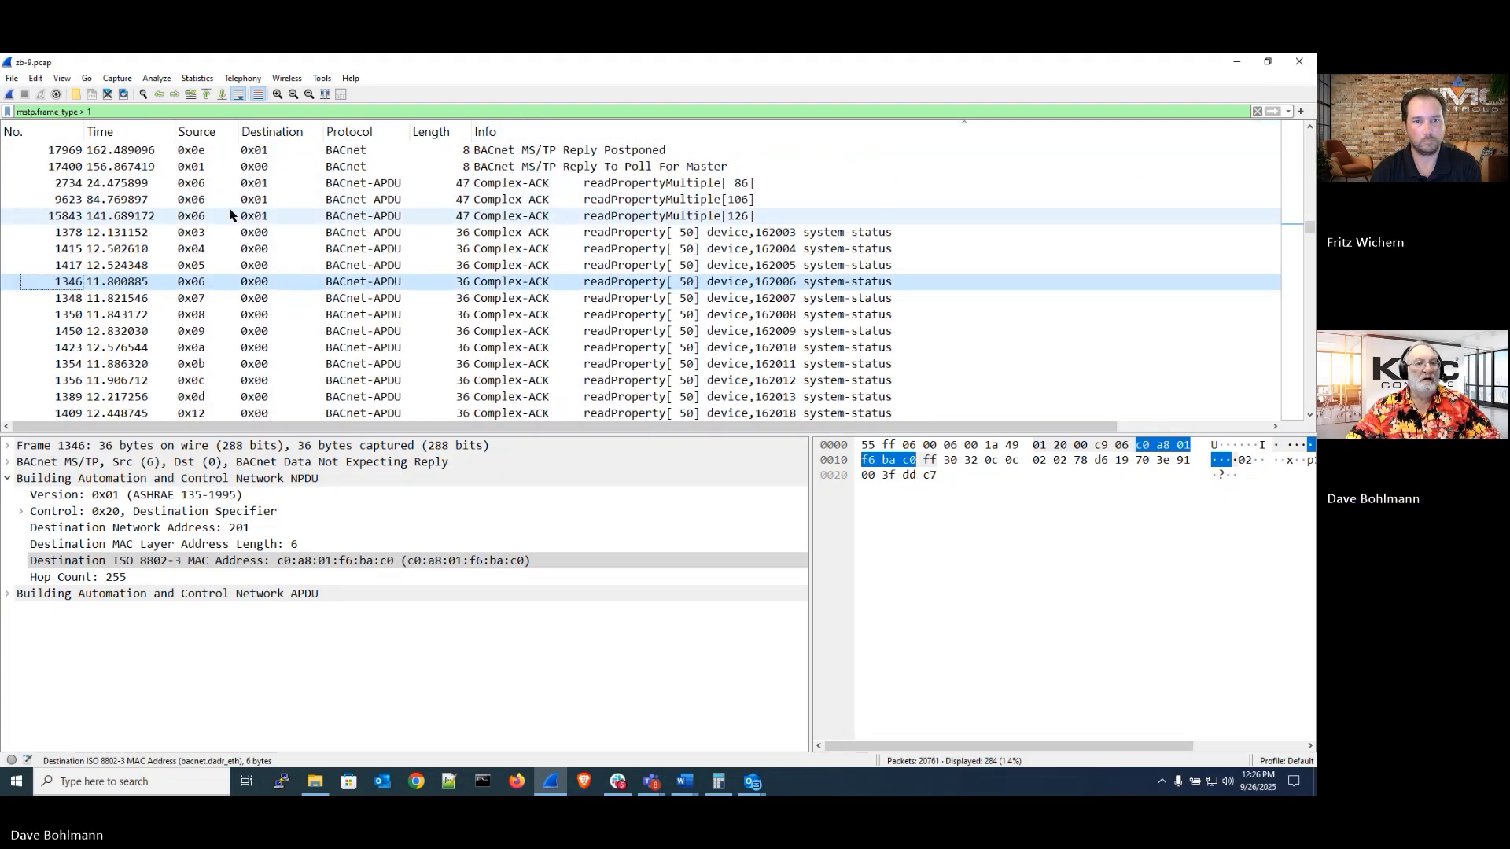
click(262, 234)
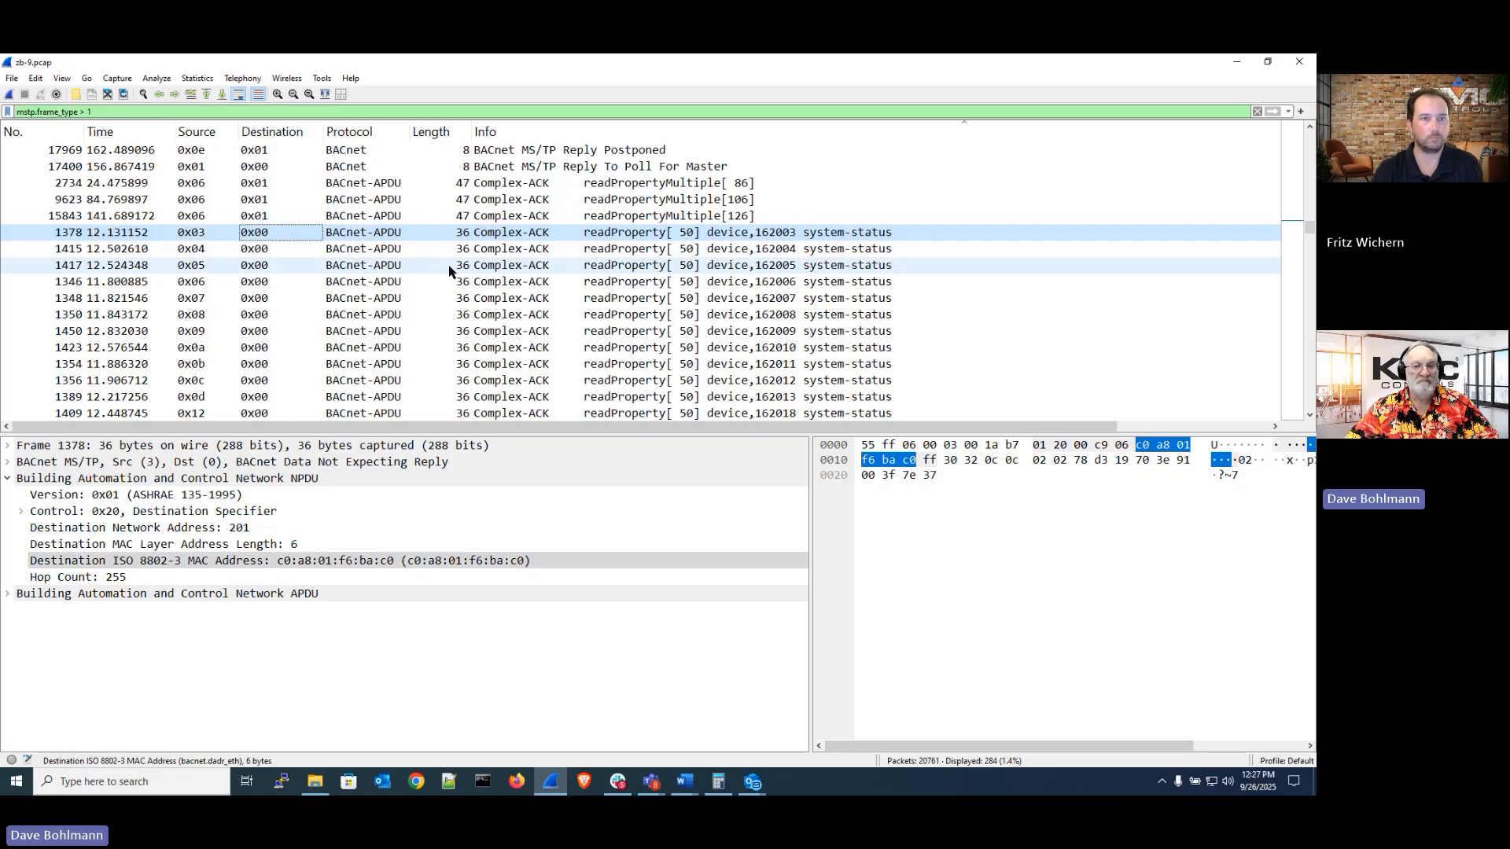
scroll(449, 270, down, 10)
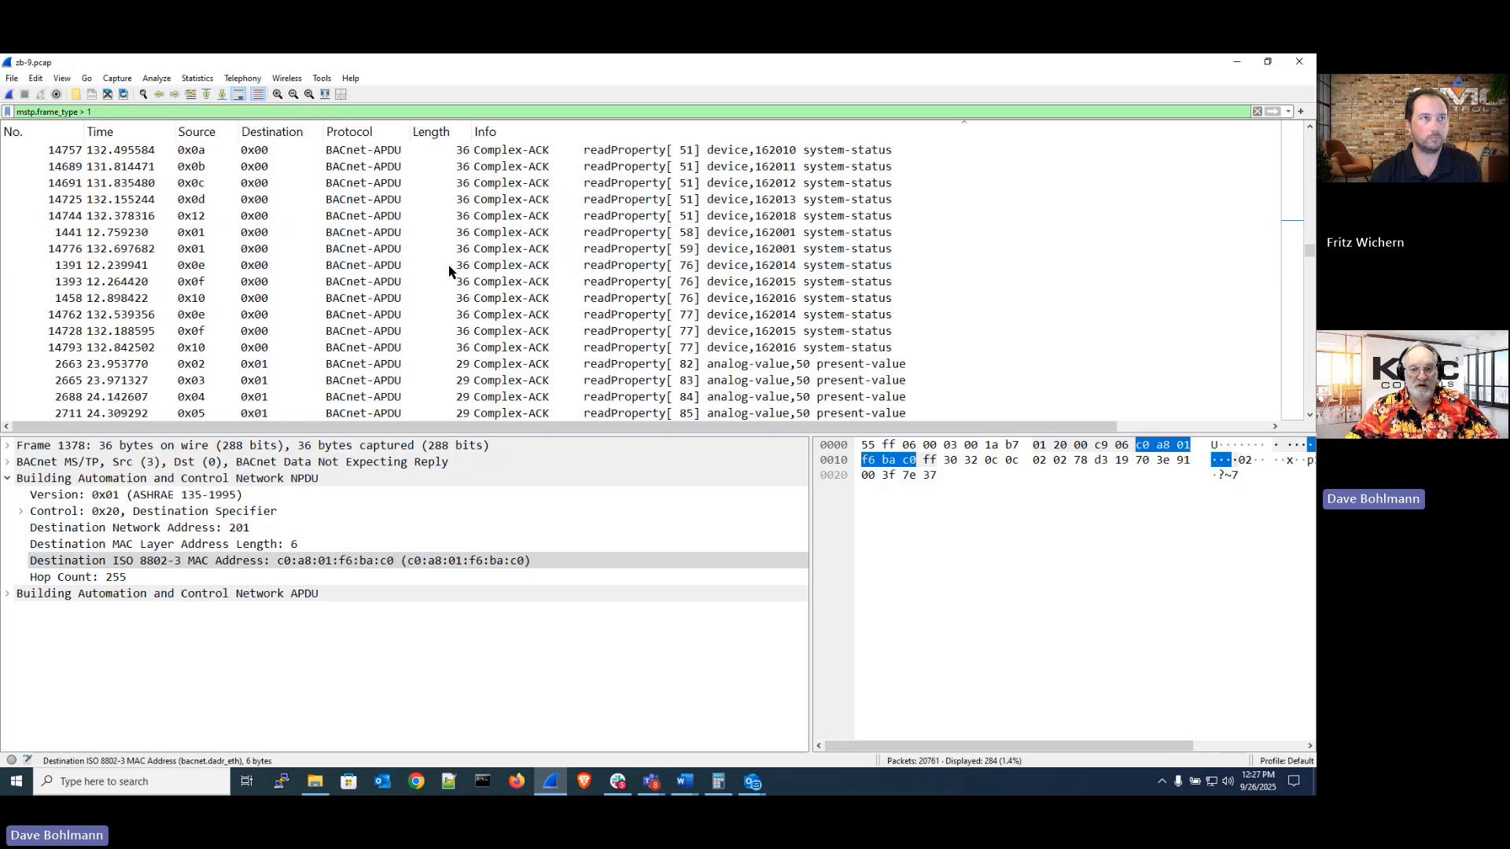
Glance at the zB-9 Scenario slide in the presentation and return to the Wireshark capture
scroll(760, 285, up, 8)
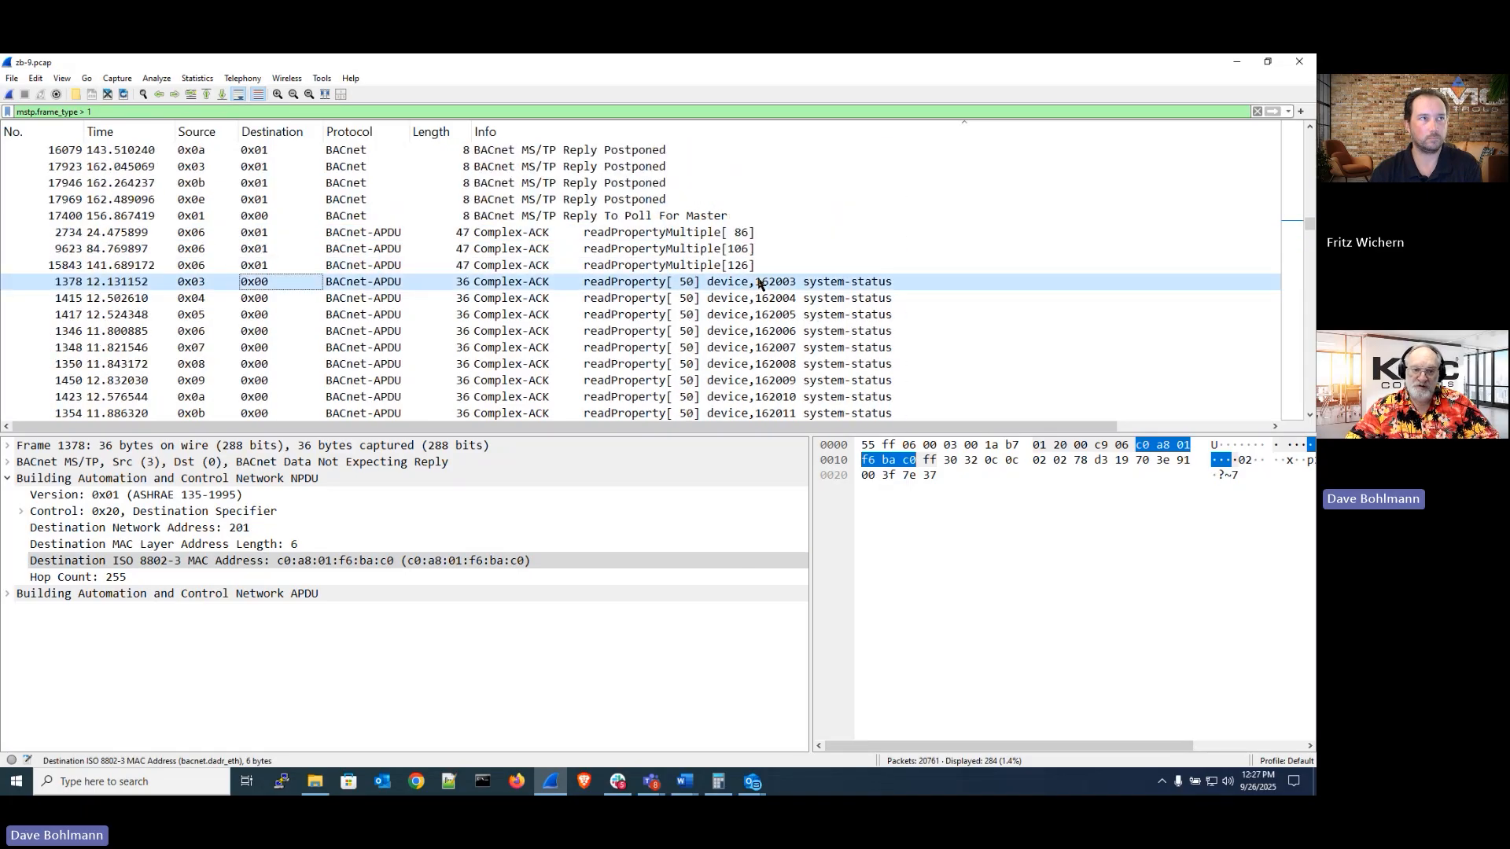
scroll(759, 284, down, 1)
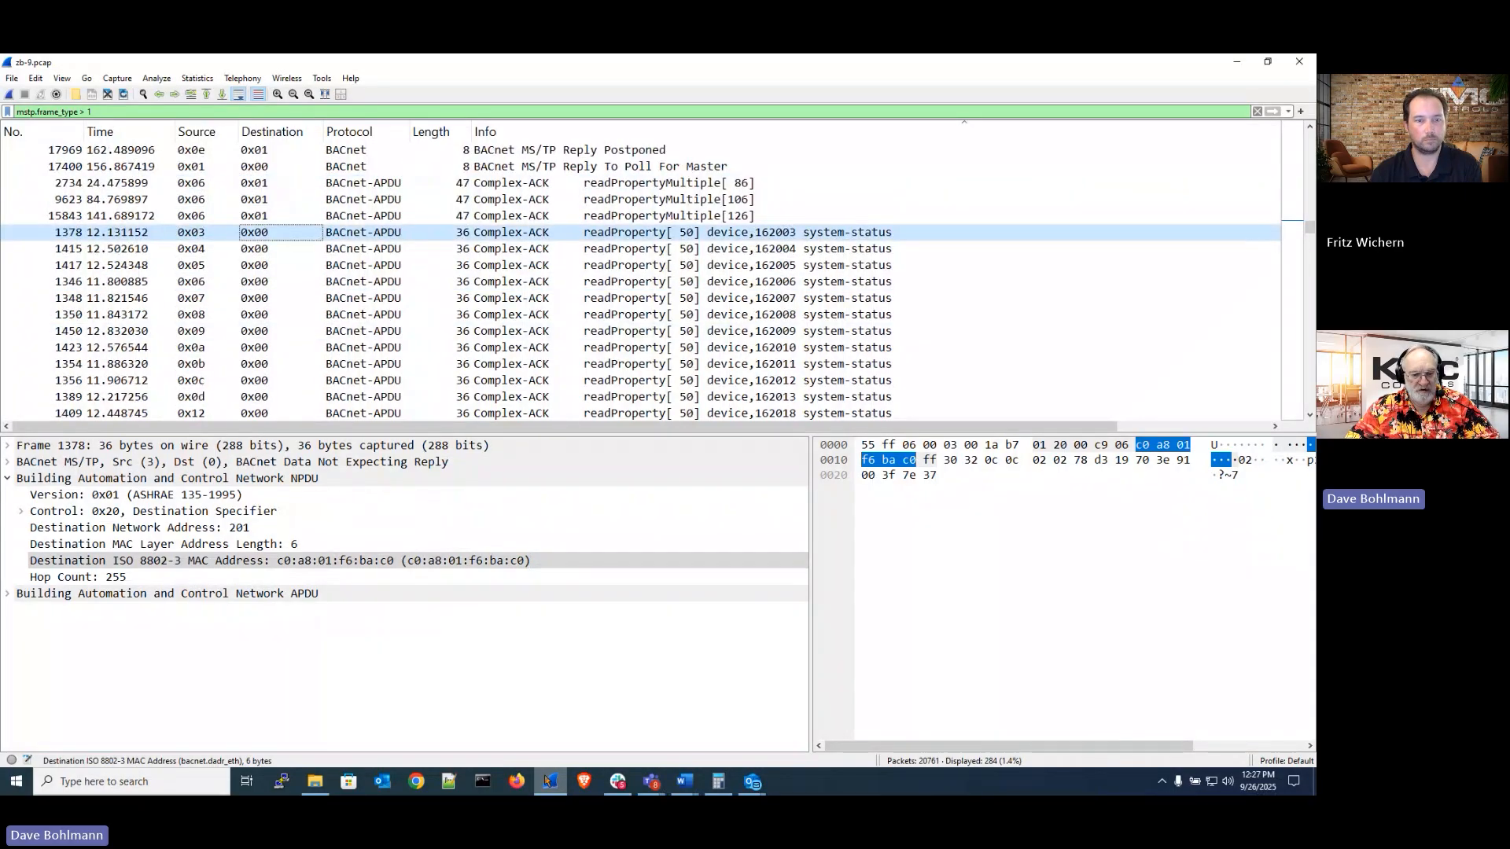
mouse_move(634, 779)
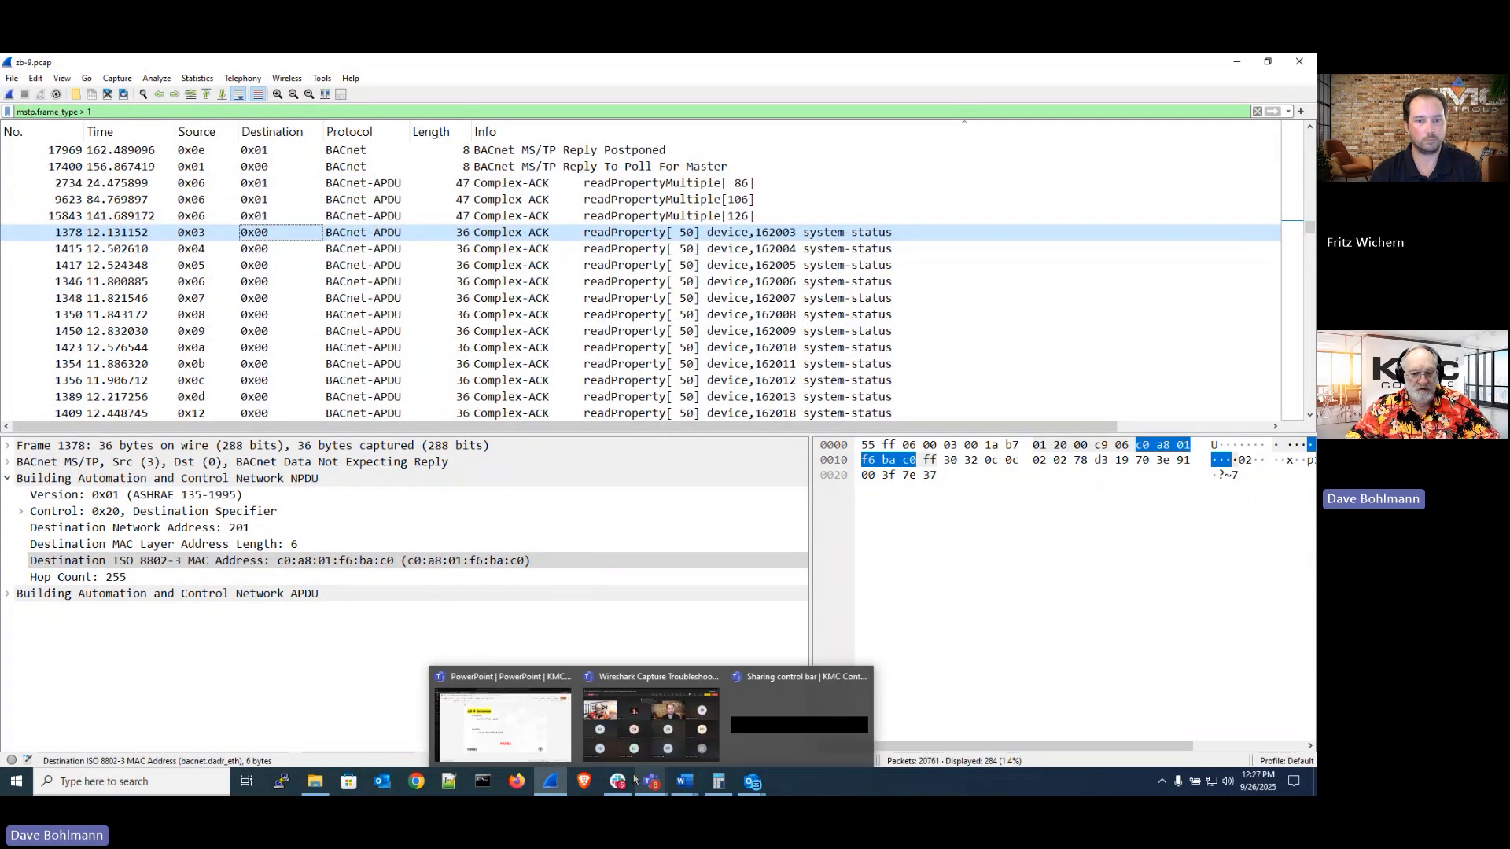
click(559, 754)
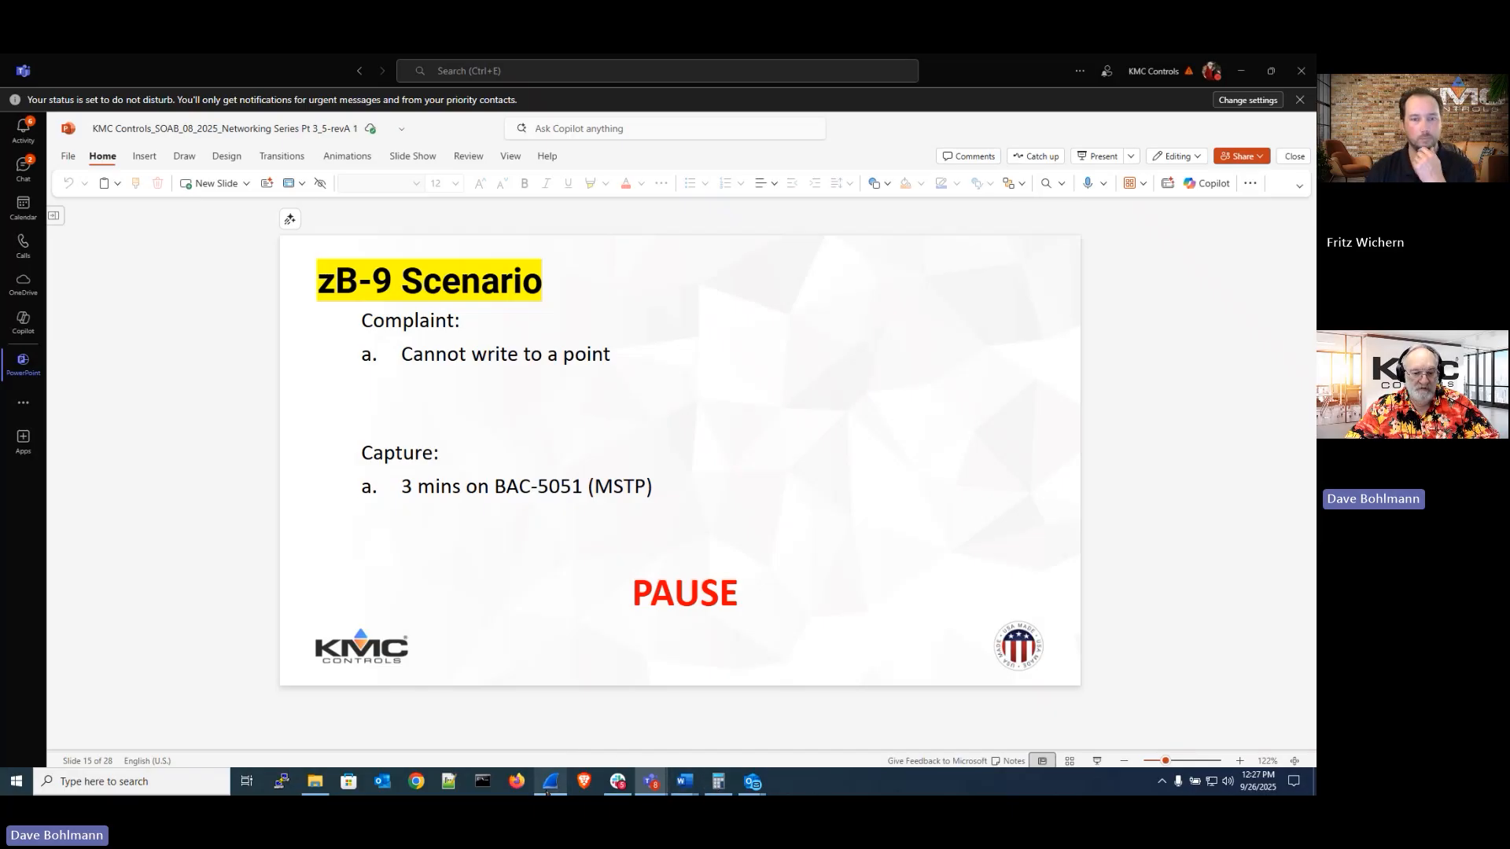
mouse_move(550, 782)
click(562, 748)
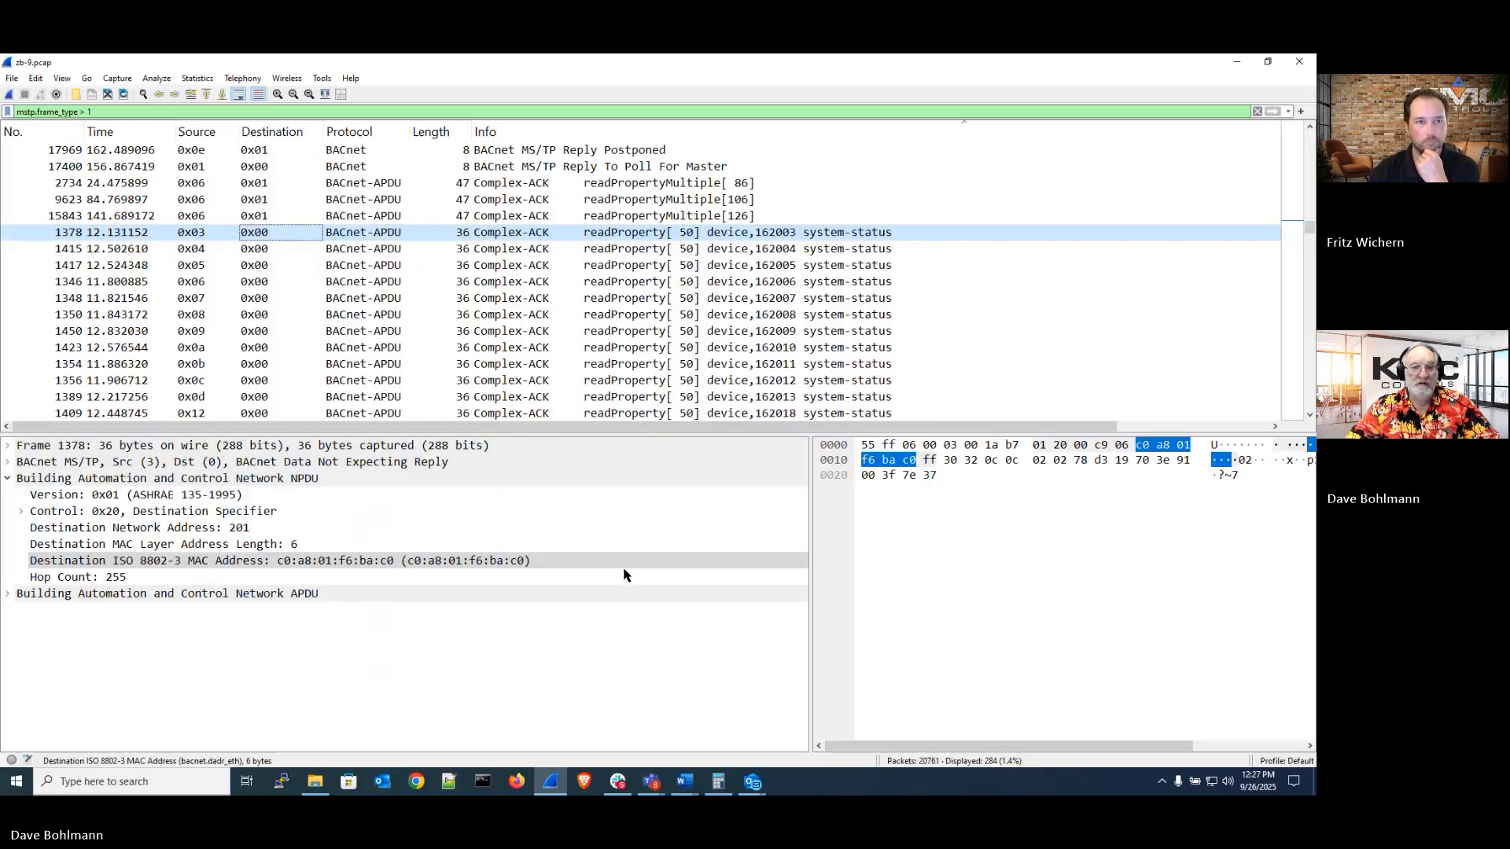
Reverse the Info column sort and scroll through the readProperty requests, responses and Reply Postponed frames
click(586, 133)
scroll(968, 219, up, 20)
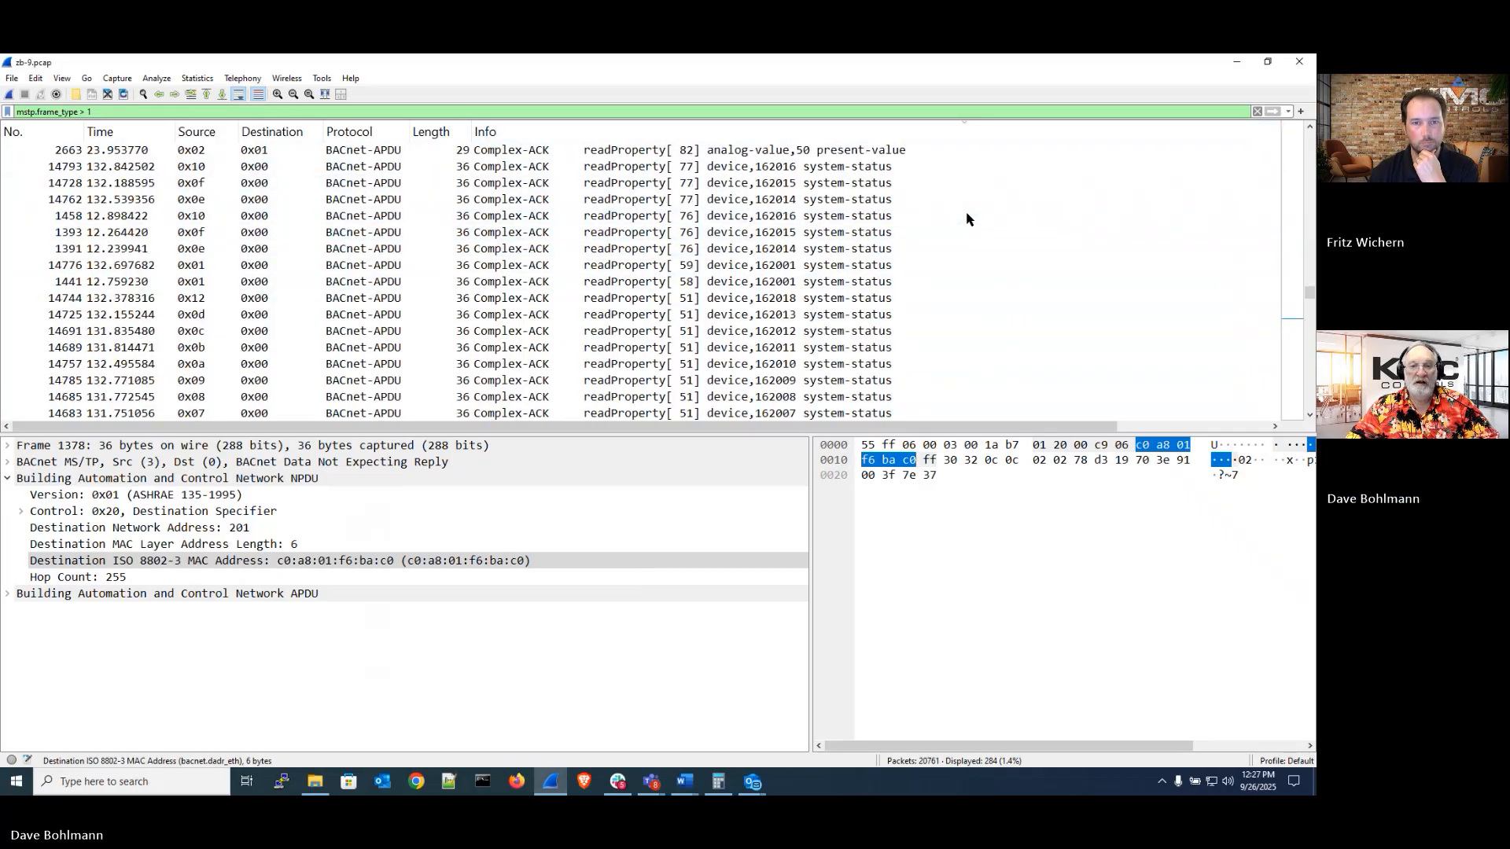
scroll(968, 218, up, 15)
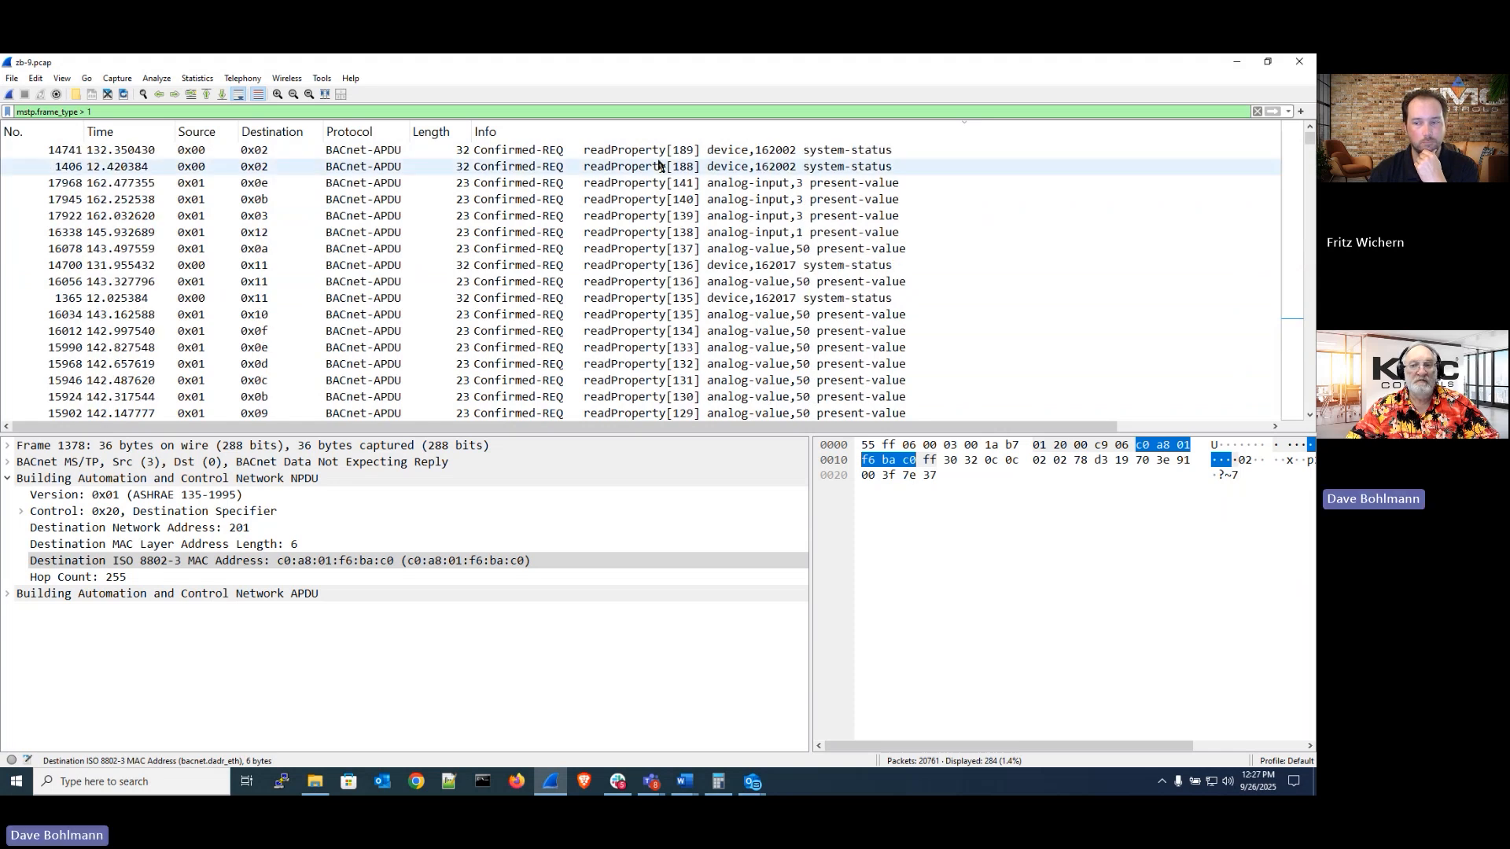
scroll(666, 156, down, 20)
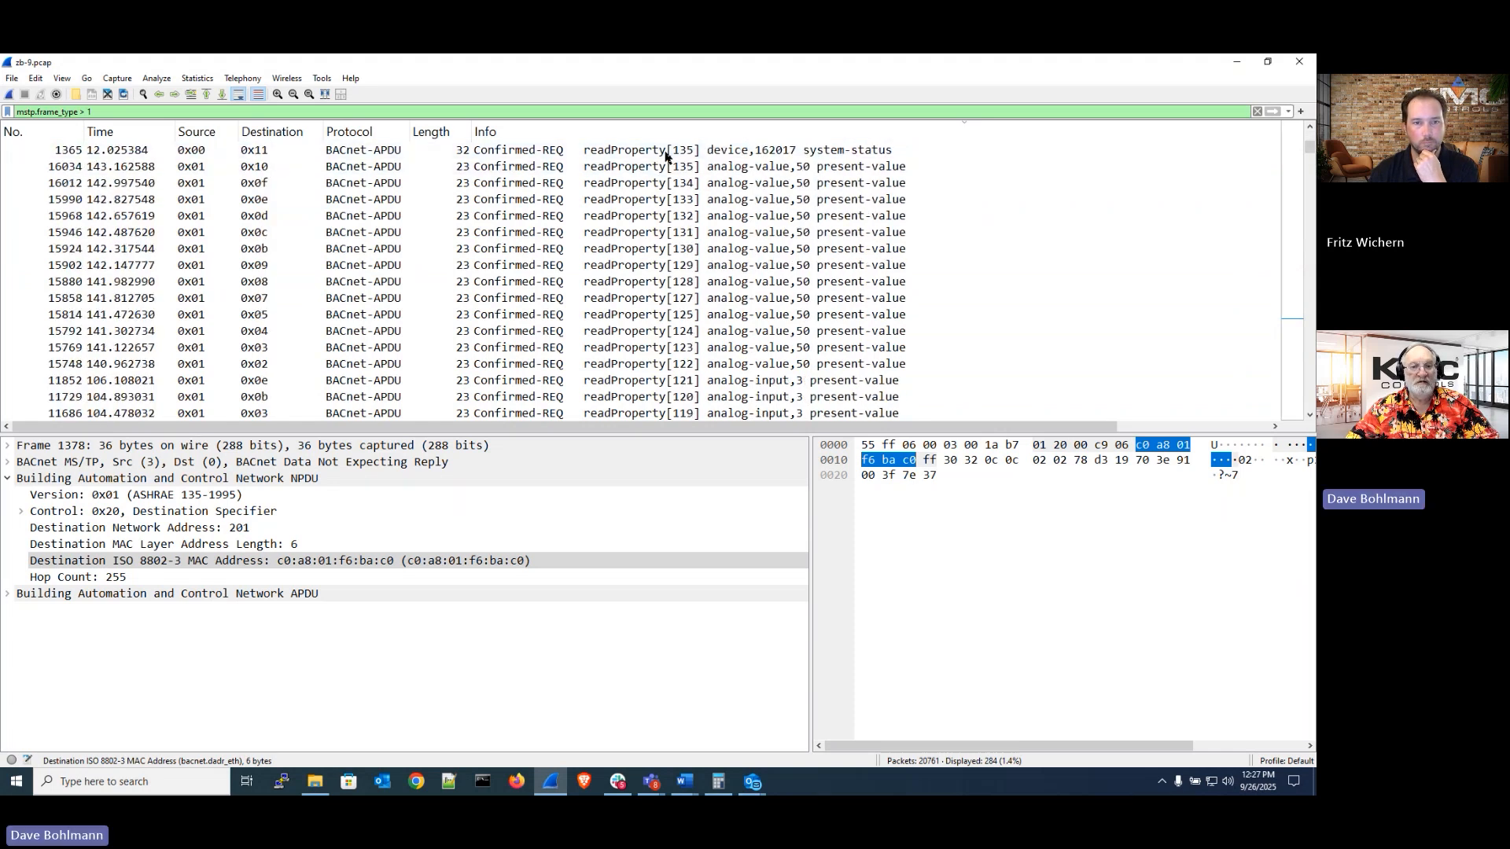
scroll(665, 156, down, 20)
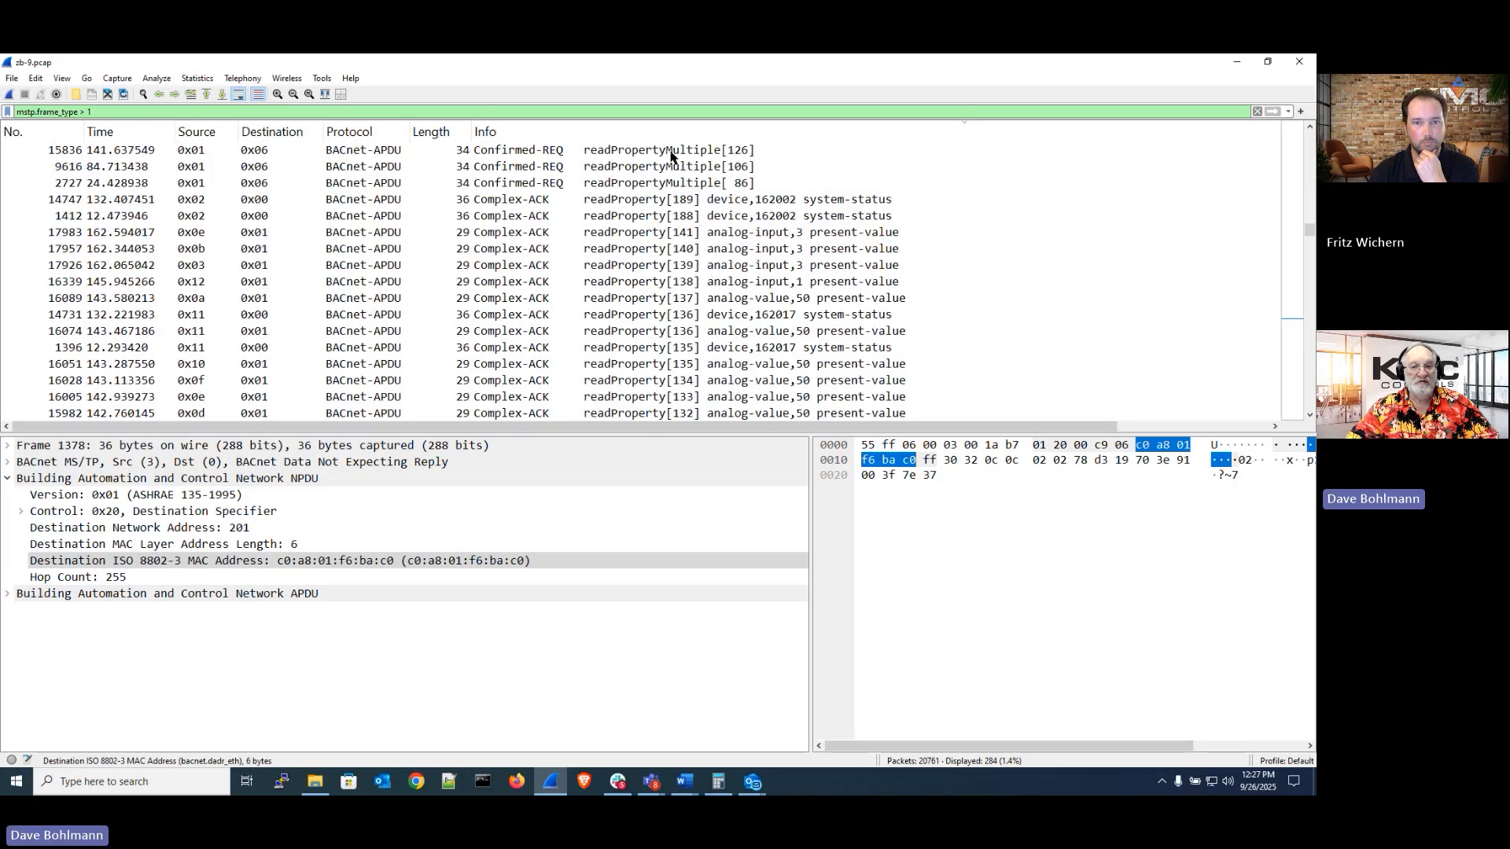
scroll(670, 156, down, 20)
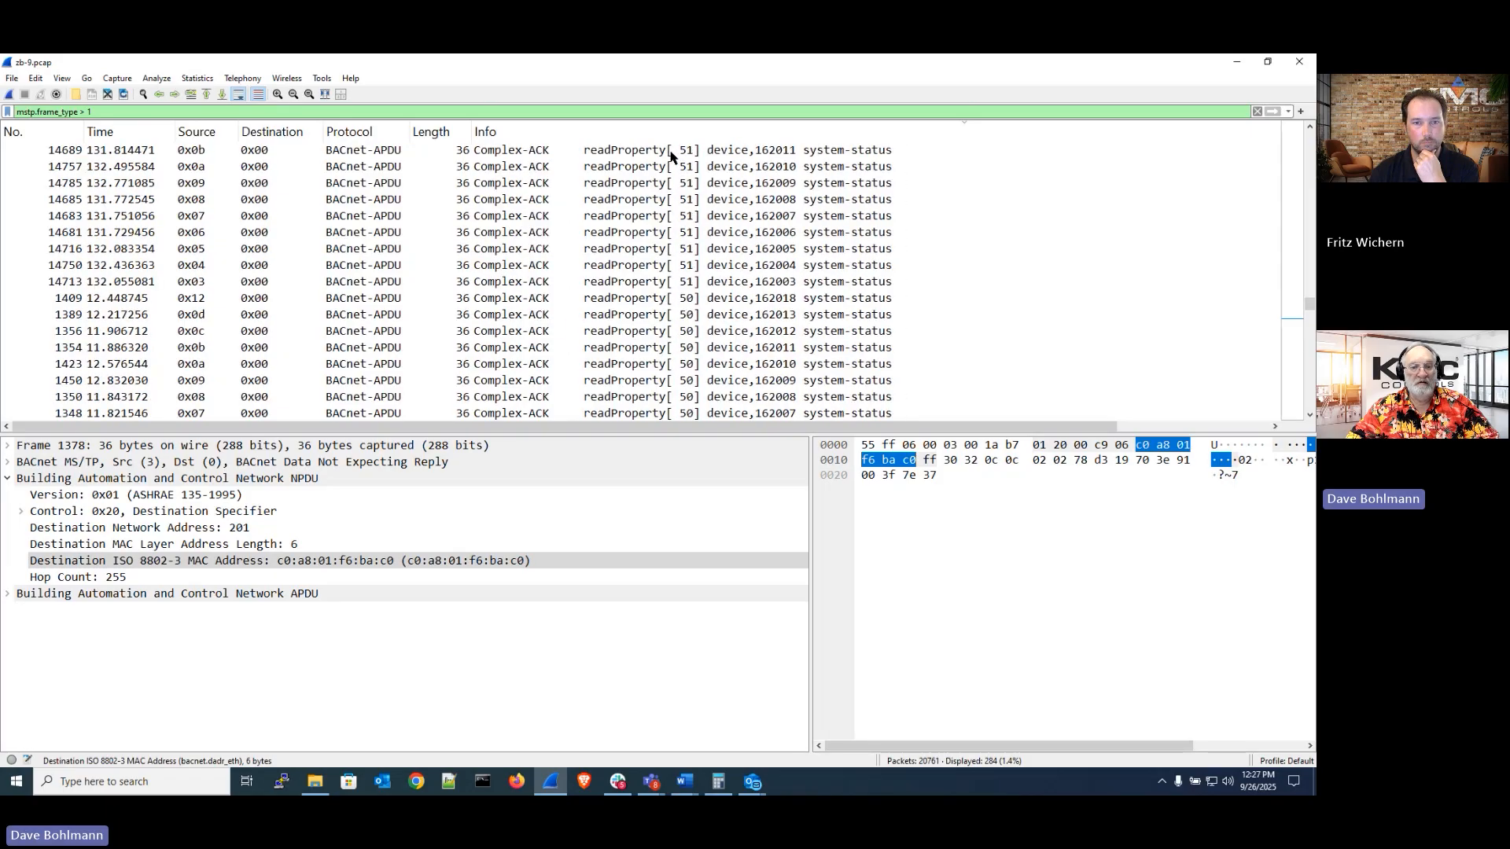
scroll(670, 156, up, 1)
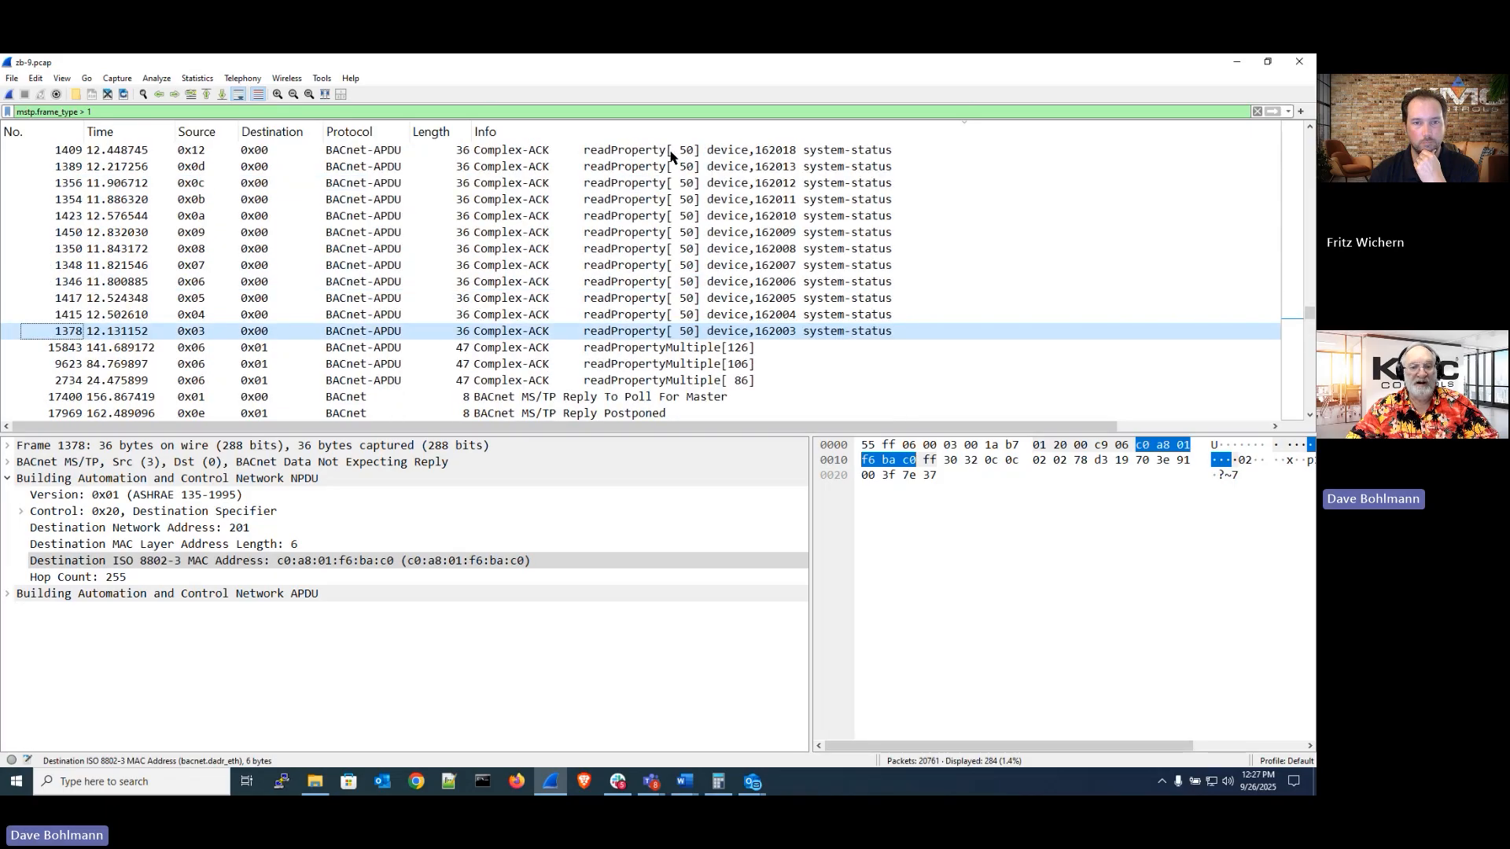
scroll(670, 156, down, 15)
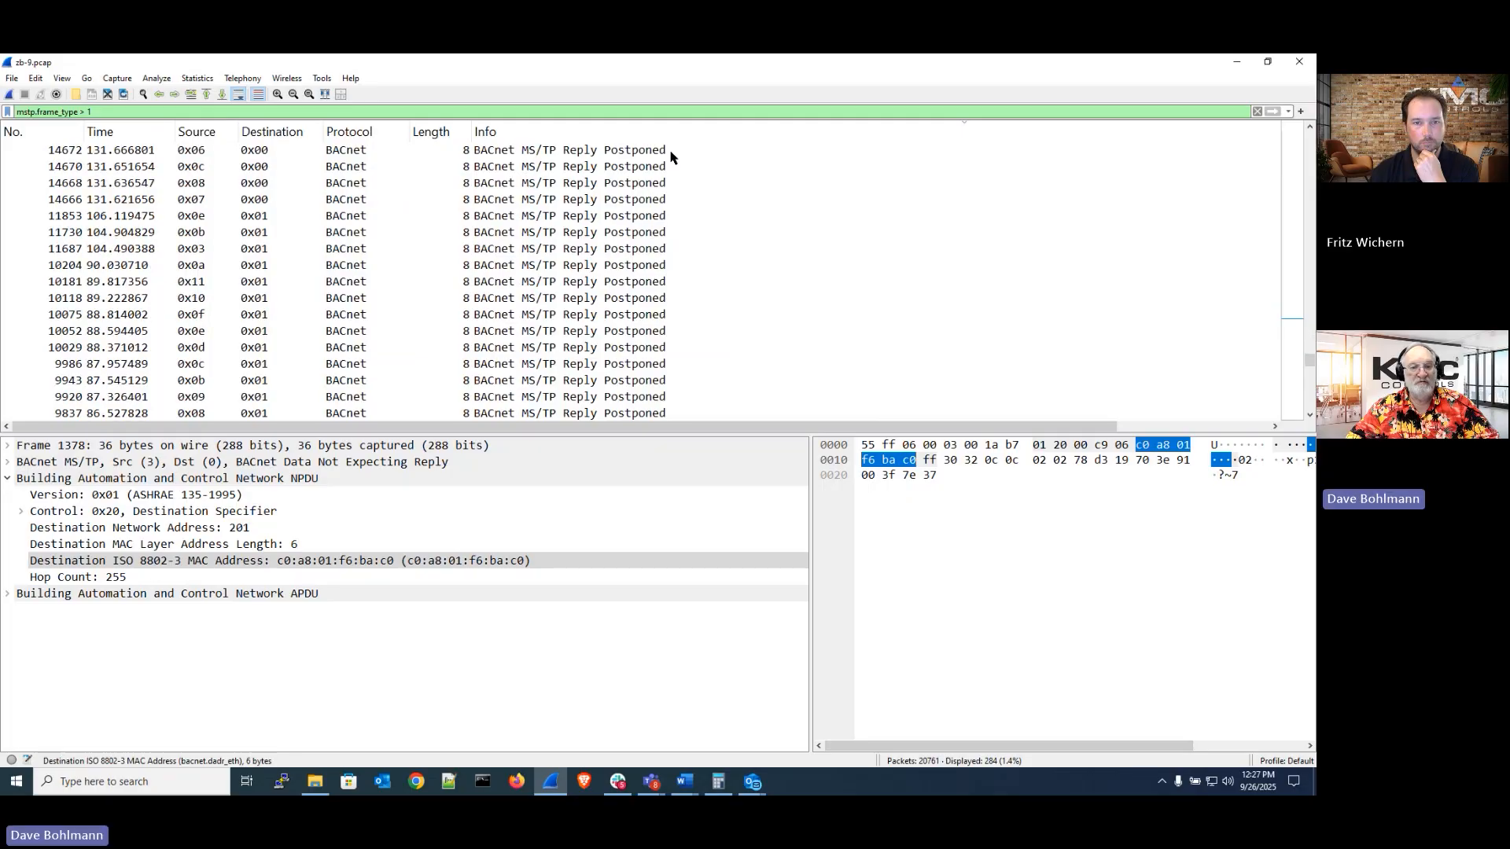
scroll(670, 155, down, 15)
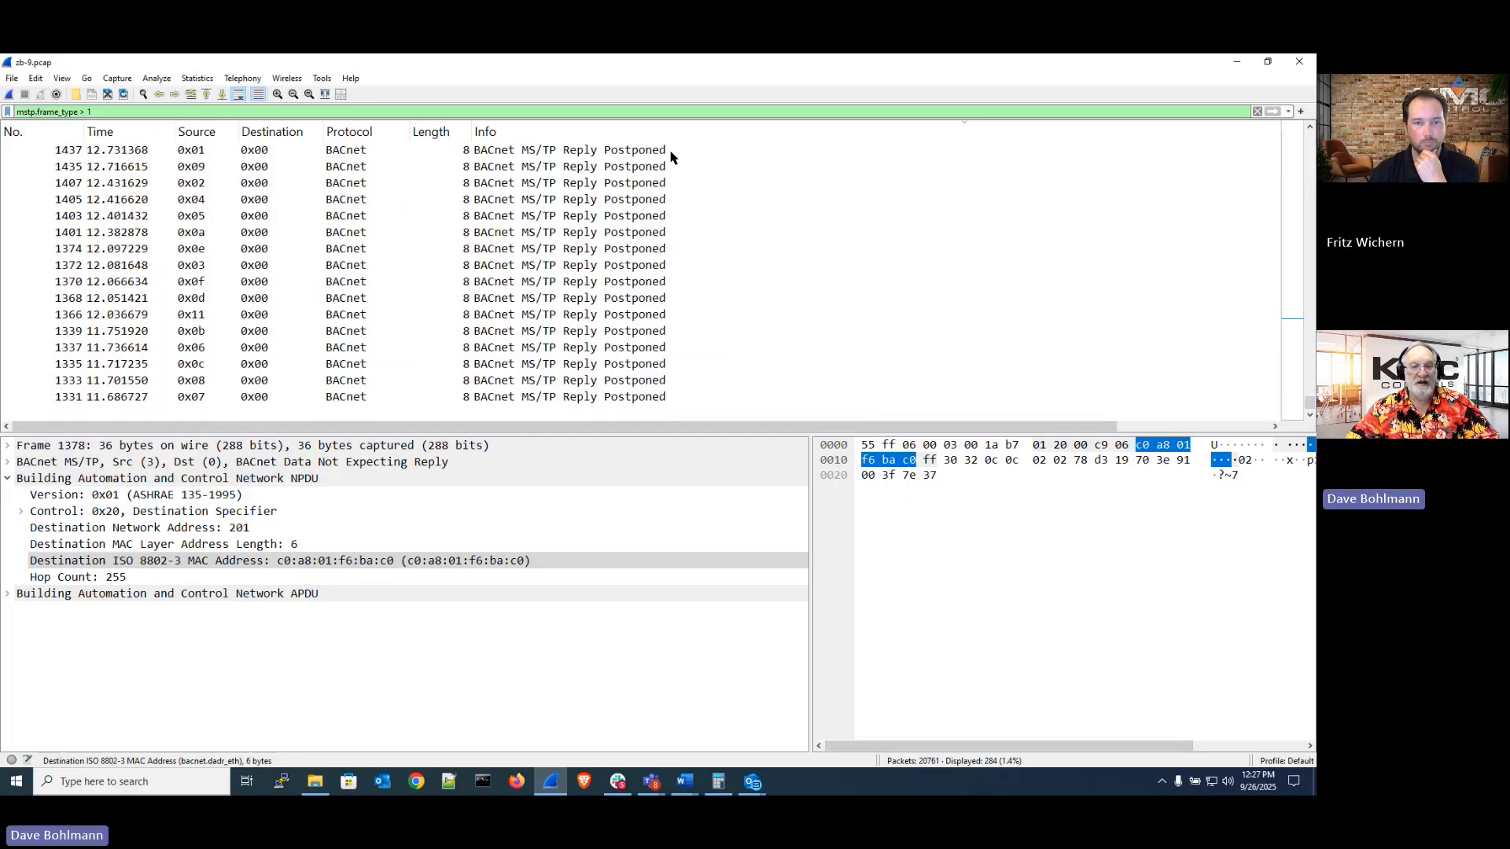
scroll(829, 226, up, 8)
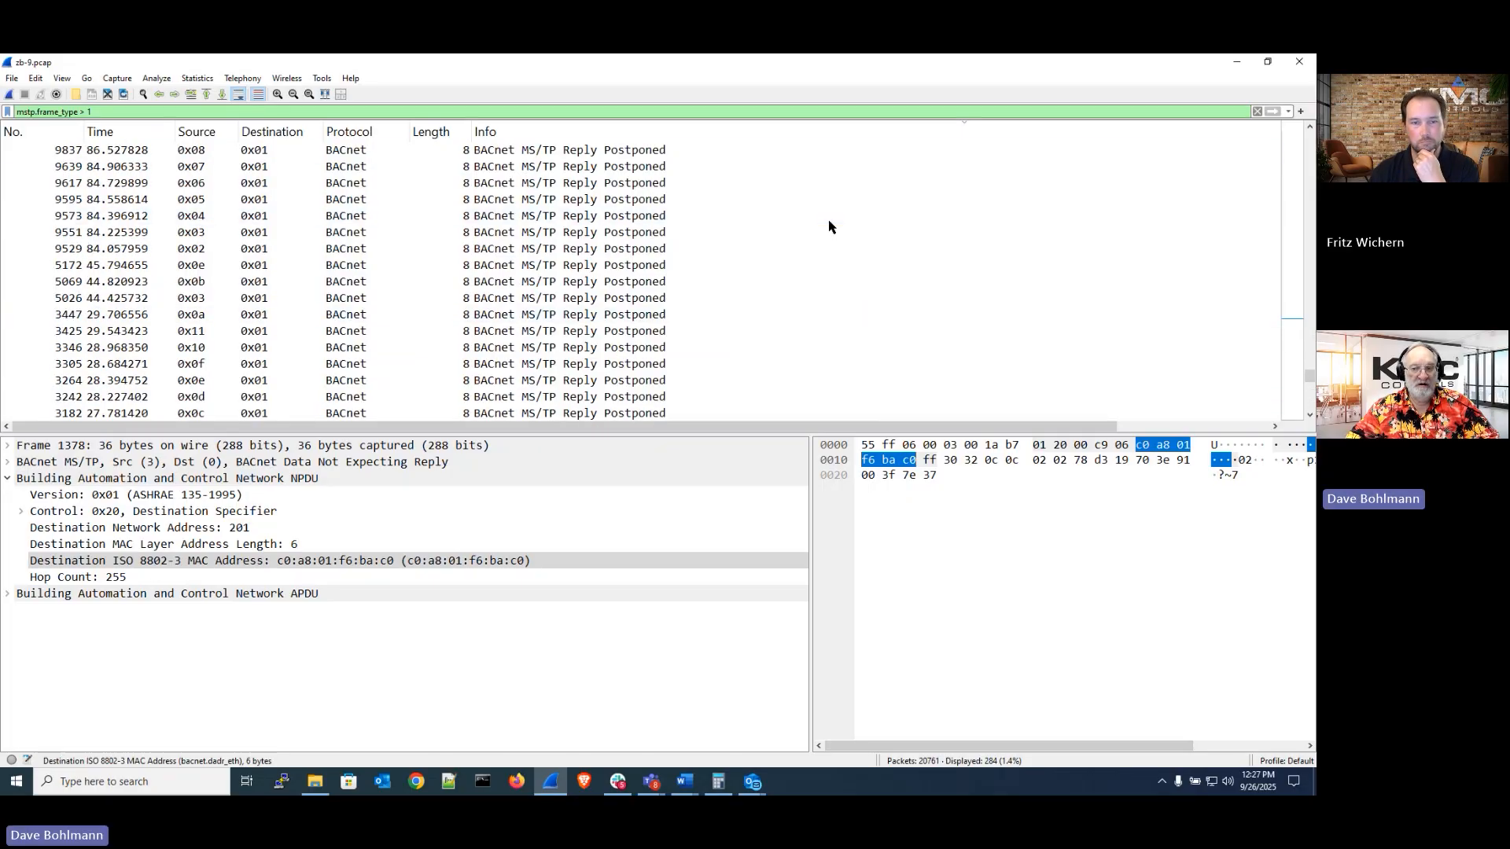
scroll(829, 226, up, 10)
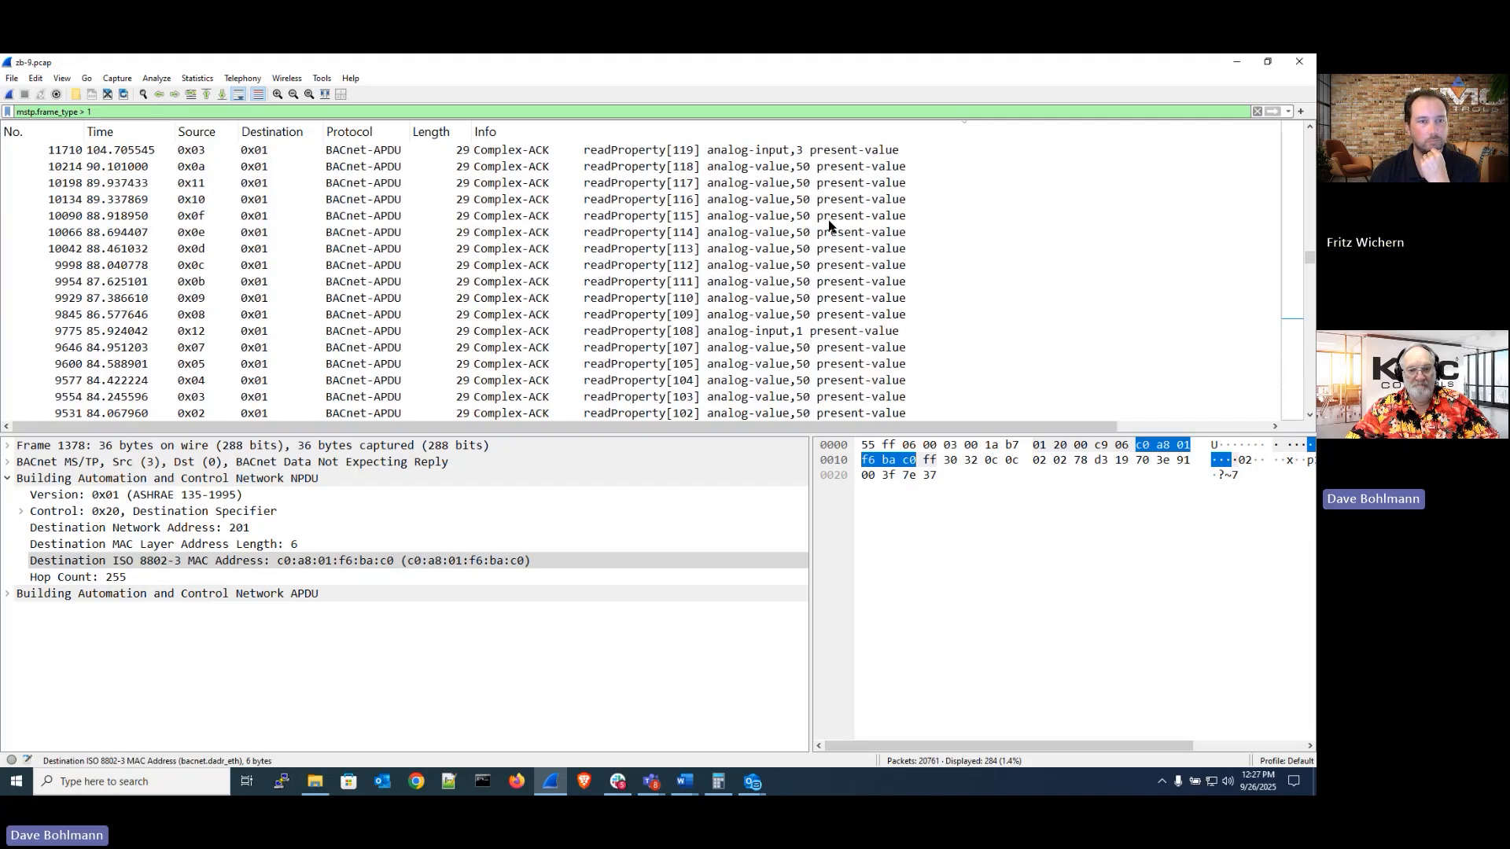
scroll(829, 226, up, 10)
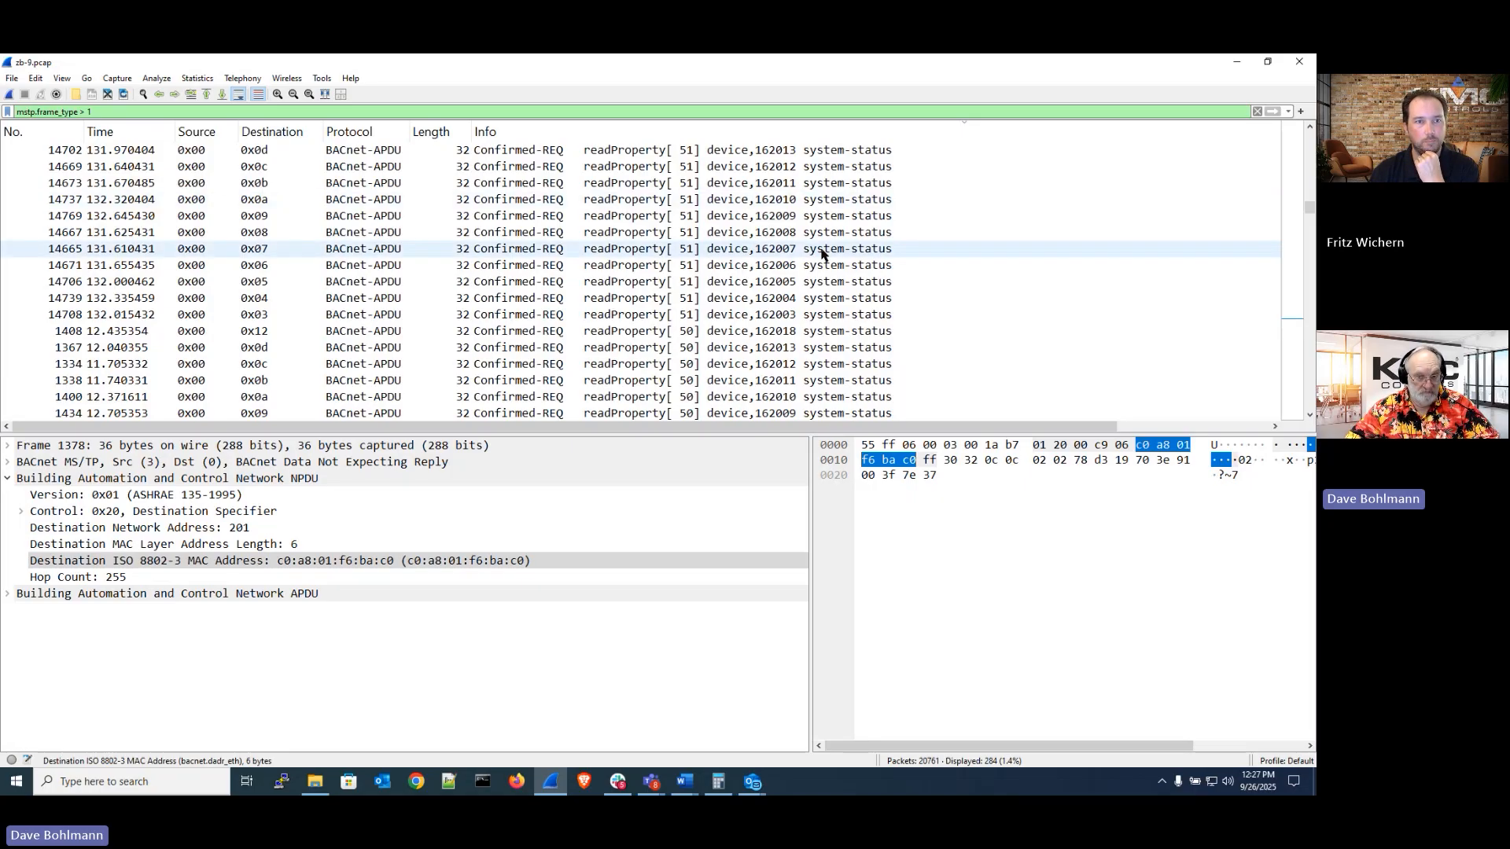
scroll(821, 253, up, 20)
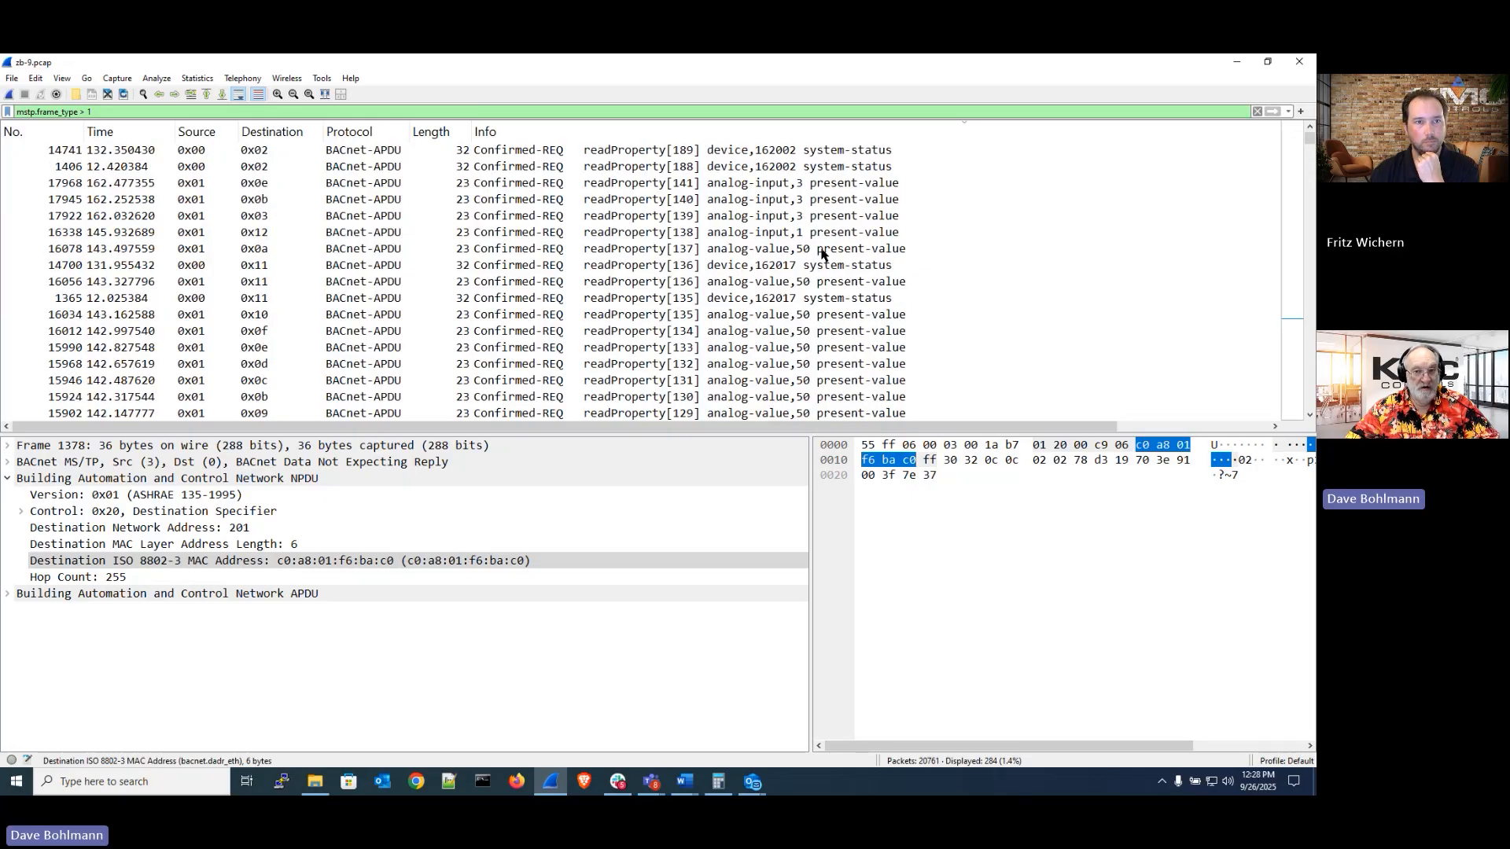
Change the display filter to mstp.frame_type == 0 and apply it to show only token frames
click(410, 108)
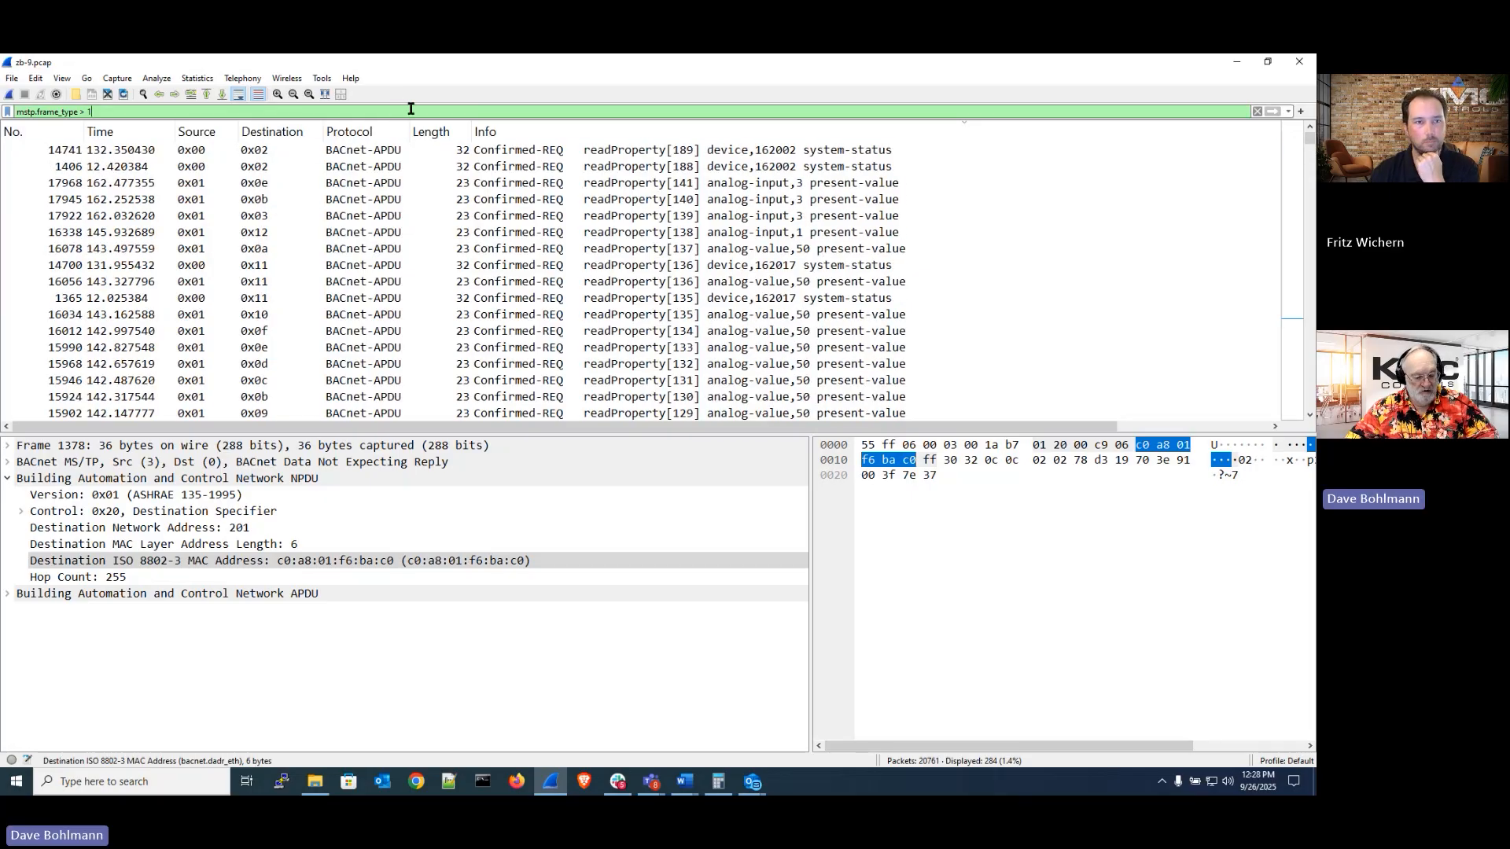
key(BackSpace)
key(BackSpace)
key(BackSpace)
key(BackSpace)
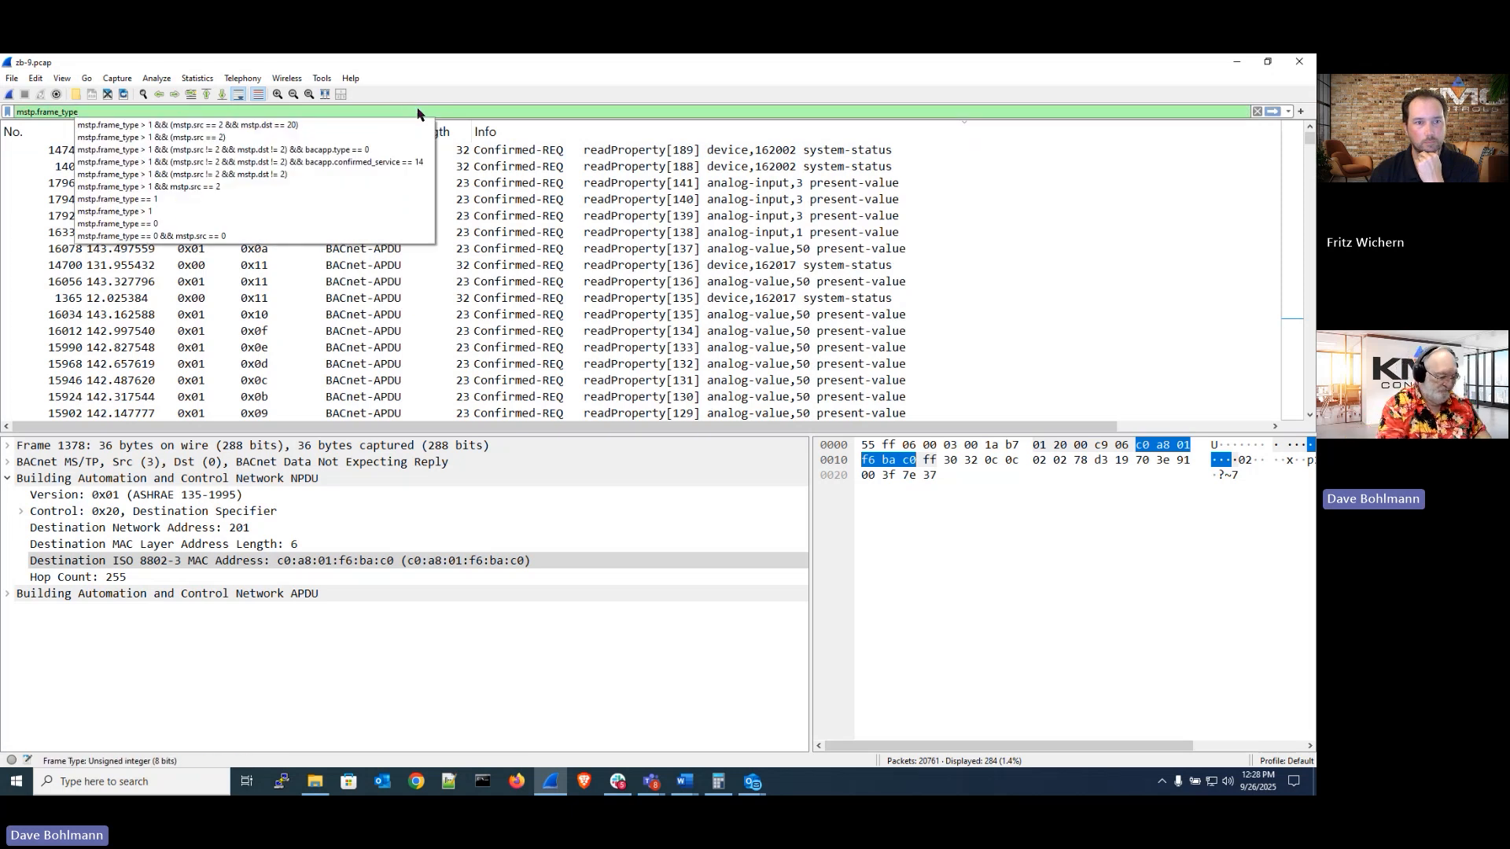
text(== )
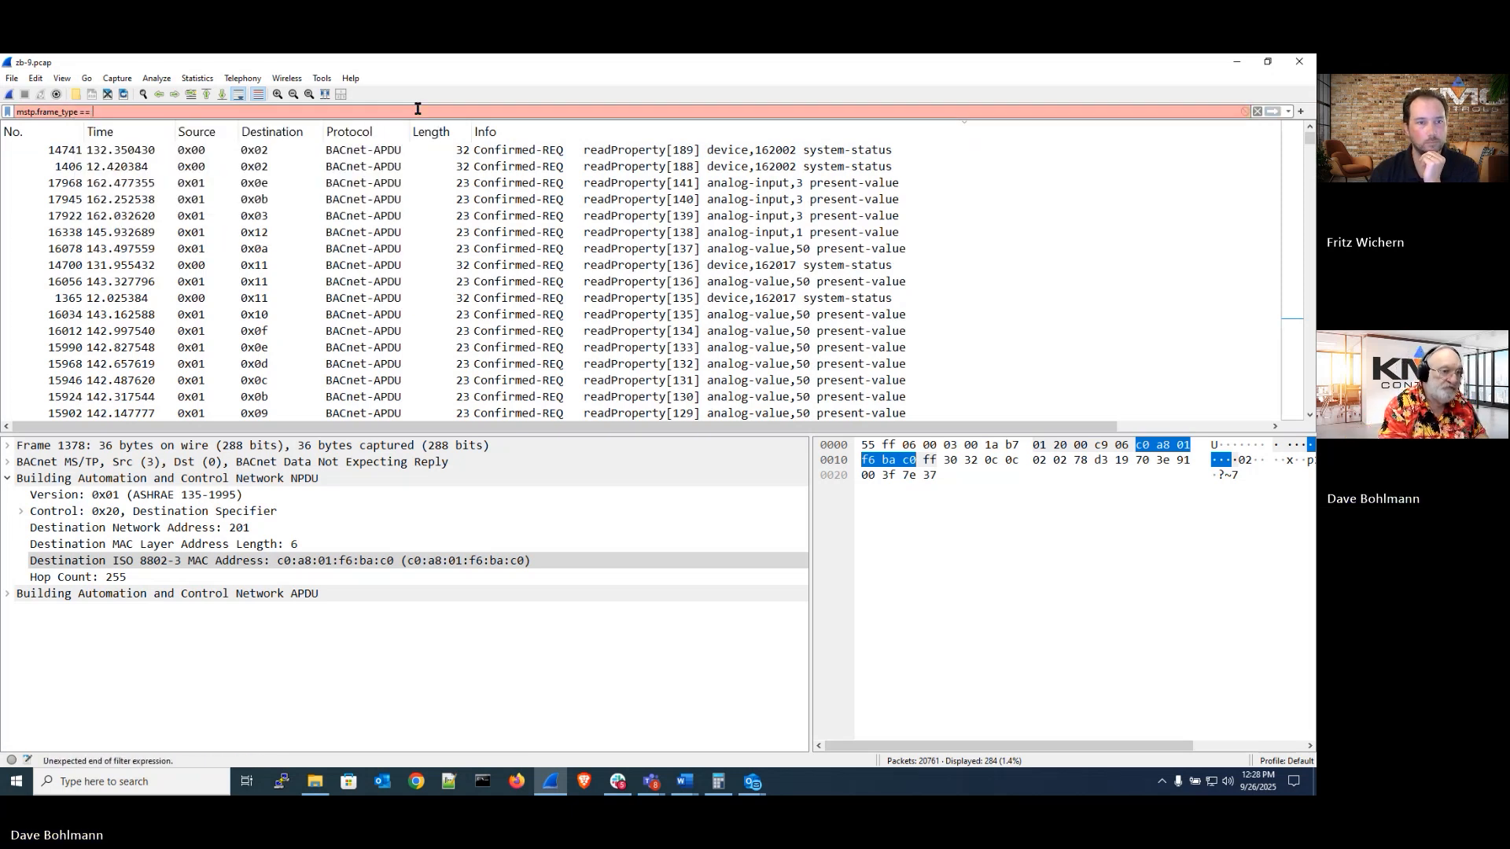
text(0 &&)
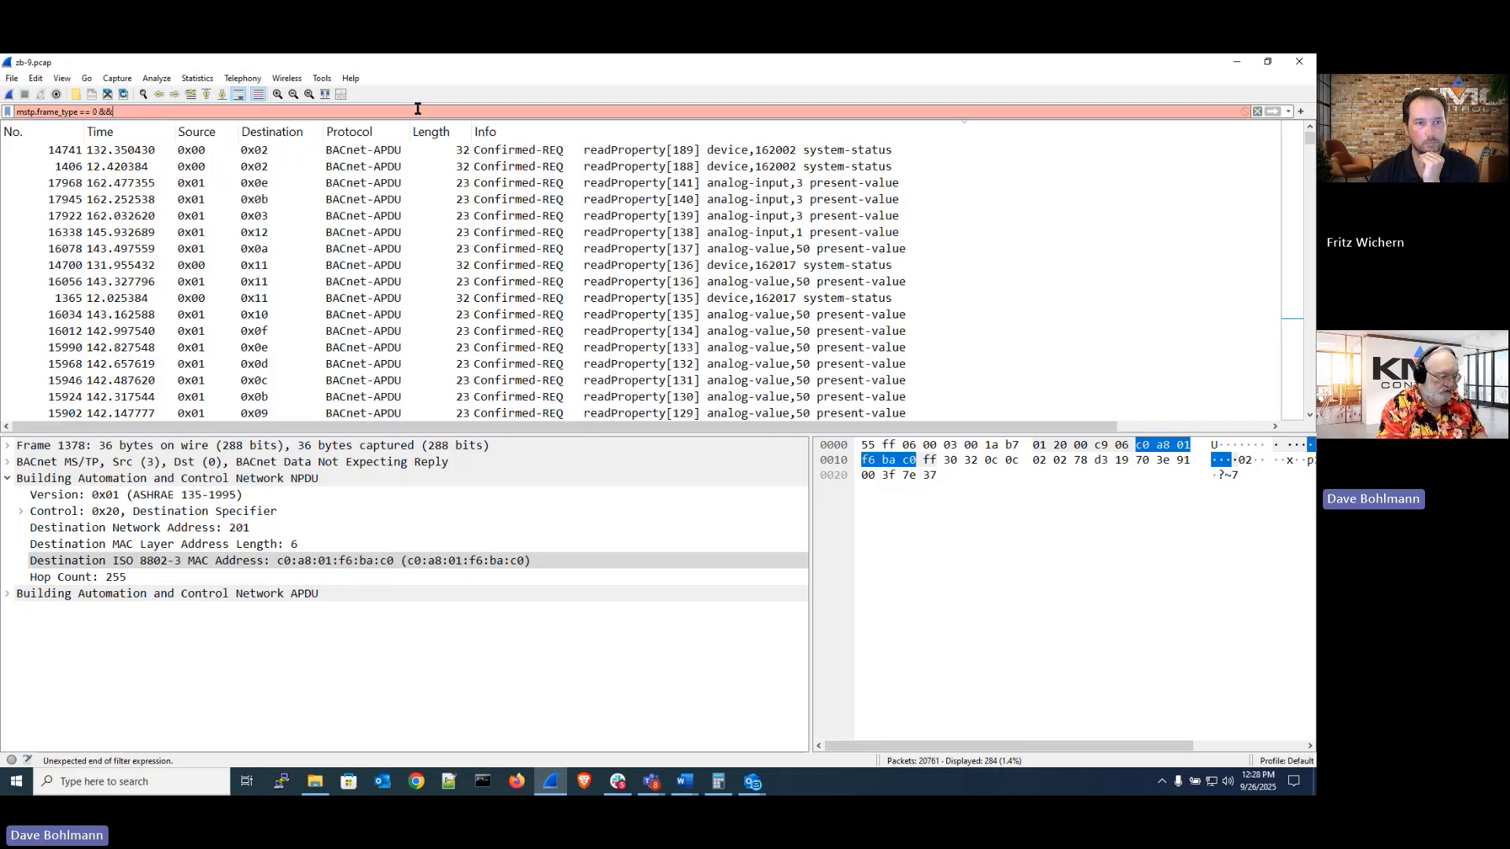
key(BackSpace)
key(BackSpace)
key(BackSpace)
key(BackSpace)
key(BackSpace)
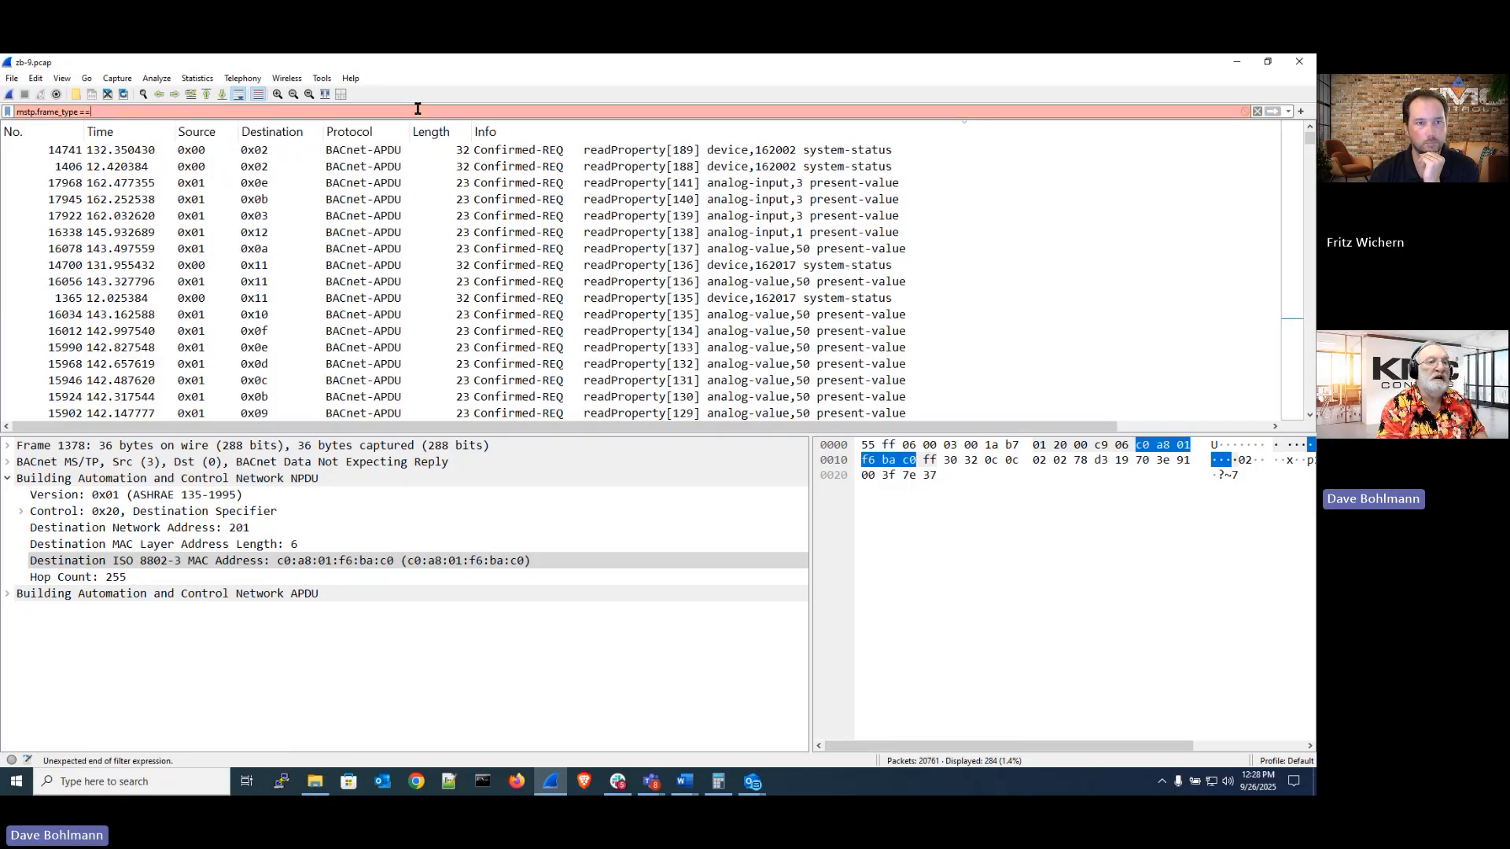
text(= )
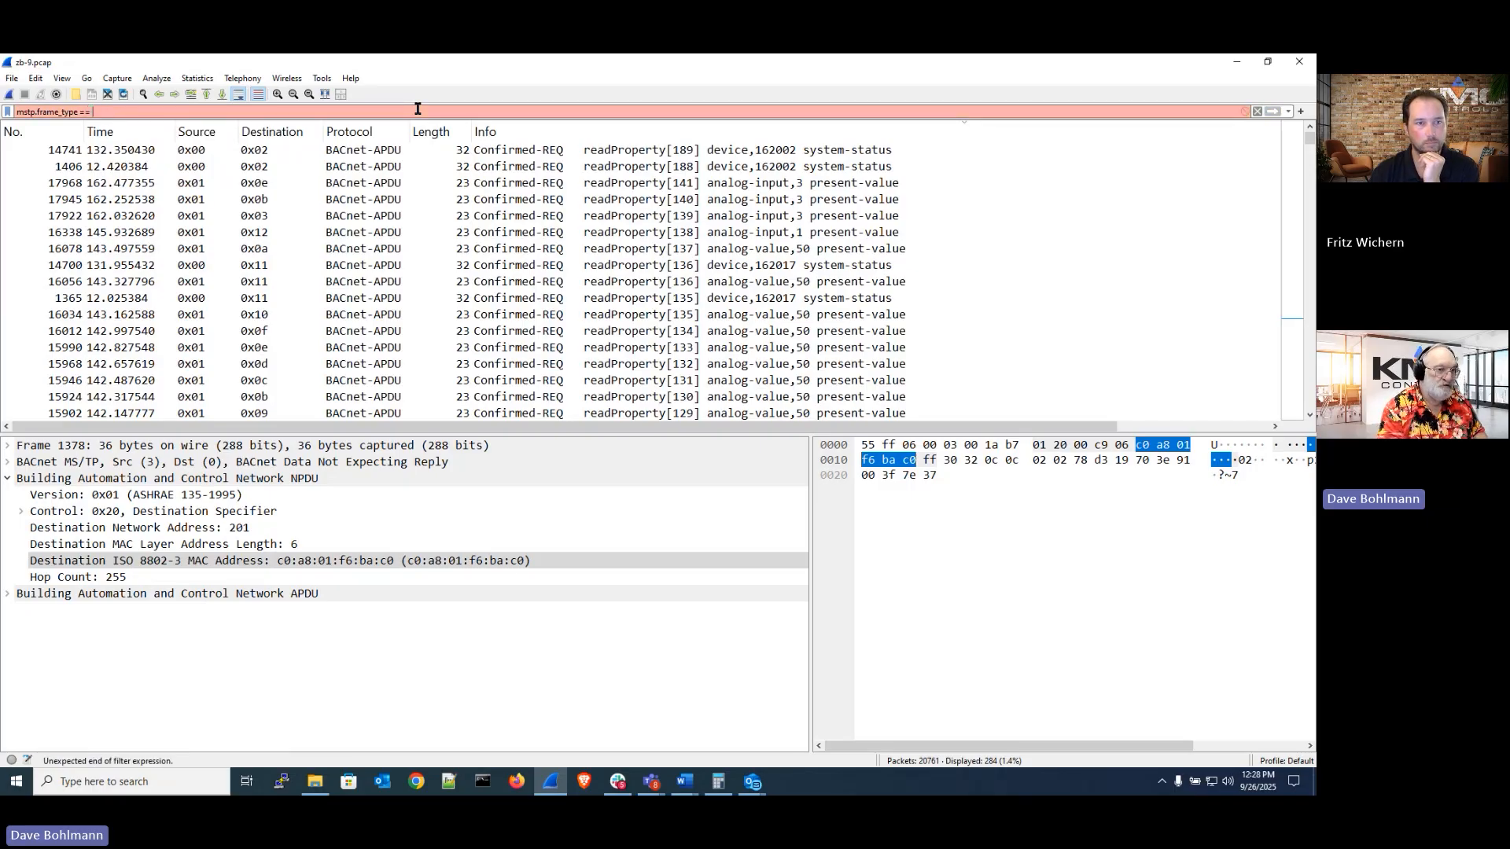
text(0)
key(Return)
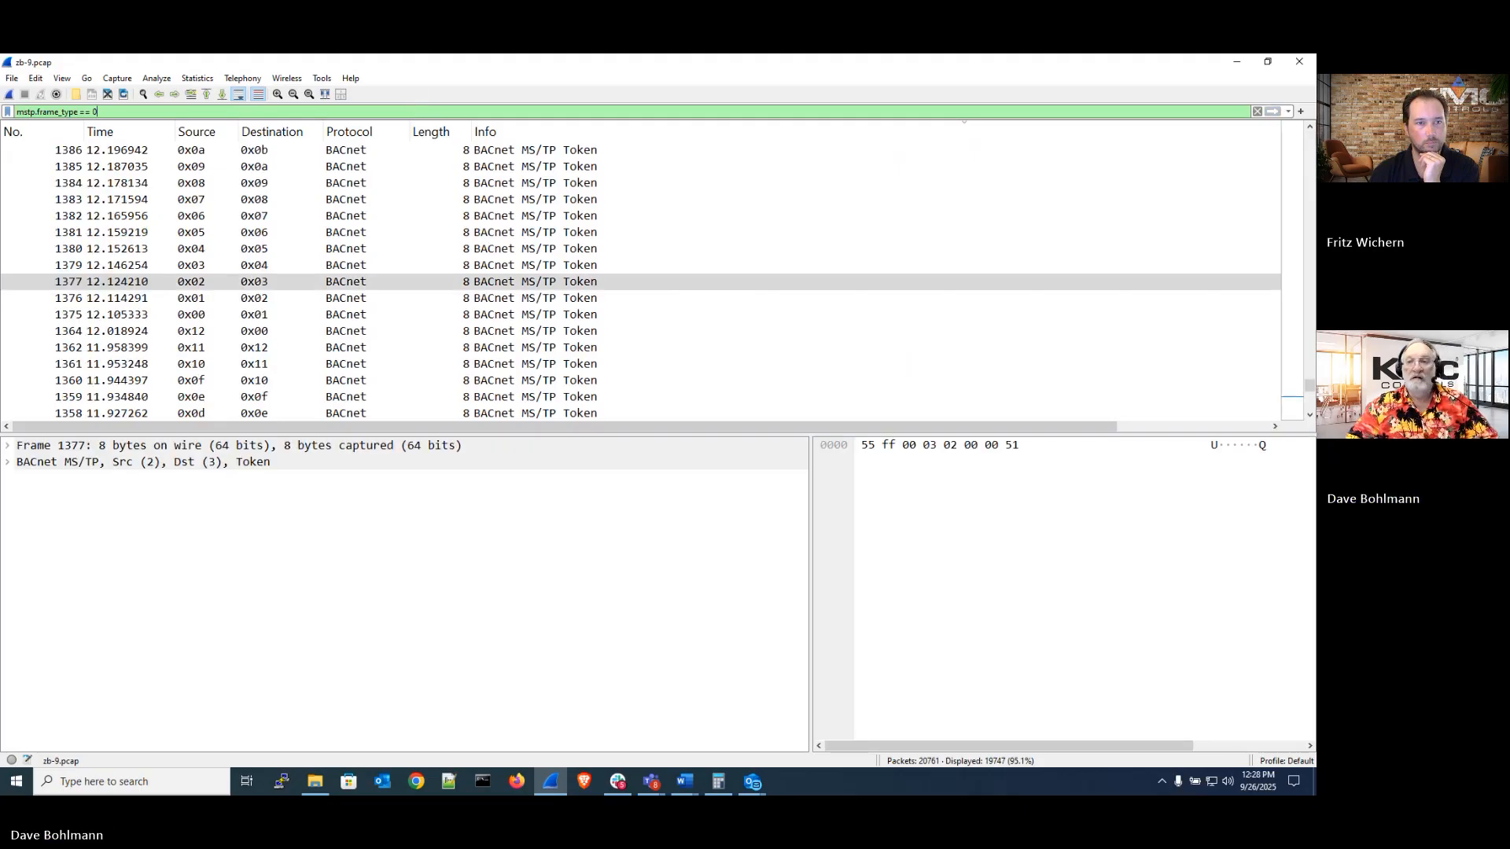
Sort the token frames by packet number and scroll back to the start of the capture
drag(1310, 391, 1309, 136)
click(212, 157)
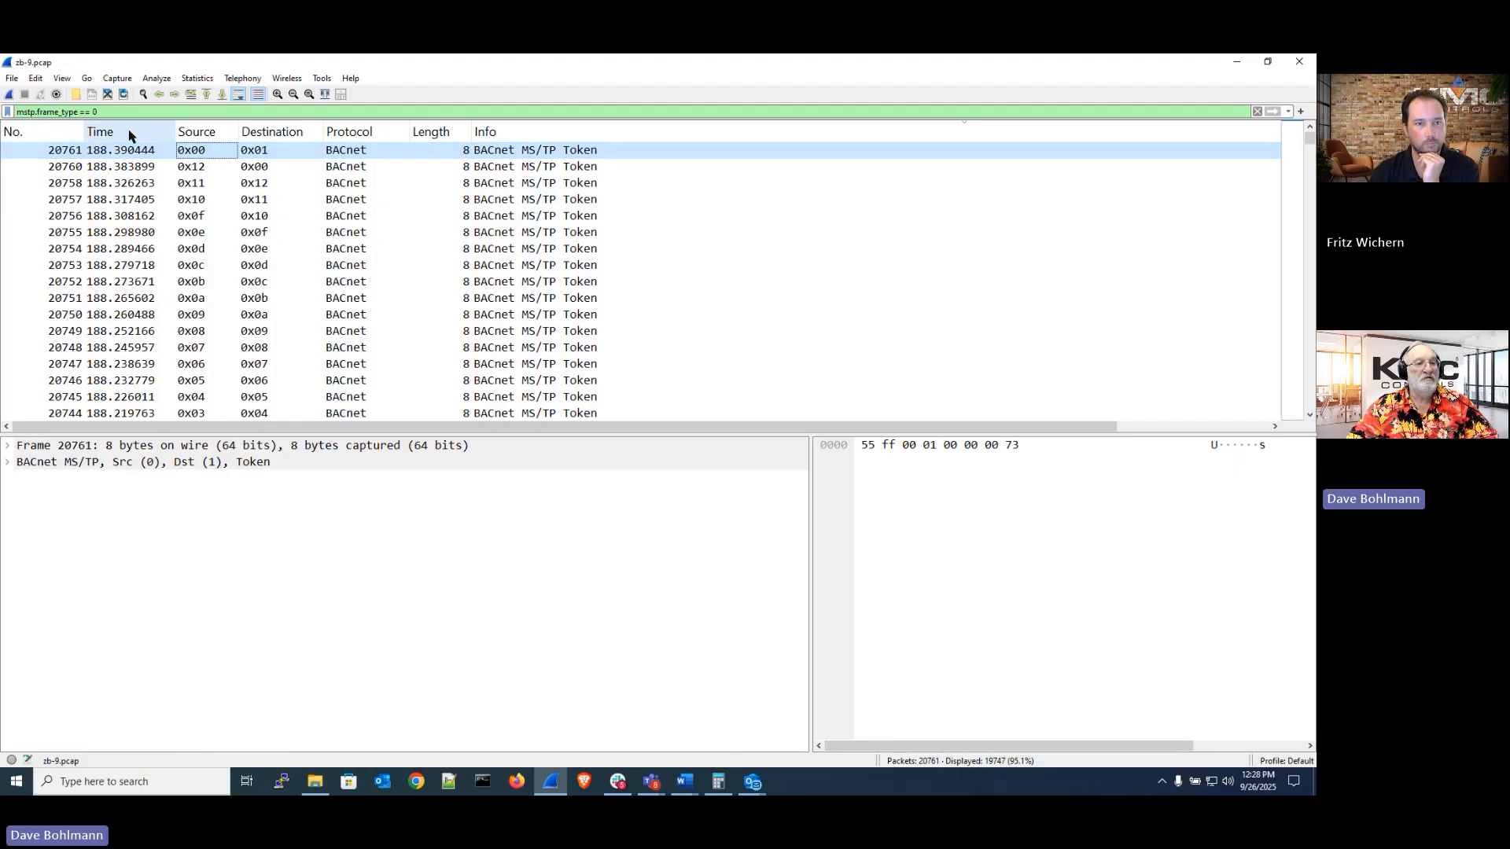
click(12, 132)
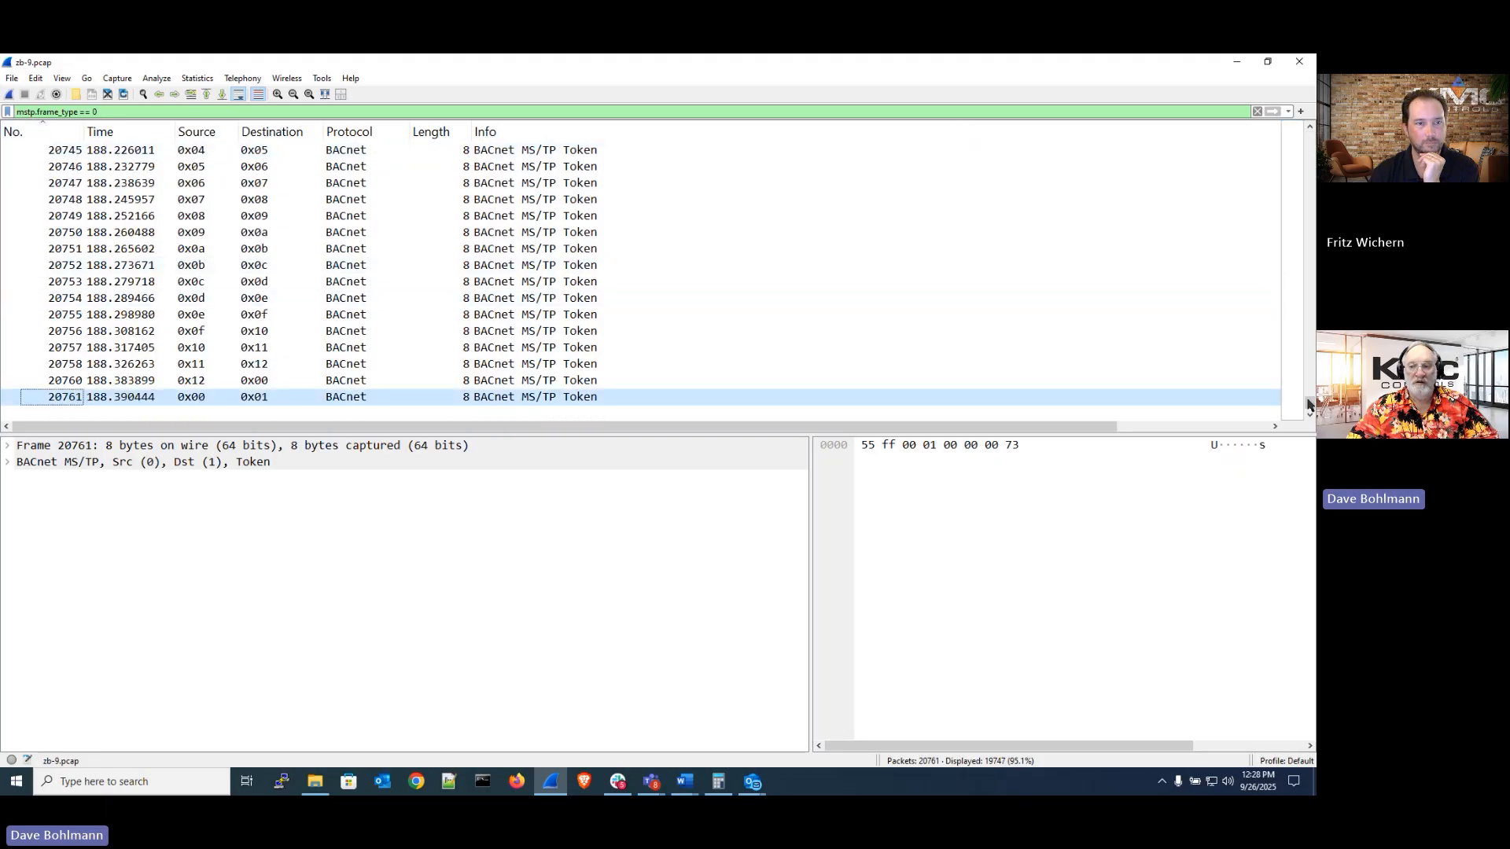
drag(1309, 405, 1309, 137)
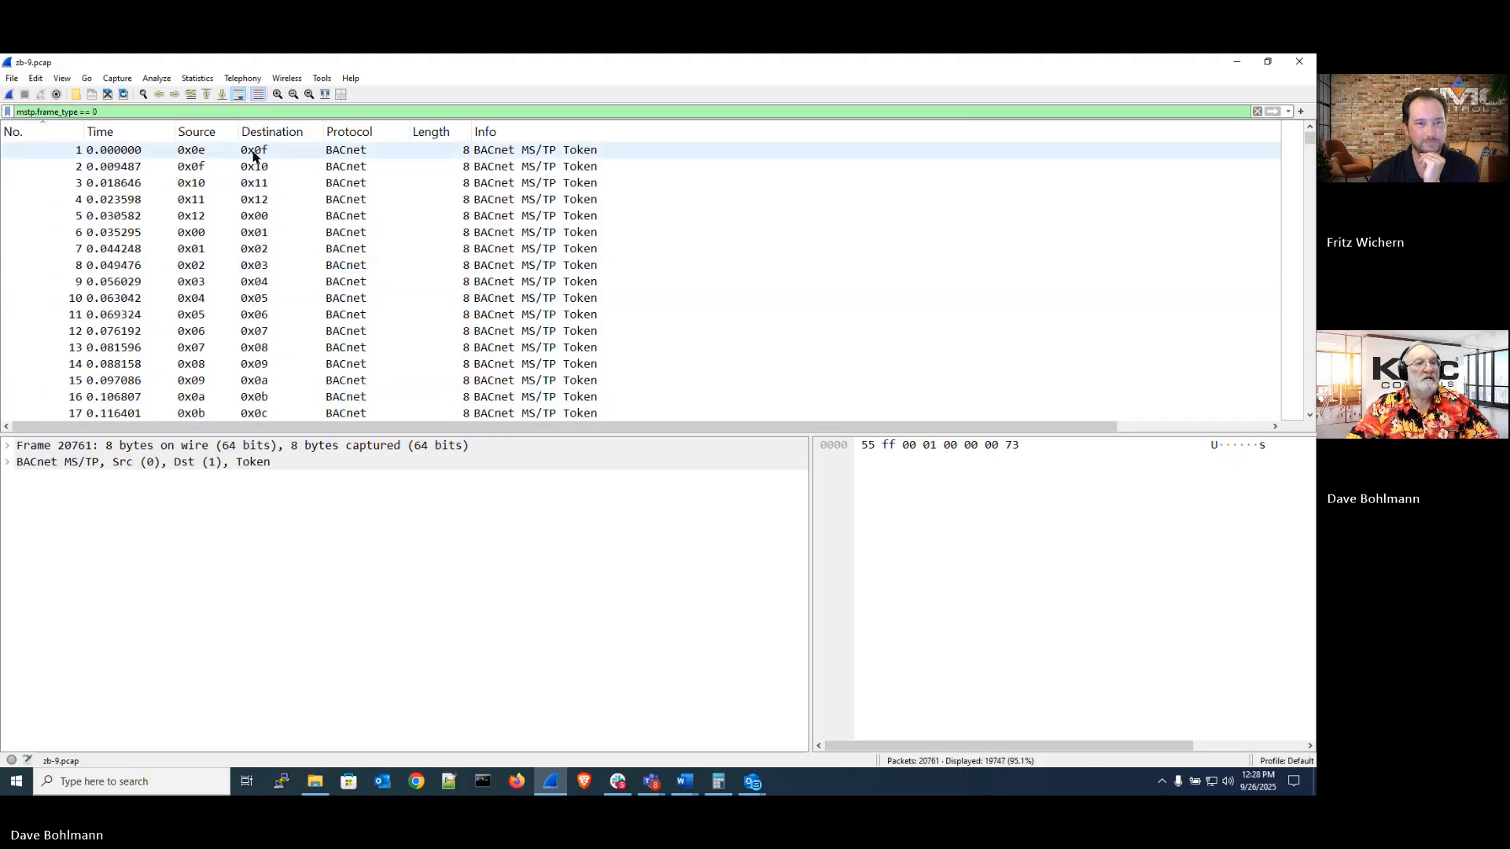
Step through the token frames one by one to follow the token passing from station to station
click(196, 232)
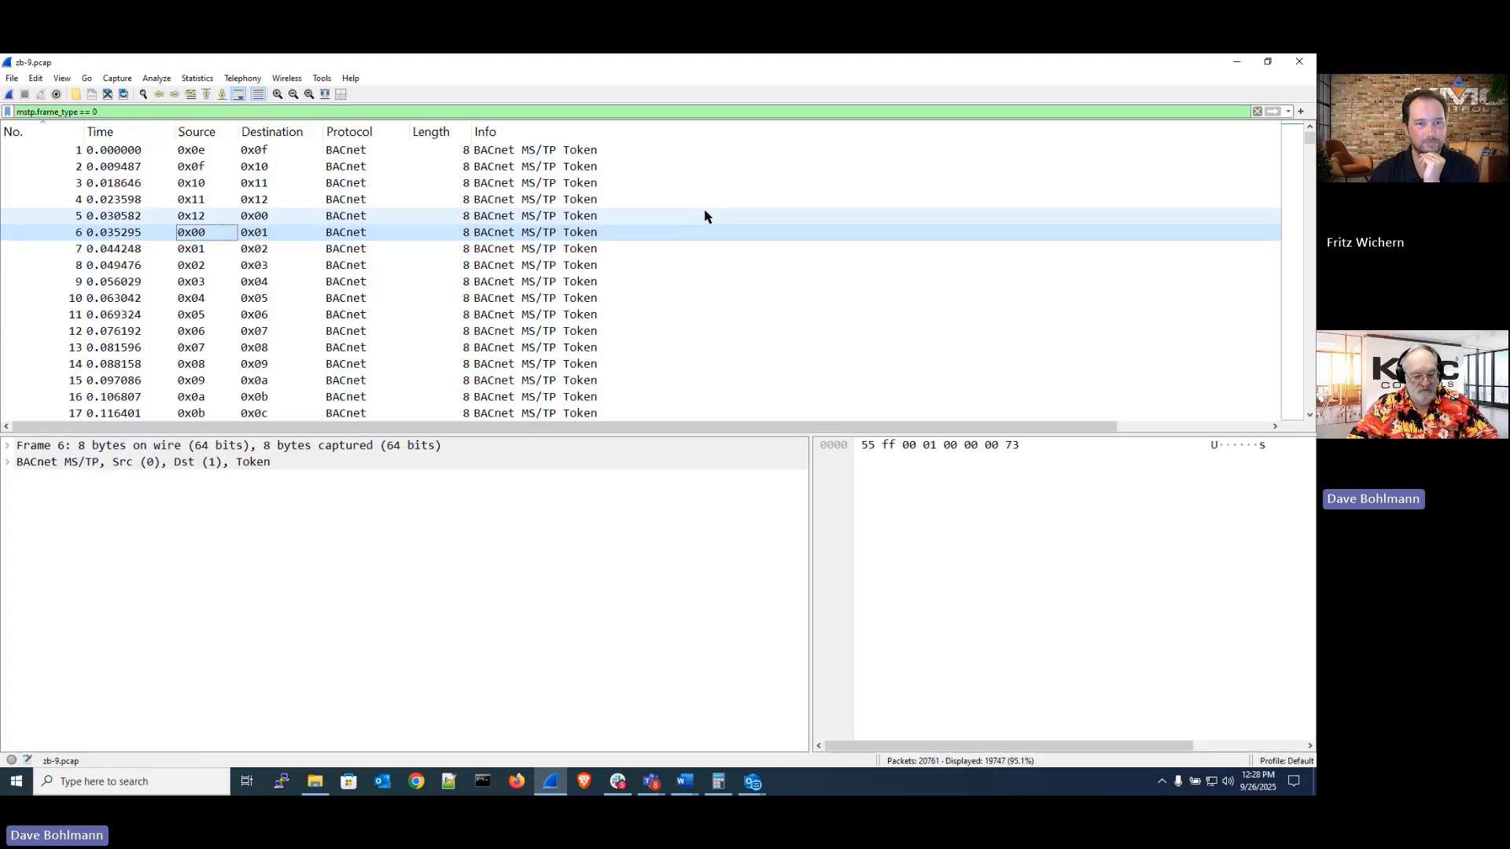
key(Down)
key(Down)
key(Down)
key(Down)
key(Down)
key(Down)
key(Down)
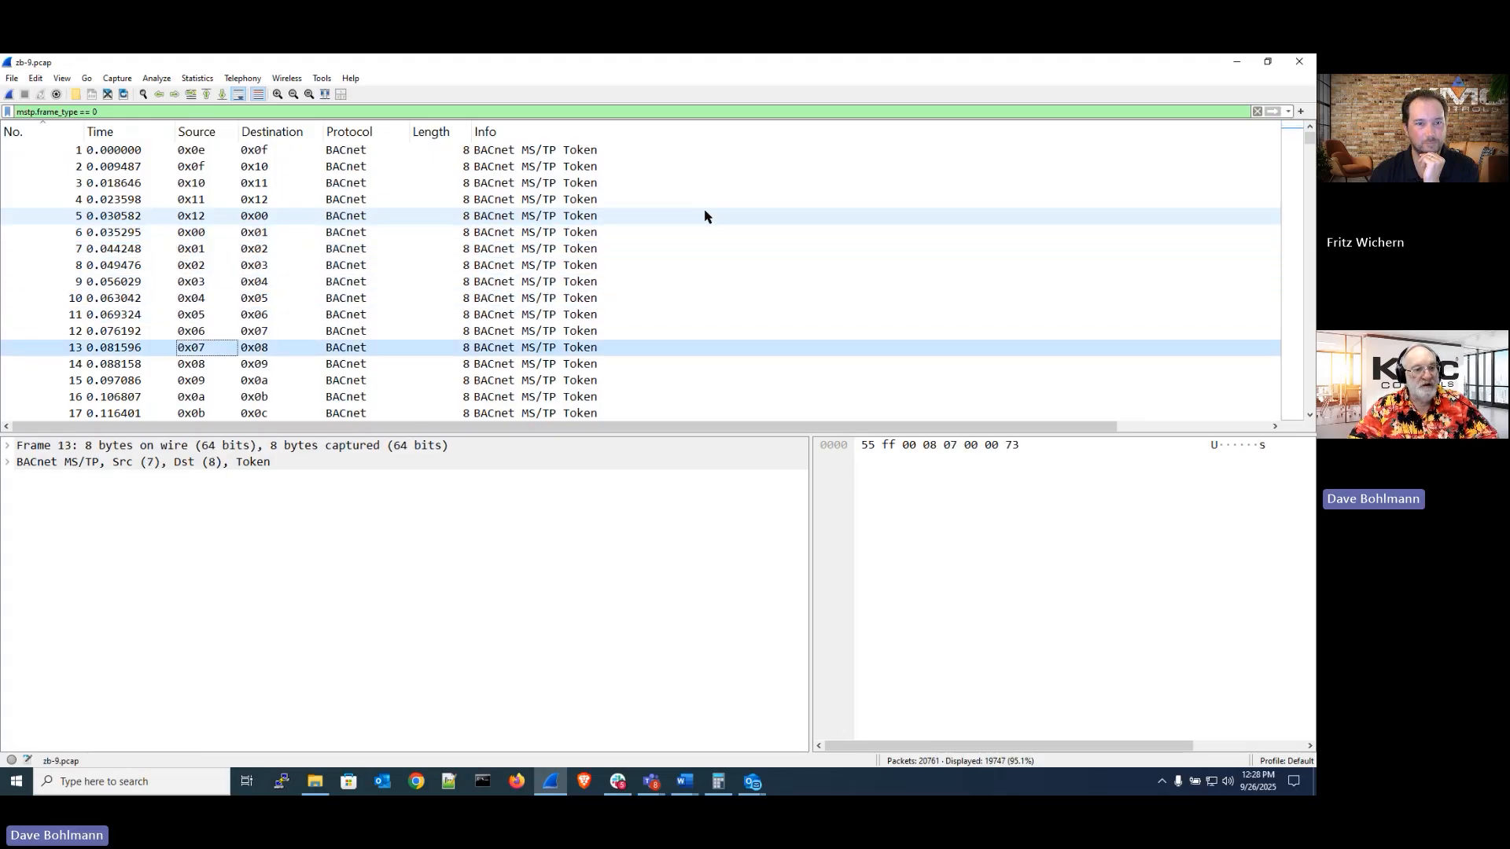
key(Down)
key(Down)
key(Down)
key(Down)
key(Down)
key(Down)
key(Down)
key(Down)
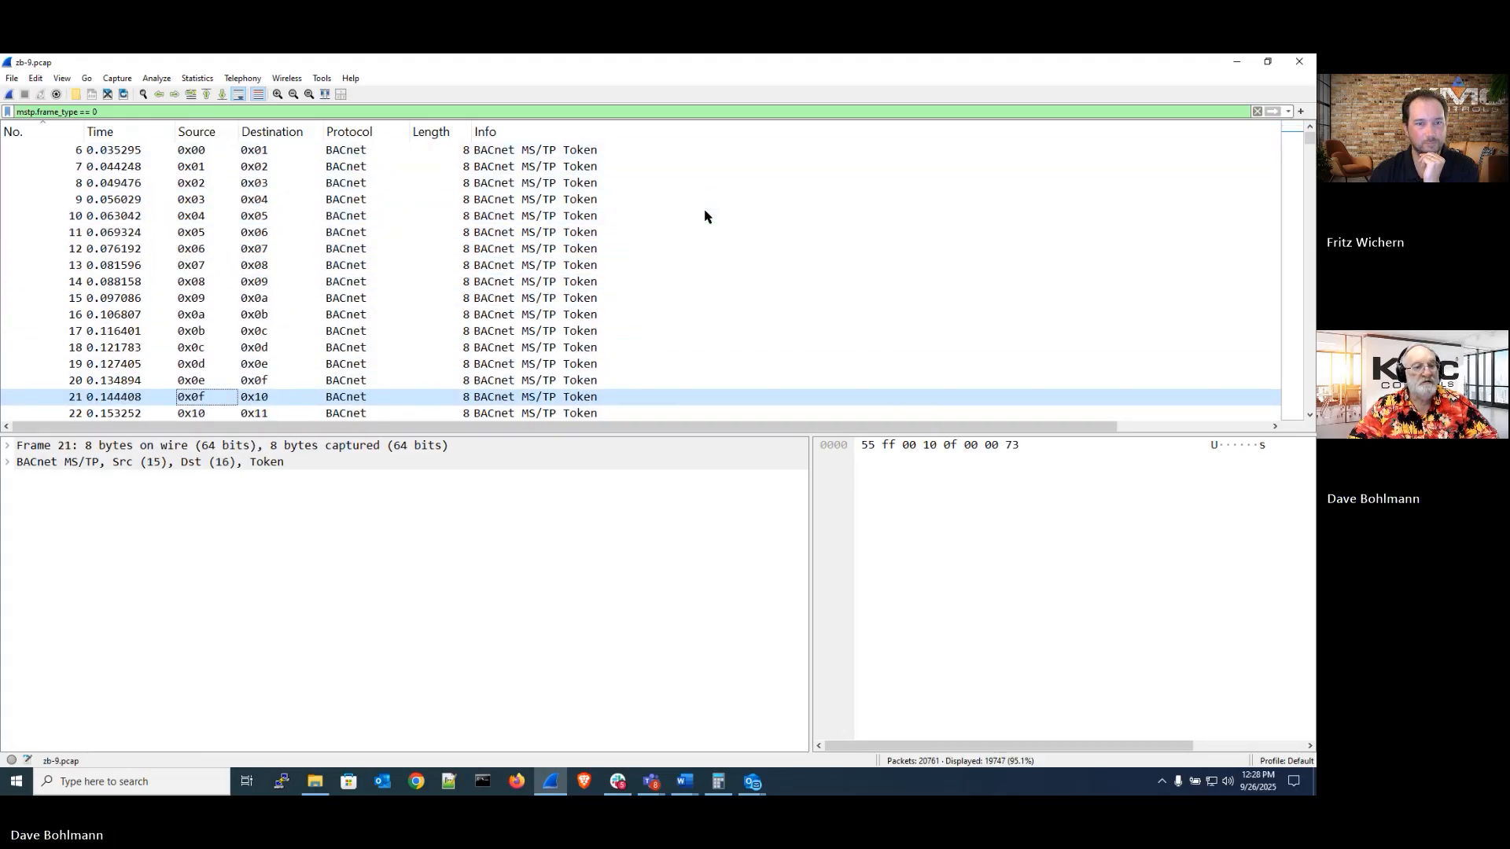
key(Down)
key(Down)
key(Down)
key(Down)
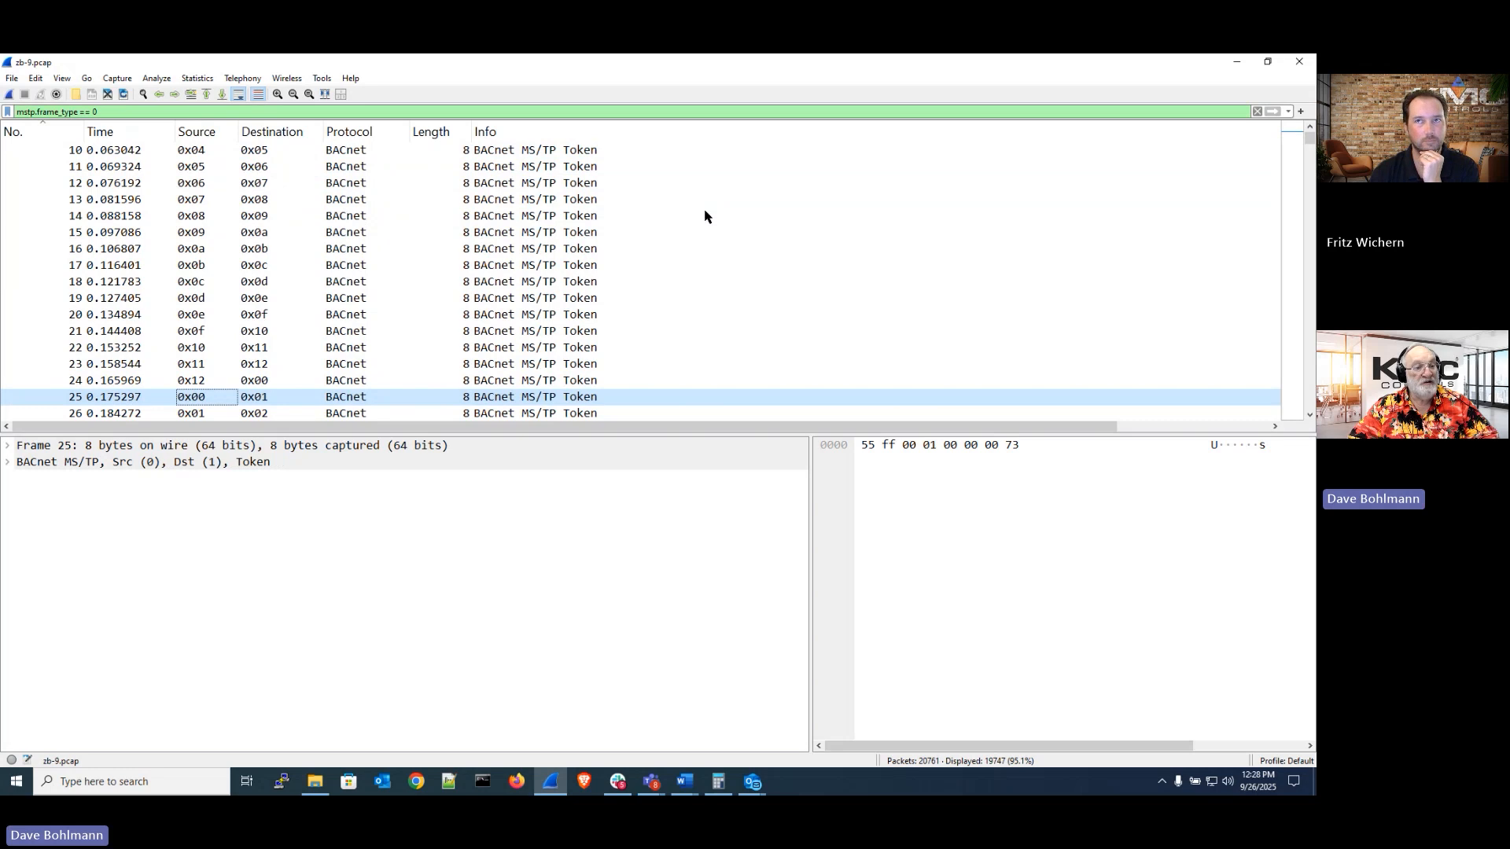
key(Up)
key(Down)
key(Up)
key(Down)
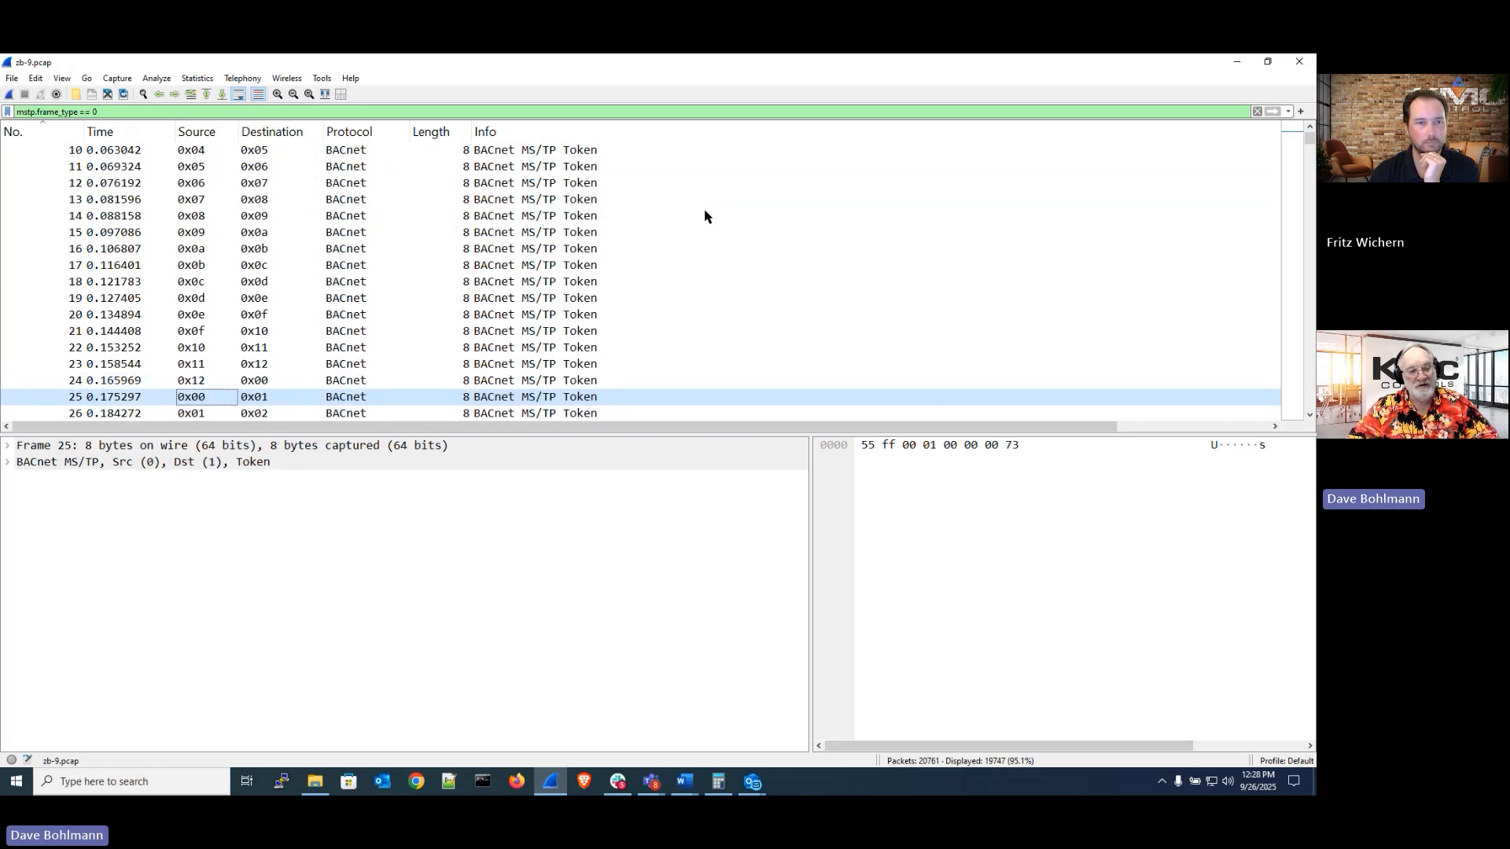
key(Down)
key(Down)
key(Down)
key(Down)
key(Down)
key(Down)
key(Down)
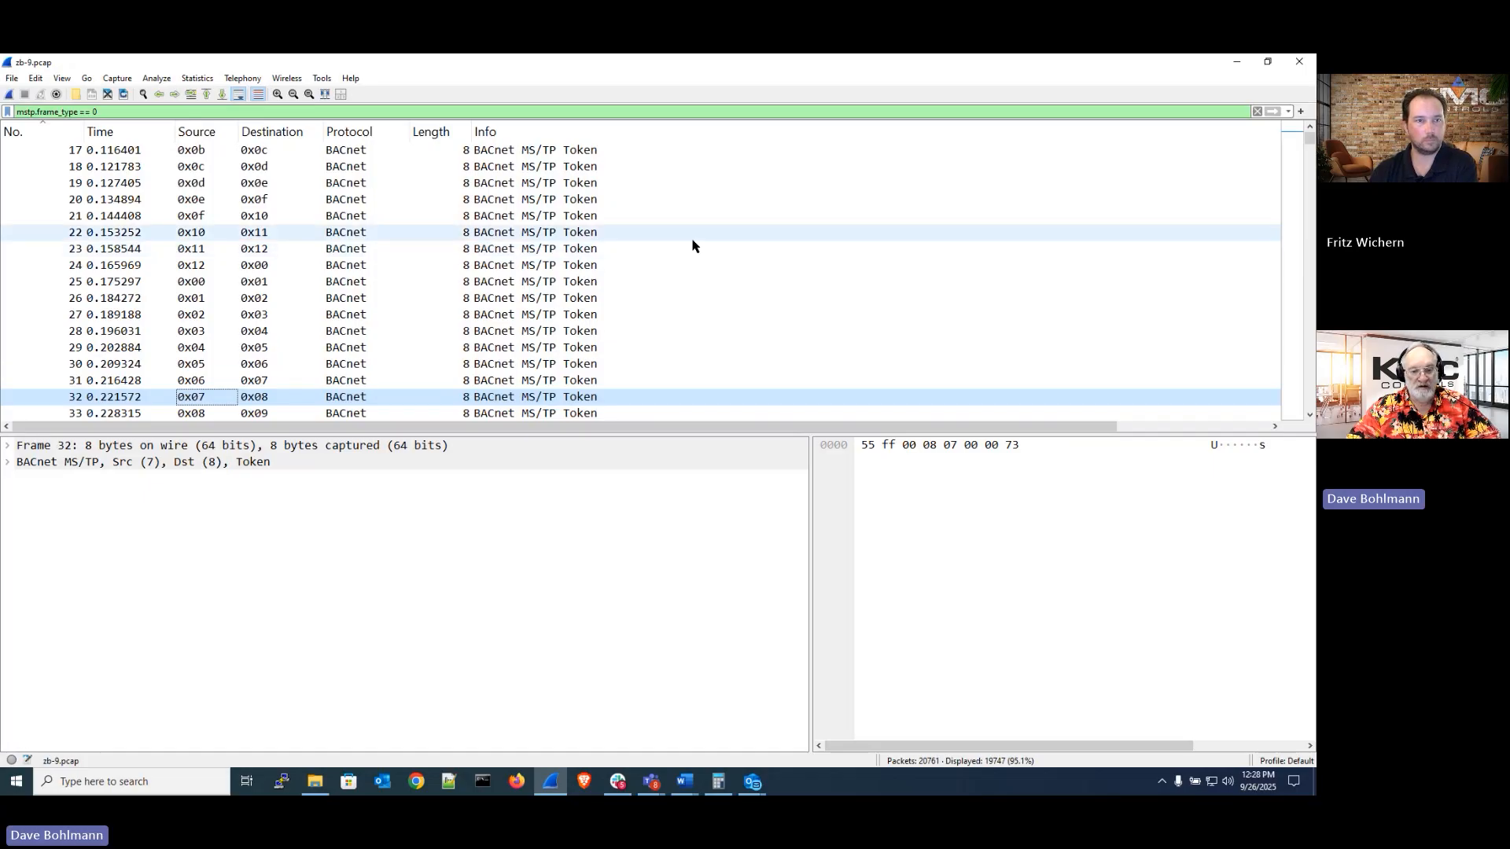
Switch to the PowerPoint presentation and advance to the zB-9 Observations & Analysis slide
mouse_move(559, 784)
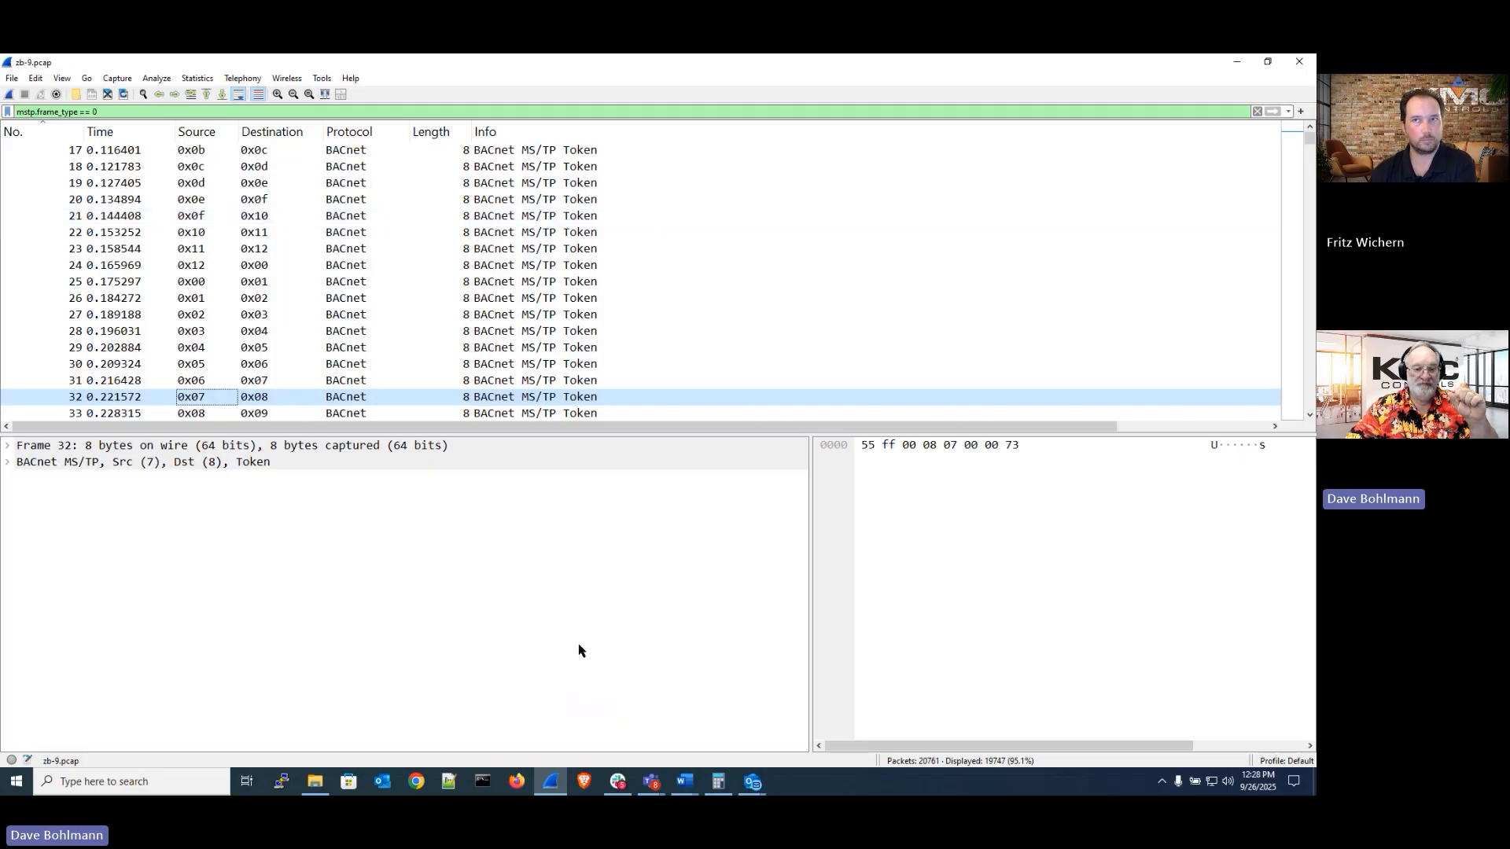
click(552, 783)
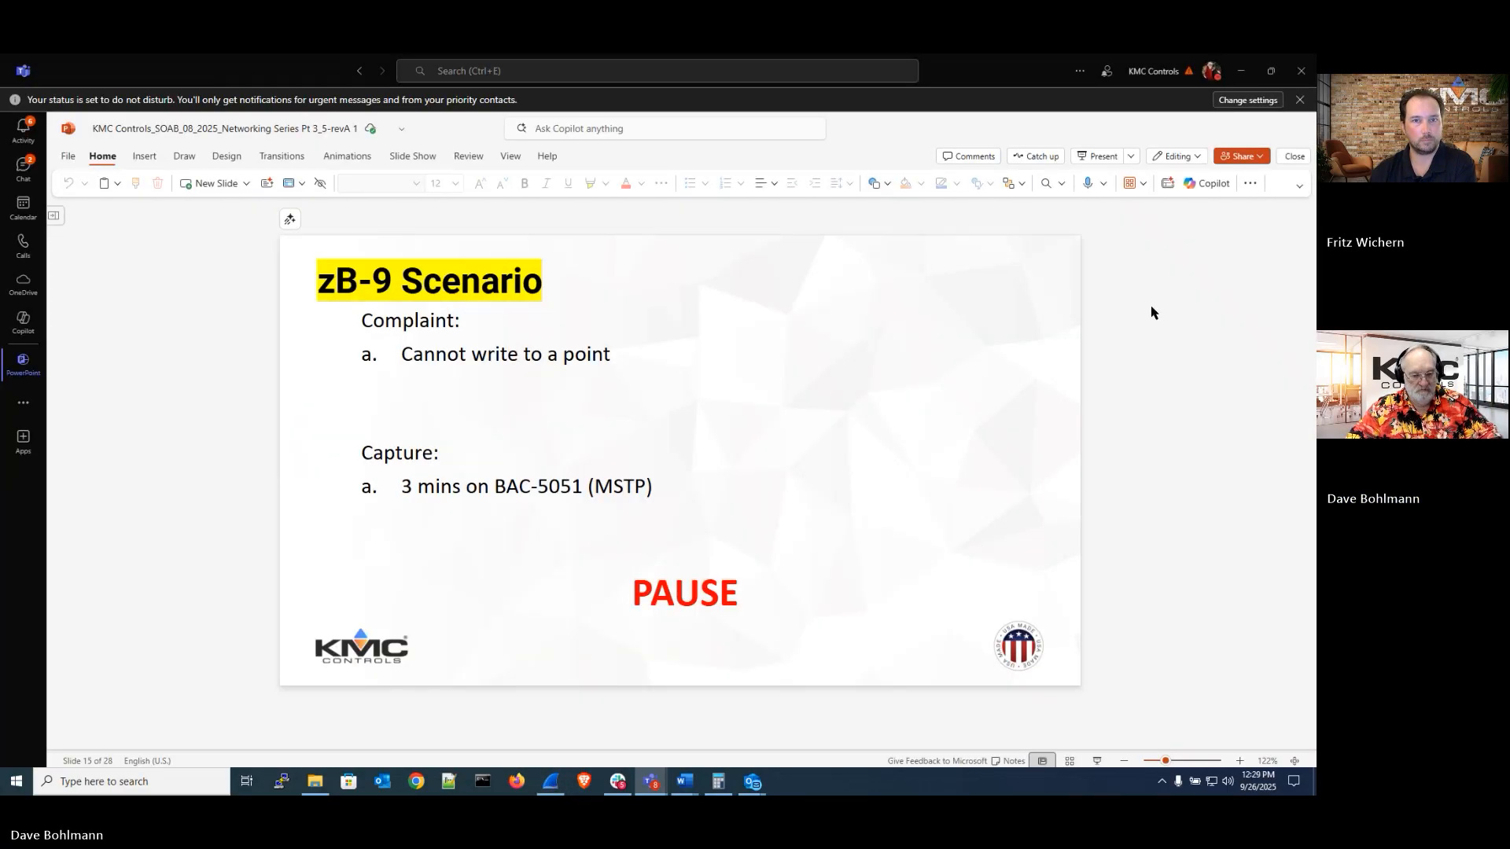
key(Page_Down)
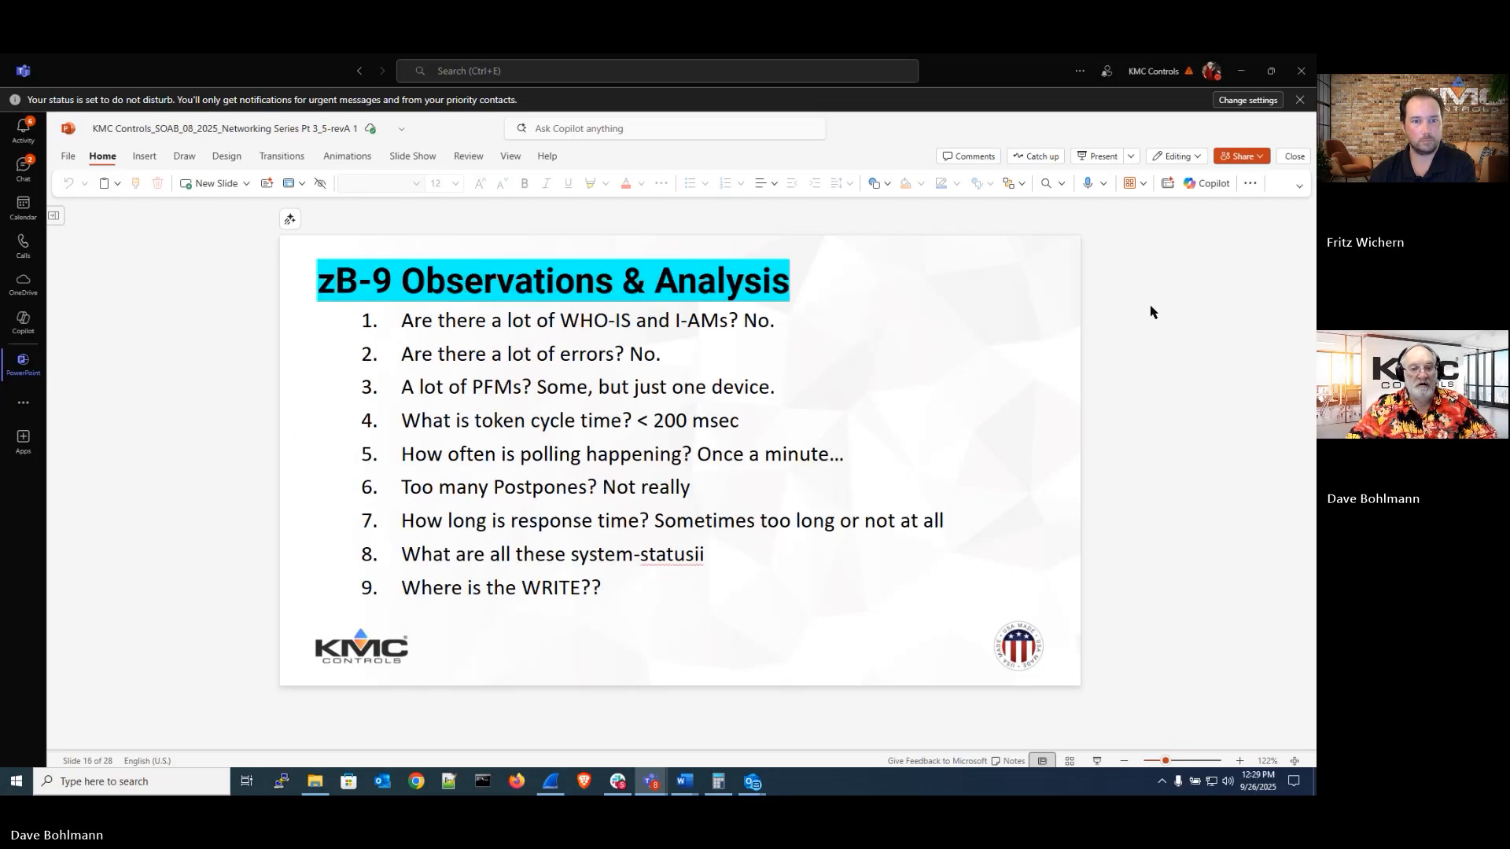
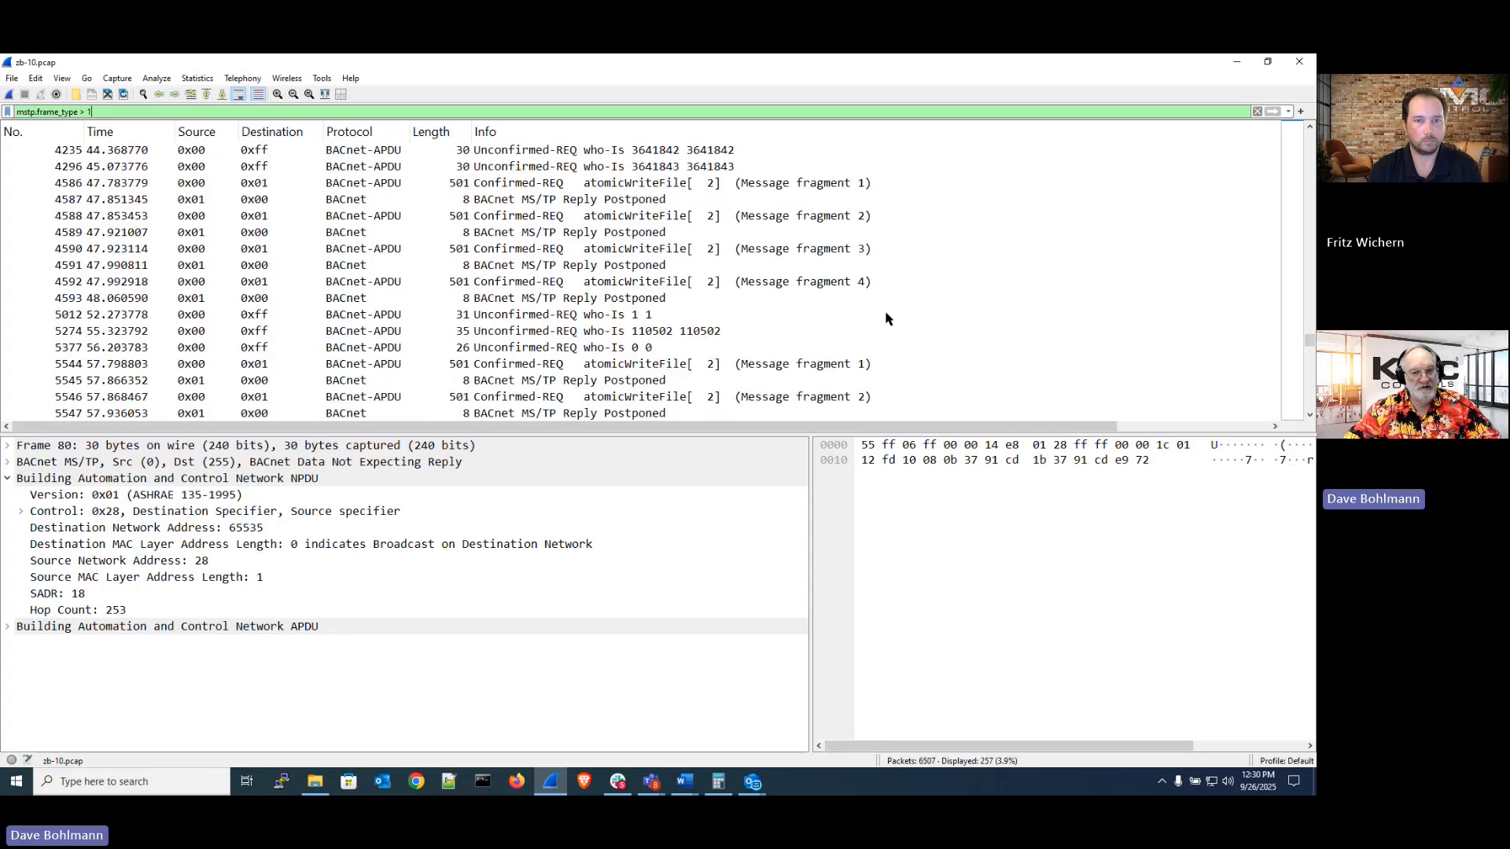
Scroll to the top of the zb-10 packet list and view the zB-10 Scenario slide in the presentation
scroll(886, 318, up, 20)
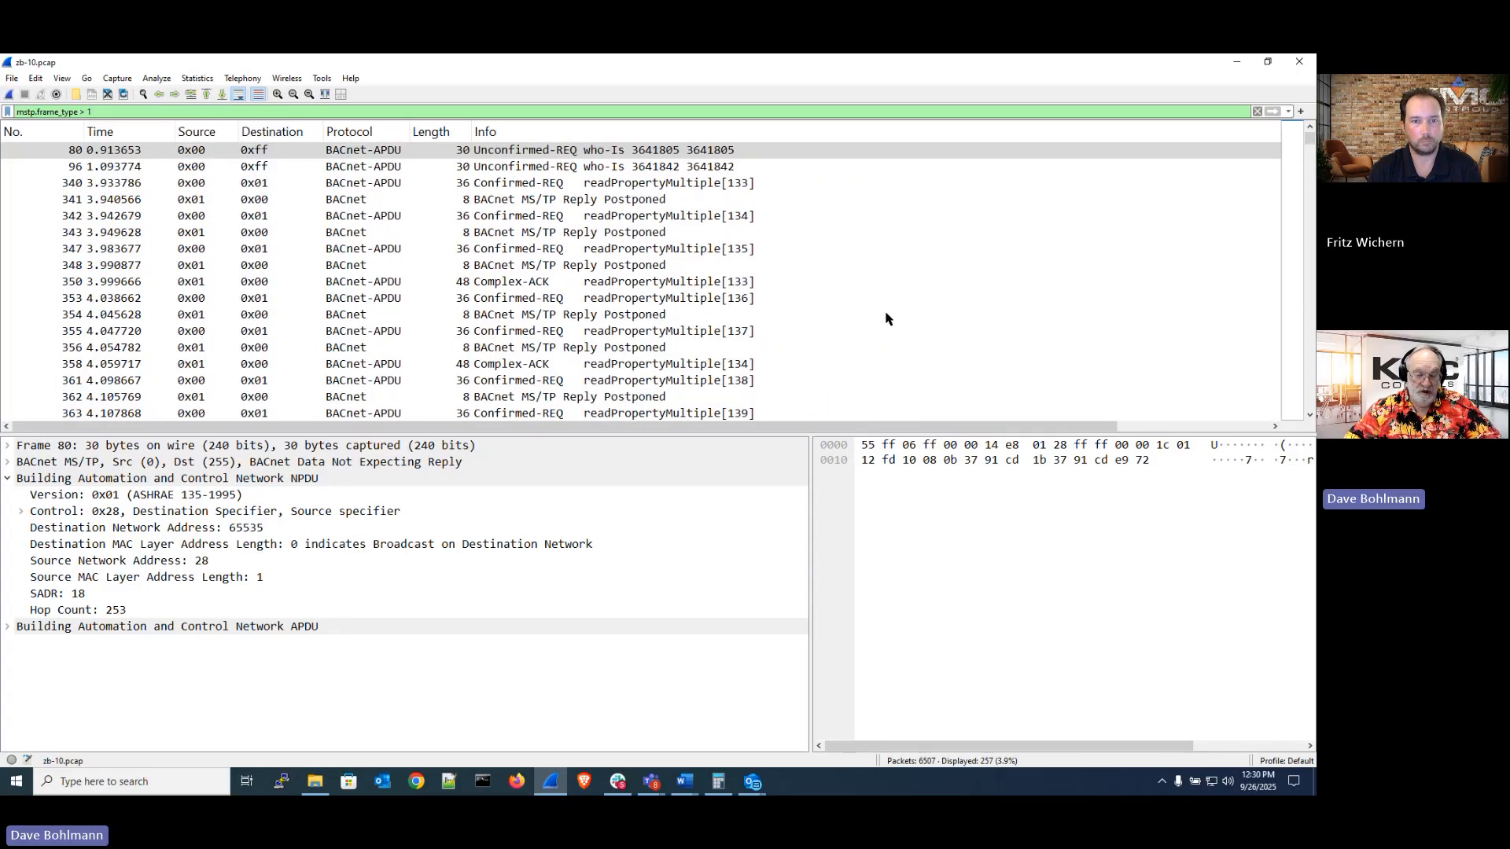
scroll(889, 318, down, 6)
scroll(887, 315, up, 6)
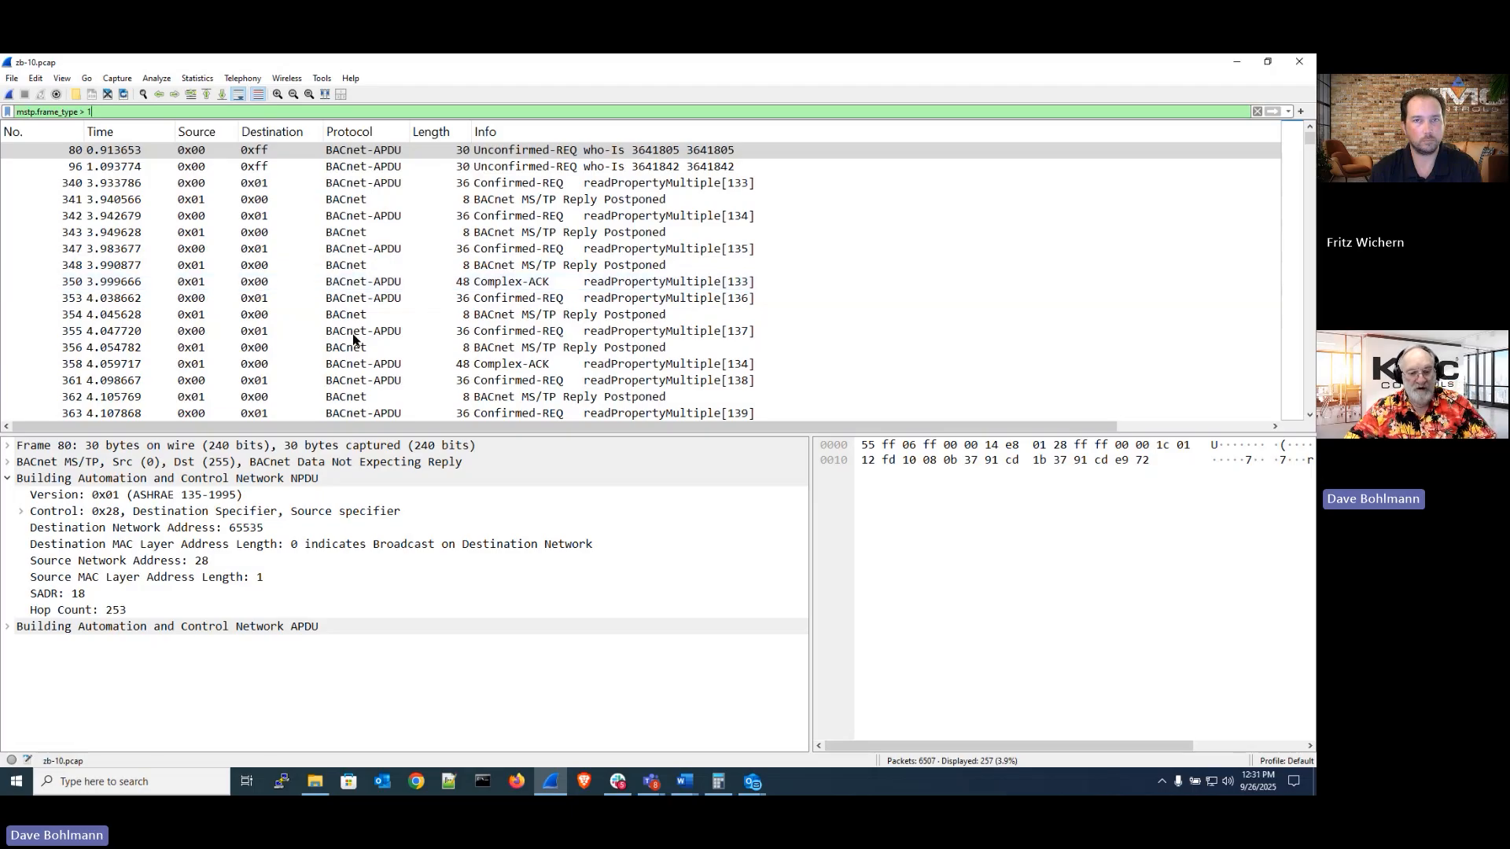
click(555, 788)
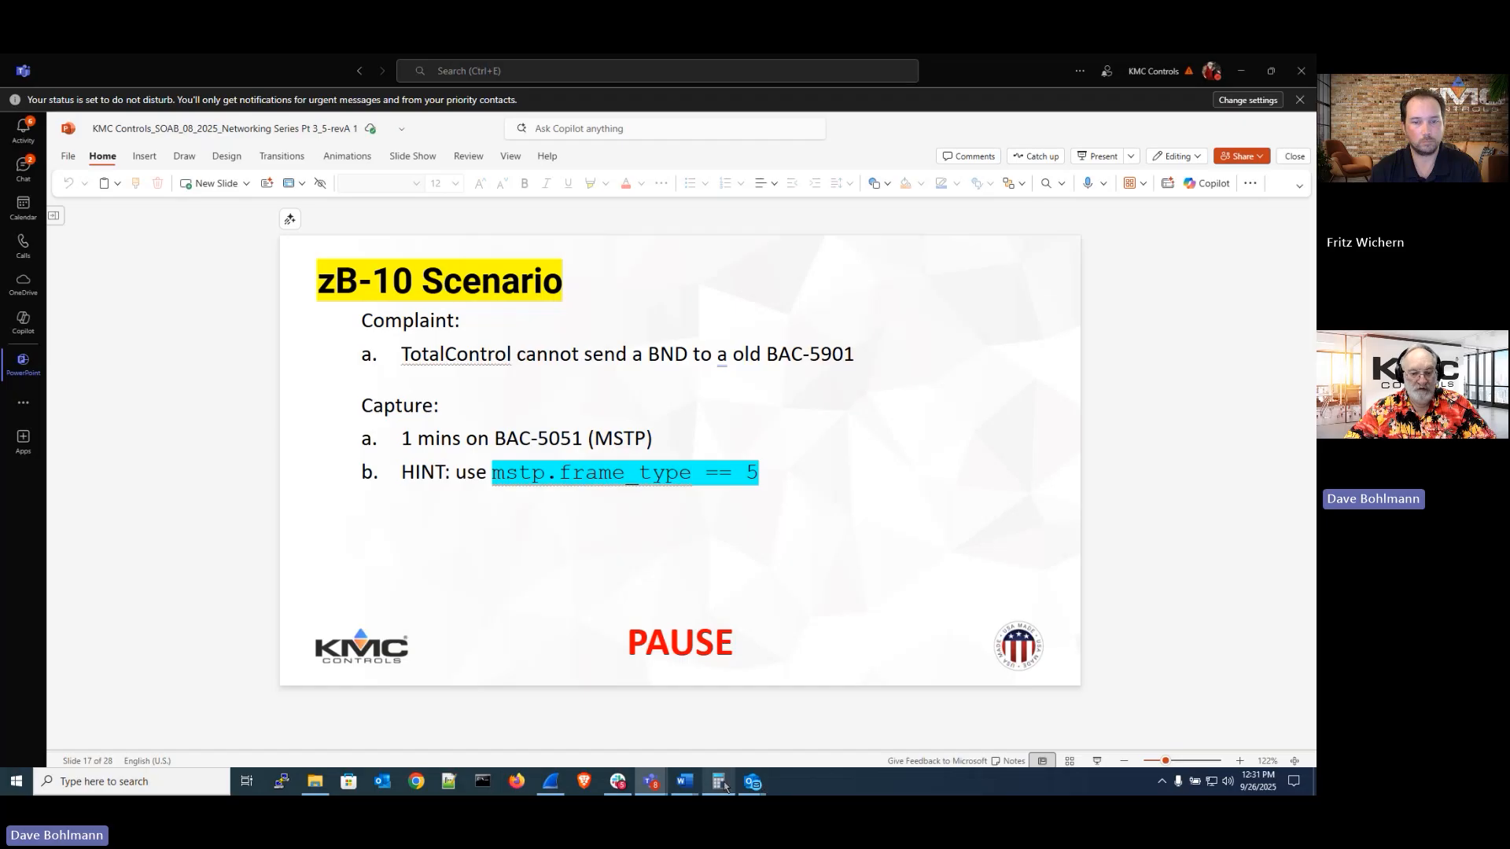
mouse_move(658, 782)
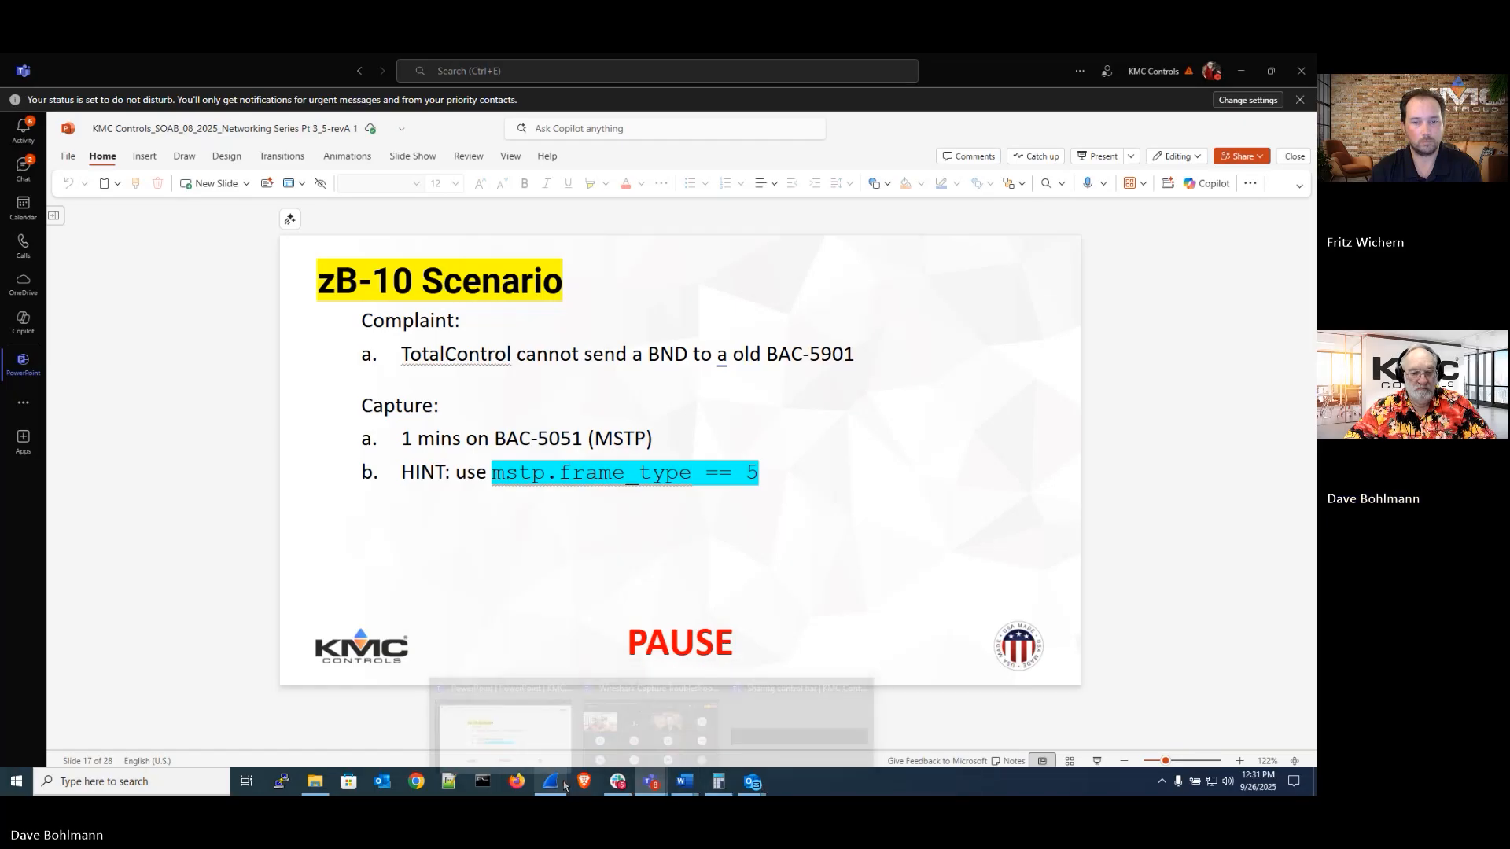
click(545, 722)
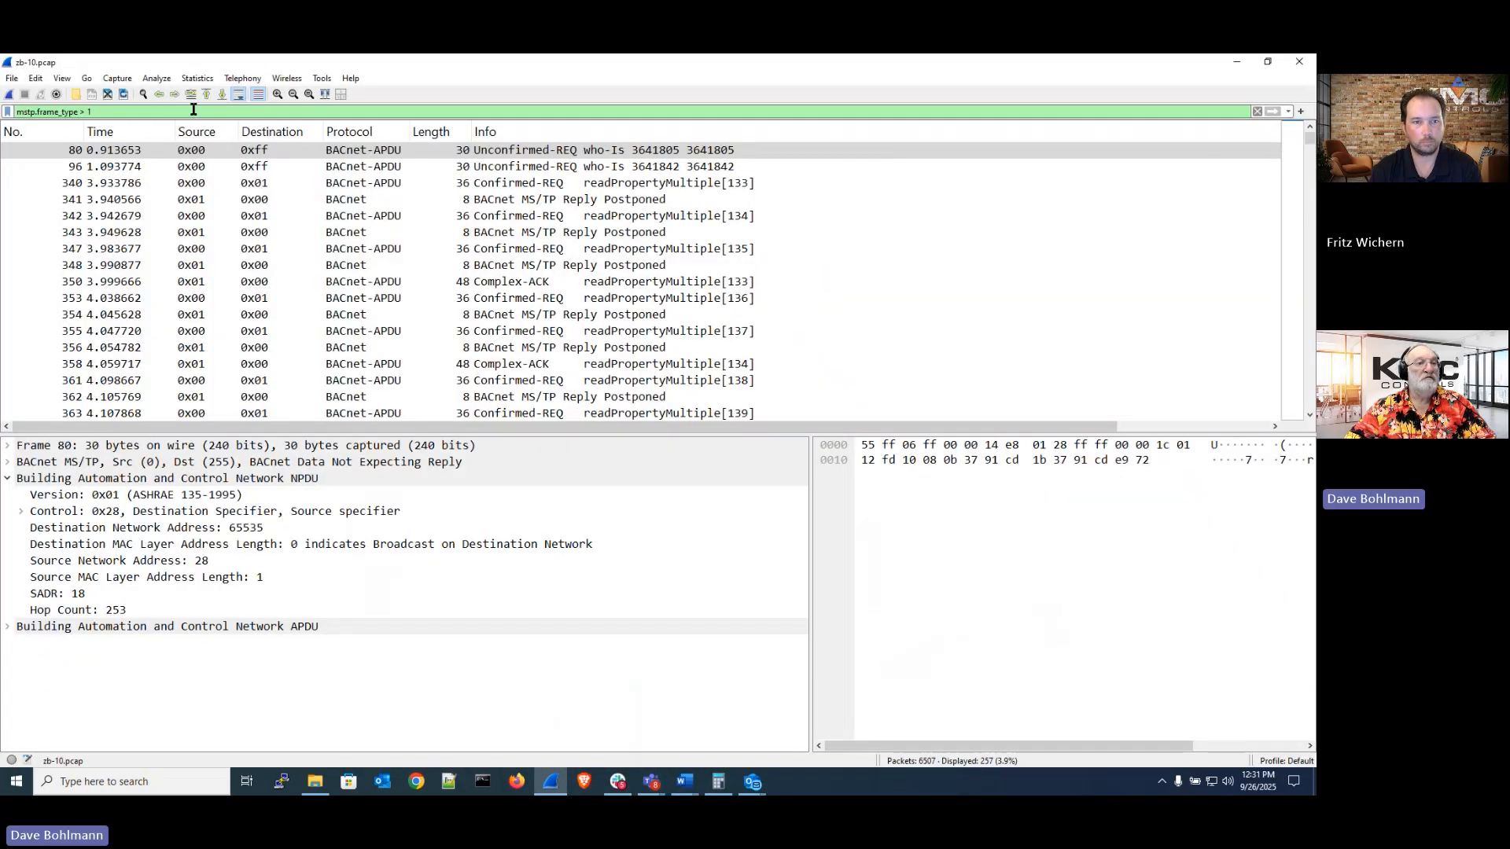
Change the display filter to mstp.frame_type == 5 and apply it to show only data-expecting-reply frames
key(BackSpace)
key(BackSpace)
key(BackSpace)
key(BackSpace)
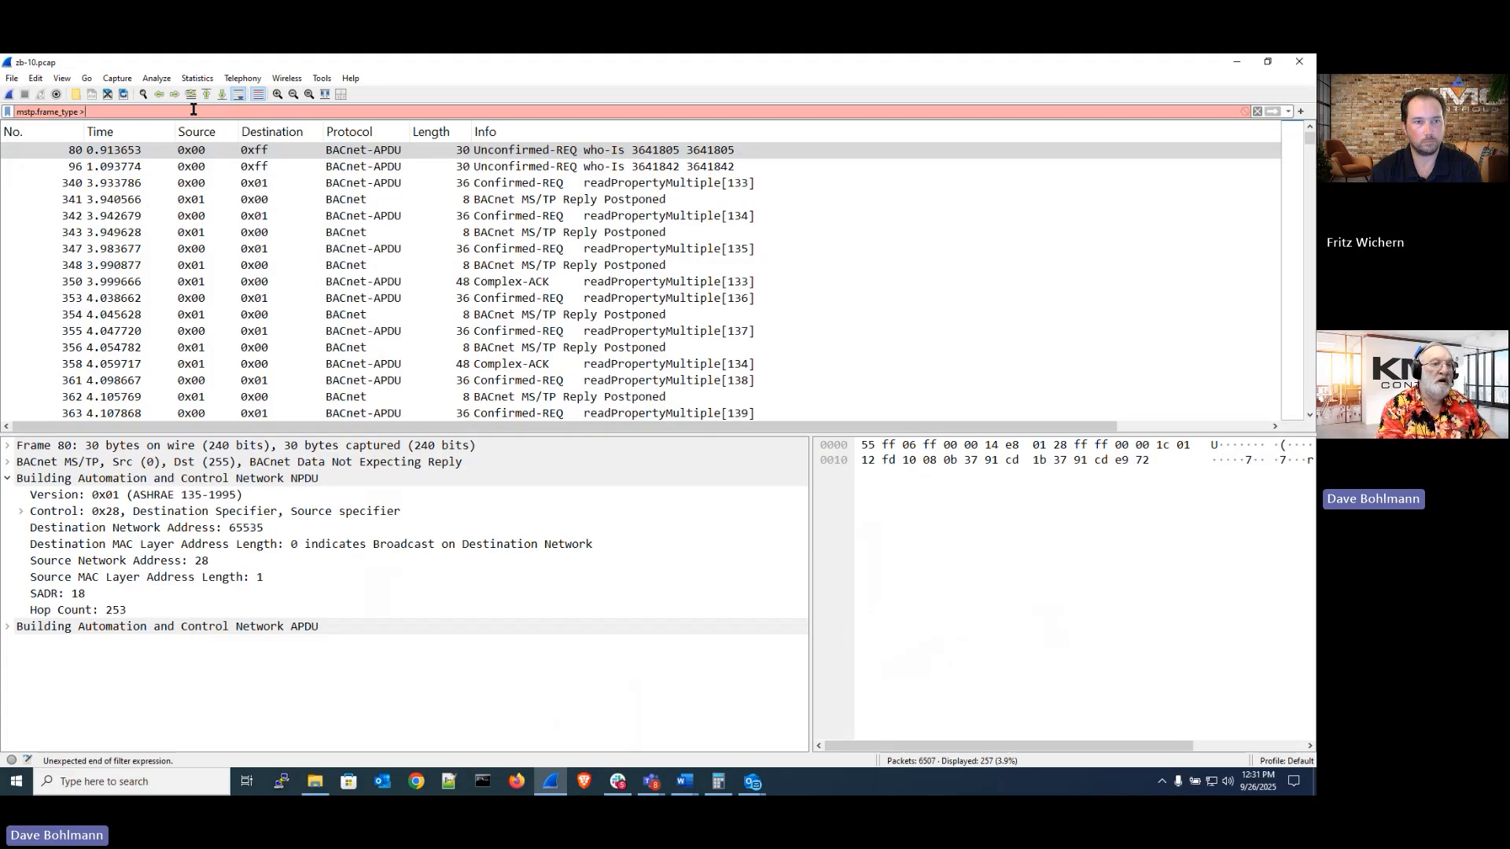
text(== 5)
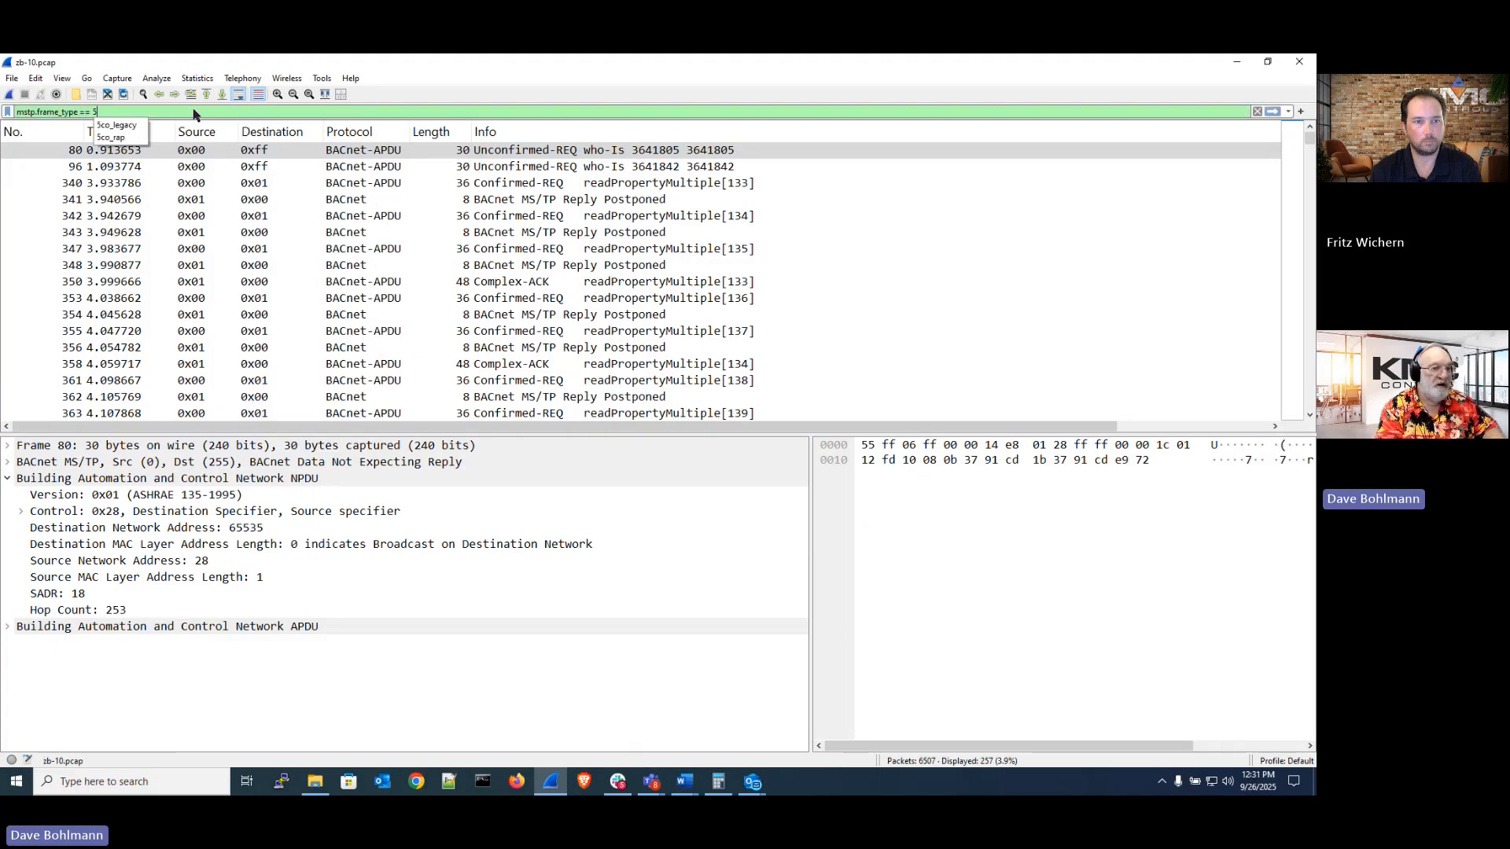
key(Return)
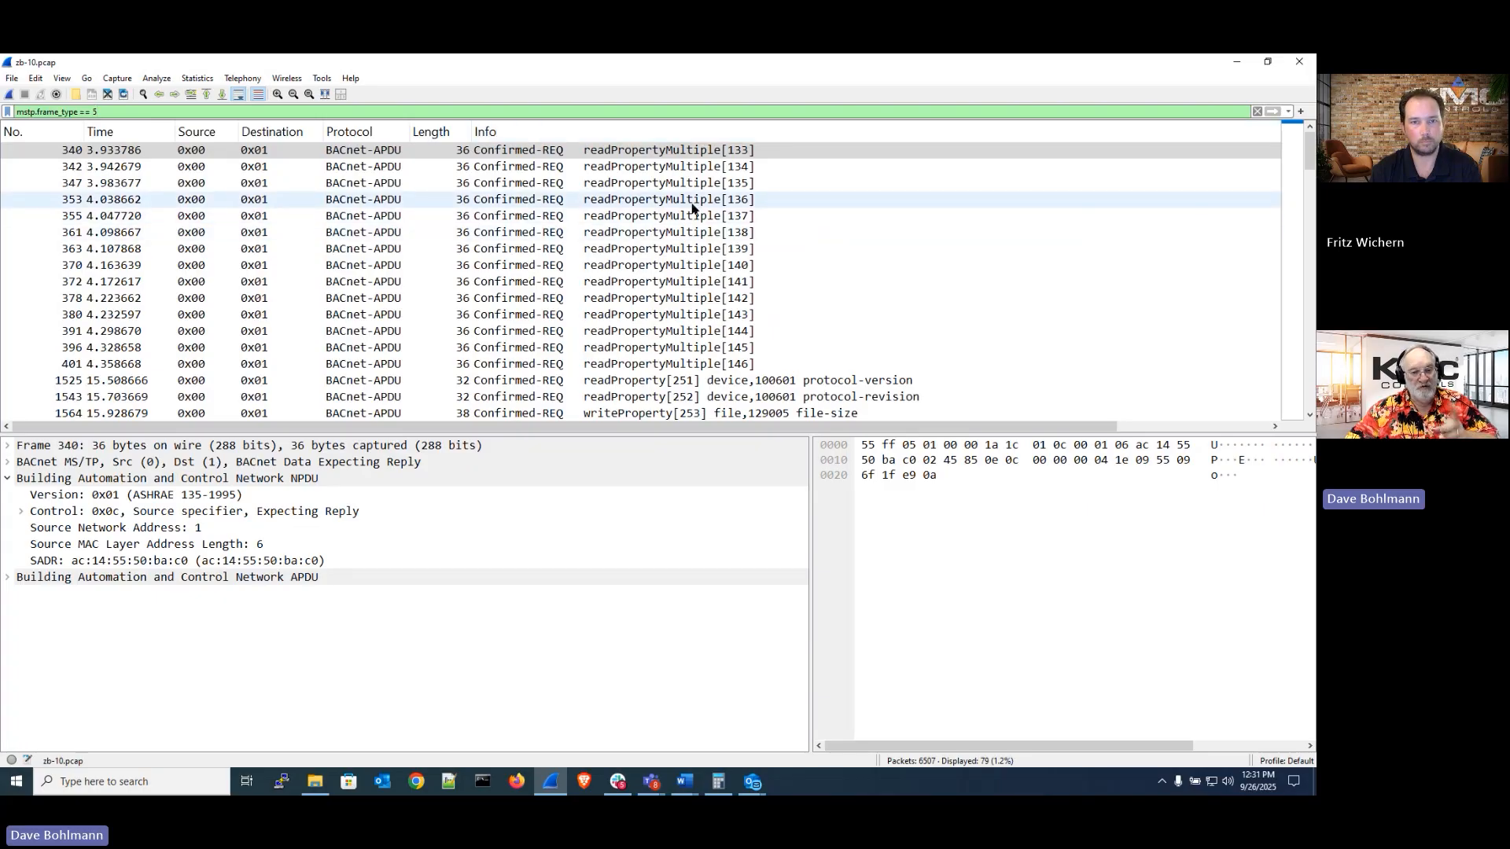
Select readPropertyMultiple request 401 and expand its APDU details
scroll(692, 206, down, 3)
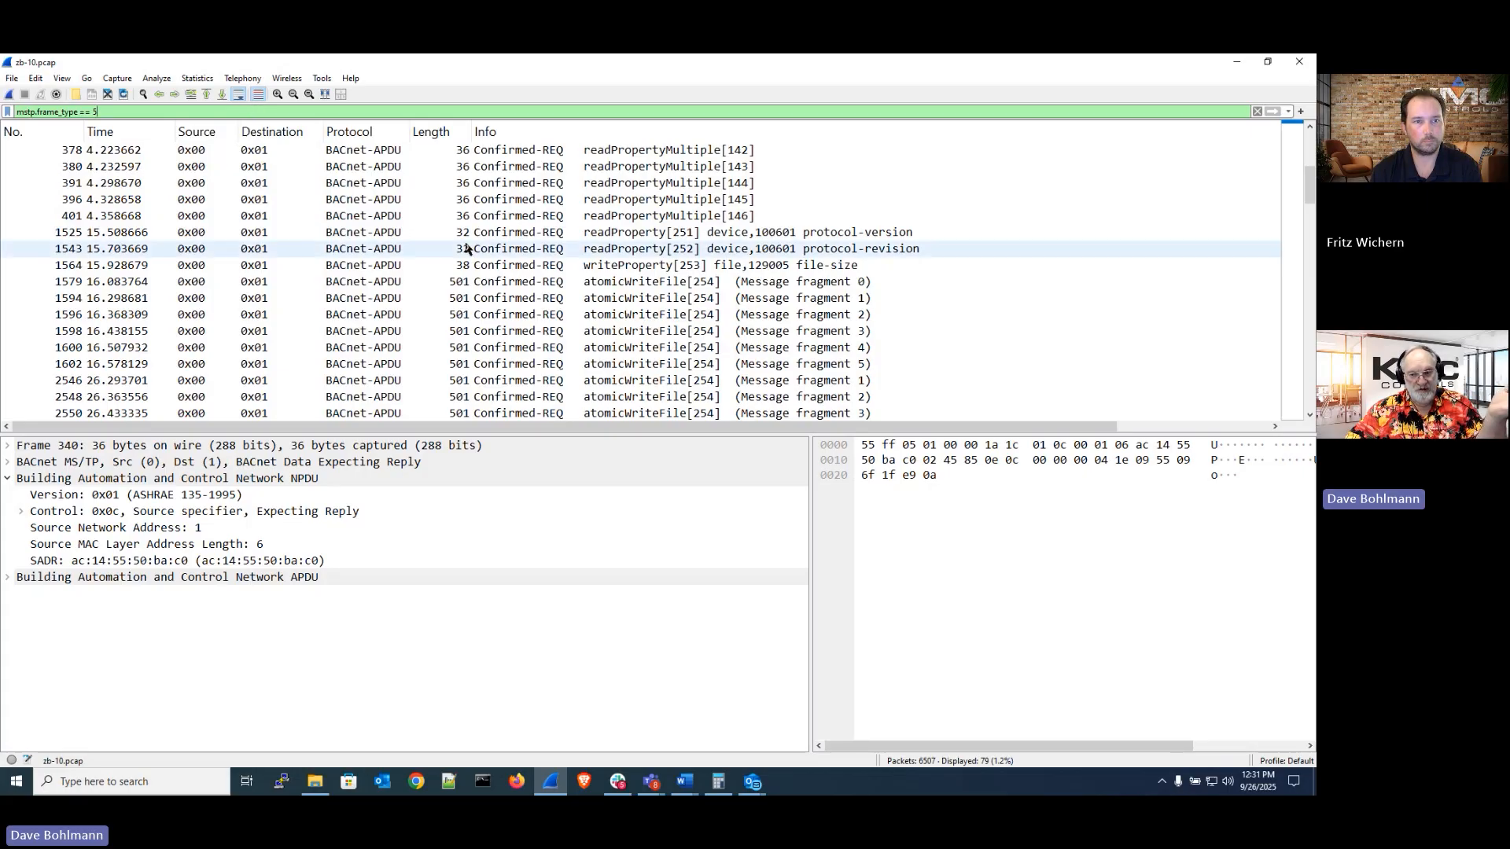
scroll(465, 245, down, 5)
scroll(467, 249, up, 5)
scroll(466, 247, up, 3)
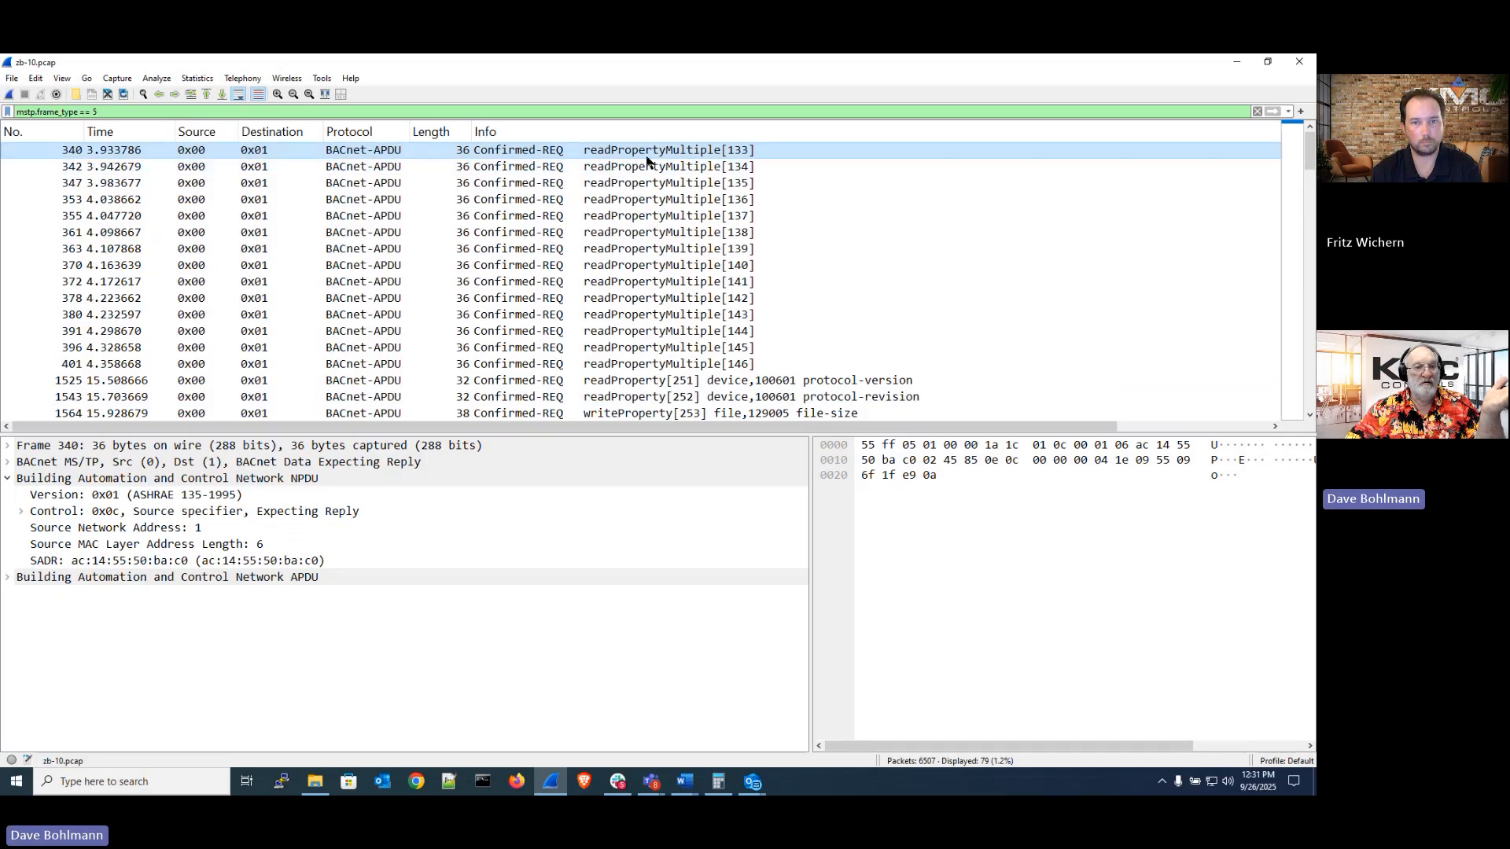
click(639, 365)
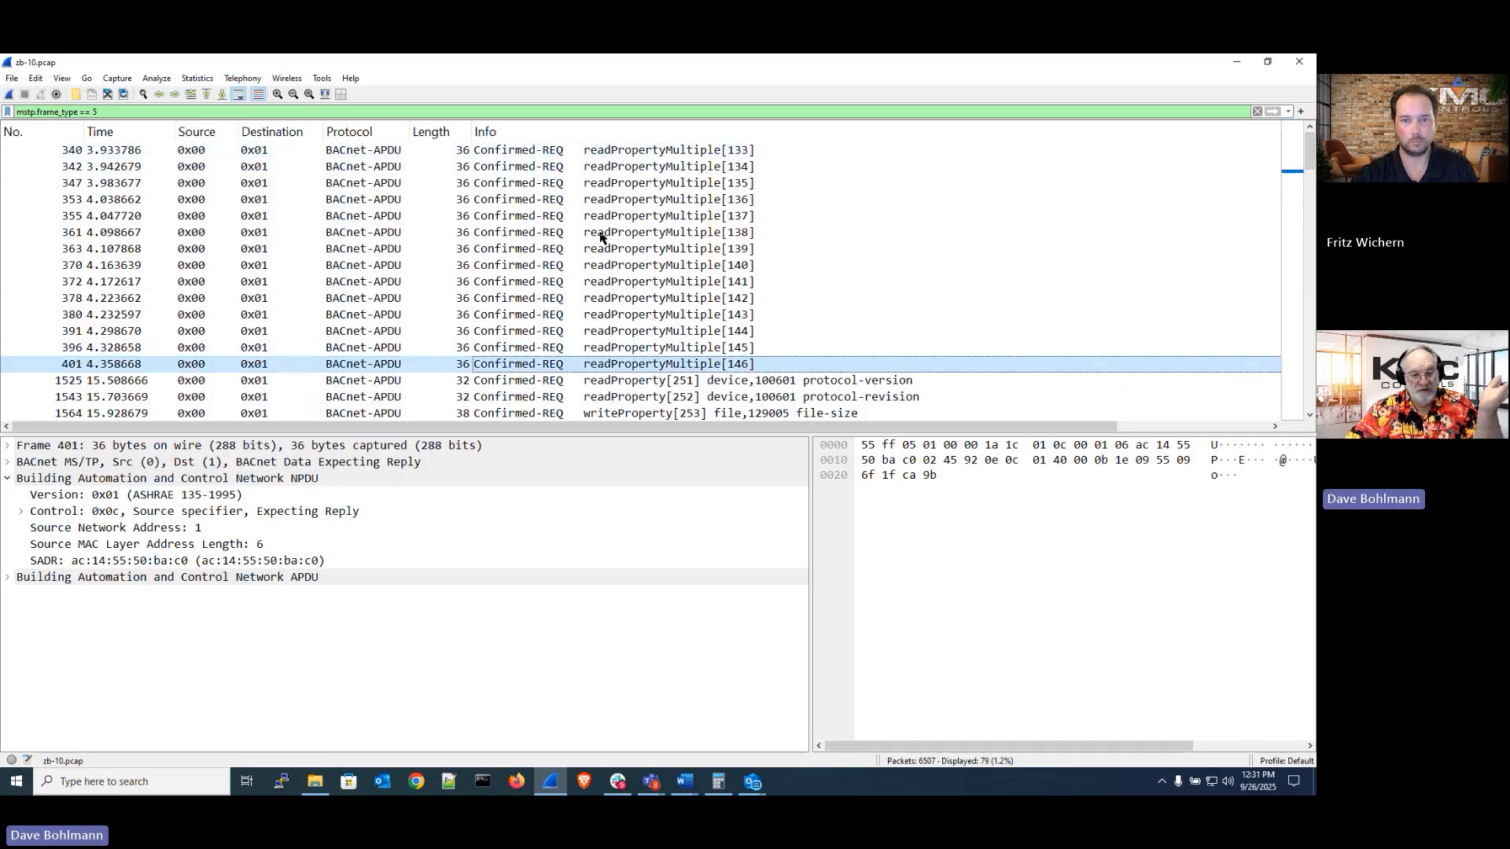
click(8, 577)
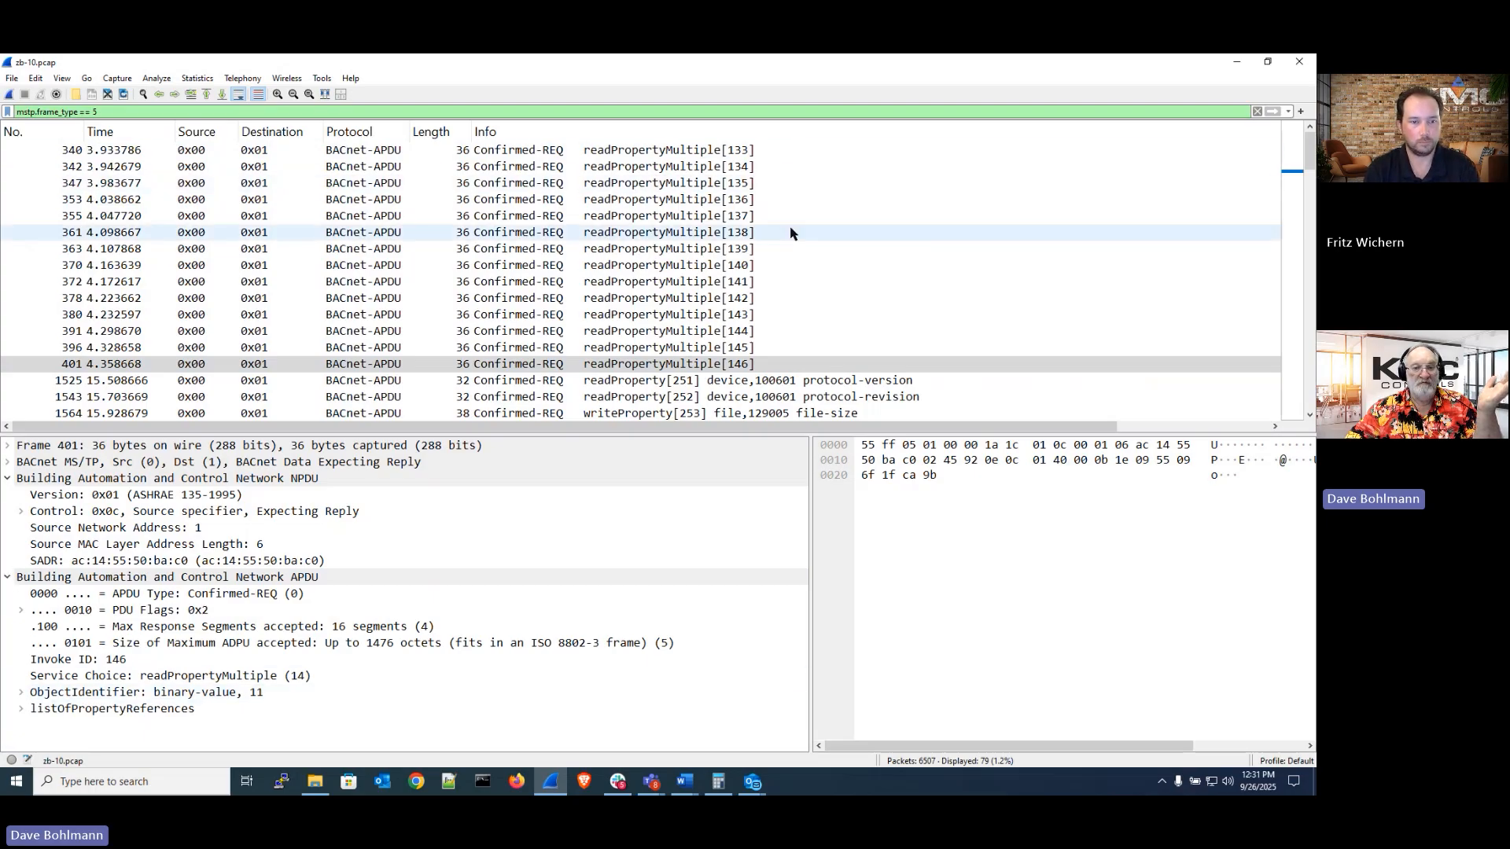
Select the atomicWriteFile message fragment 0 request, frame 1579
scroll(792, 232, down, 3)
click(637, 286)
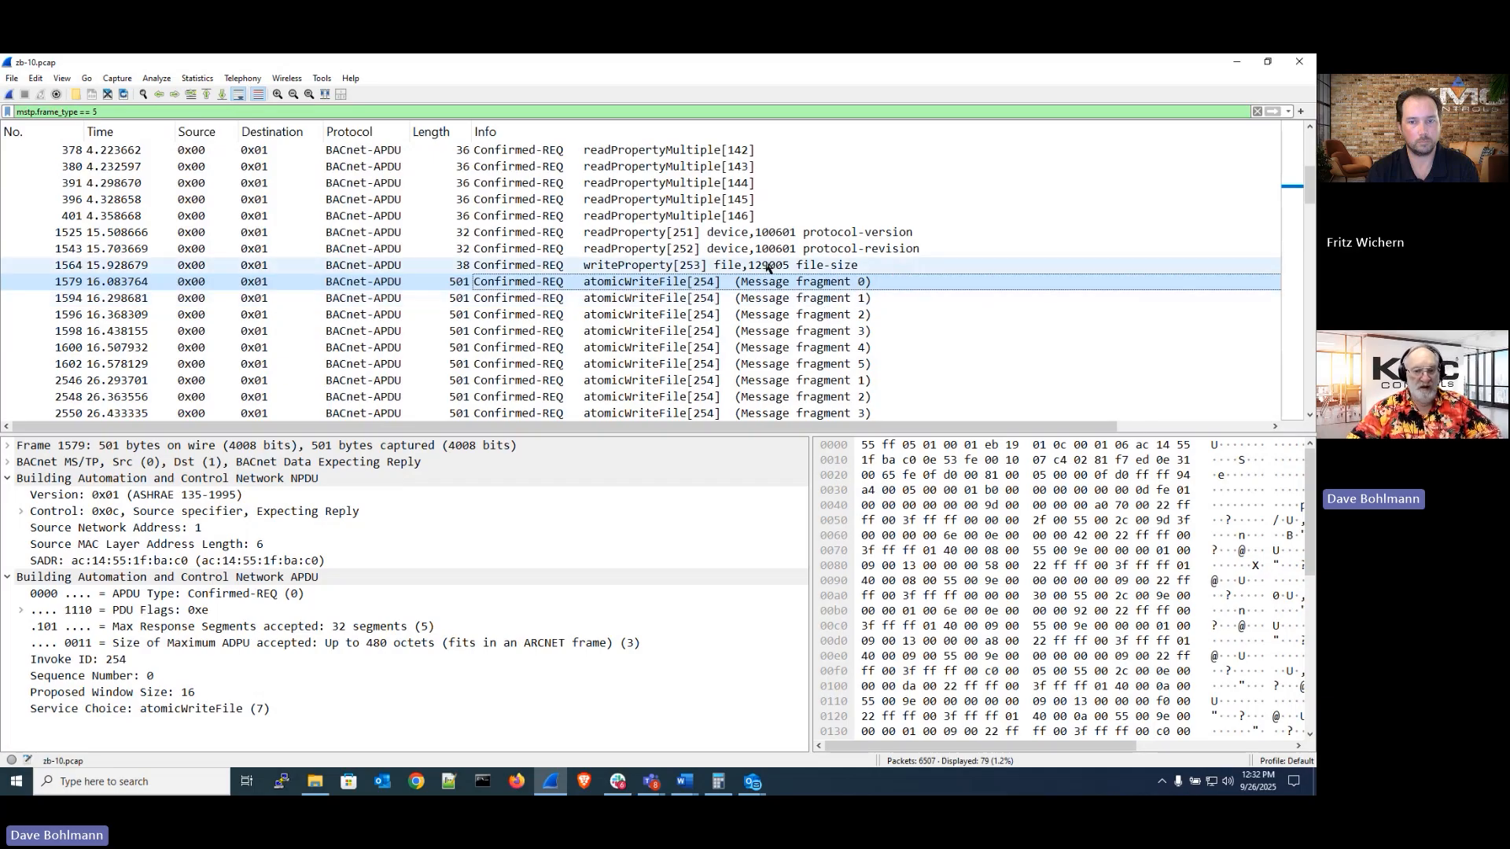
scroll(918, 291, down, 1)
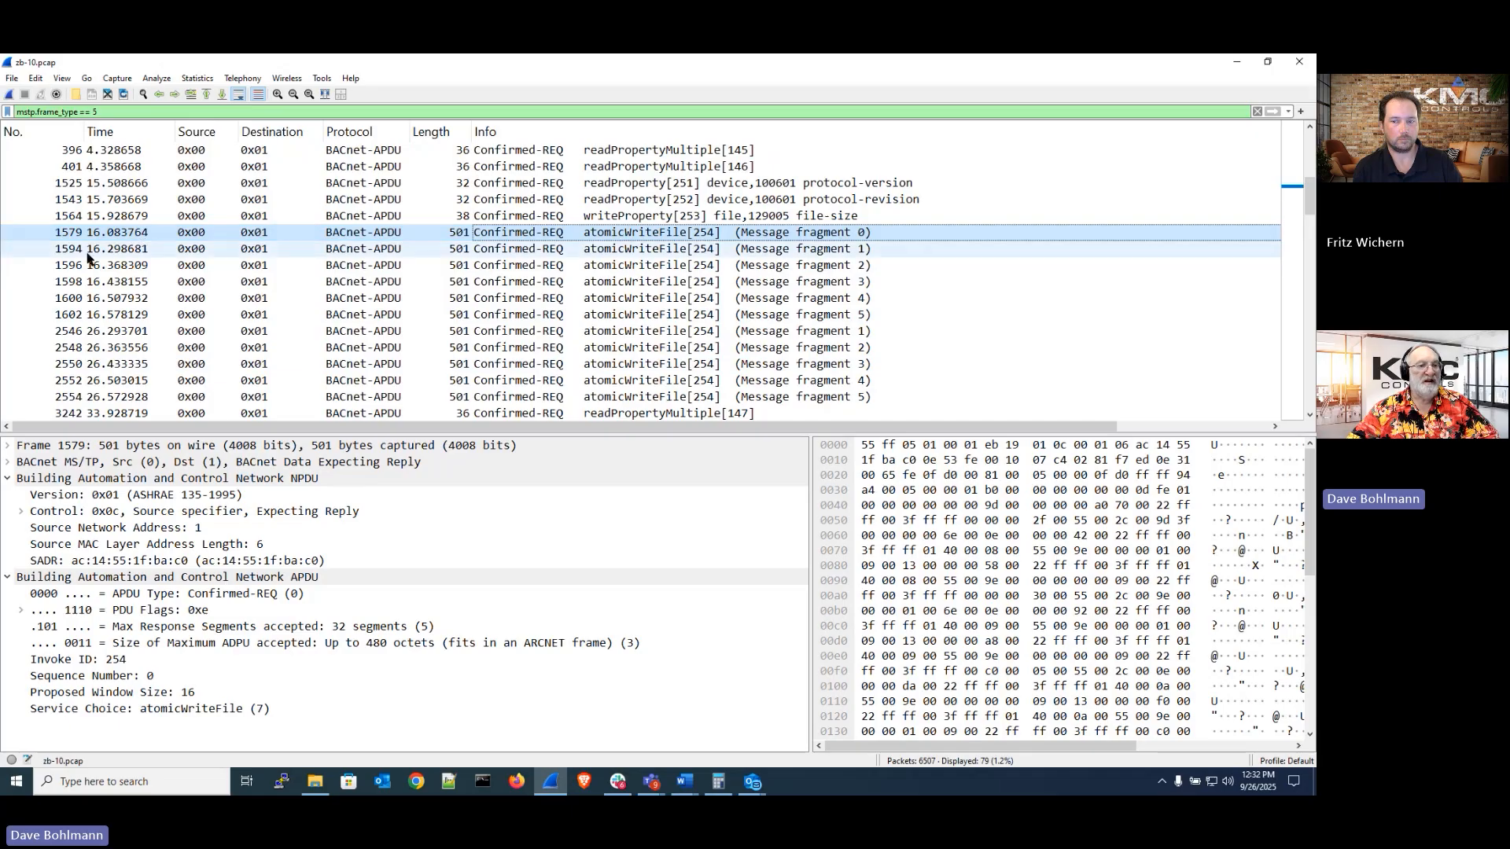
Change the display filter back to mstp.frame_type > 1 and apply it
click(161, 112)
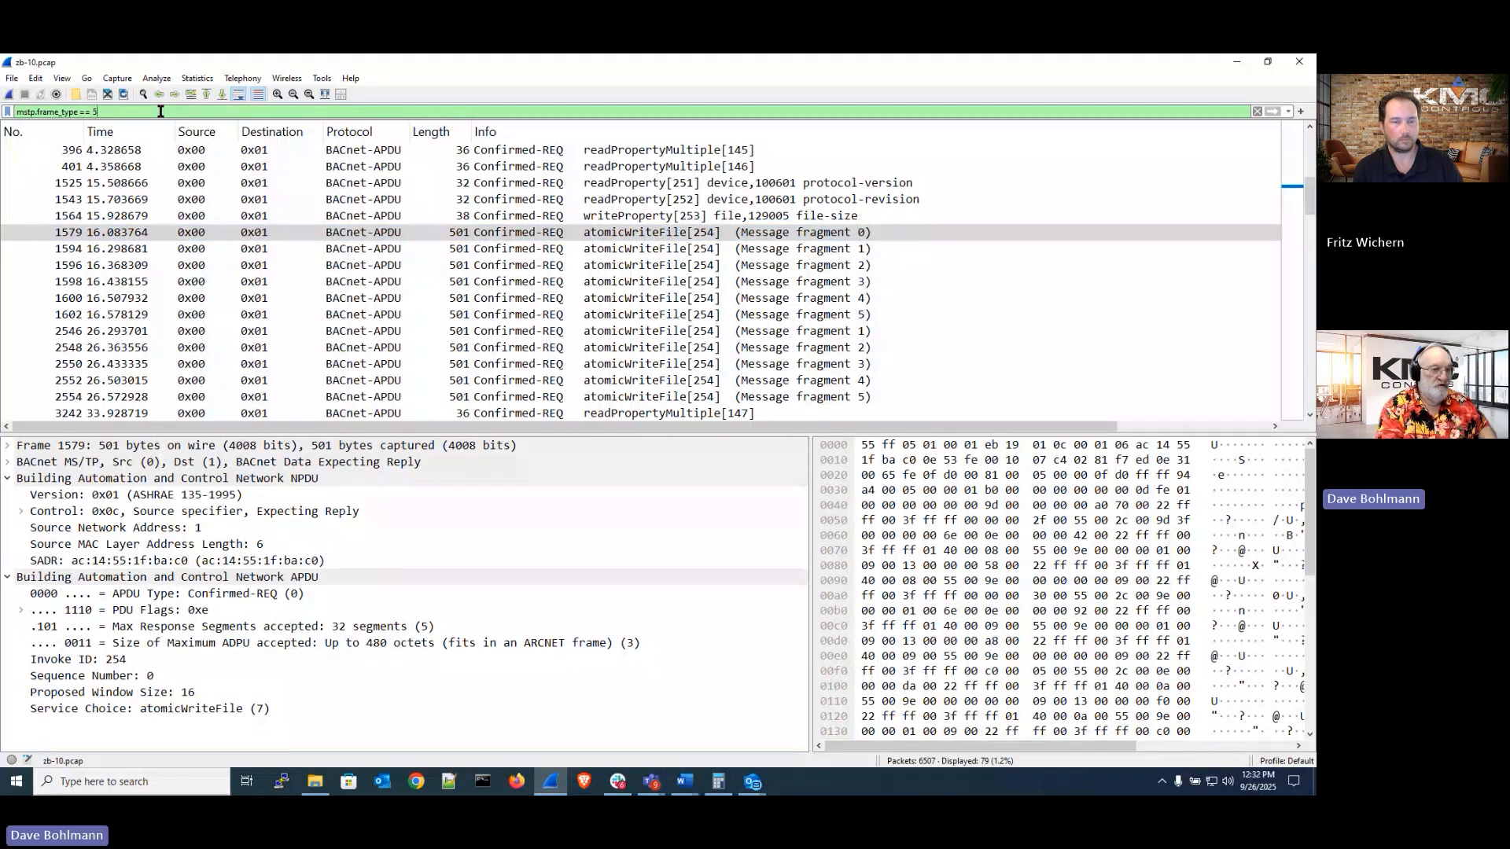
key(BackSpace)
key(BackSpace)
key(BackSpace)
key(BackSpace)
text(> )
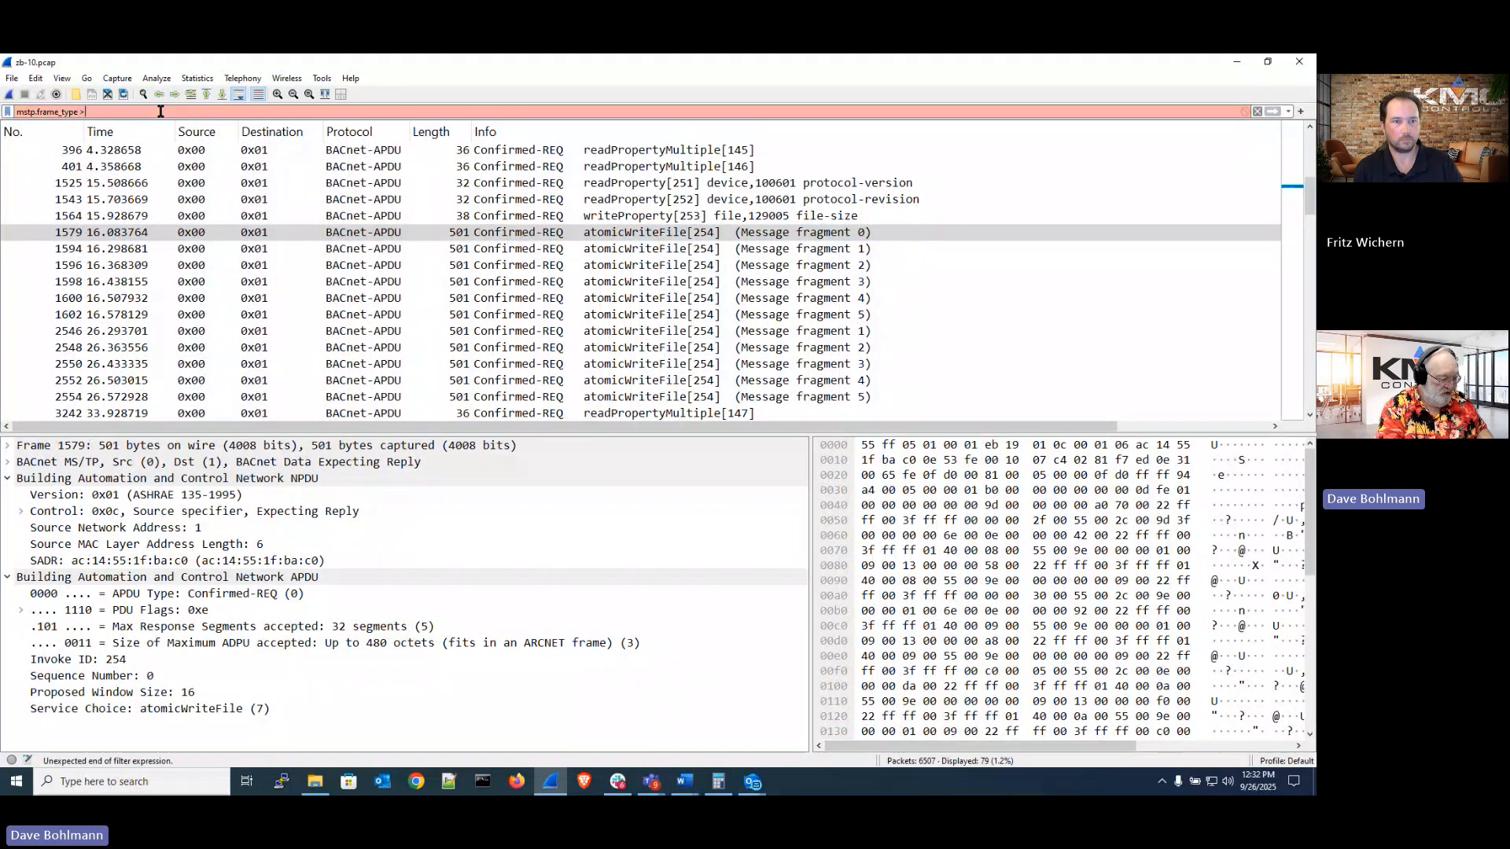
text(1)
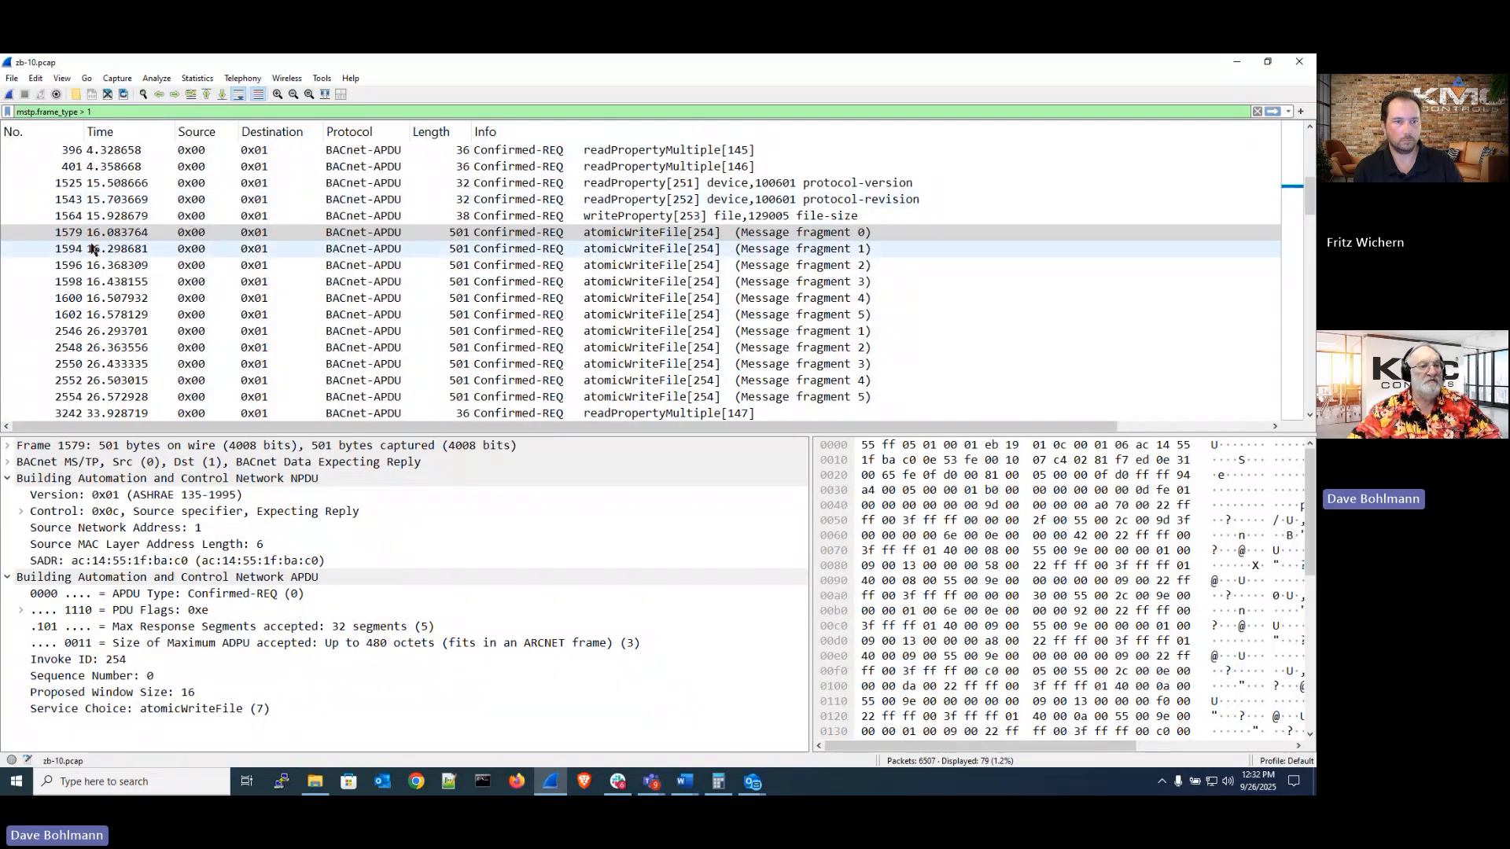
click(71, 237)
click(147, 111)
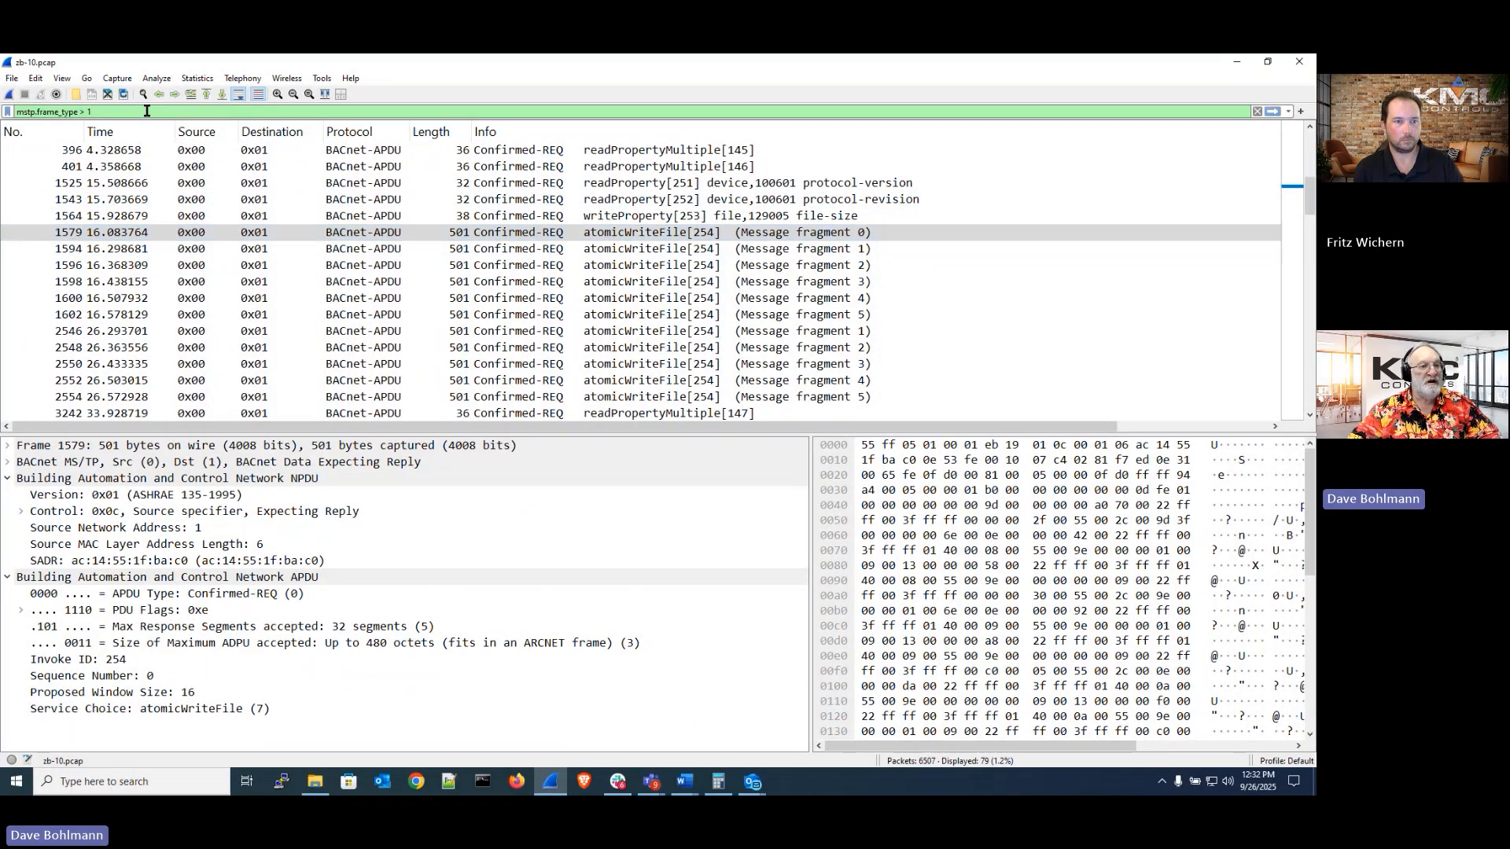
key(Return)
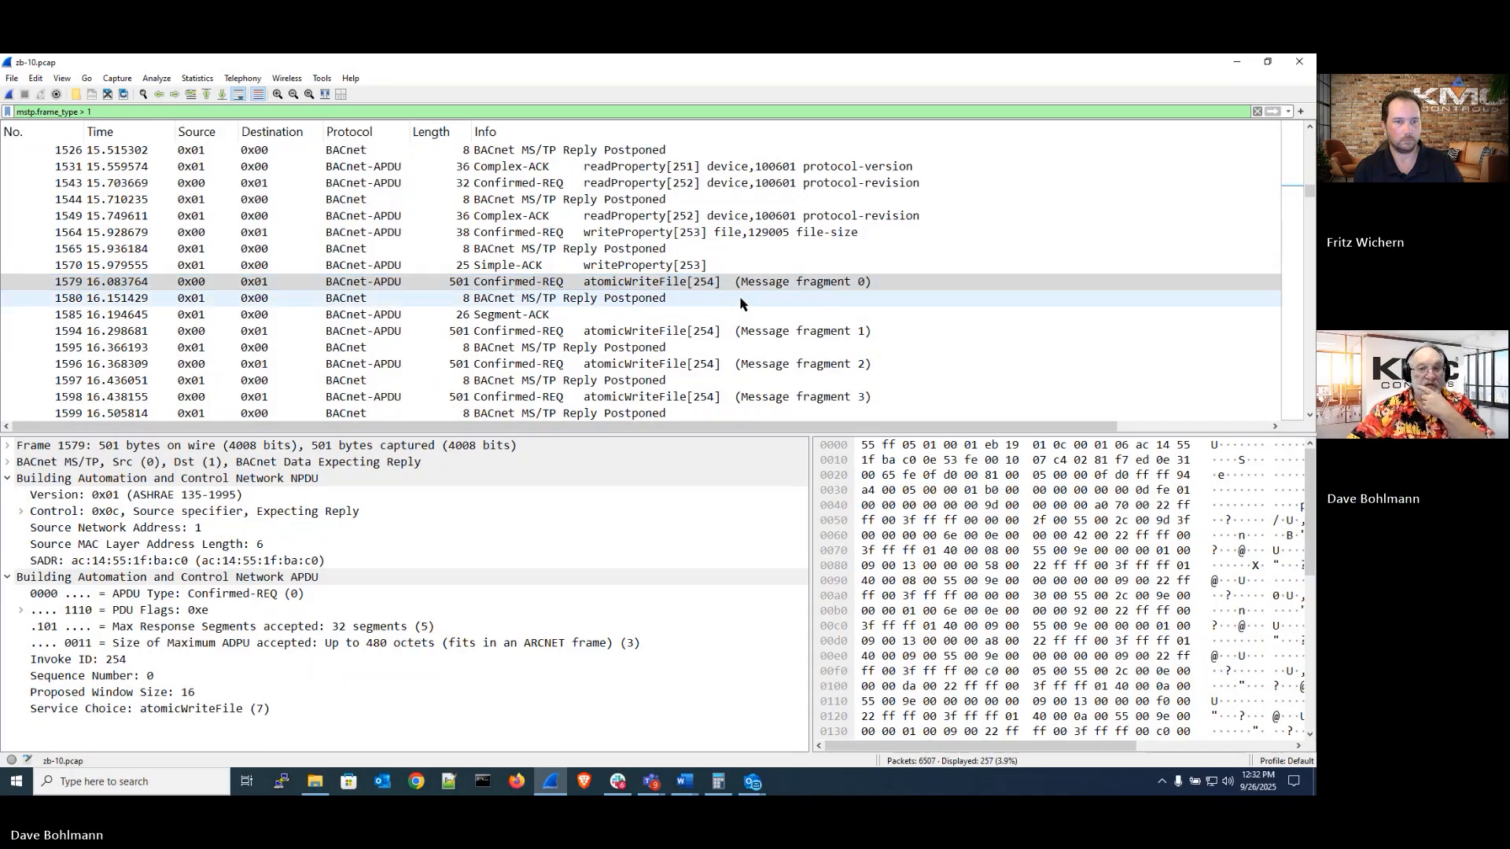
Step through the atomicWriteFile fragments, Reply Postponed and Segment-ACK frames following packet 1579
click(260, 288)
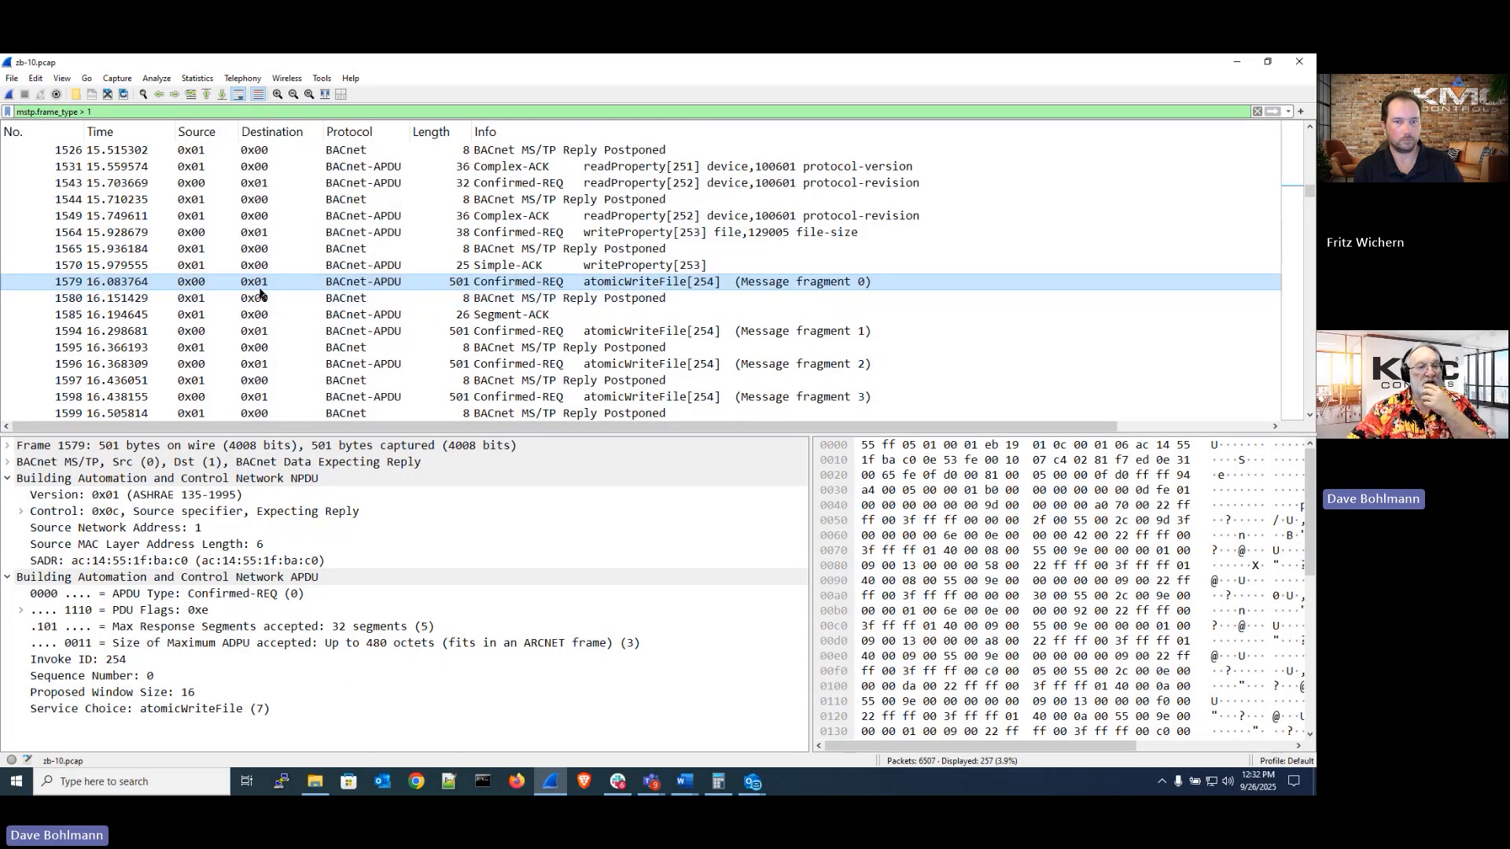
click(202, 283)
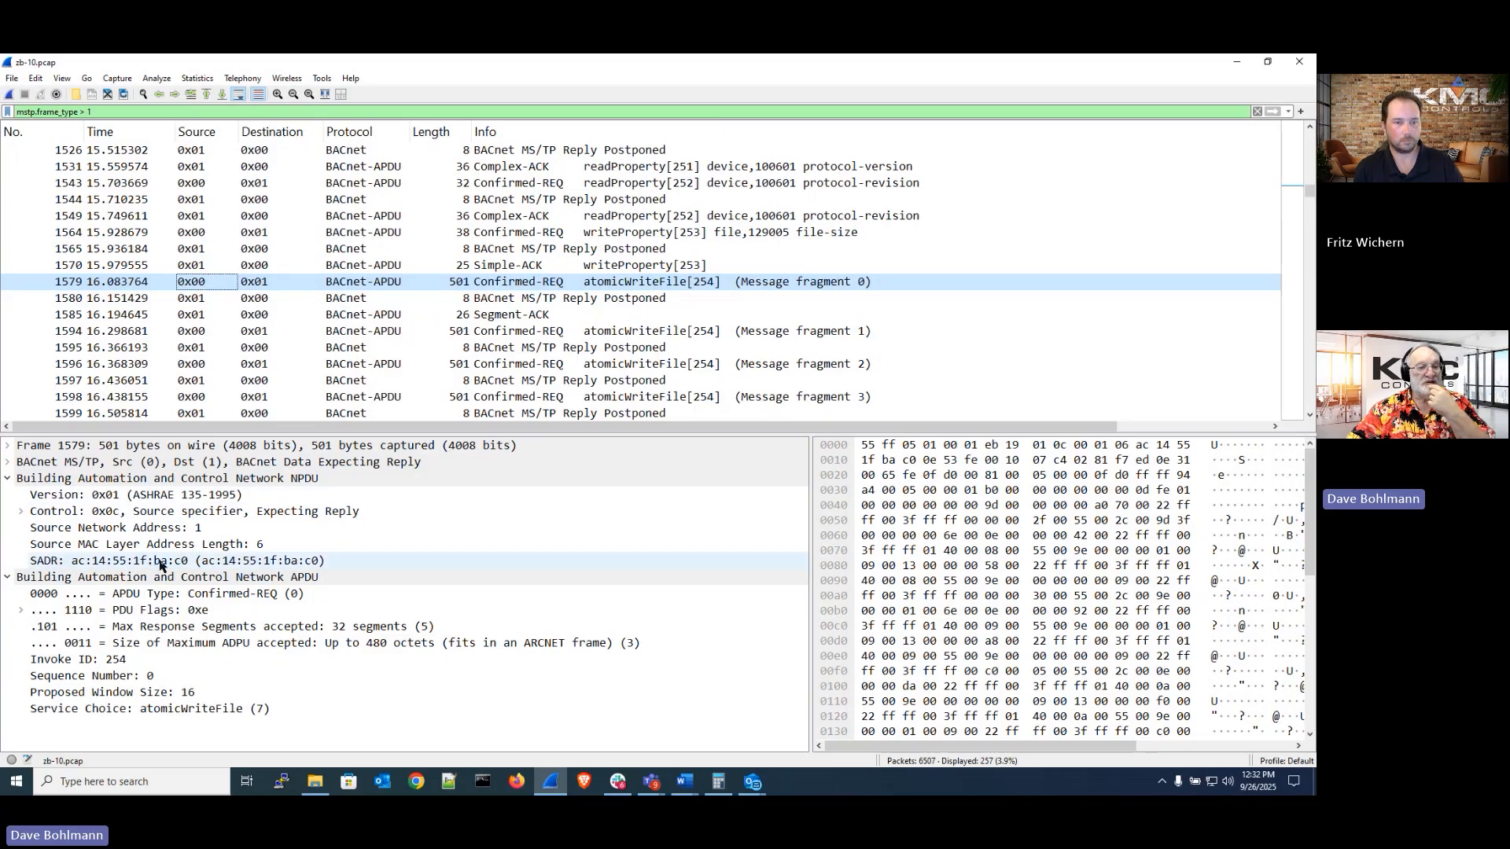
click(272, 285)
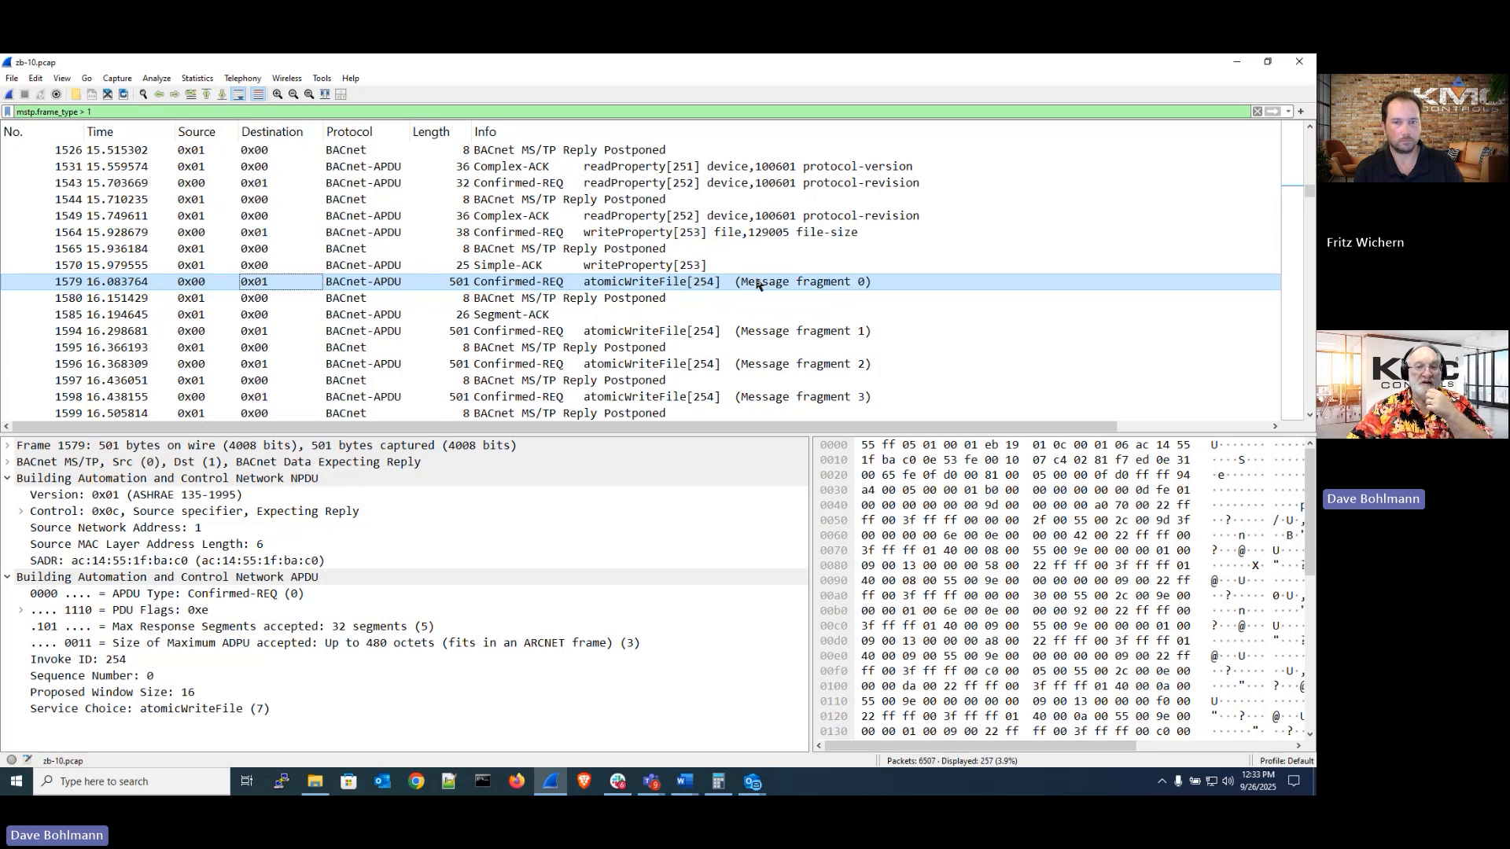
click(649, 298)
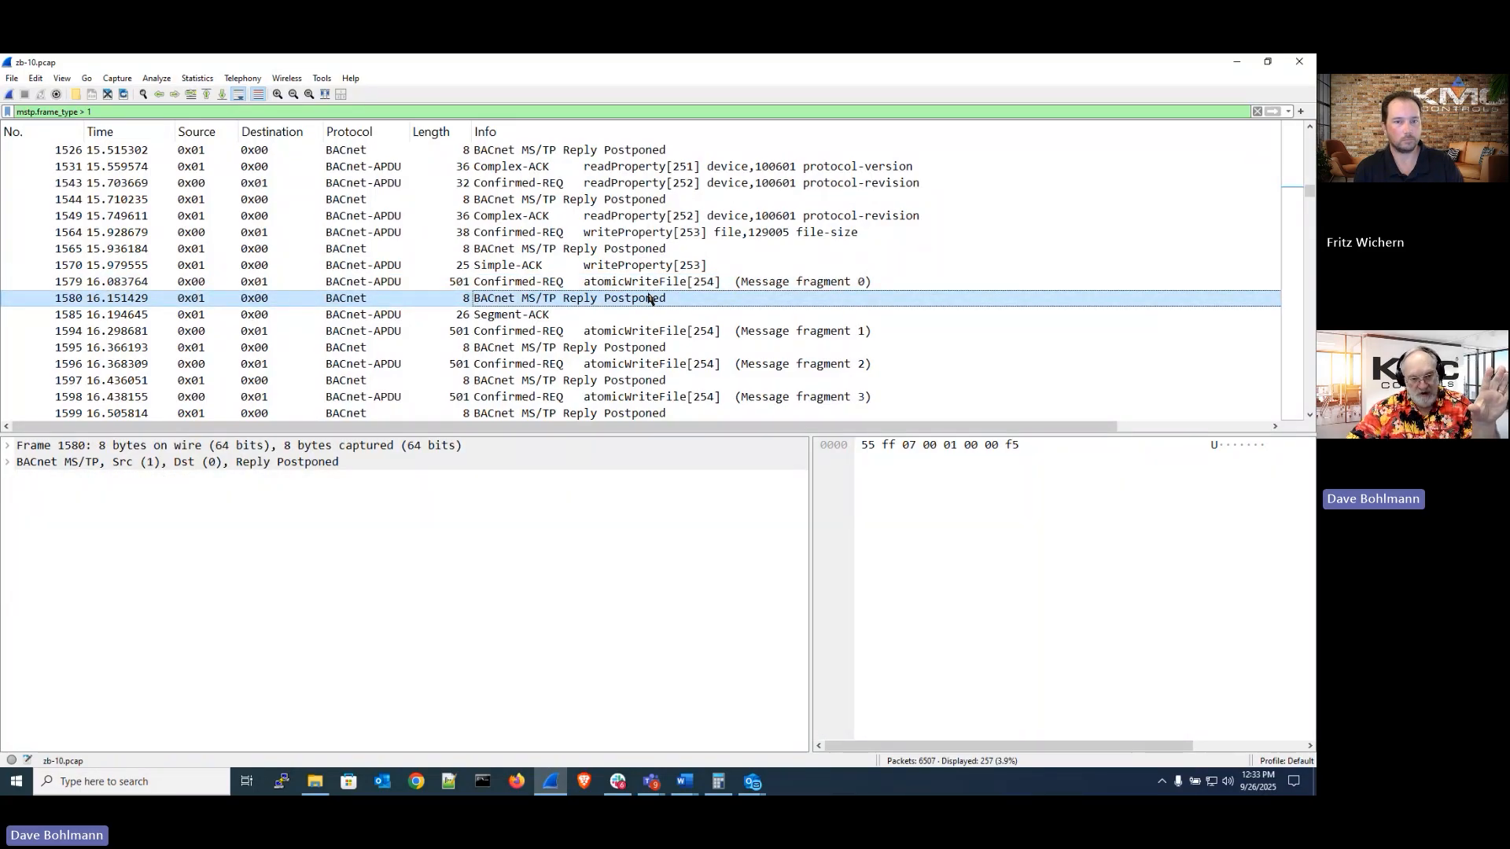
click(539, 316)
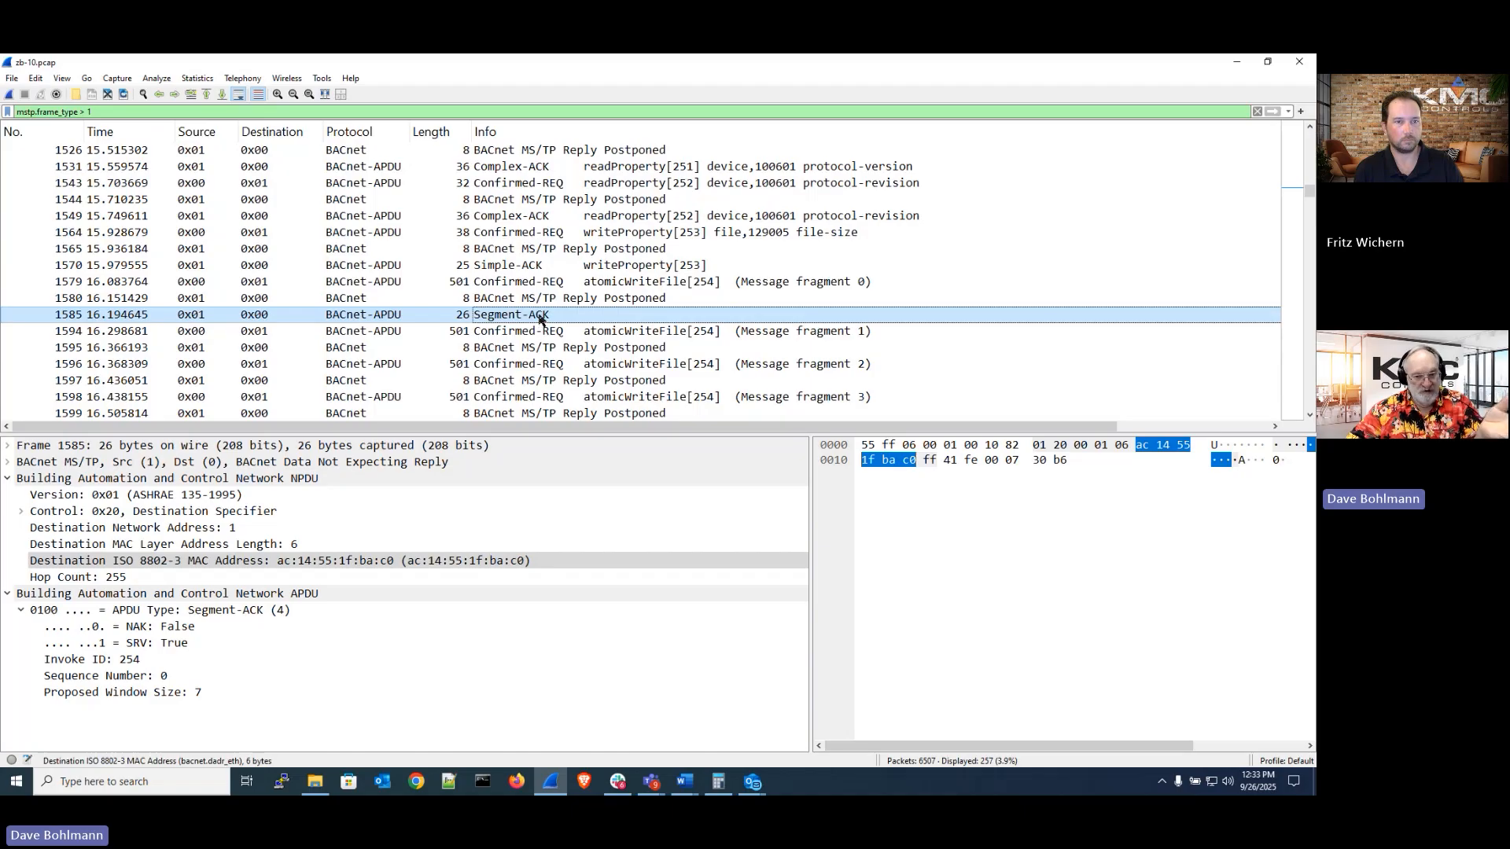
click(607, 333)
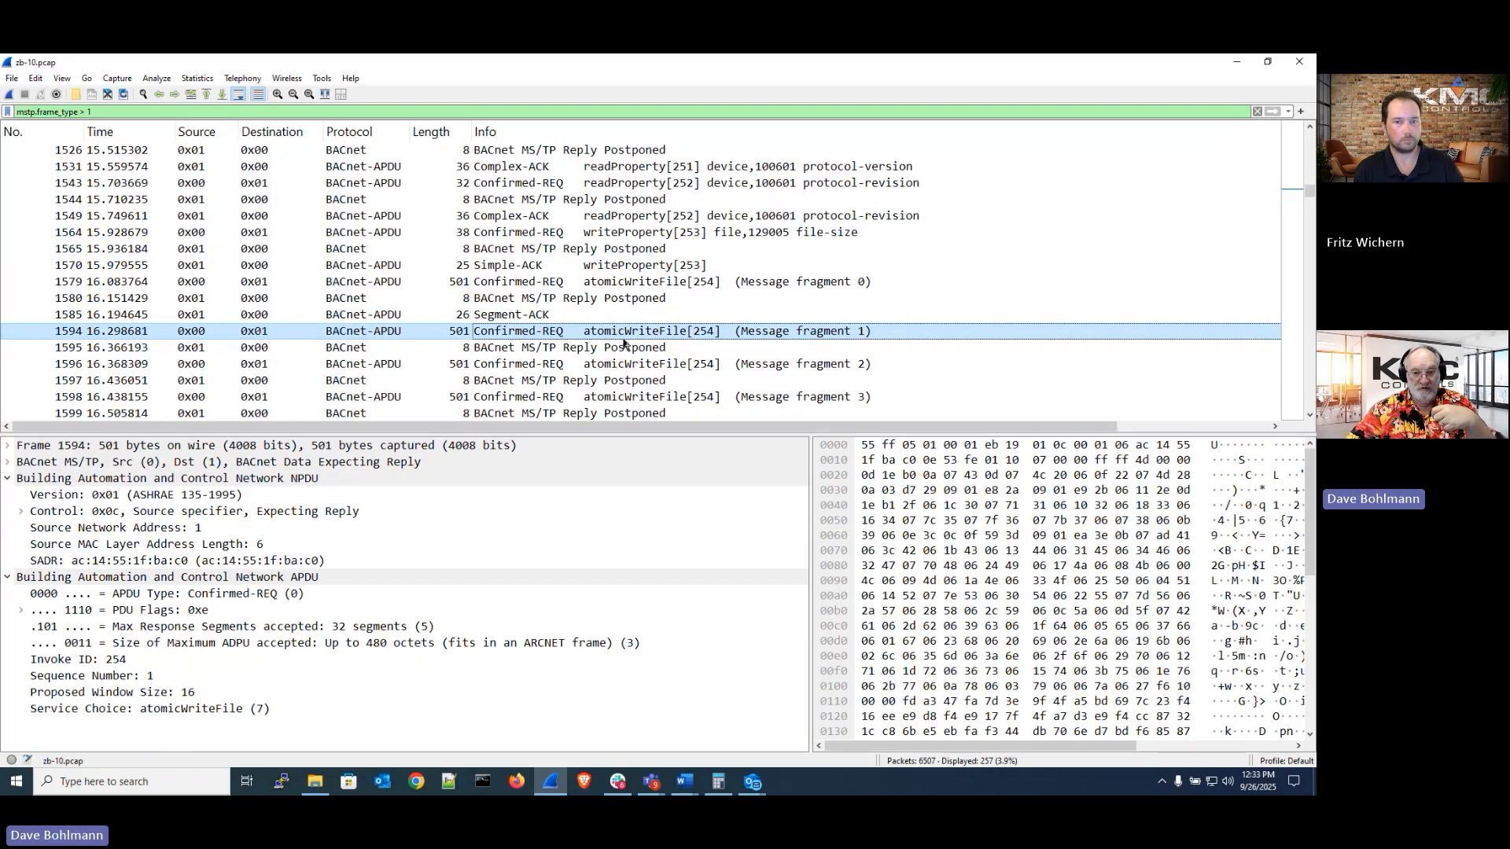
click(627, 351)
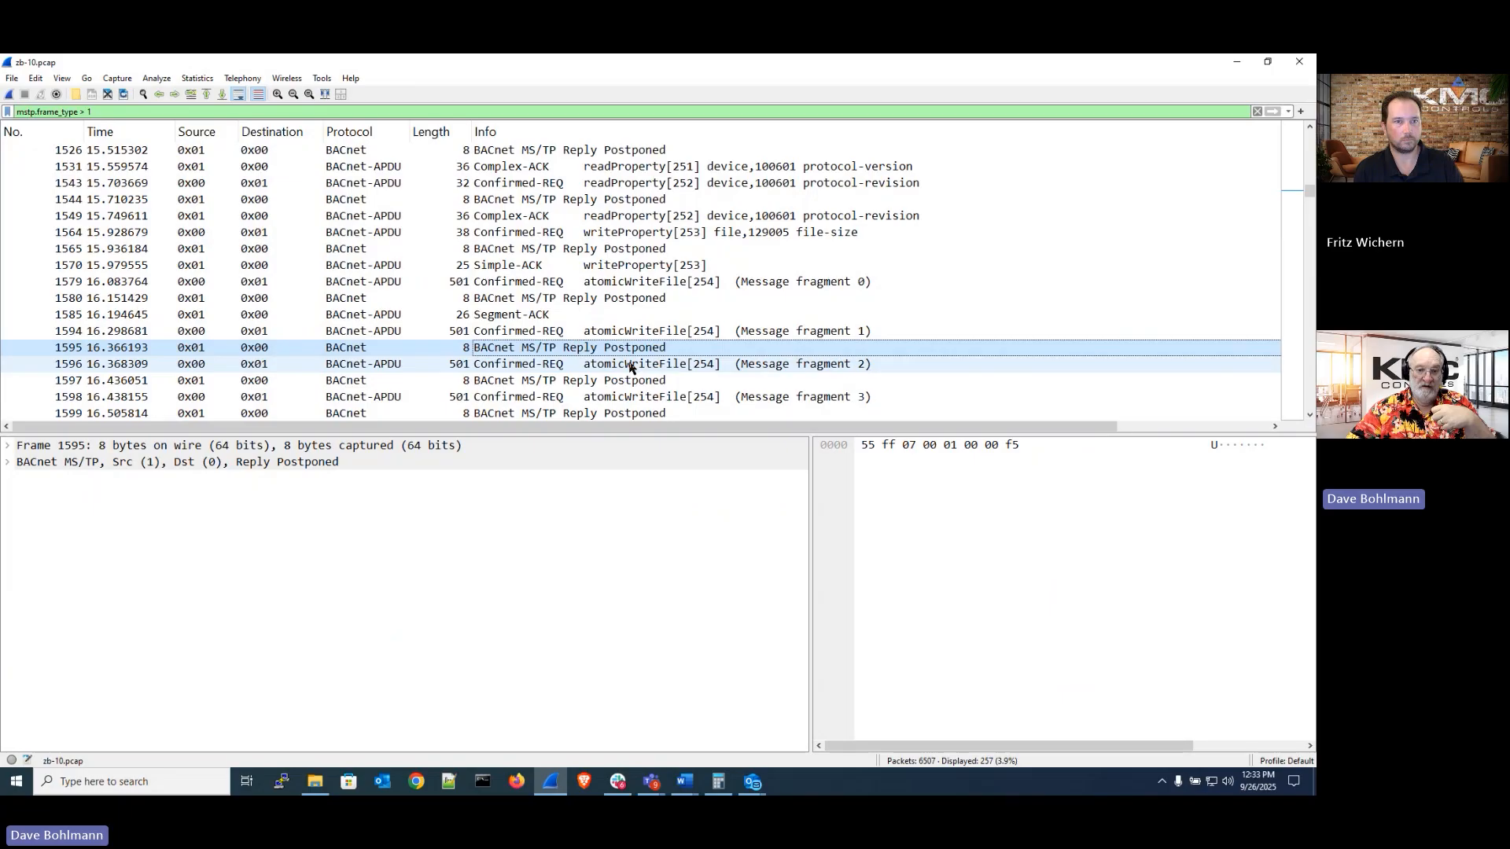
click(629, 364)
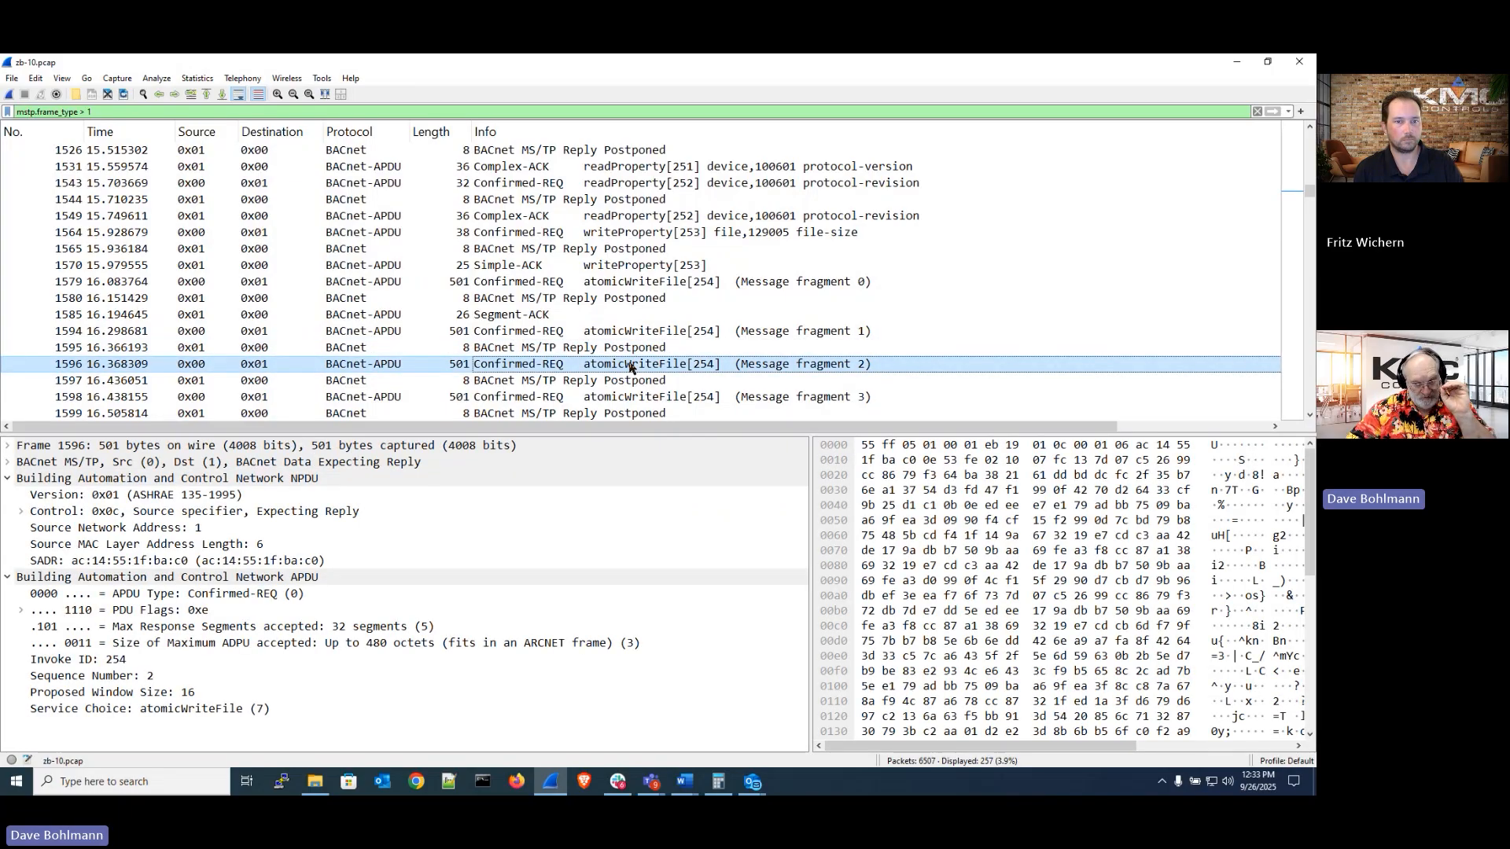
Scroll through the later atomicWriteFile fragments, selecting fragment 5 and the repeated fragment 1 at frame 2546
scroll(629, 364, down, 2)
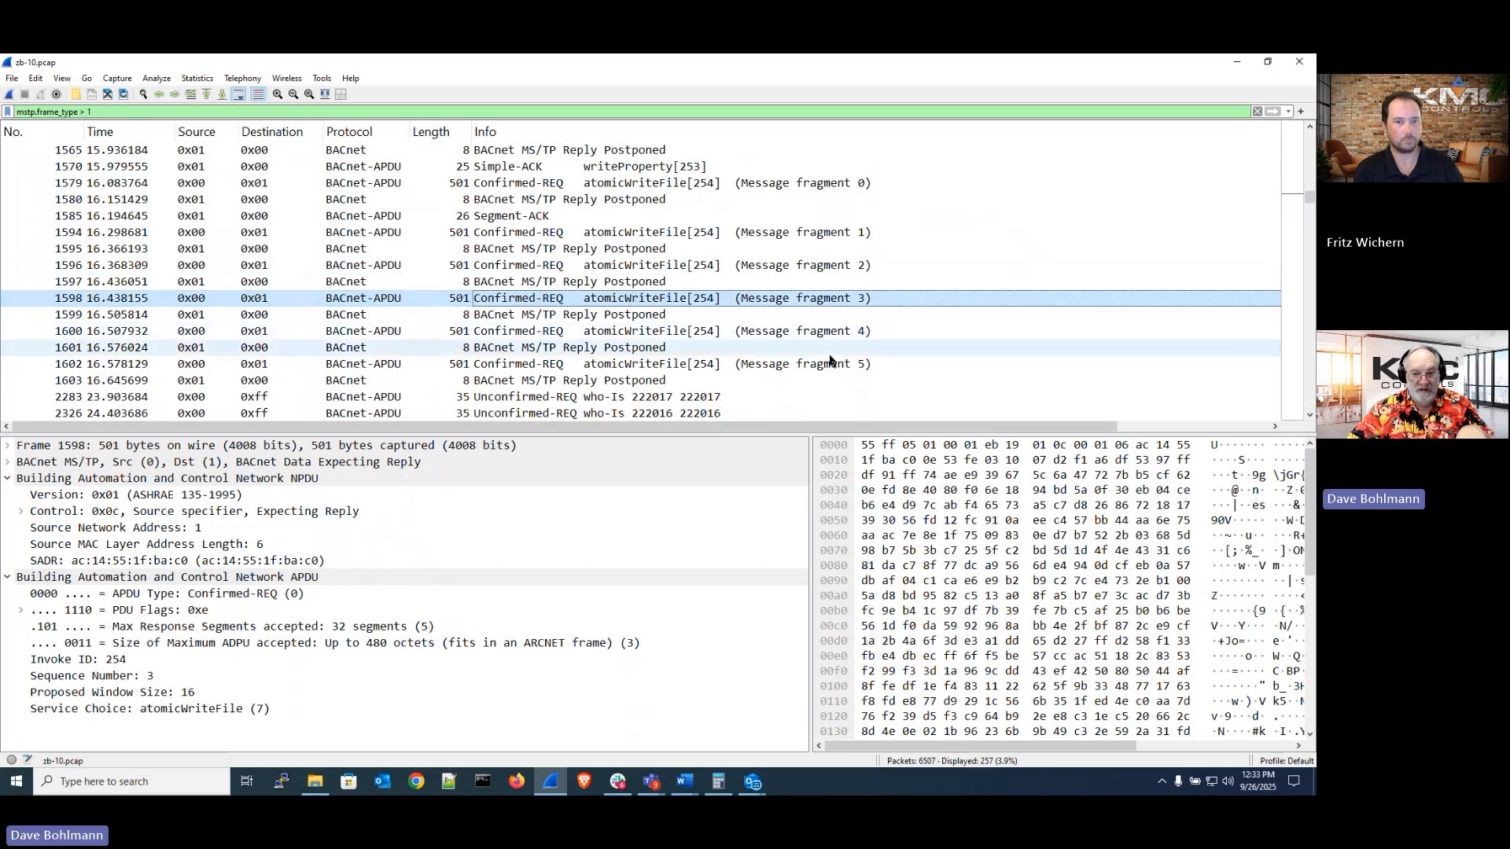
click(830, 364)
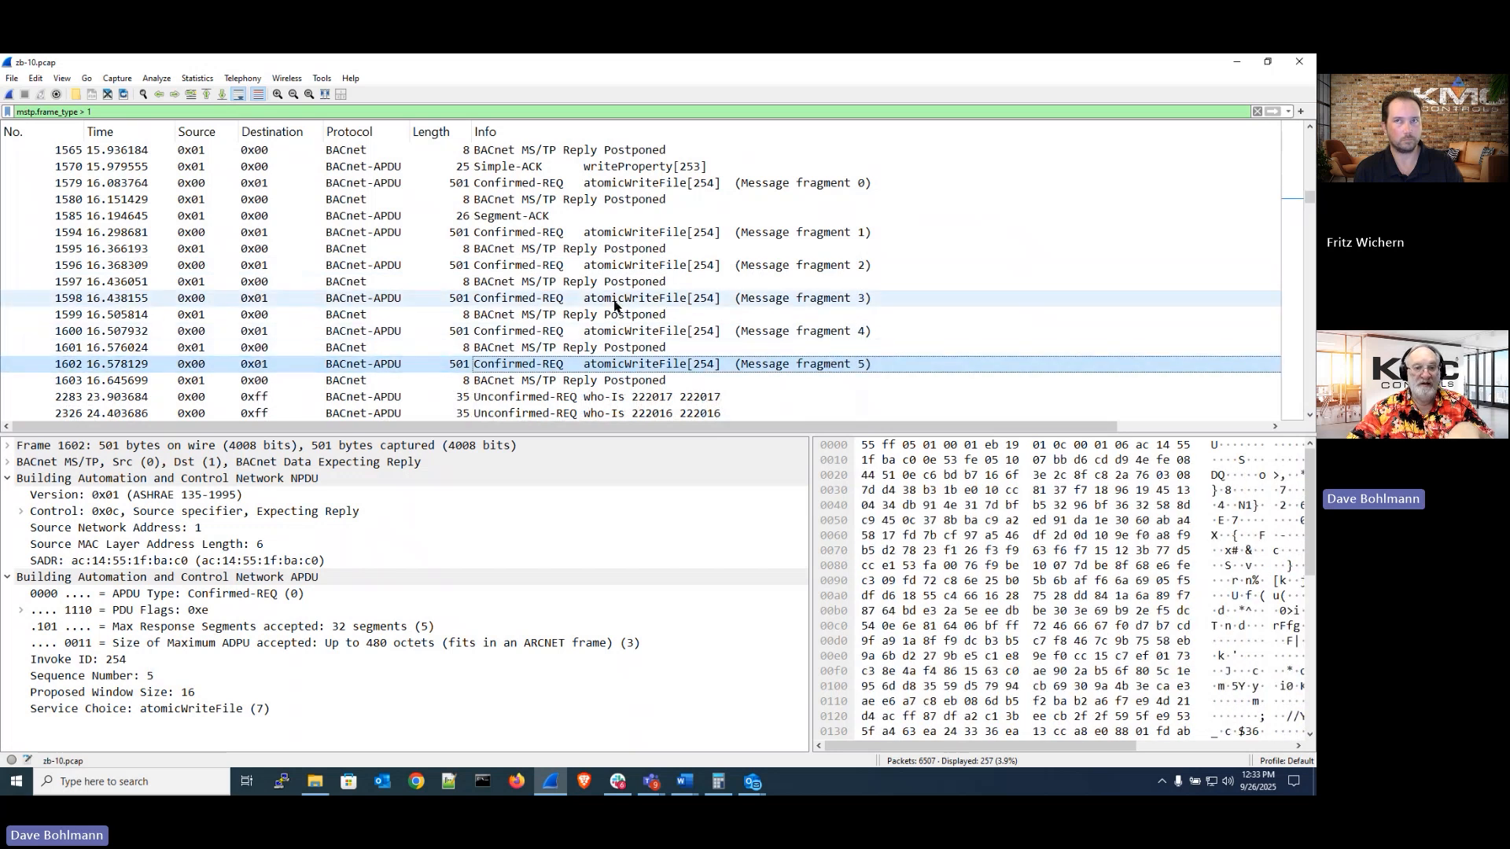
click(611, 347)
scroll(637, 338, down, 1)
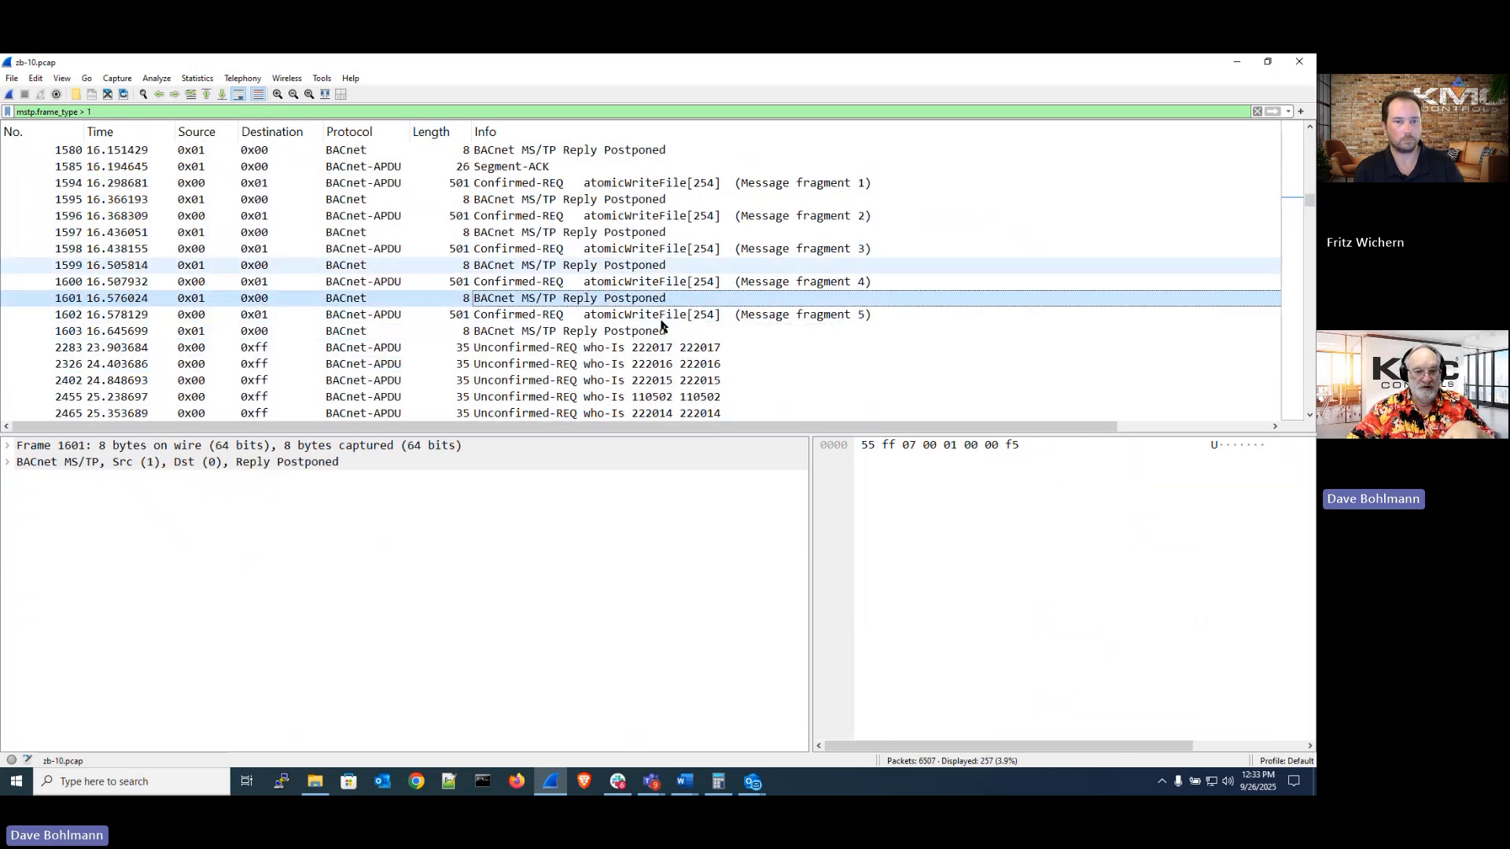
scroll(661, 325, down, 4)
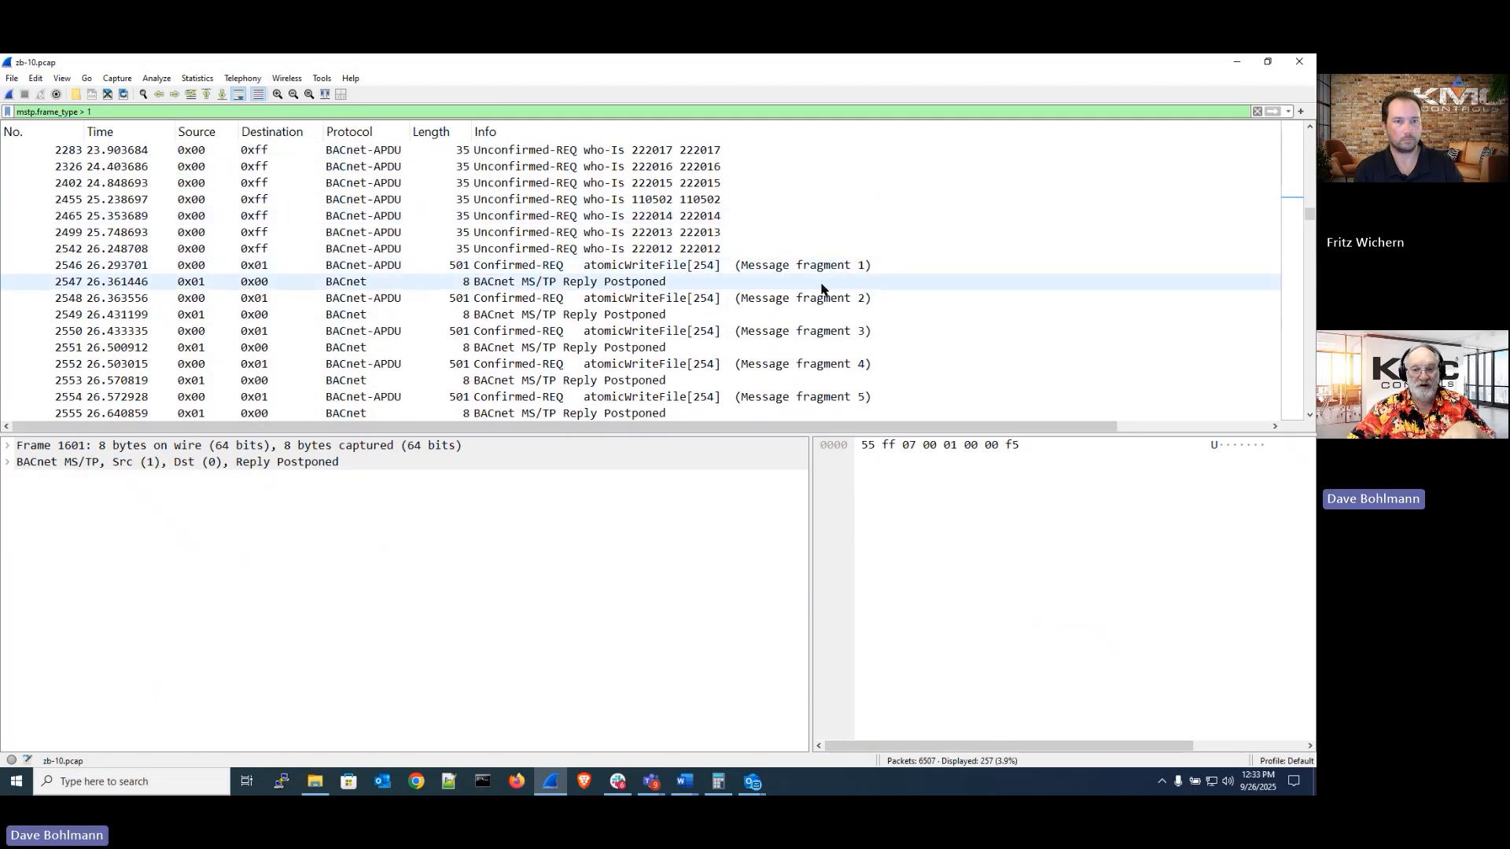
click(789, 267)
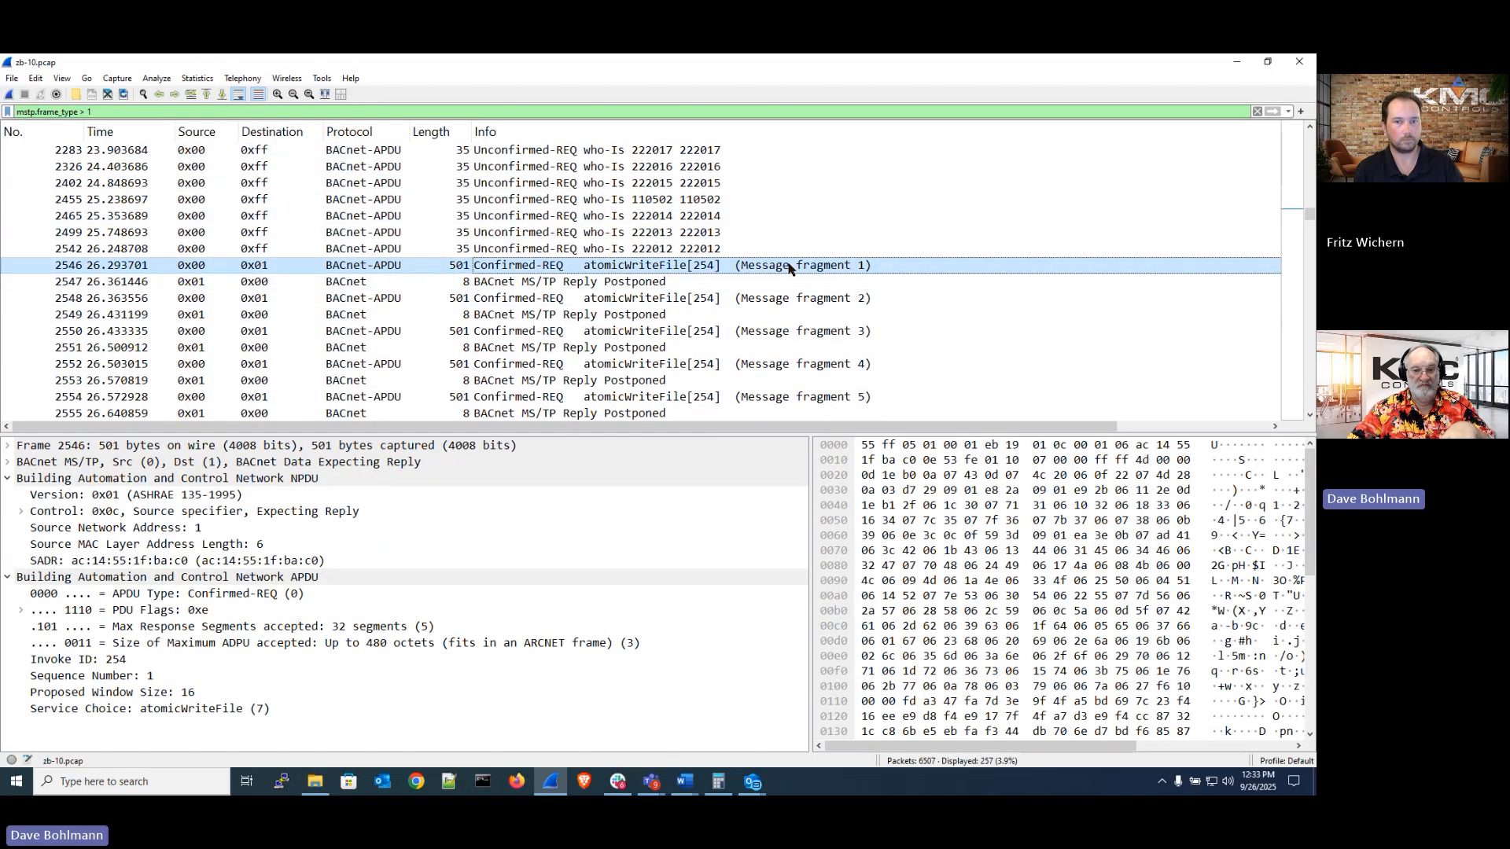
scroll(789, 267, down, 1)
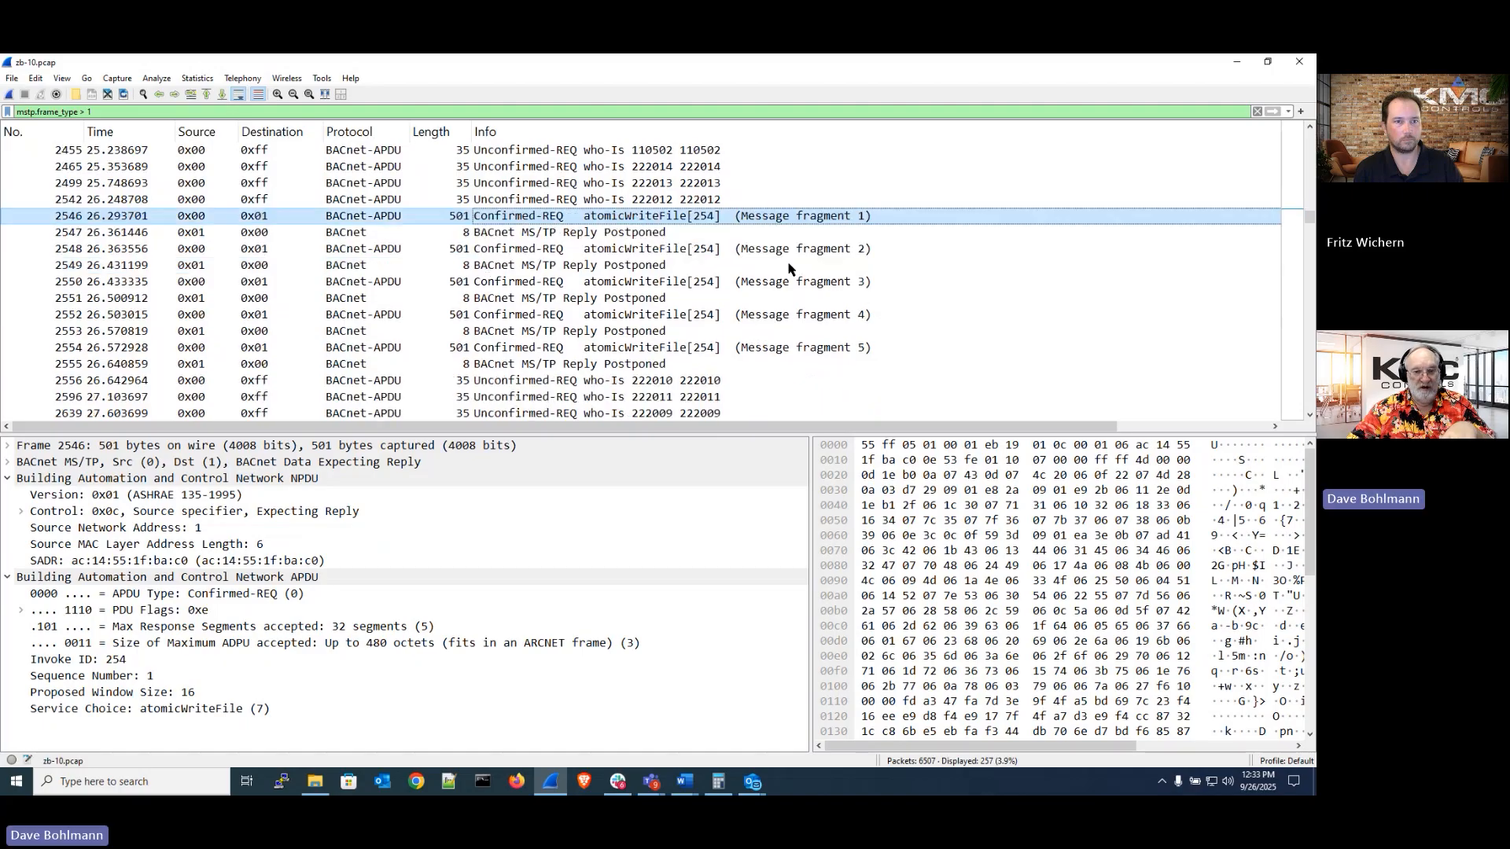
scroll(789, 268, down, 7)
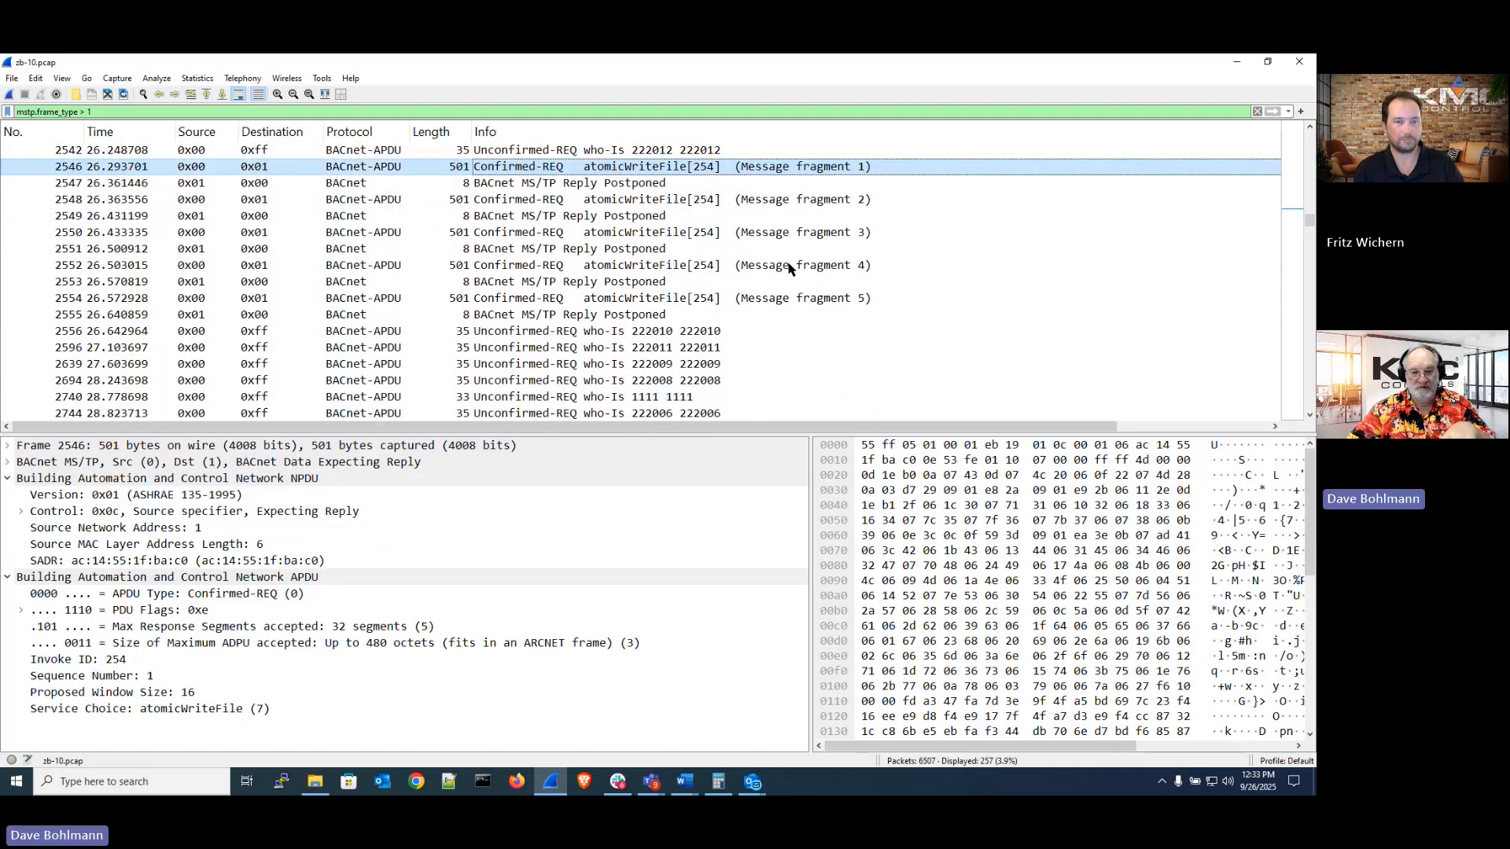
scroll(789, 269, down, 3)
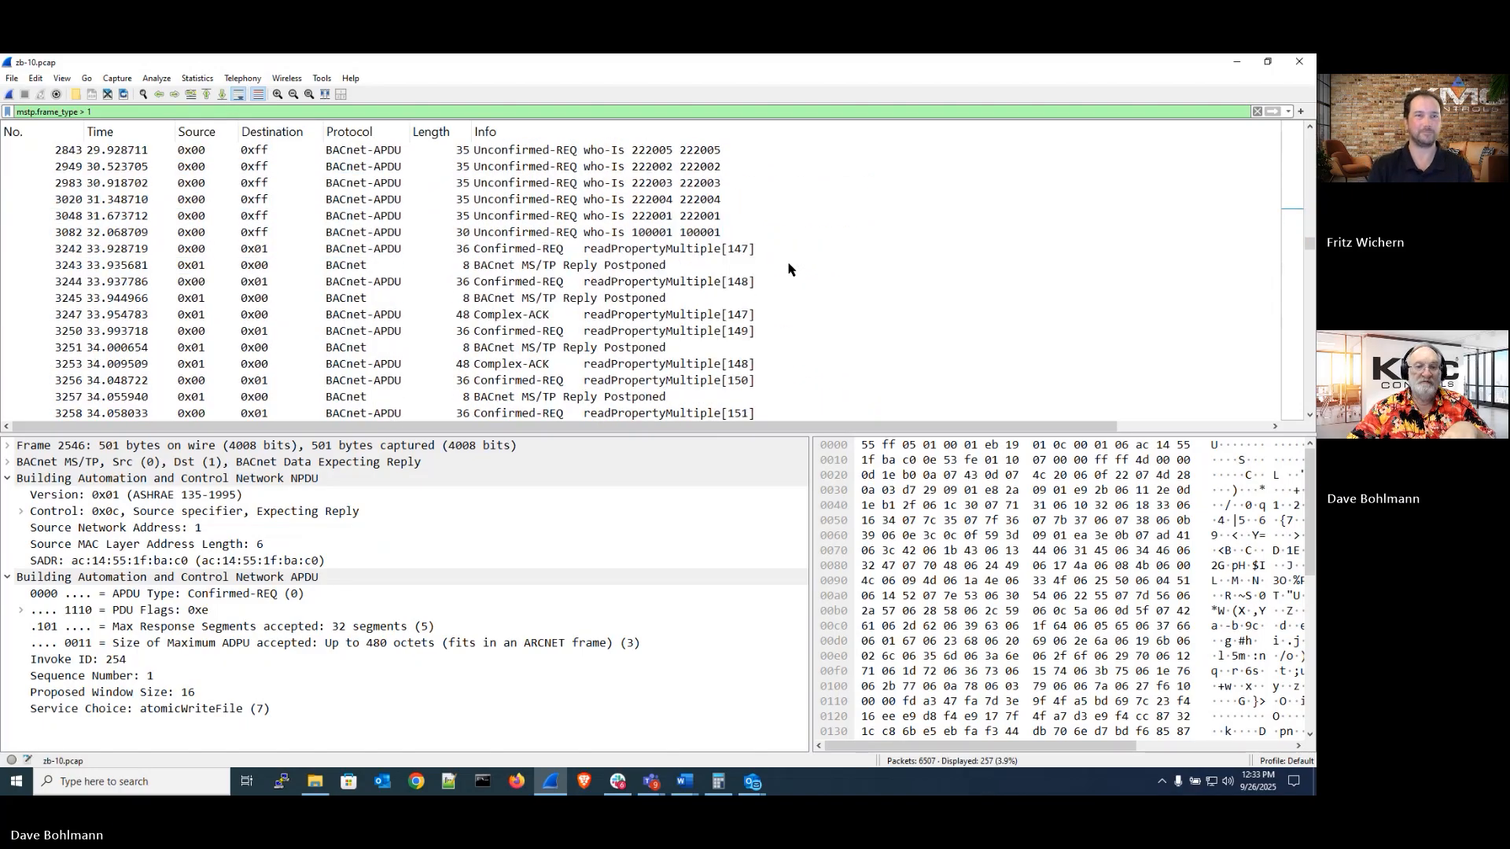
Inspect the Abort invalid-apdu-in-this-state frames that follow the atomicWriteFile fragments, selecting frames 3535 and 3547
scroll(789, 269, up, 7)
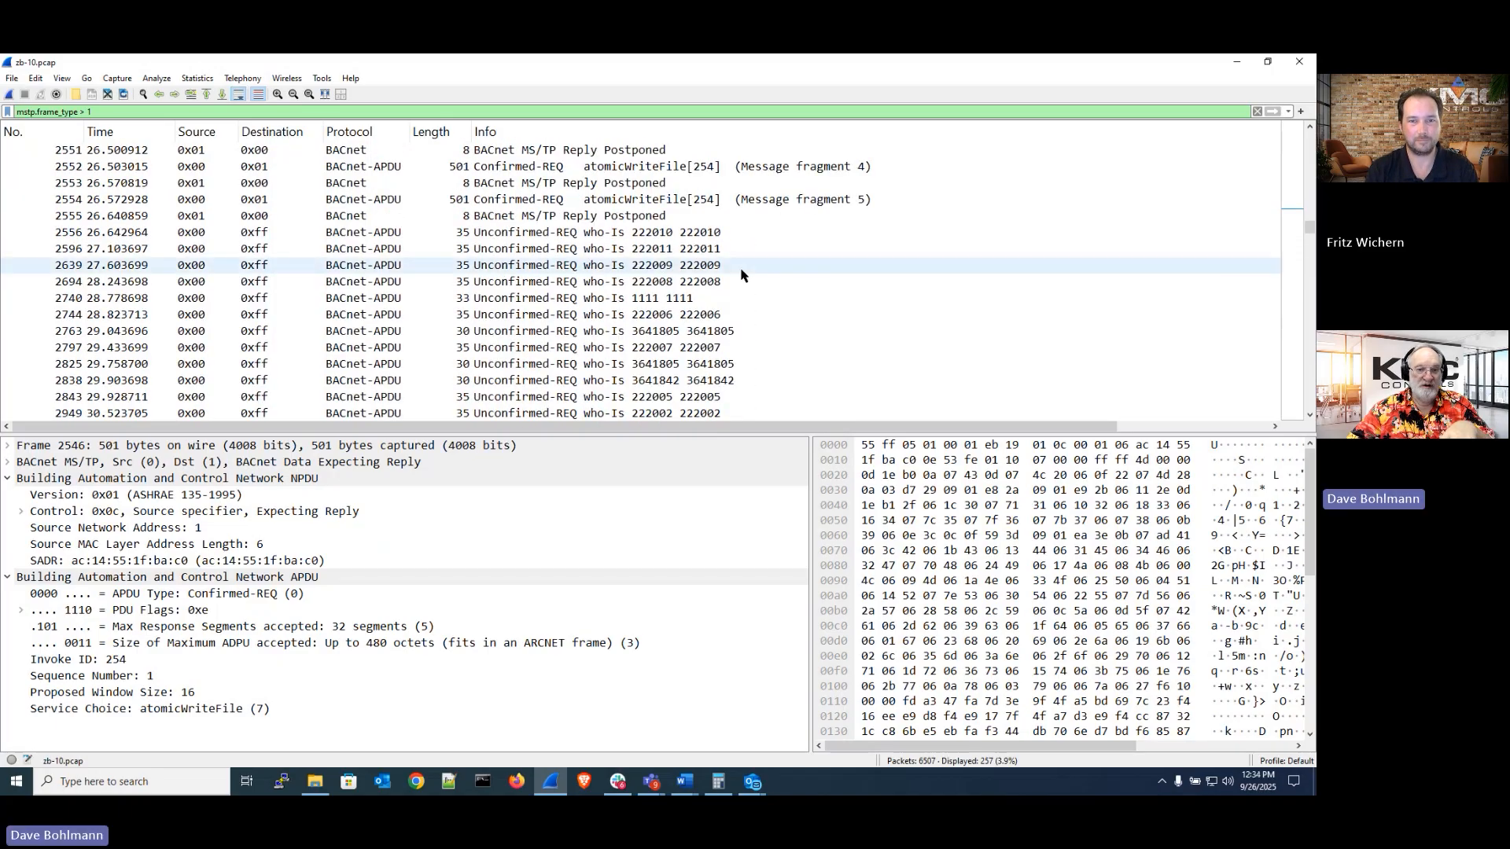
scroll(761, 265, down, 15)
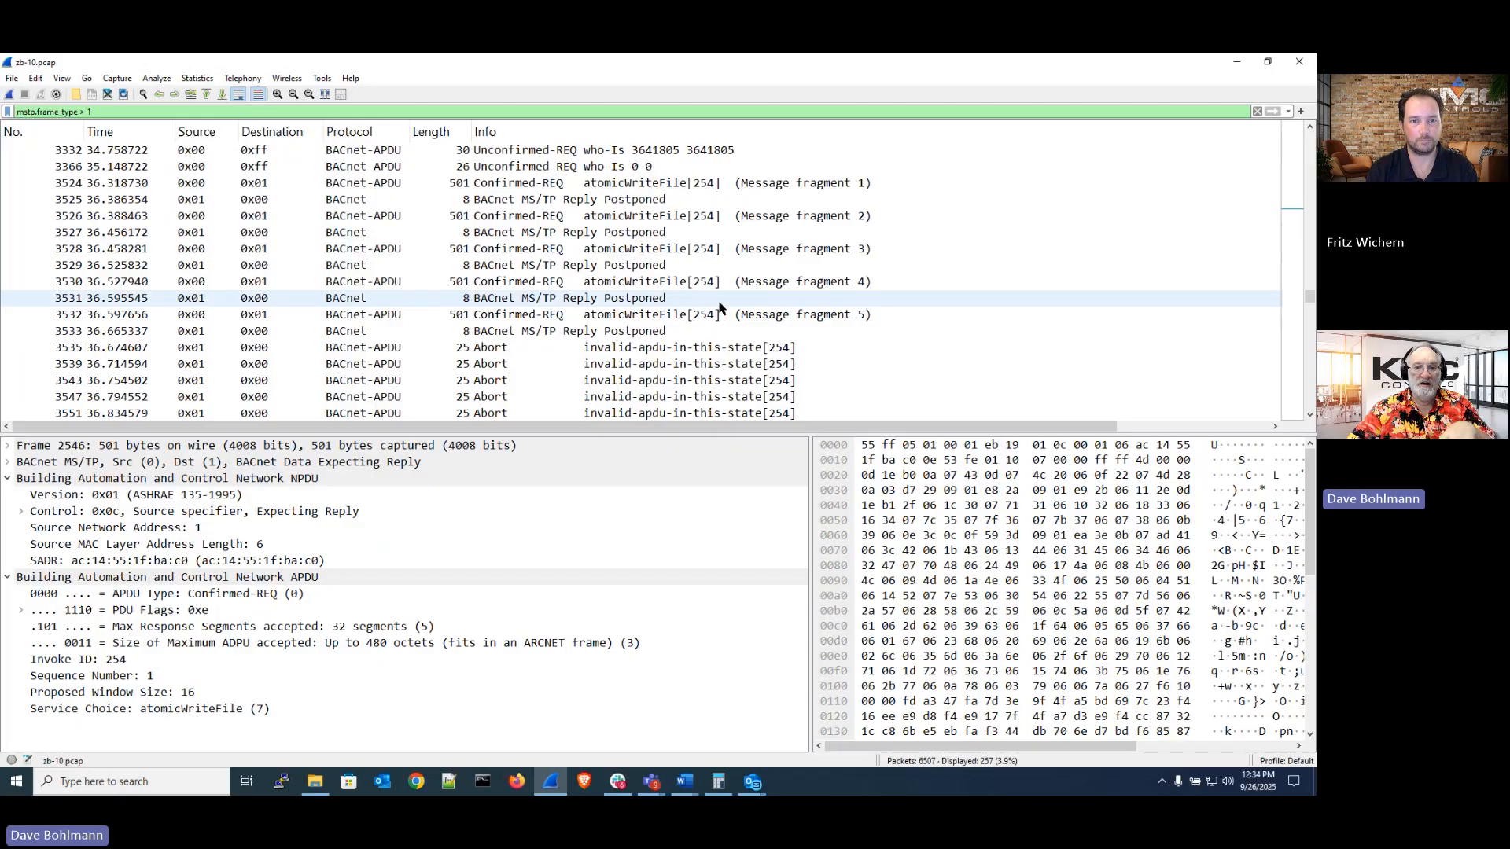
click(660, 348)
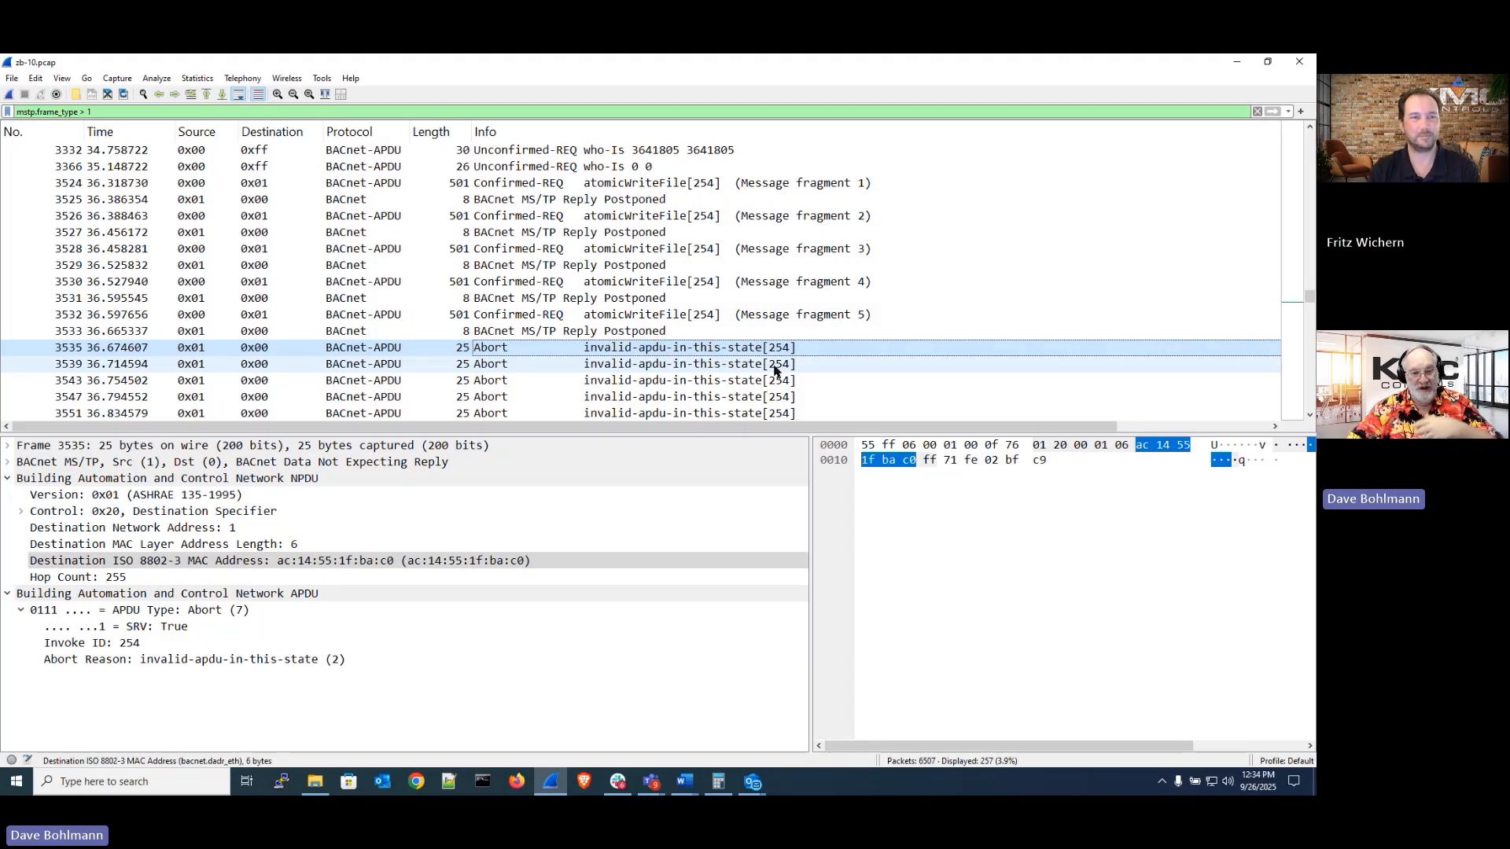
scroll(770, 336, down, 3)
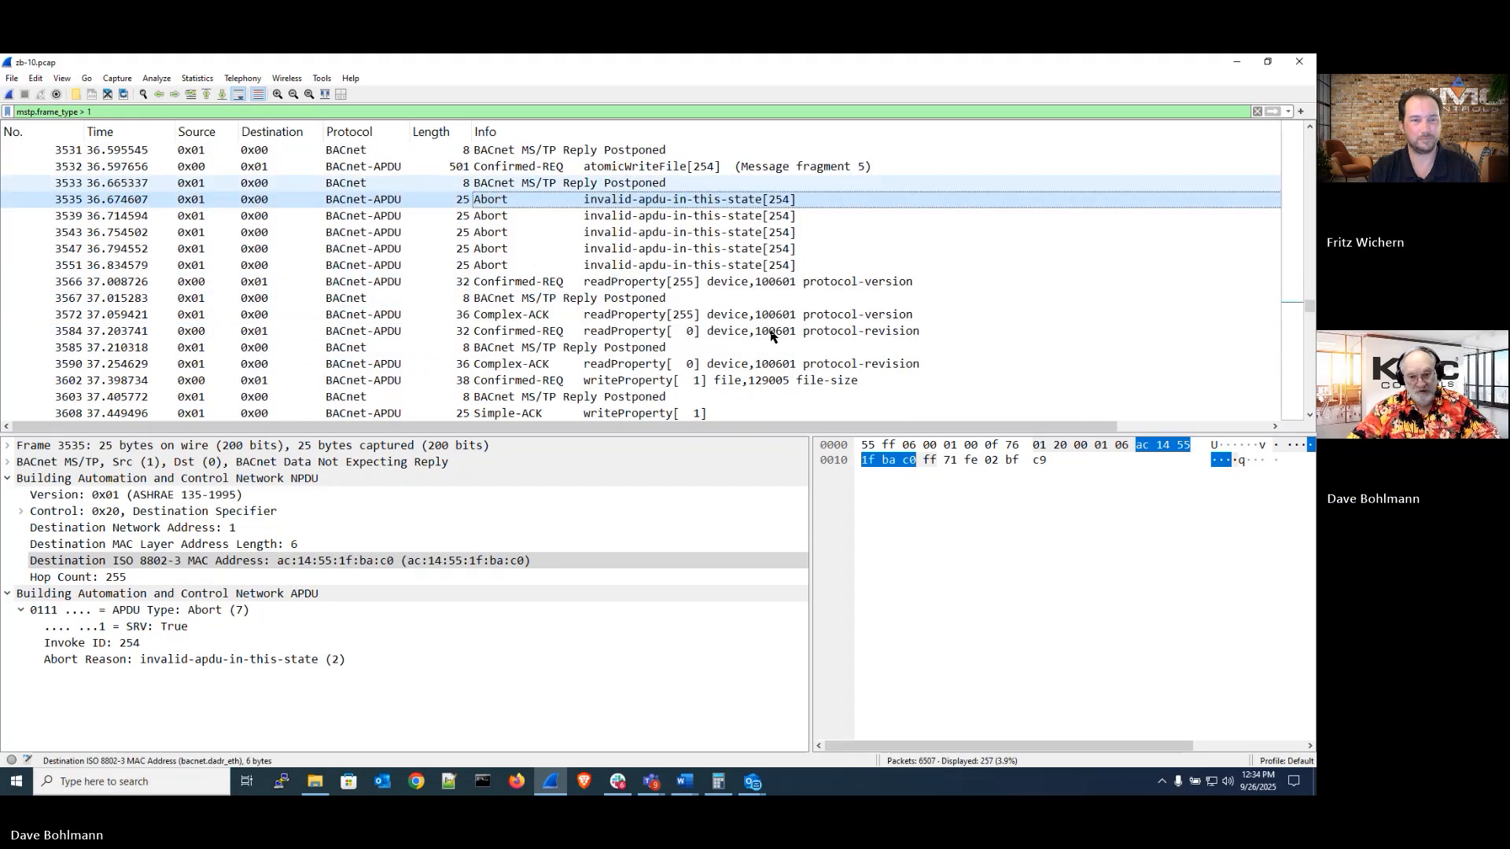
click(774, 255)
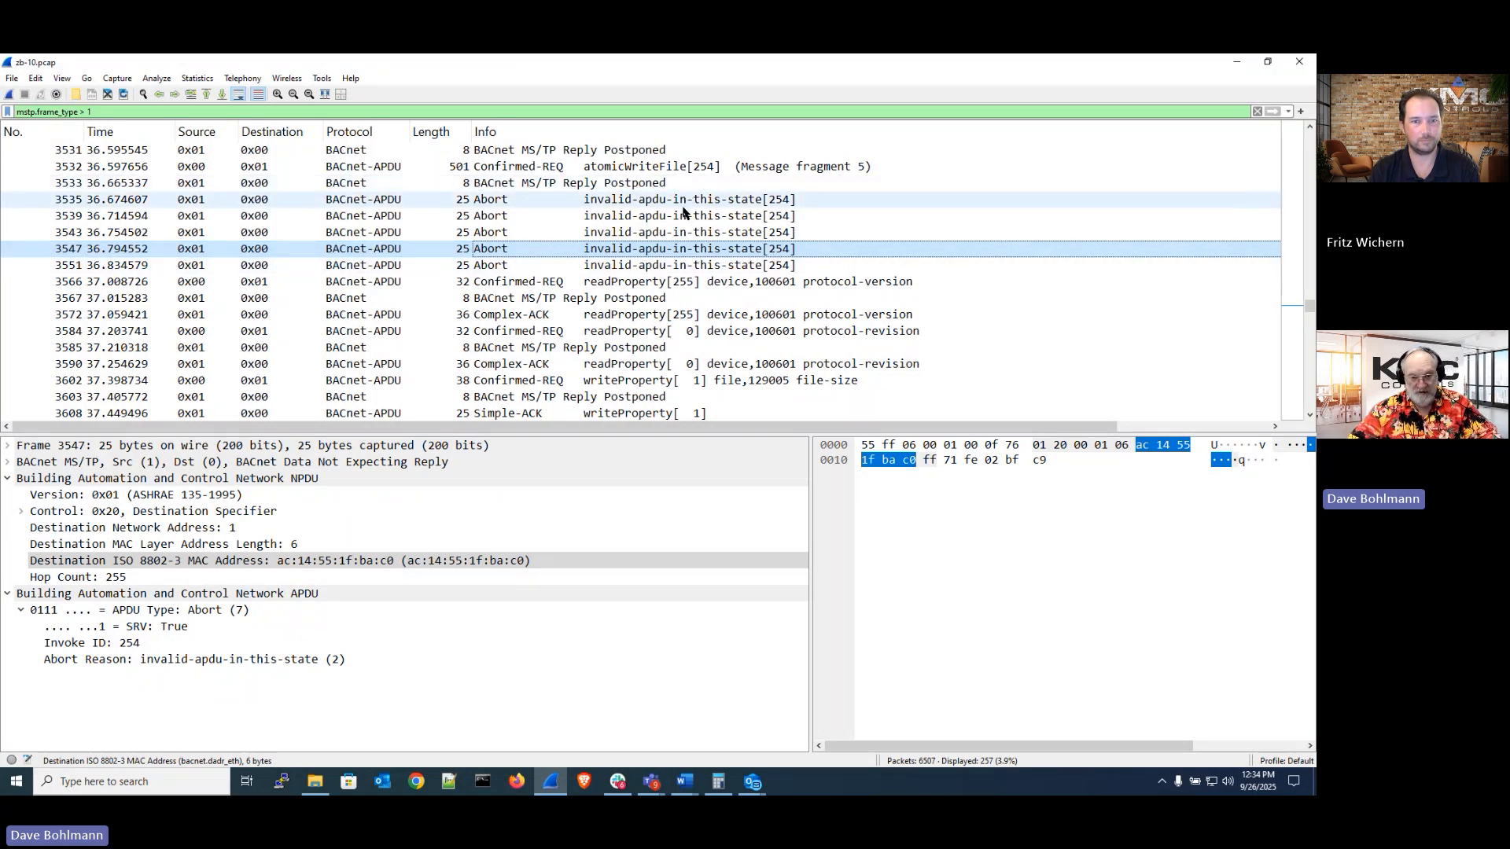
Switch to the training presentation, review the zB-10 Scenario slide and advance to the zB-10 Observations & Analysis slide
click(555, 790)
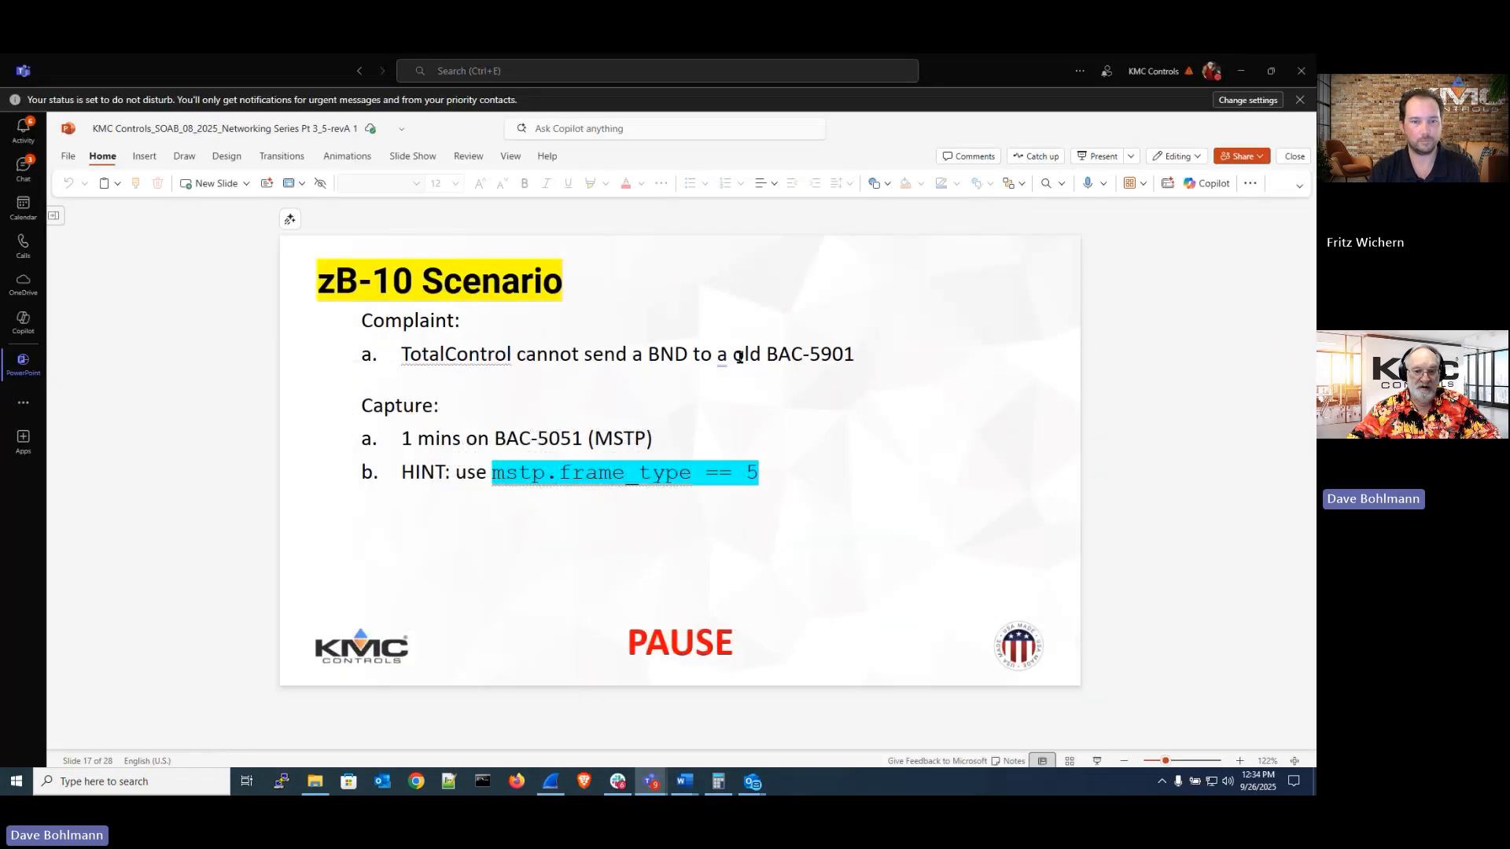
double_click(743, 355)
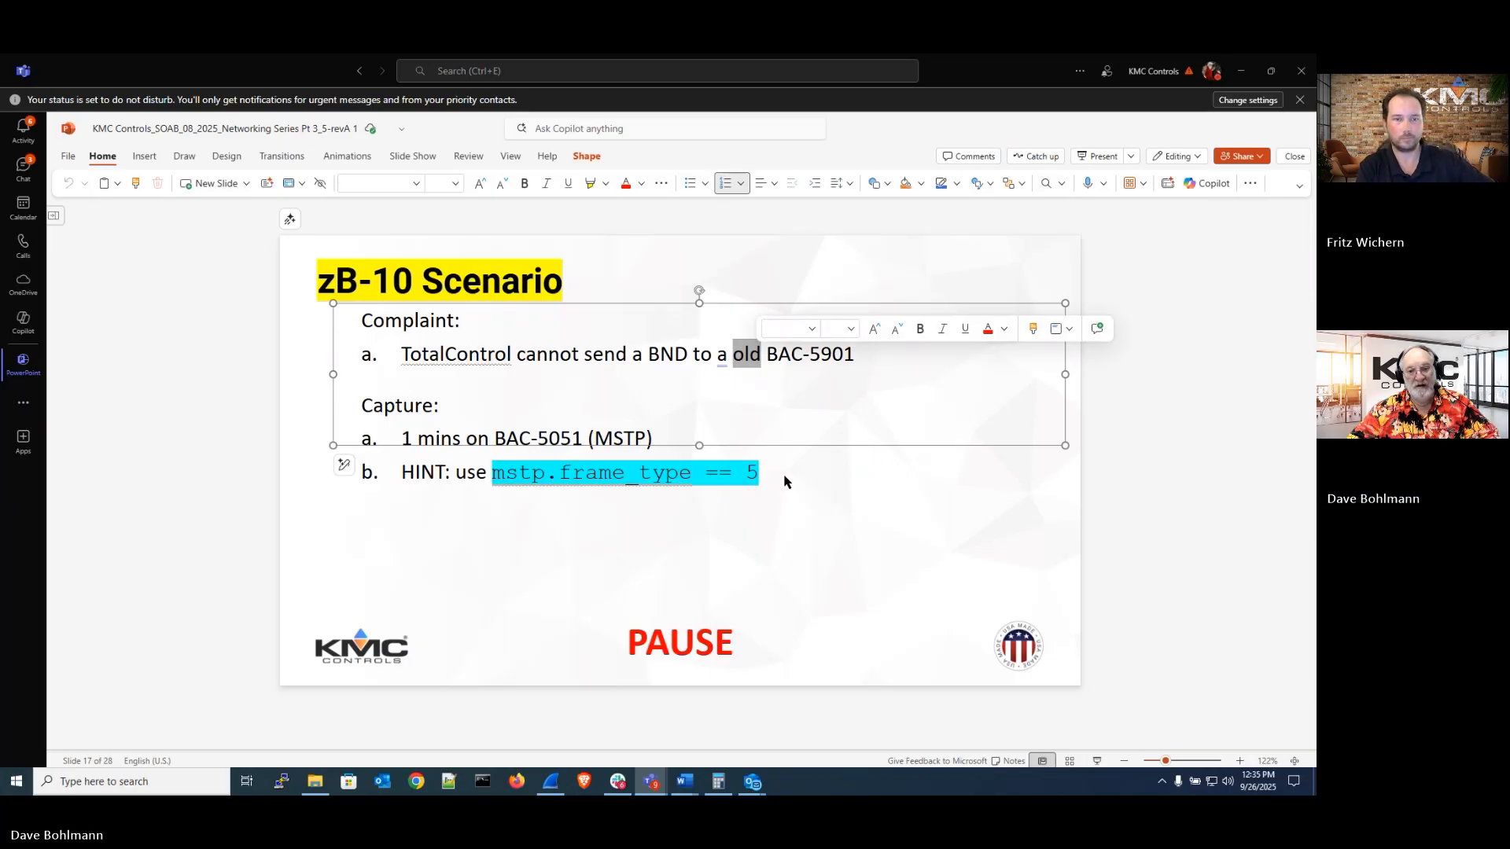
click(1227, 474)
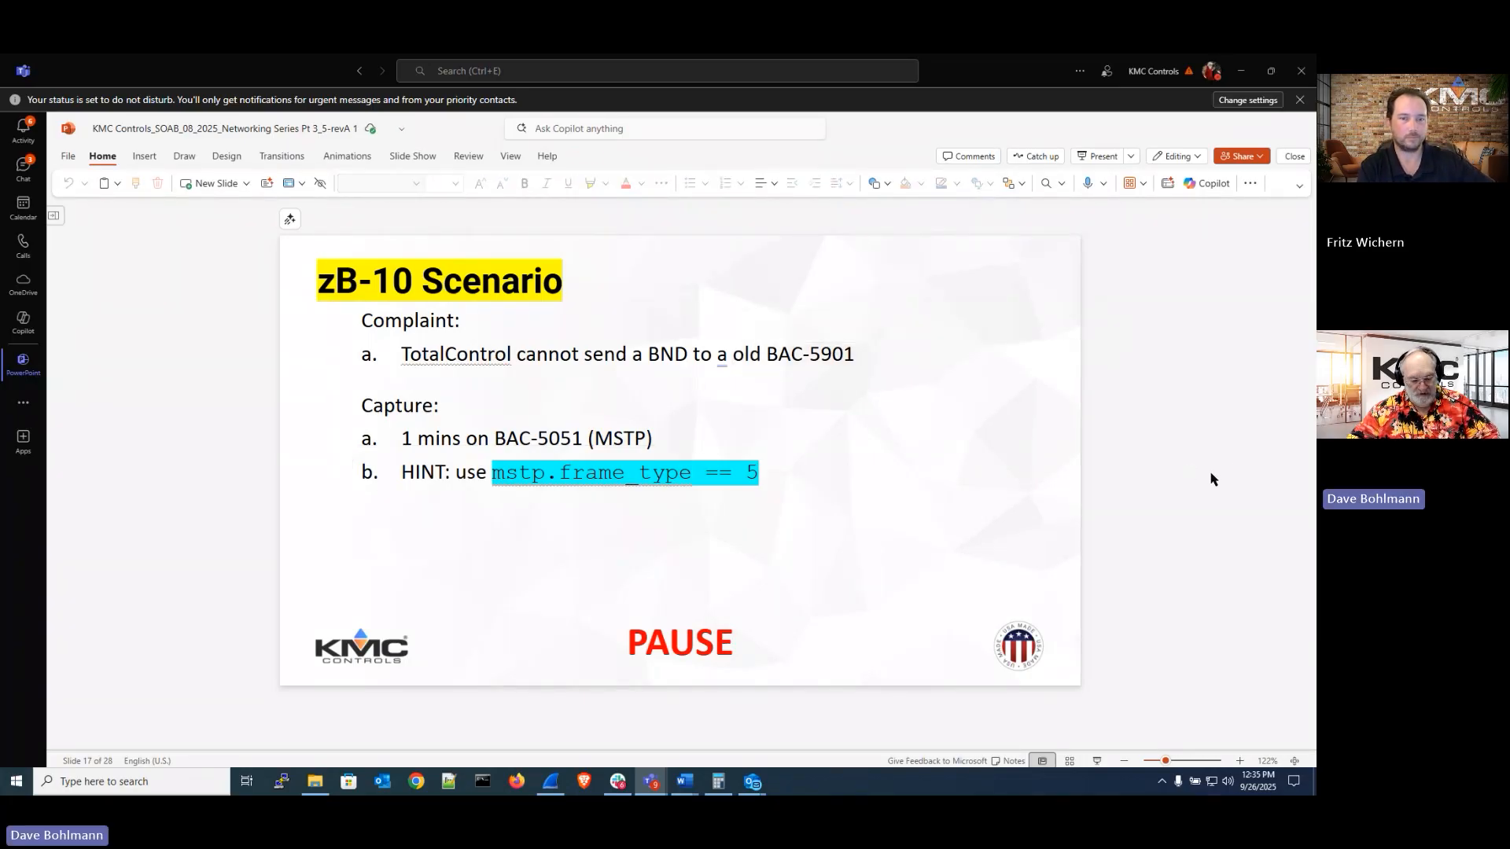
key(Page_Down)
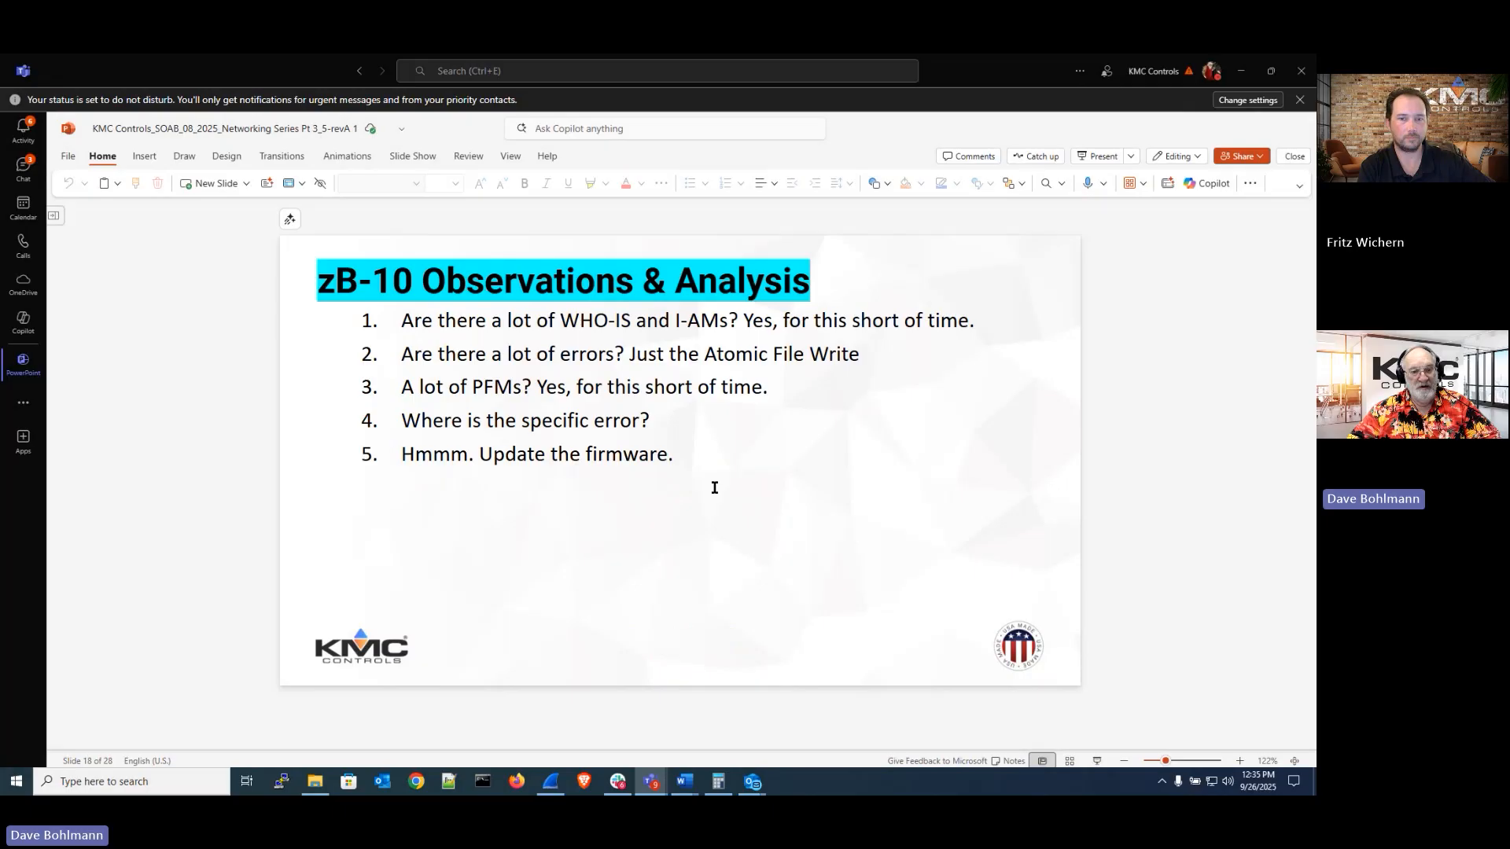
Highlight the phrase 'Update the firmware' on the analysis slide and advance to the zB-11 Scenario slide
drag(494, 455, 669, 456)
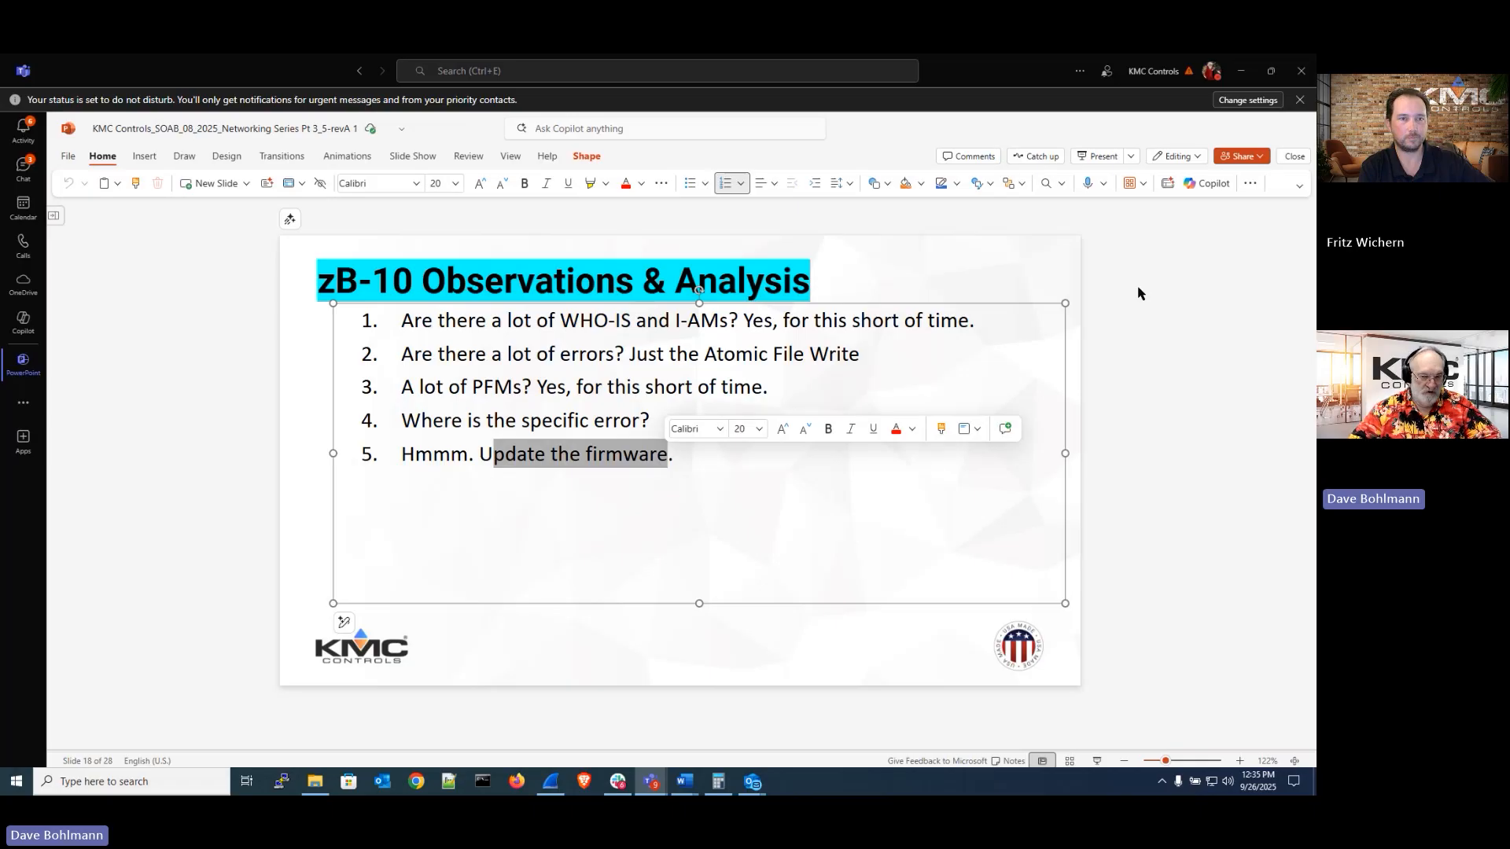
click(1148, 363)
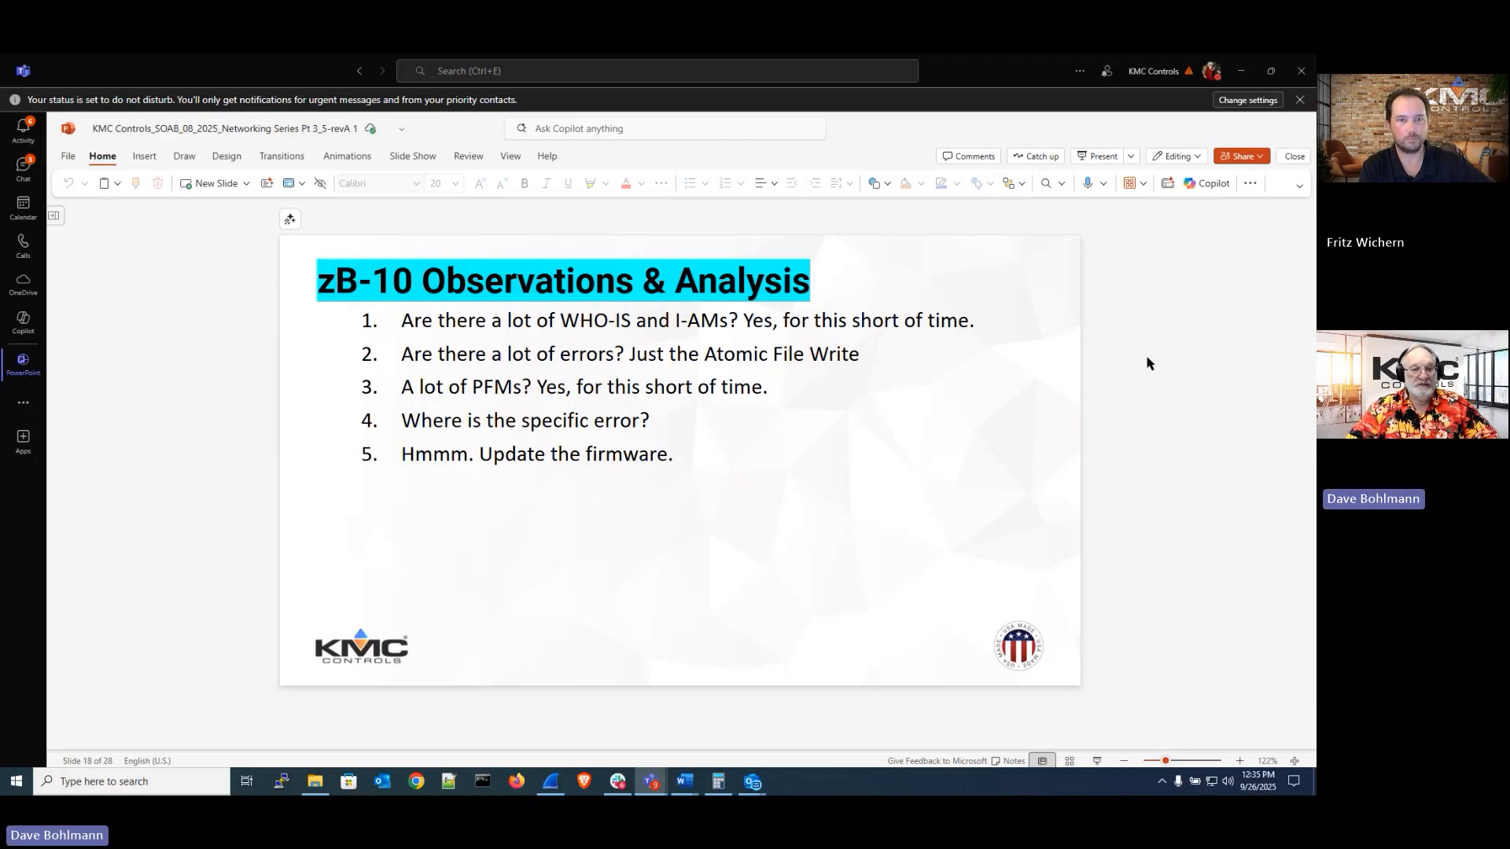
key(Page_Down)
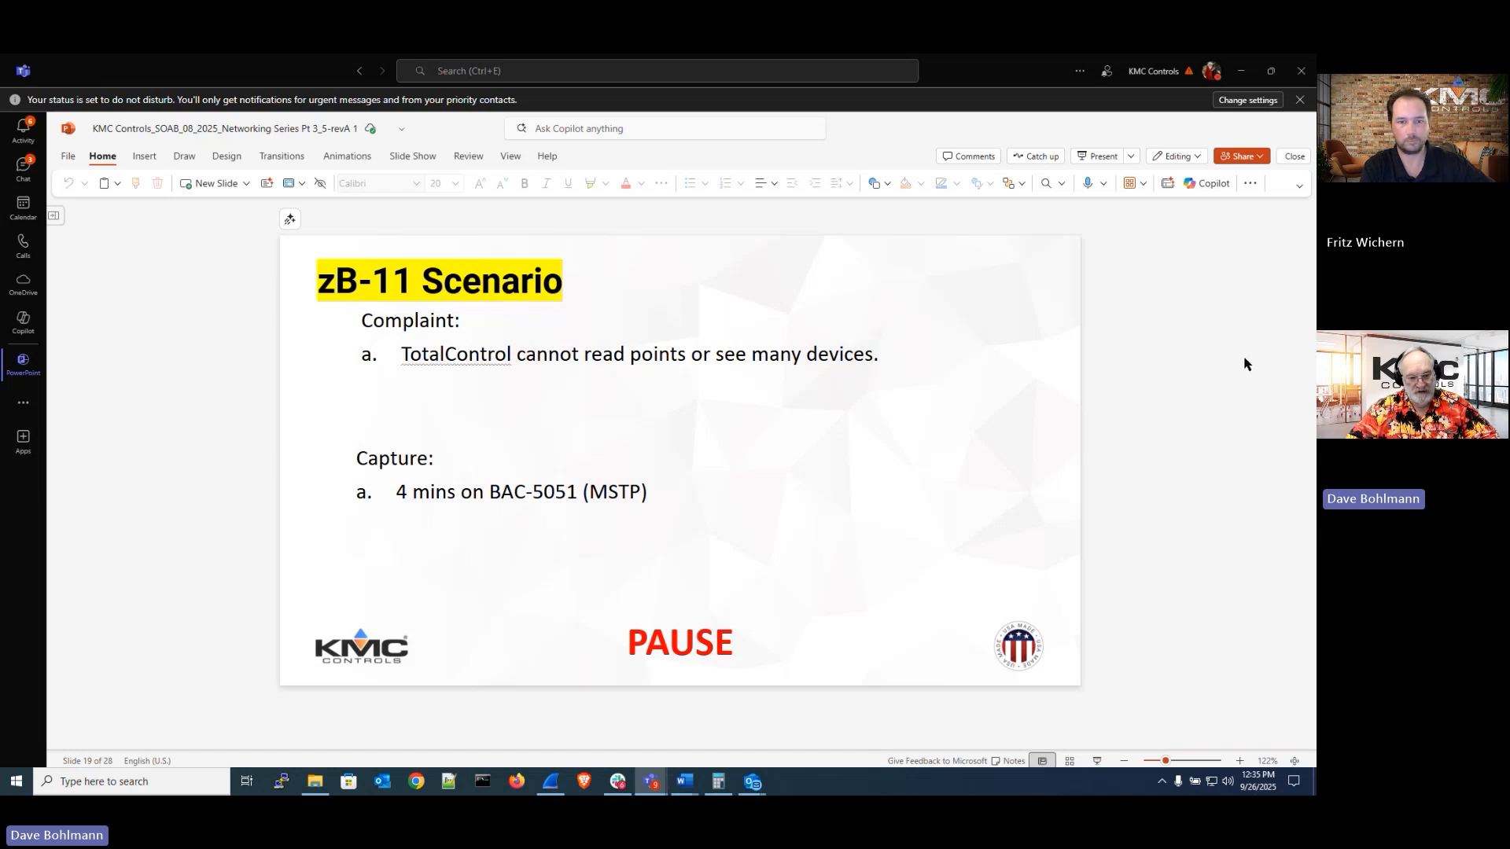
Return to Wireshark and open the recent capture file zb-11.pcap
click(551, 783)
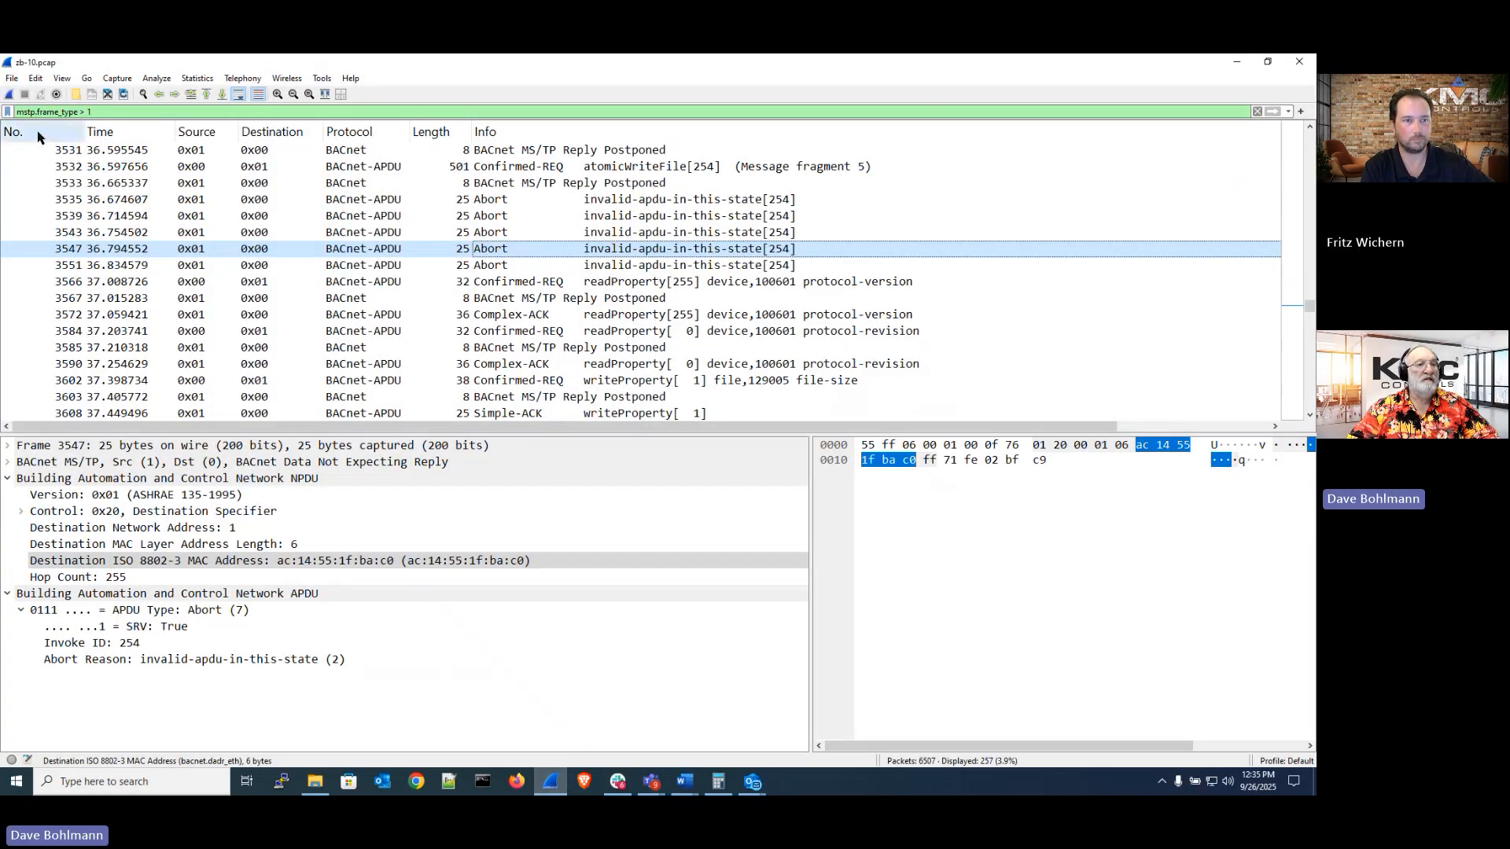
click(12, 78)
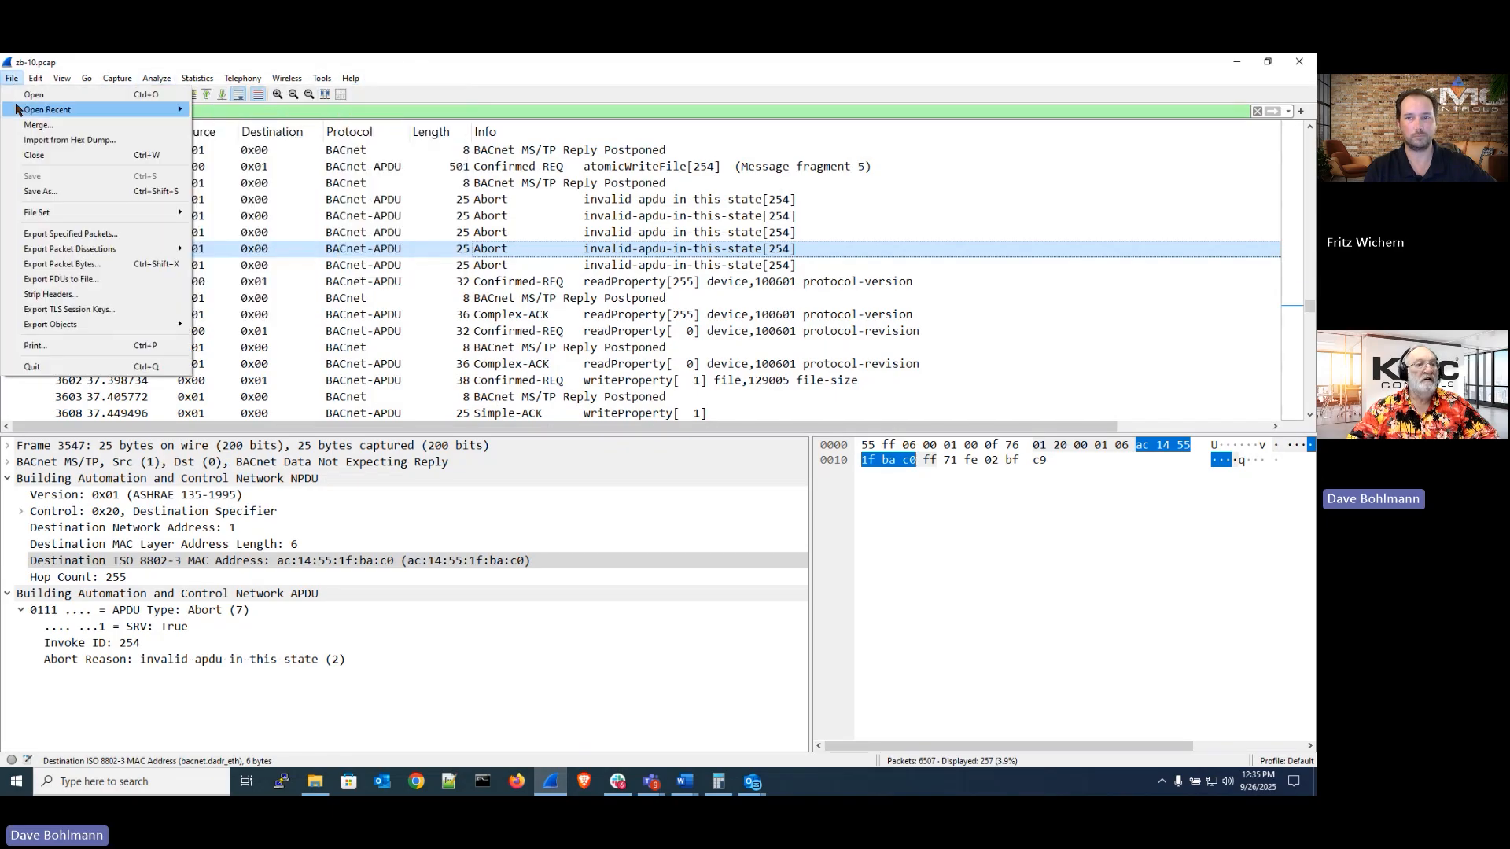
mouse_move(16, 109)
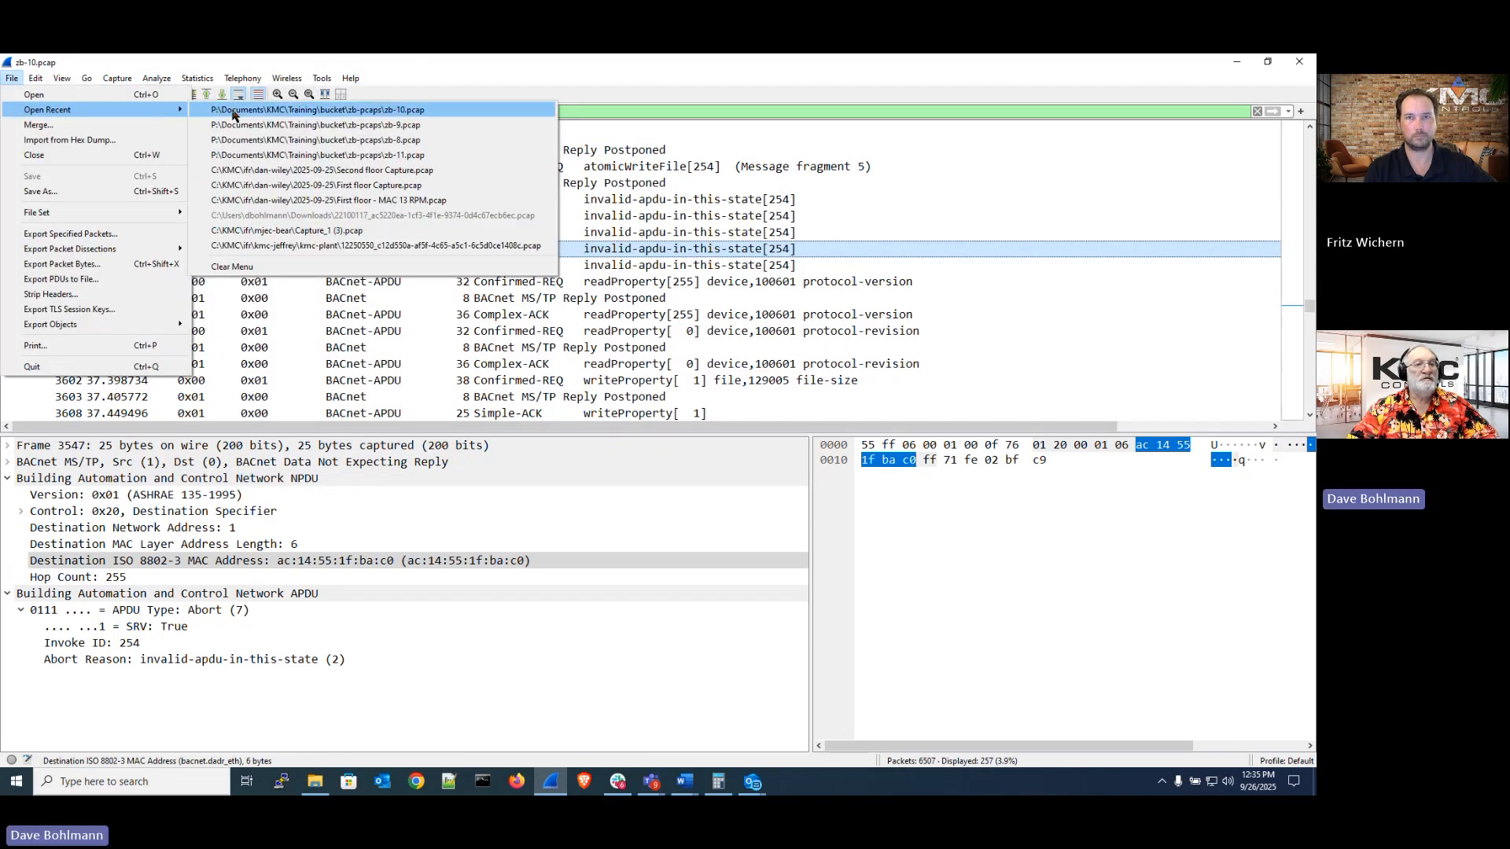
click(313, 155)
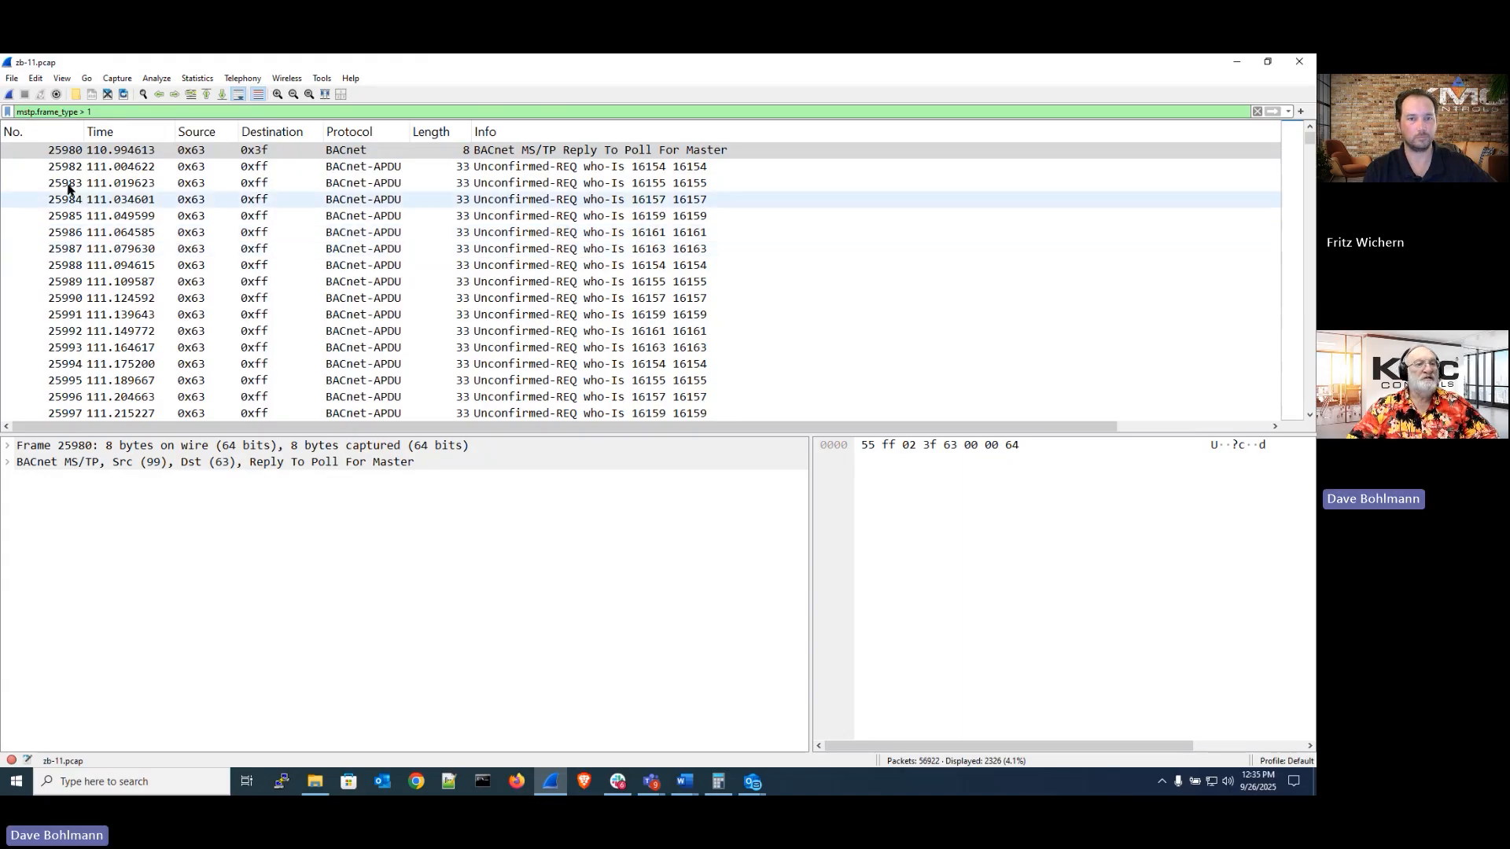
Sort the filtered zb-11 packet list by the Info column
click(147, 108)
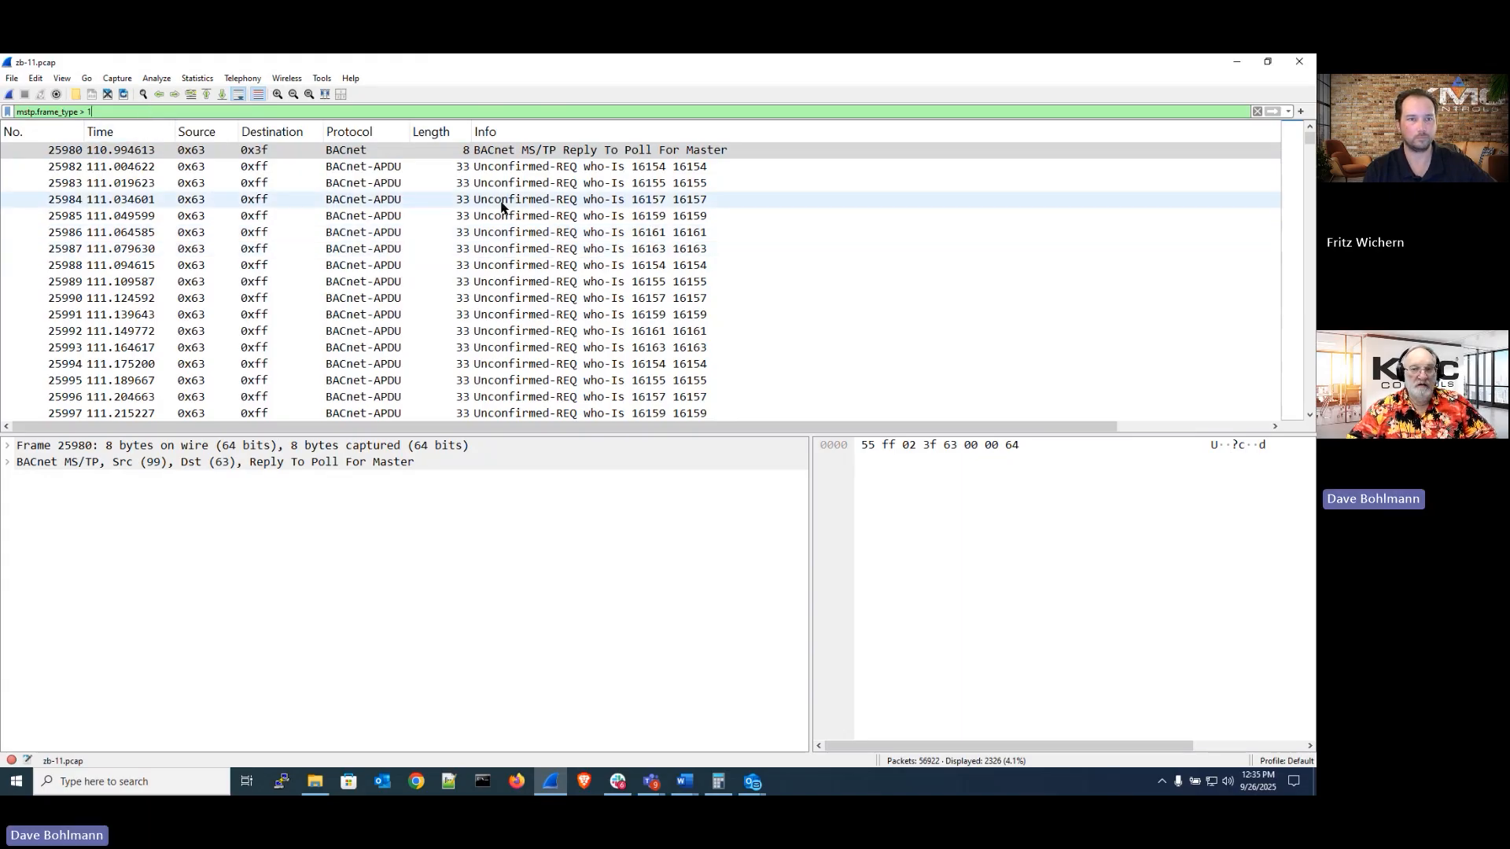
scroll(602, 203, down, 20)
scroll(602, 203, down, 10)
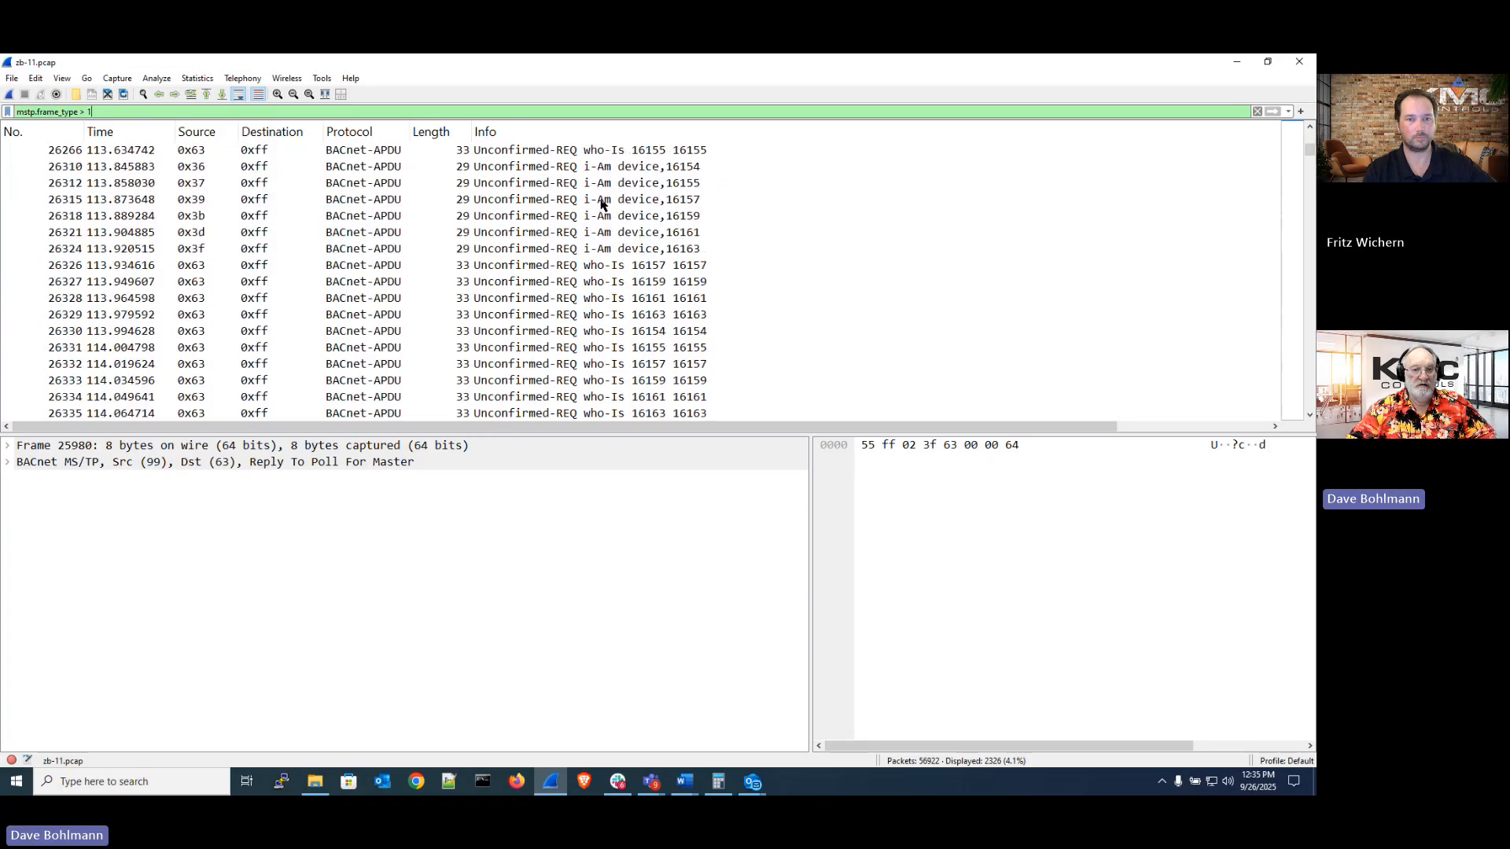
scroll(602, 203, up, 12)
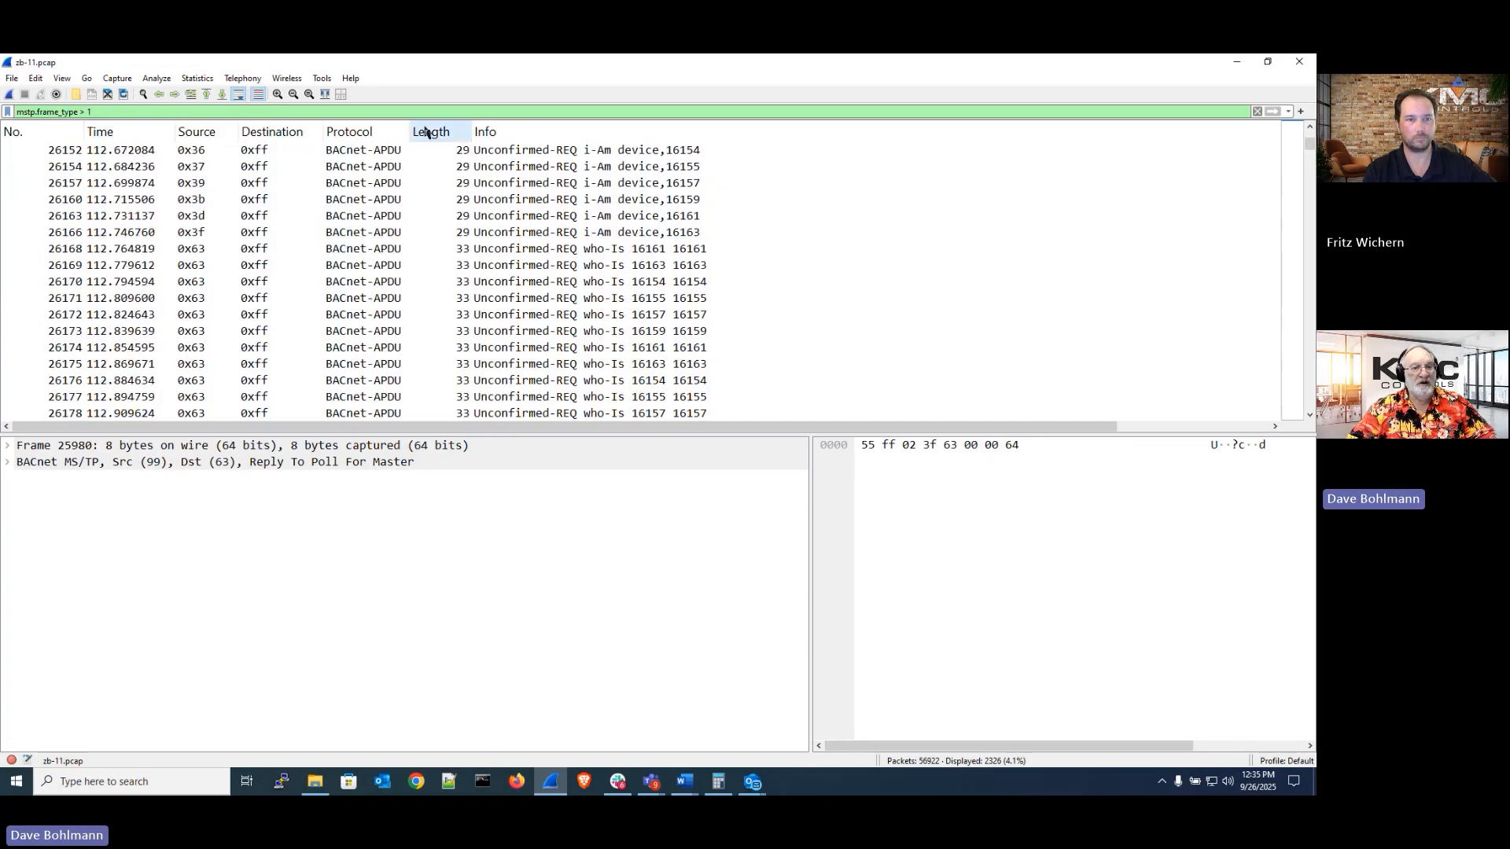
click(481, 133)
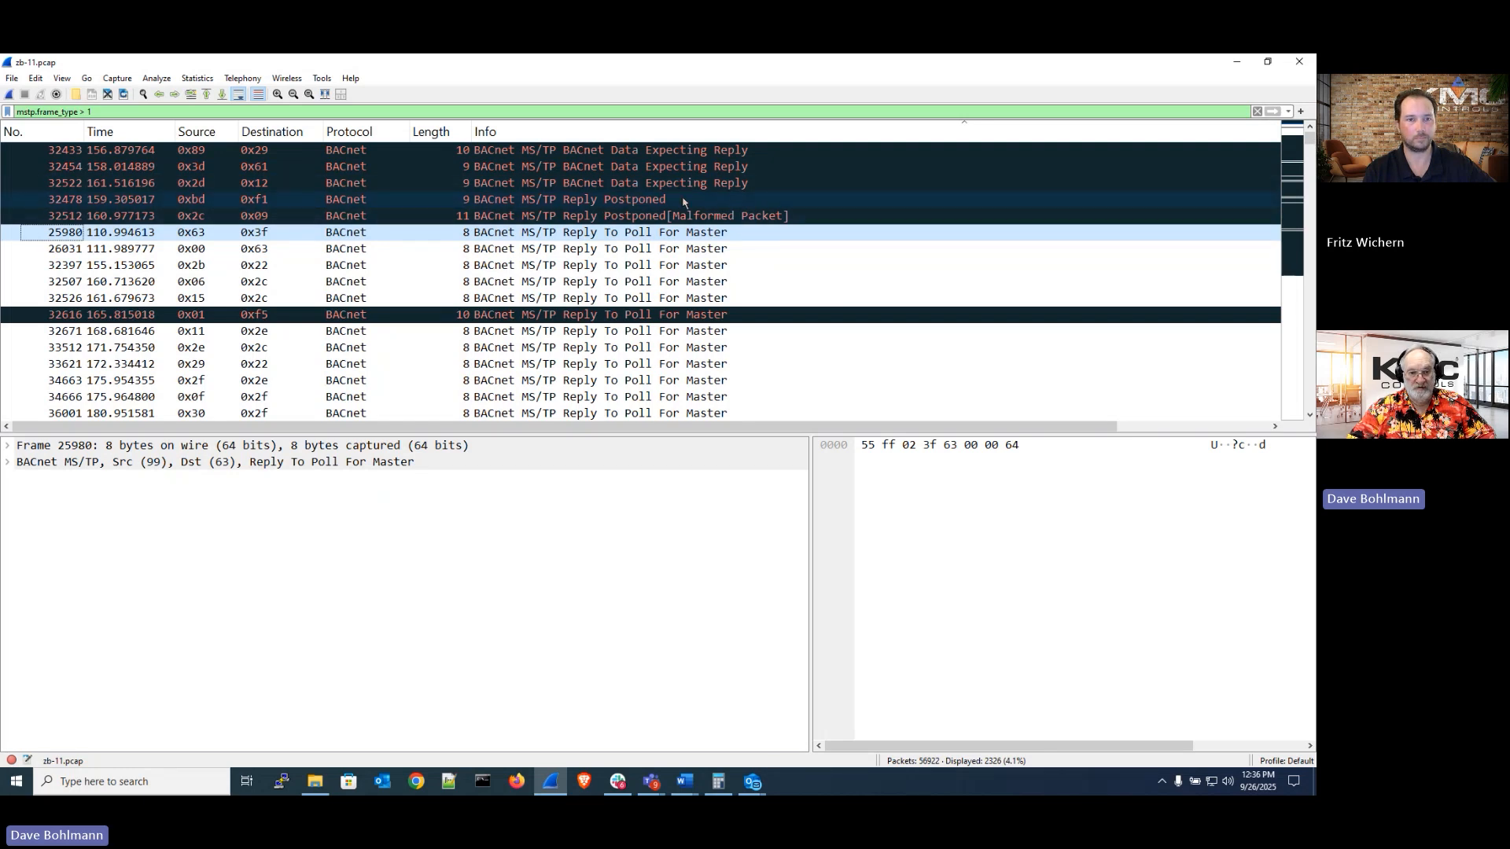
Inspect the malformed Reply Postponed frame 32512 and scroll through the Unknown Frame Type and malformed MS/TP packets
click(600, 154)
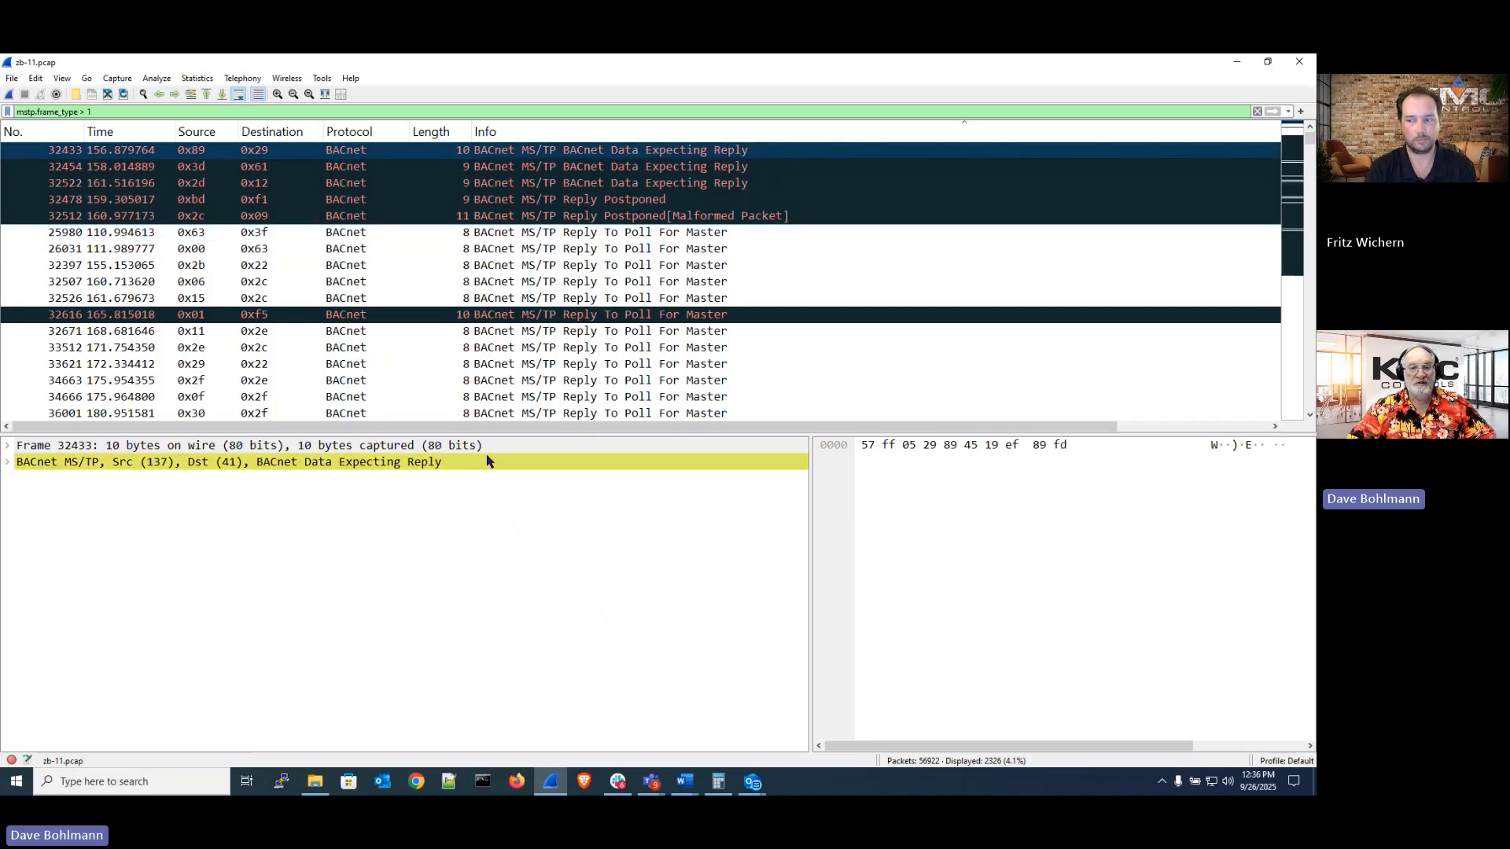
click(720, 222)
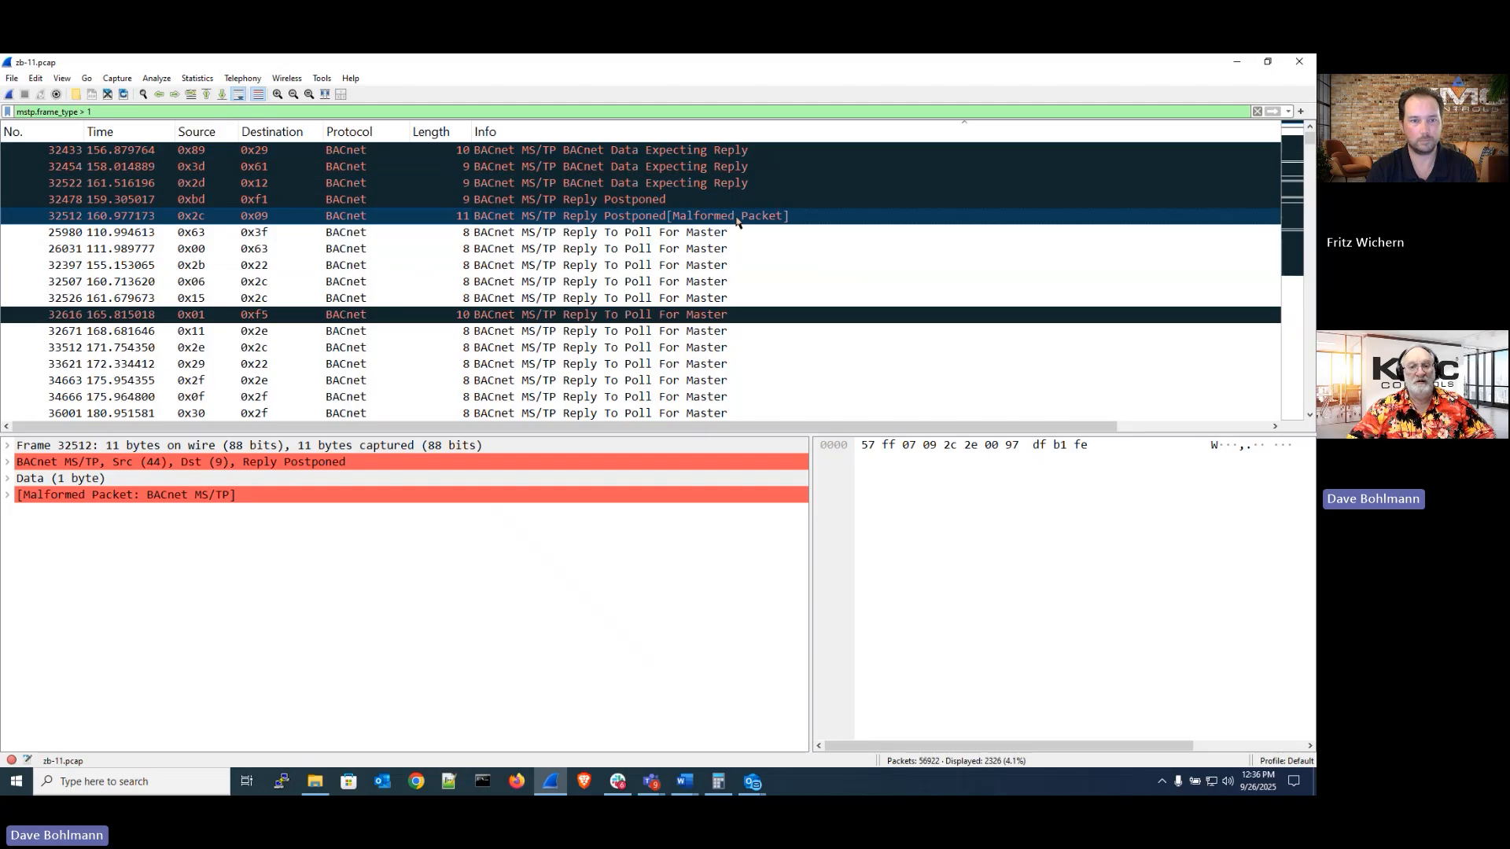
scroll(732, 251, down, 3)
scroll(733, 262, down, 9)
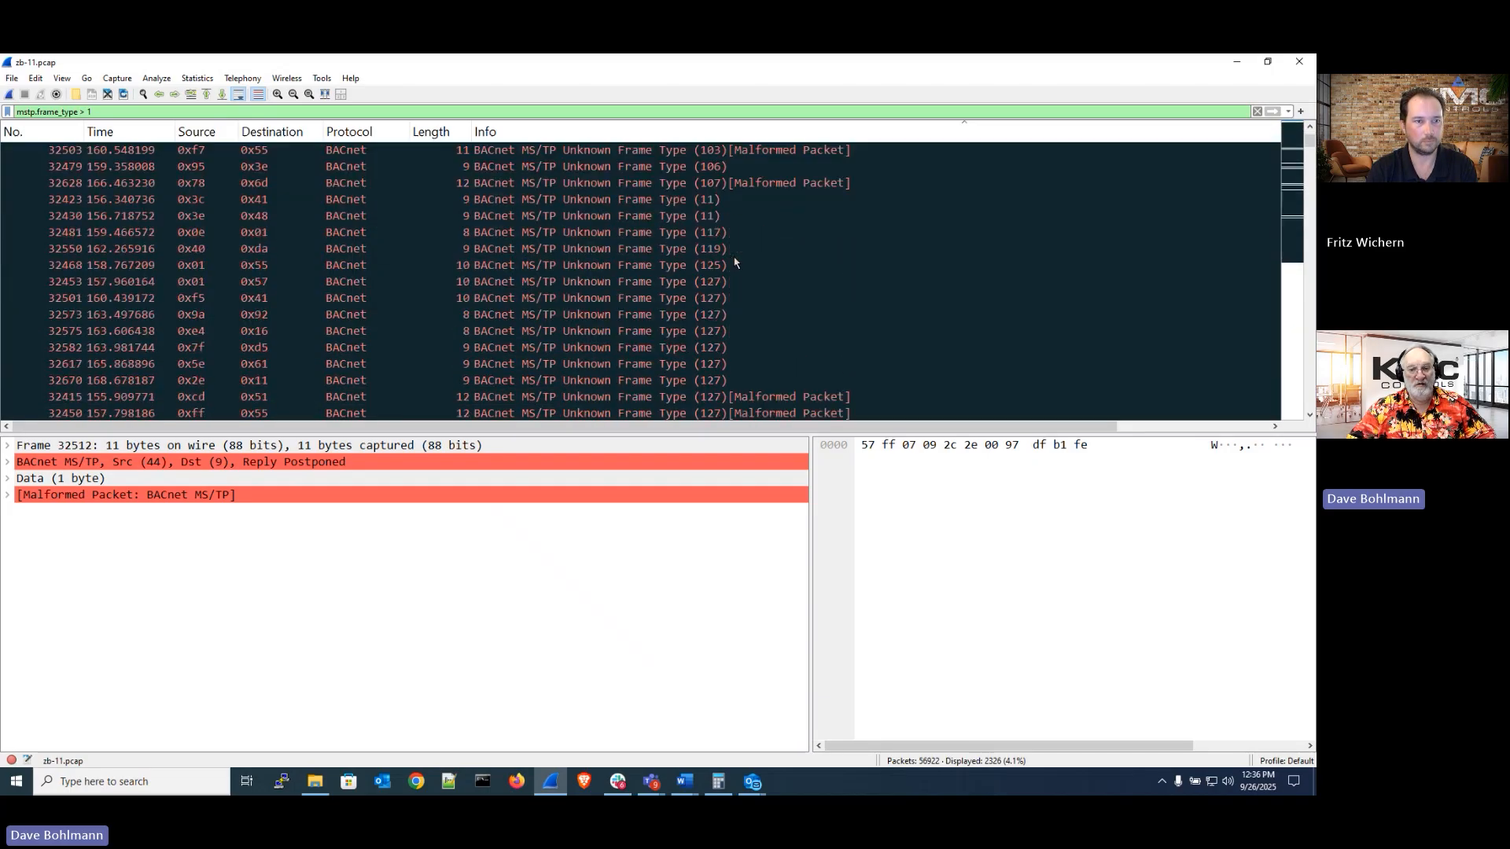
scroll(735, 262, down, 10)
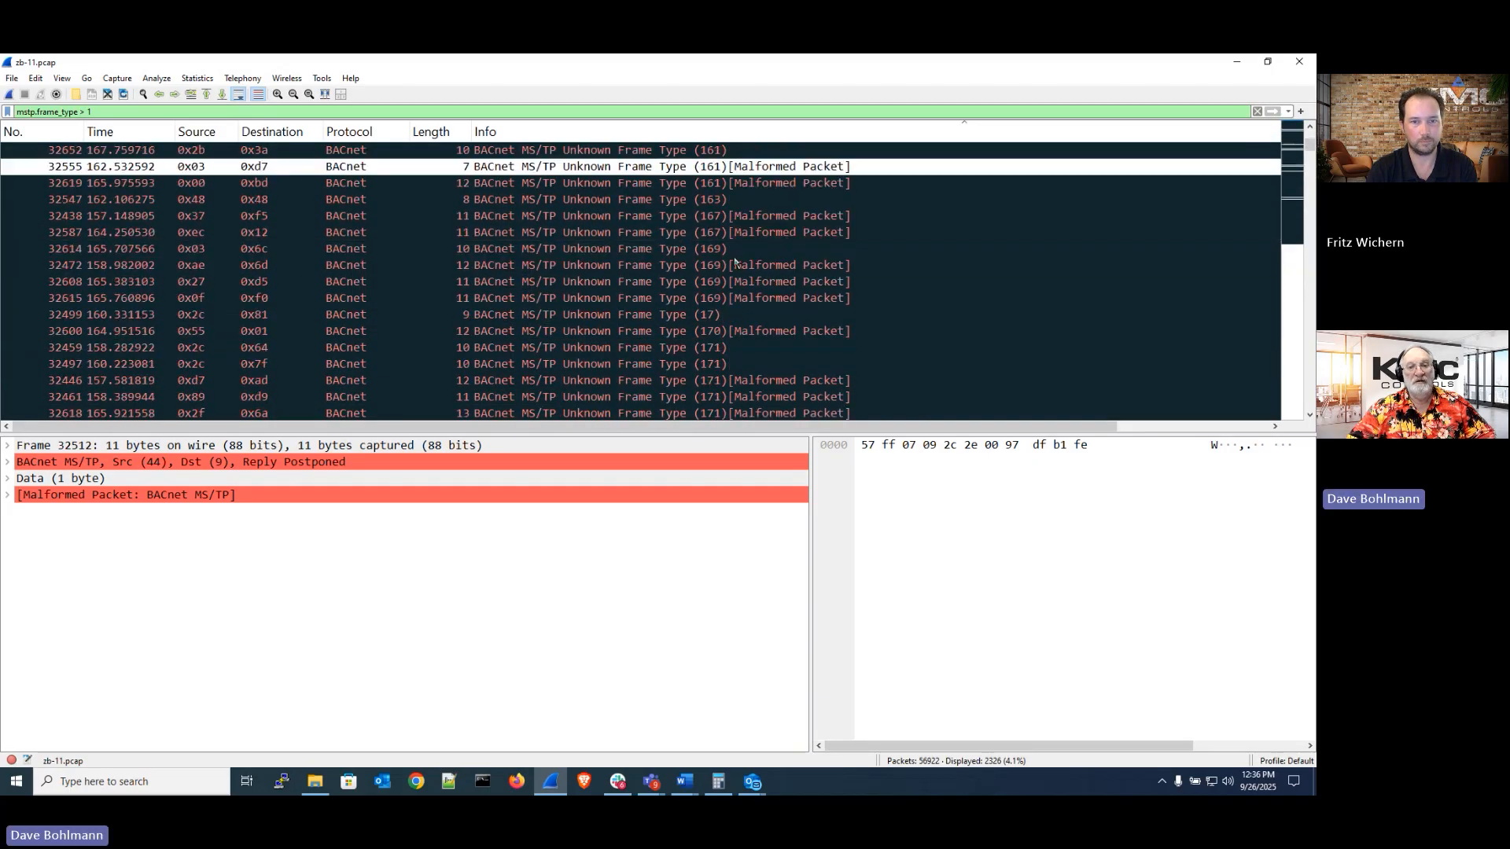
scroll(735, 262, down, 10)
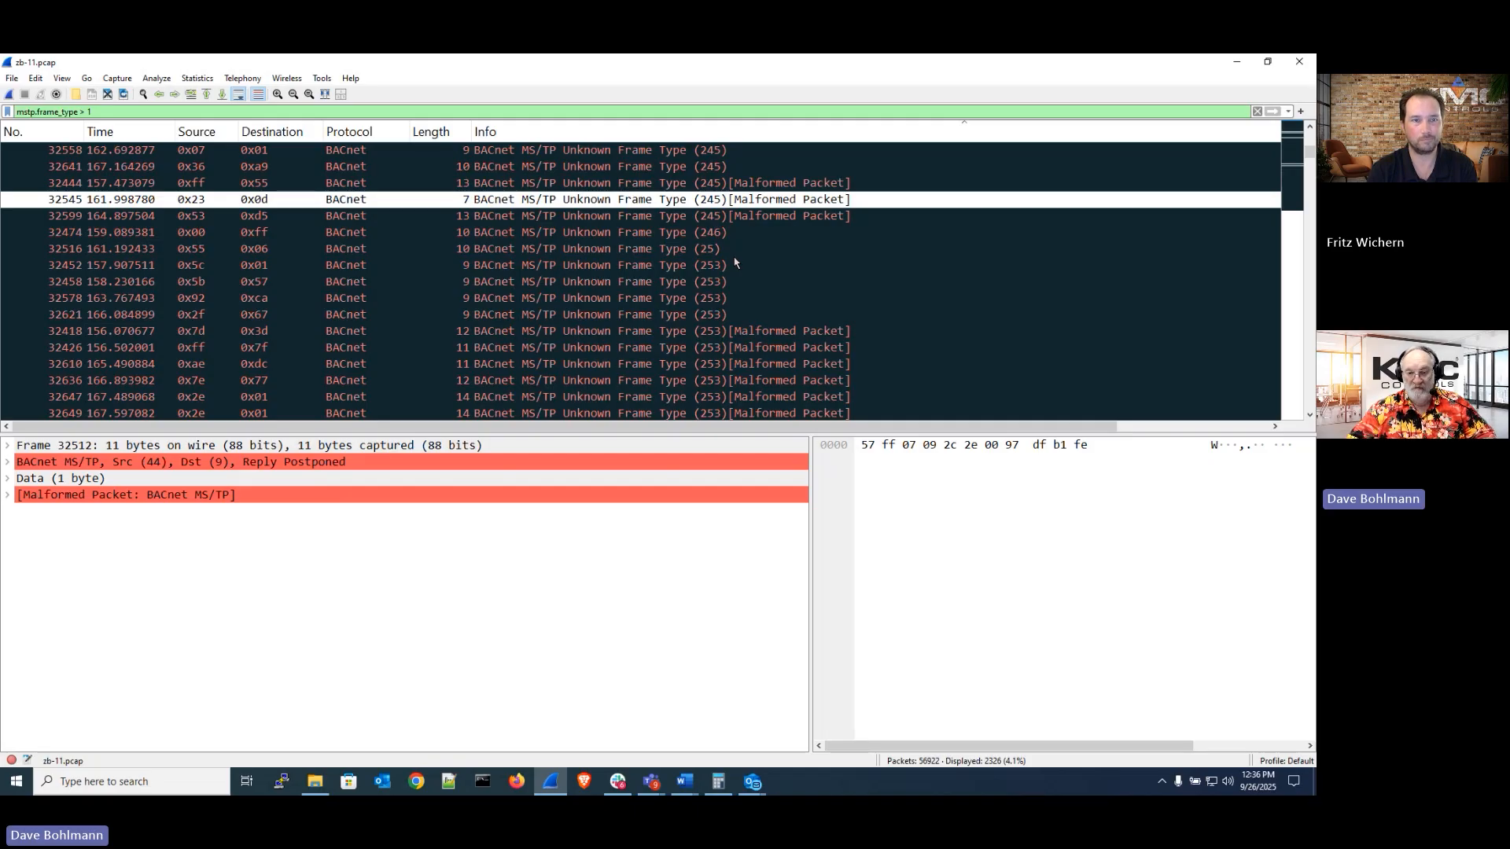
scroll(734, 262, down, 10)
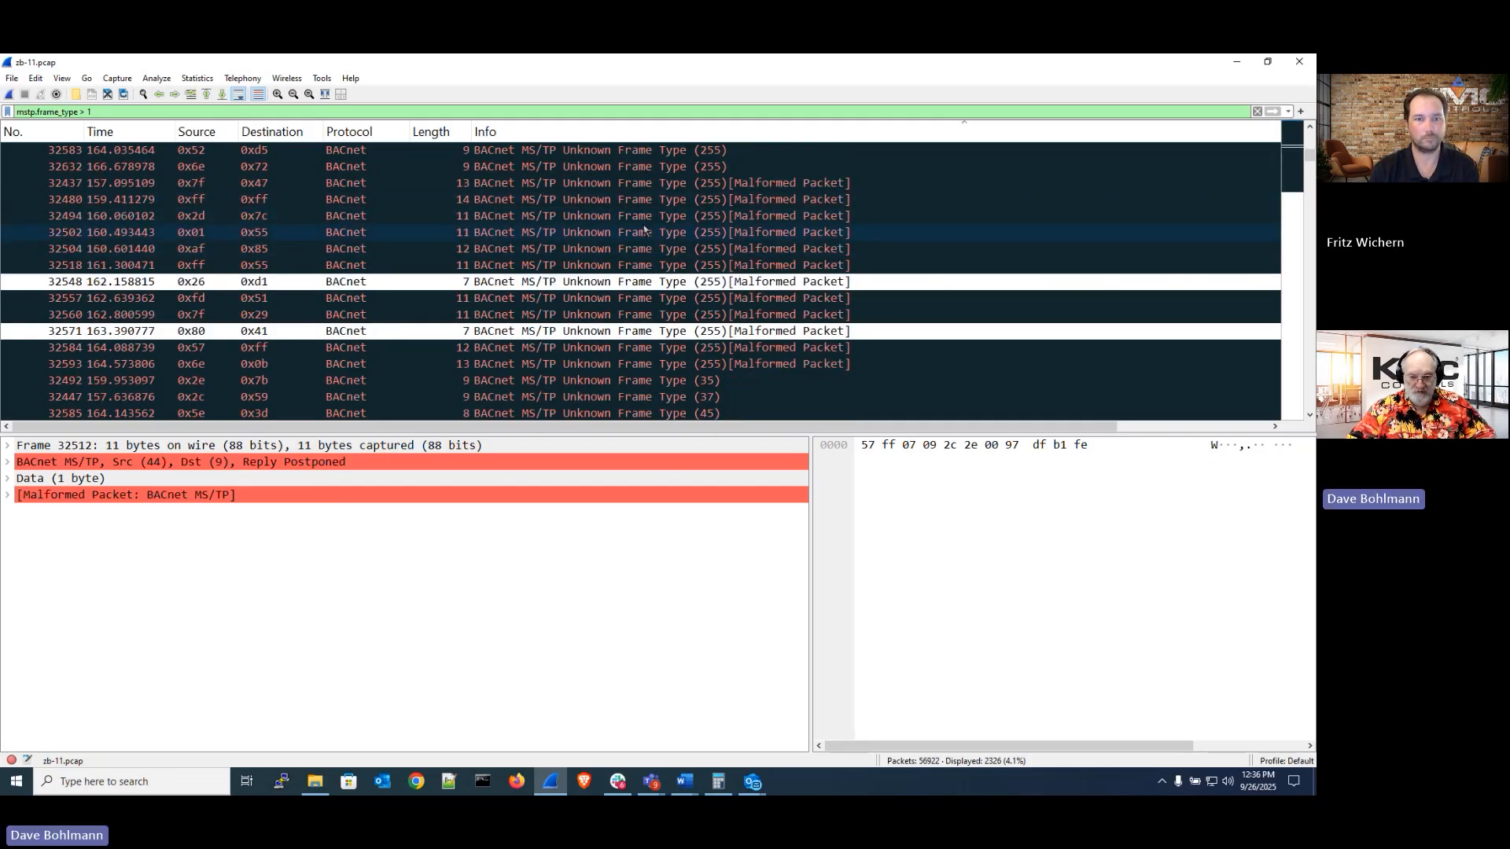
scroll(645, 229, down, 6)
scroll(644, 229, down, 5)
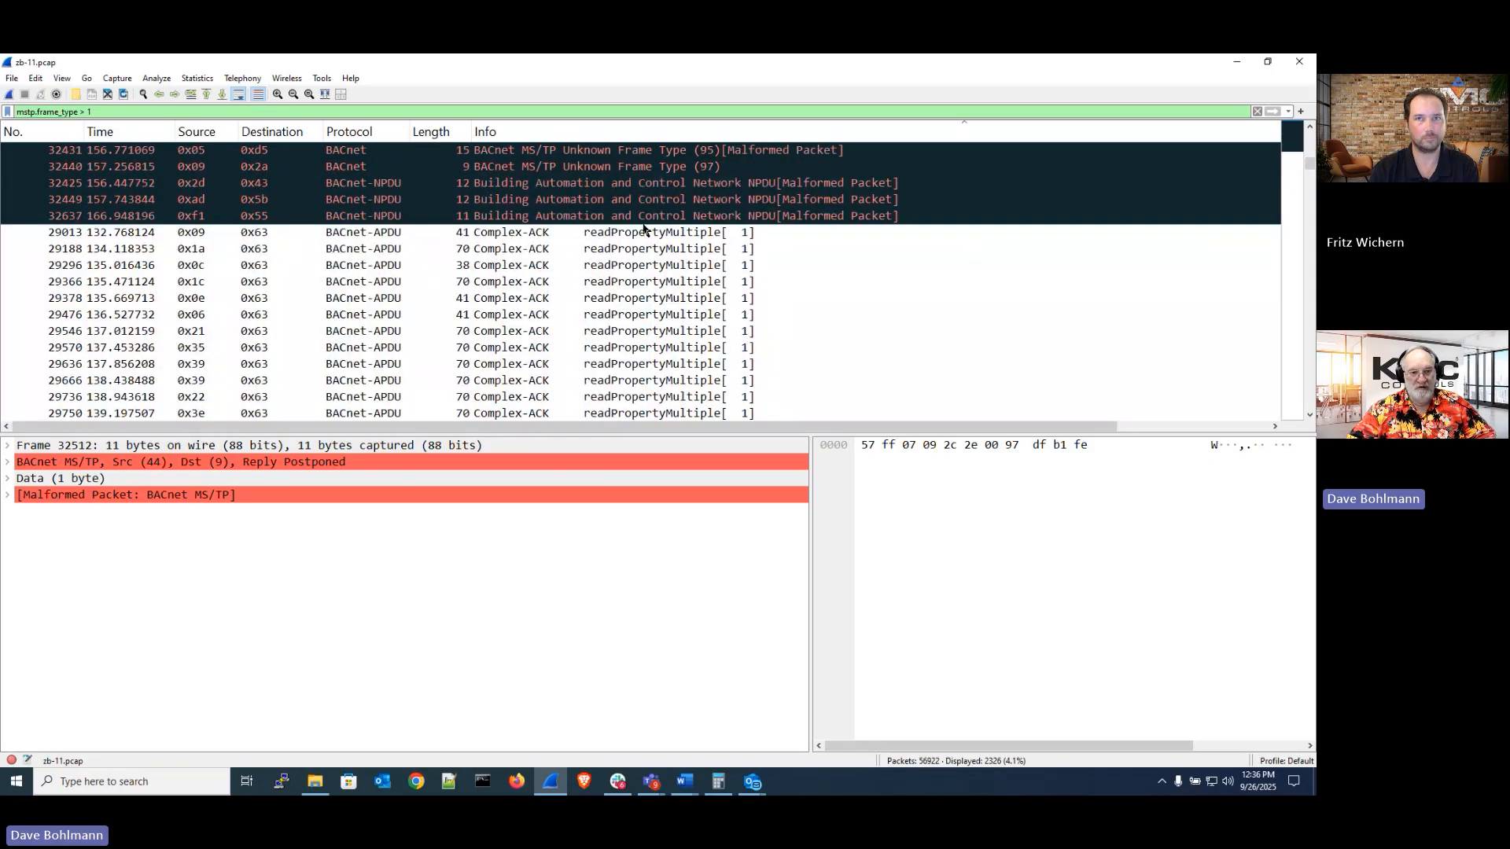
scroll(645, 229, up, 3)
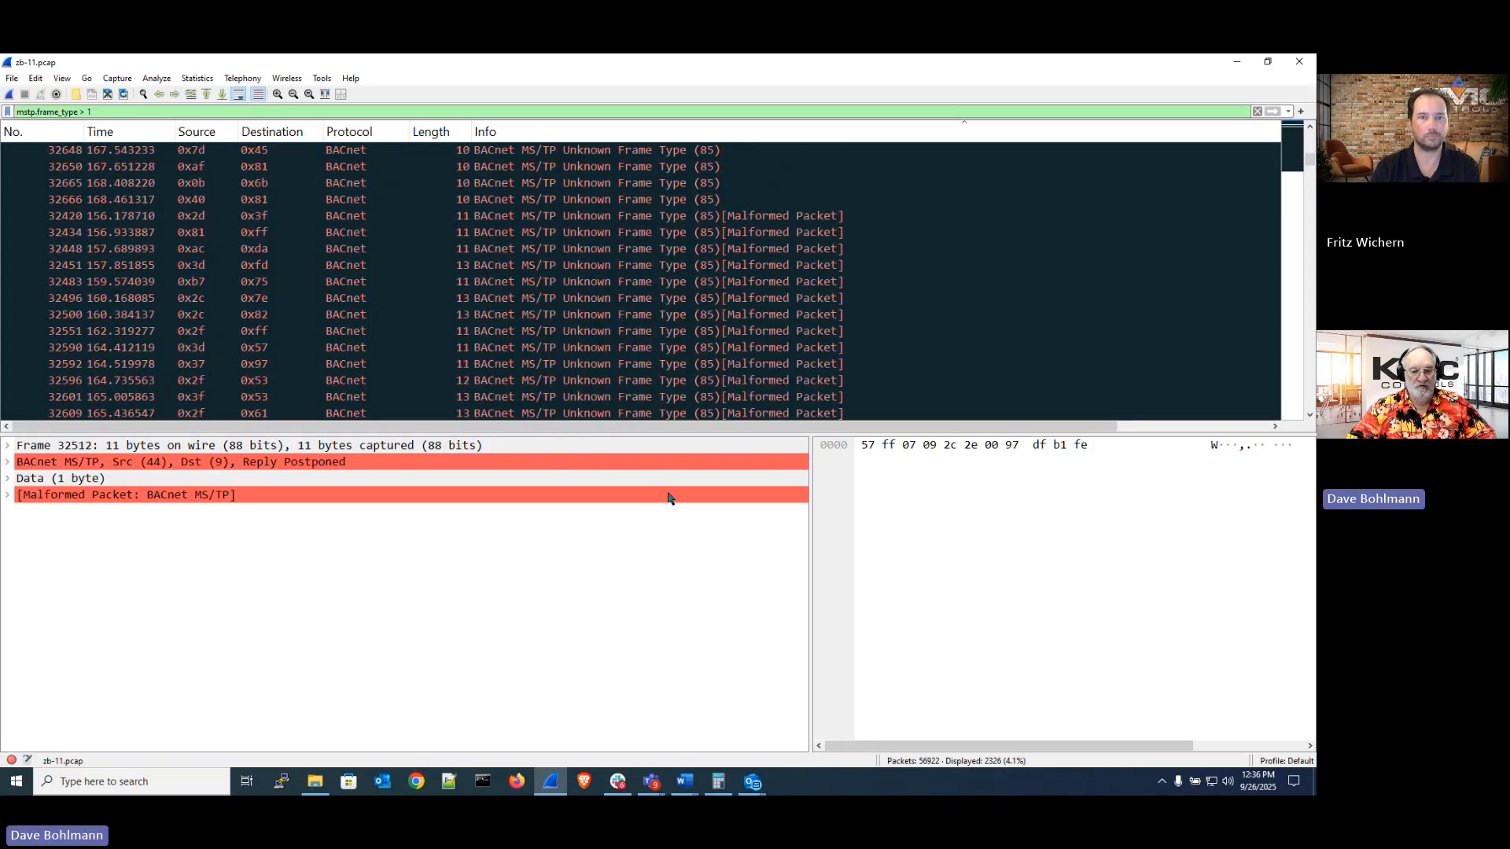
Select the malformed Unknown Frame Type (85) packet, frame 32448, and scroll through the neighbouring packets
click(553, 787)
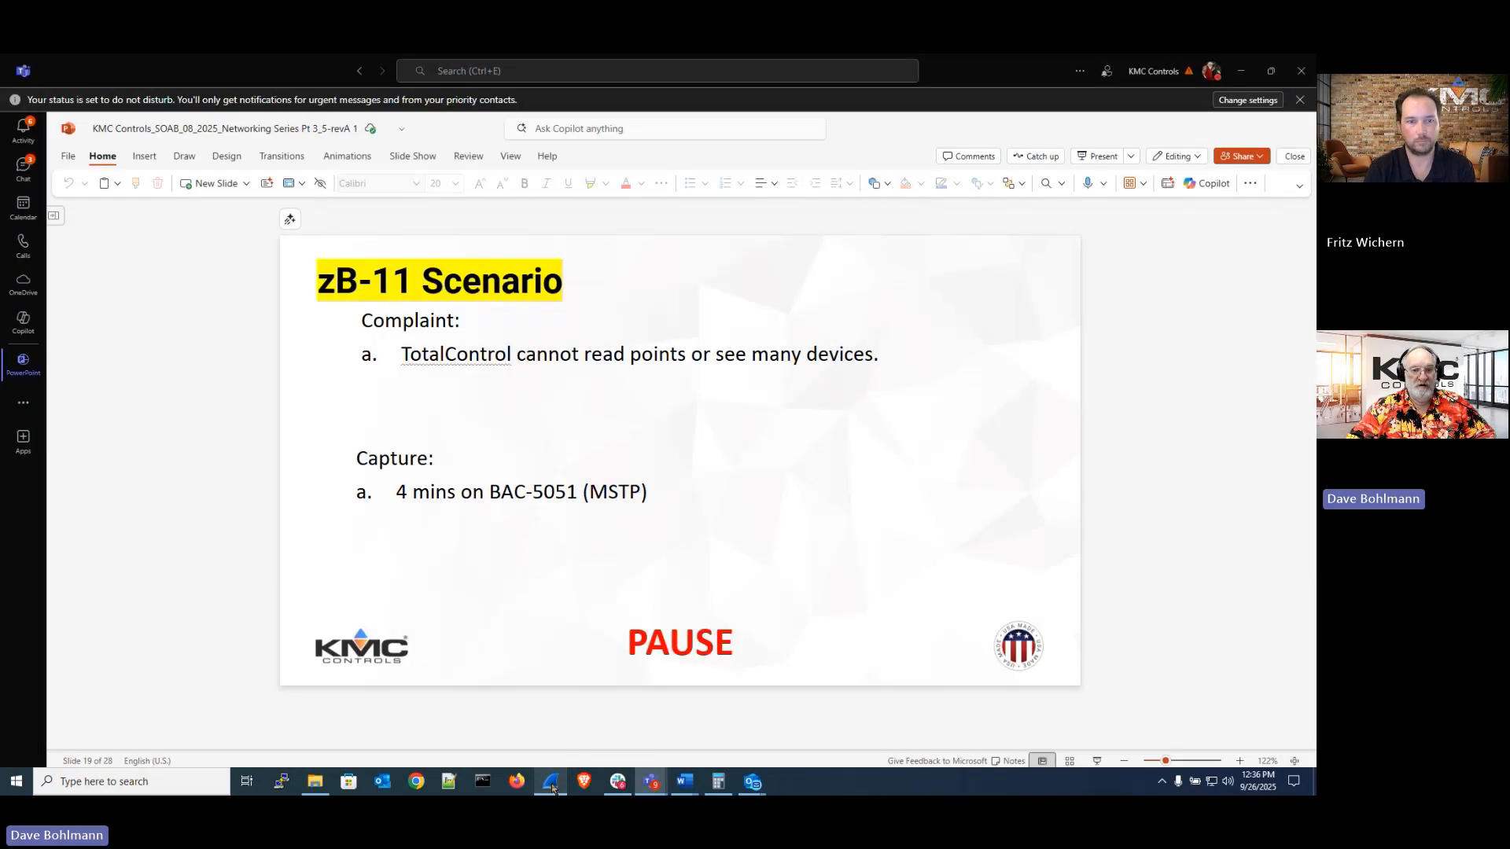
click(553, 786)
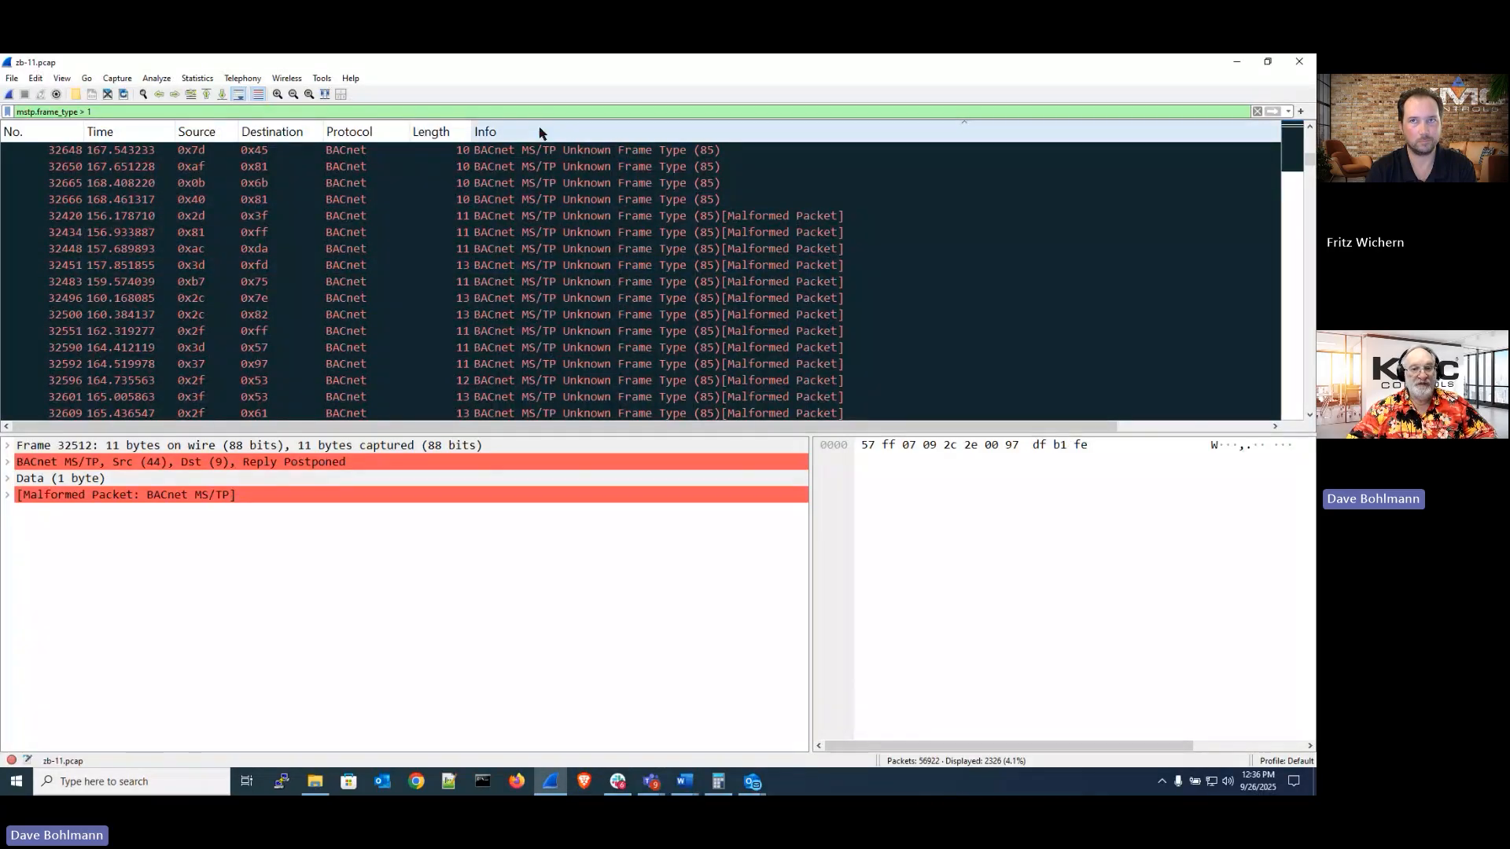
click(594, 250)
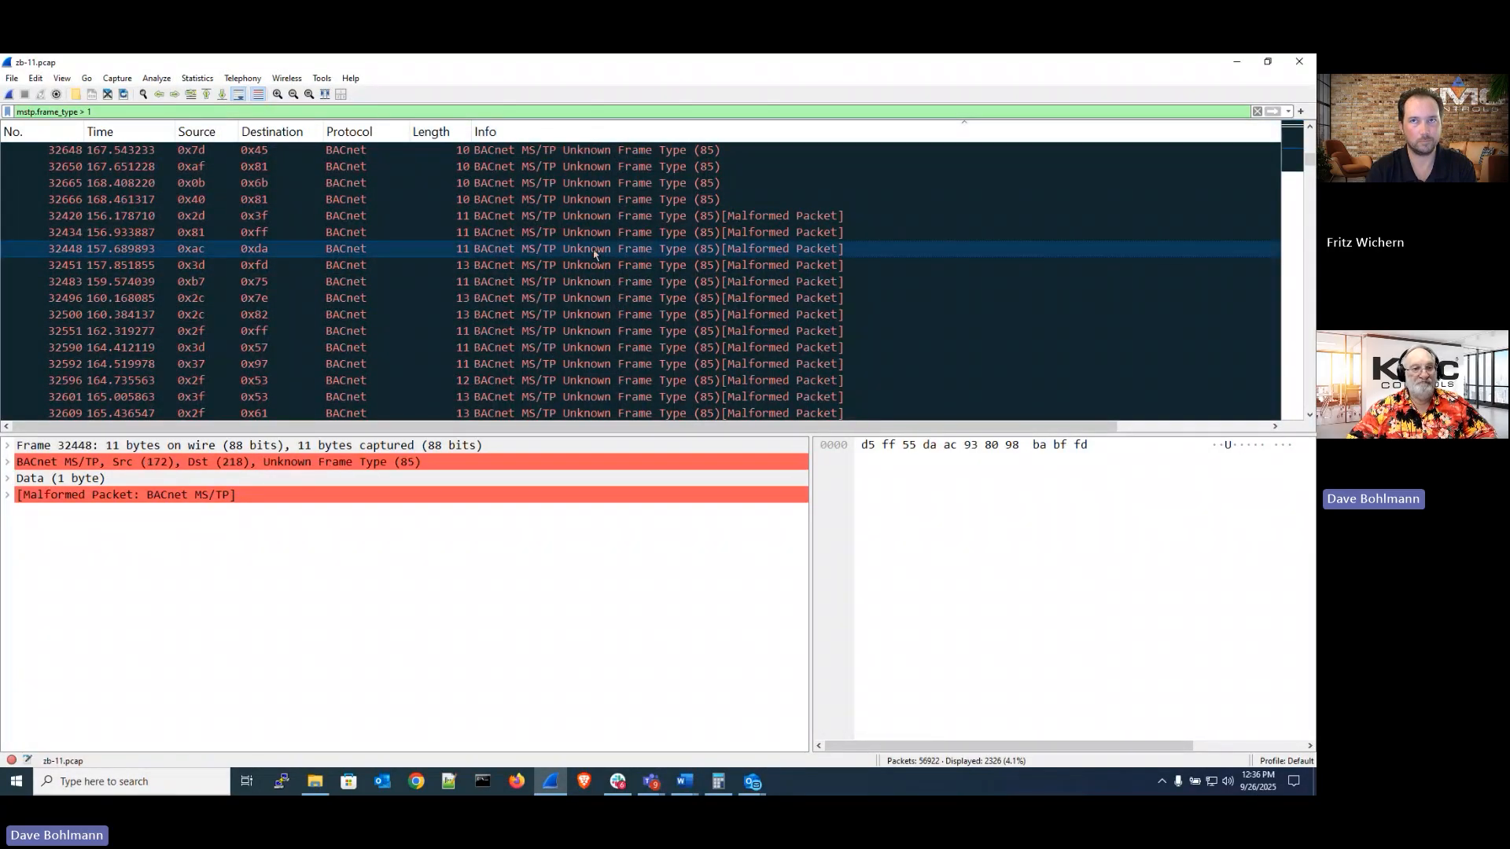
scroll(594, 250, down, 20)
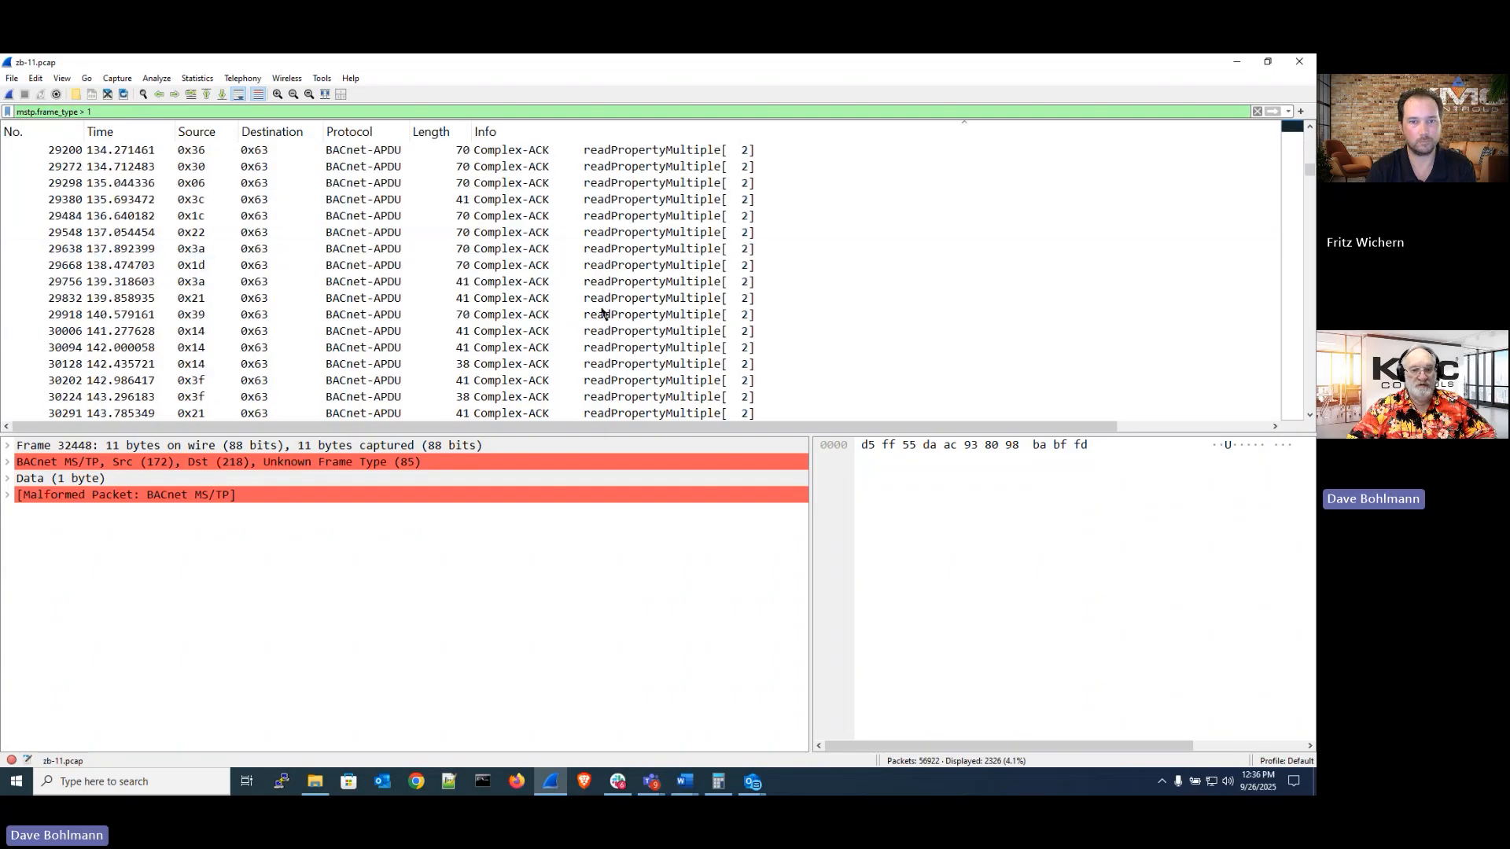
scroll(602, 306, down, 2)
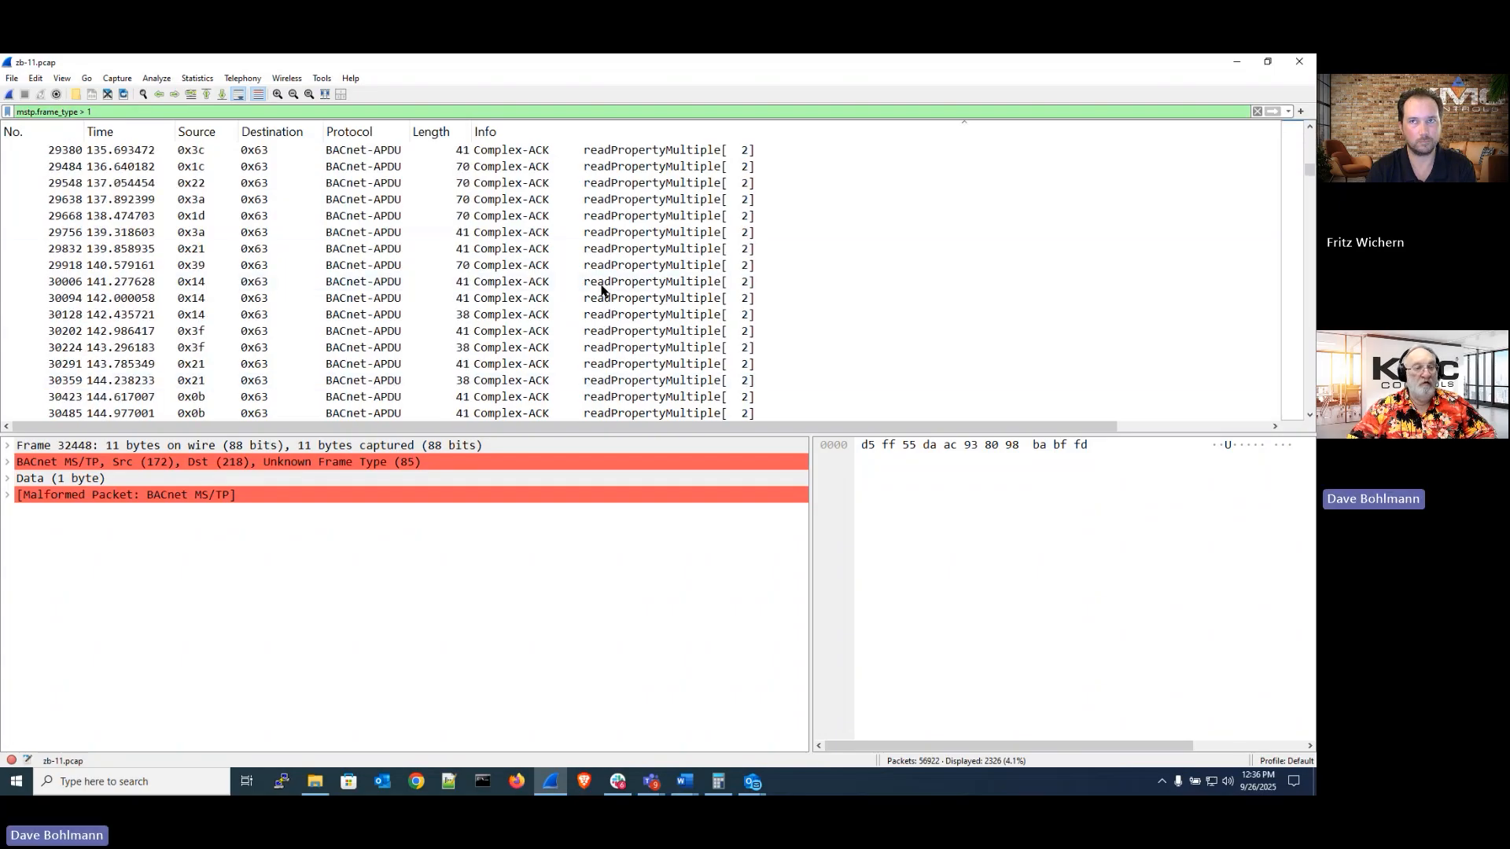
scroll(602, 291, up, 10)
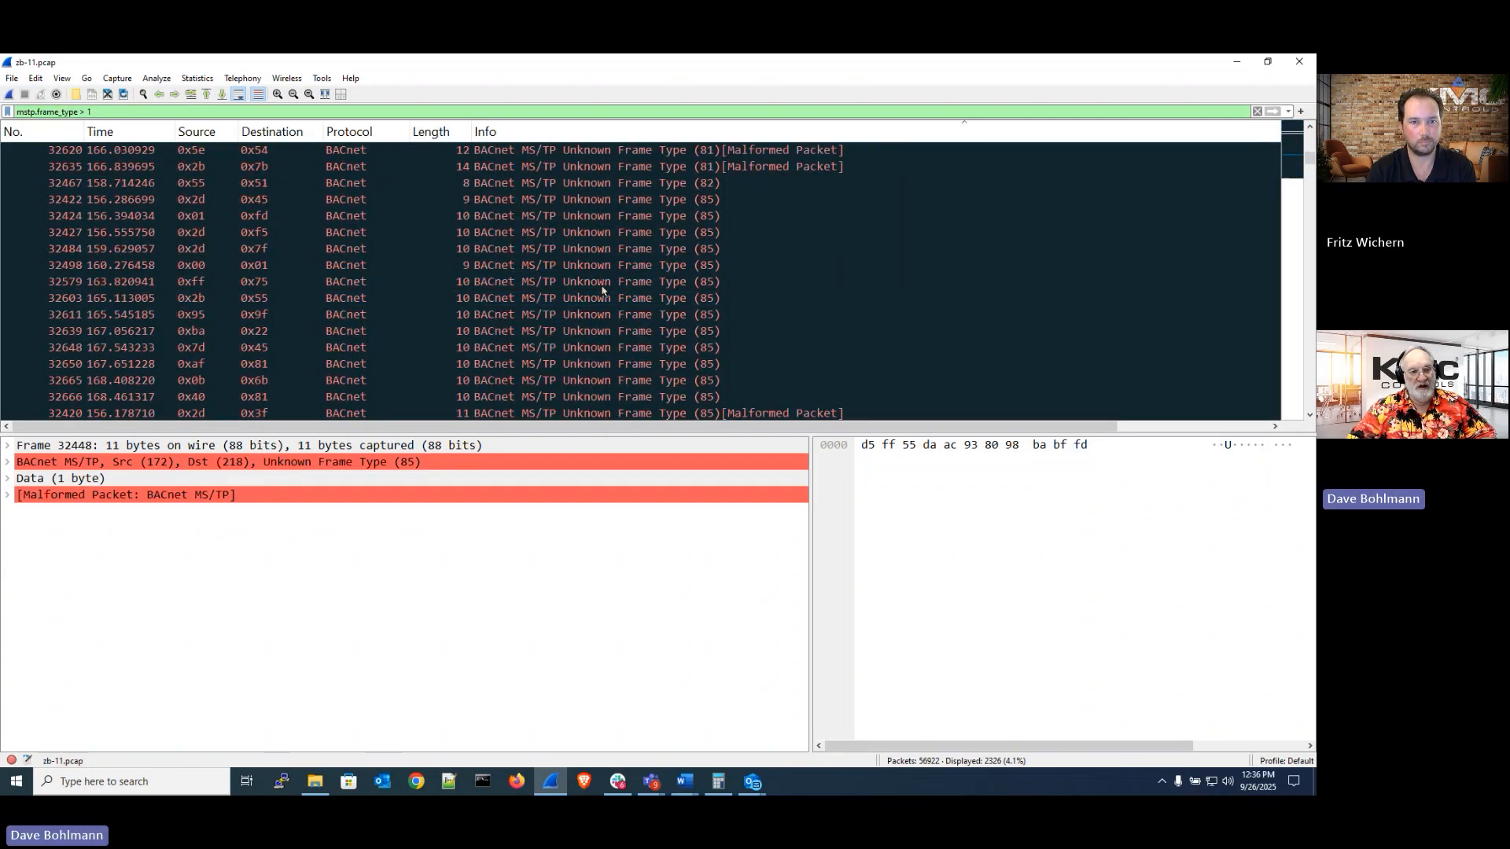
scroll(603, 291, up, 5)
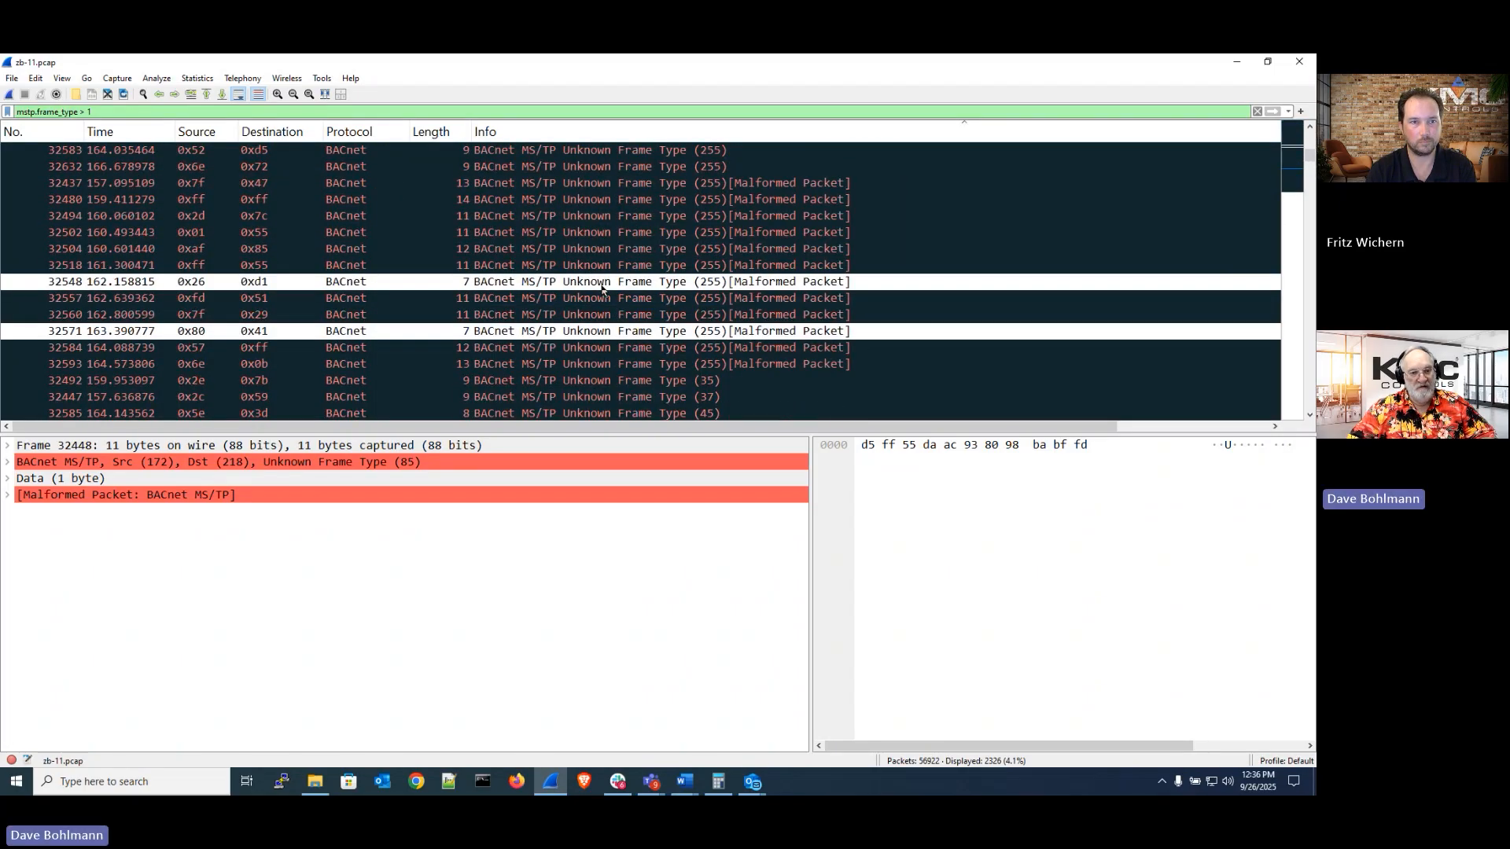
Change the display filter to mstp.frame_type == 0 to show only MS/TP Token frames
click(113, 110)
key(BackSpace)
key(BackSpace)
key(BackSpace)
key(BackSpace)
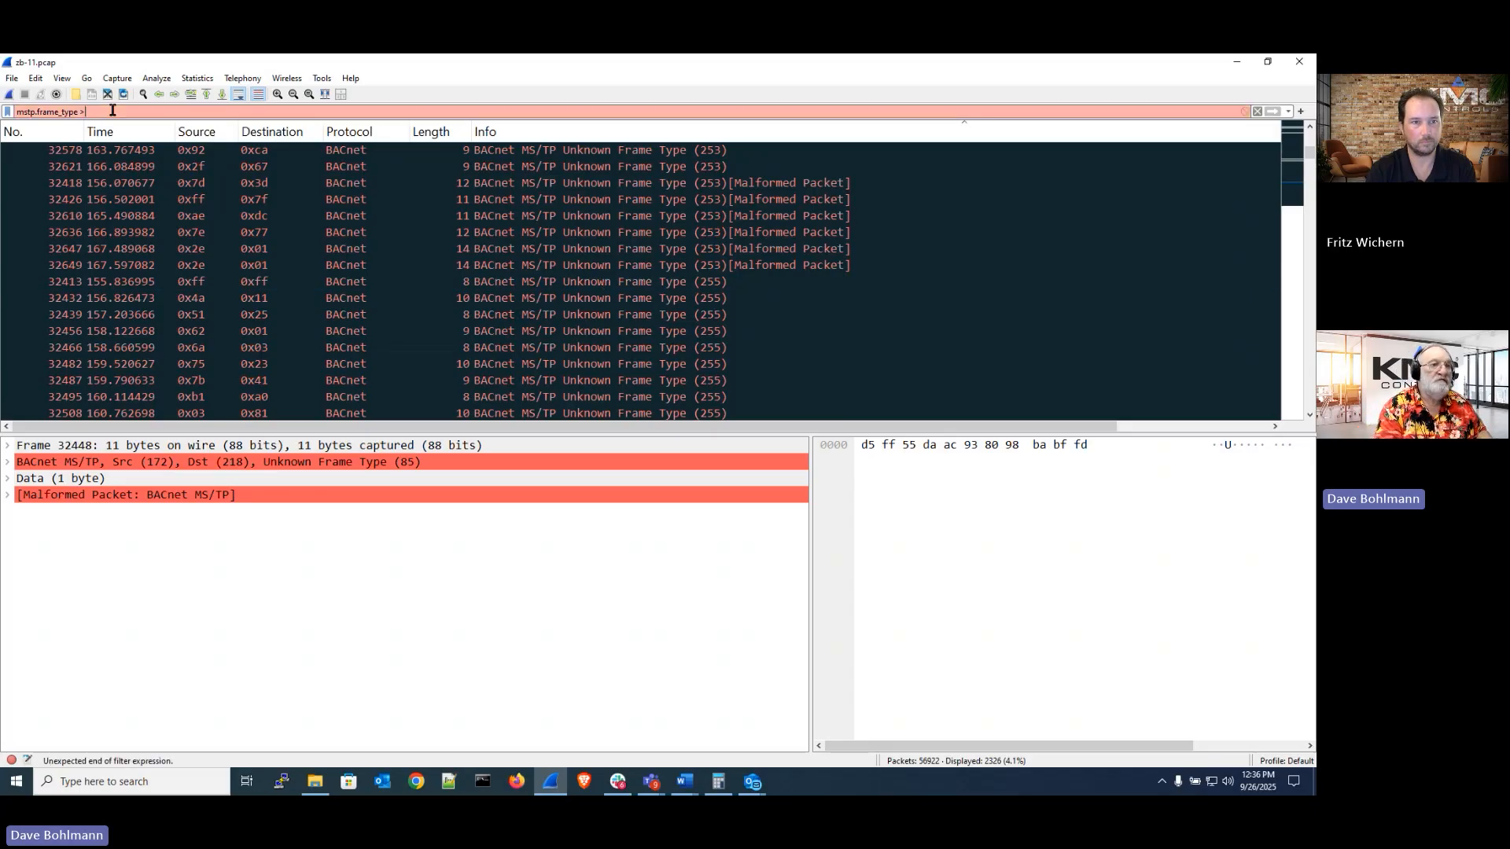
text(==)
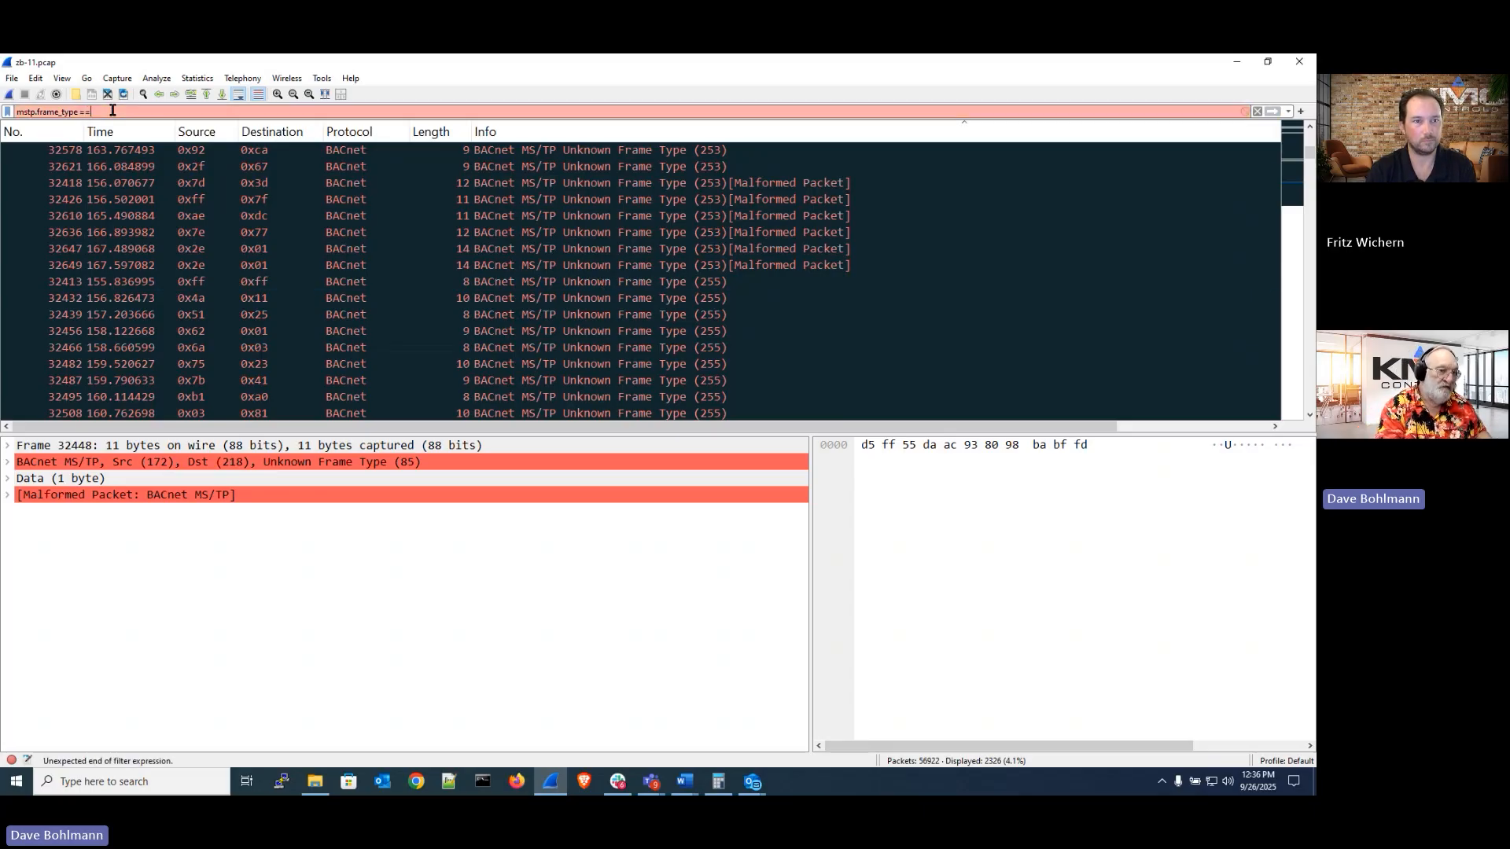
text( 0)
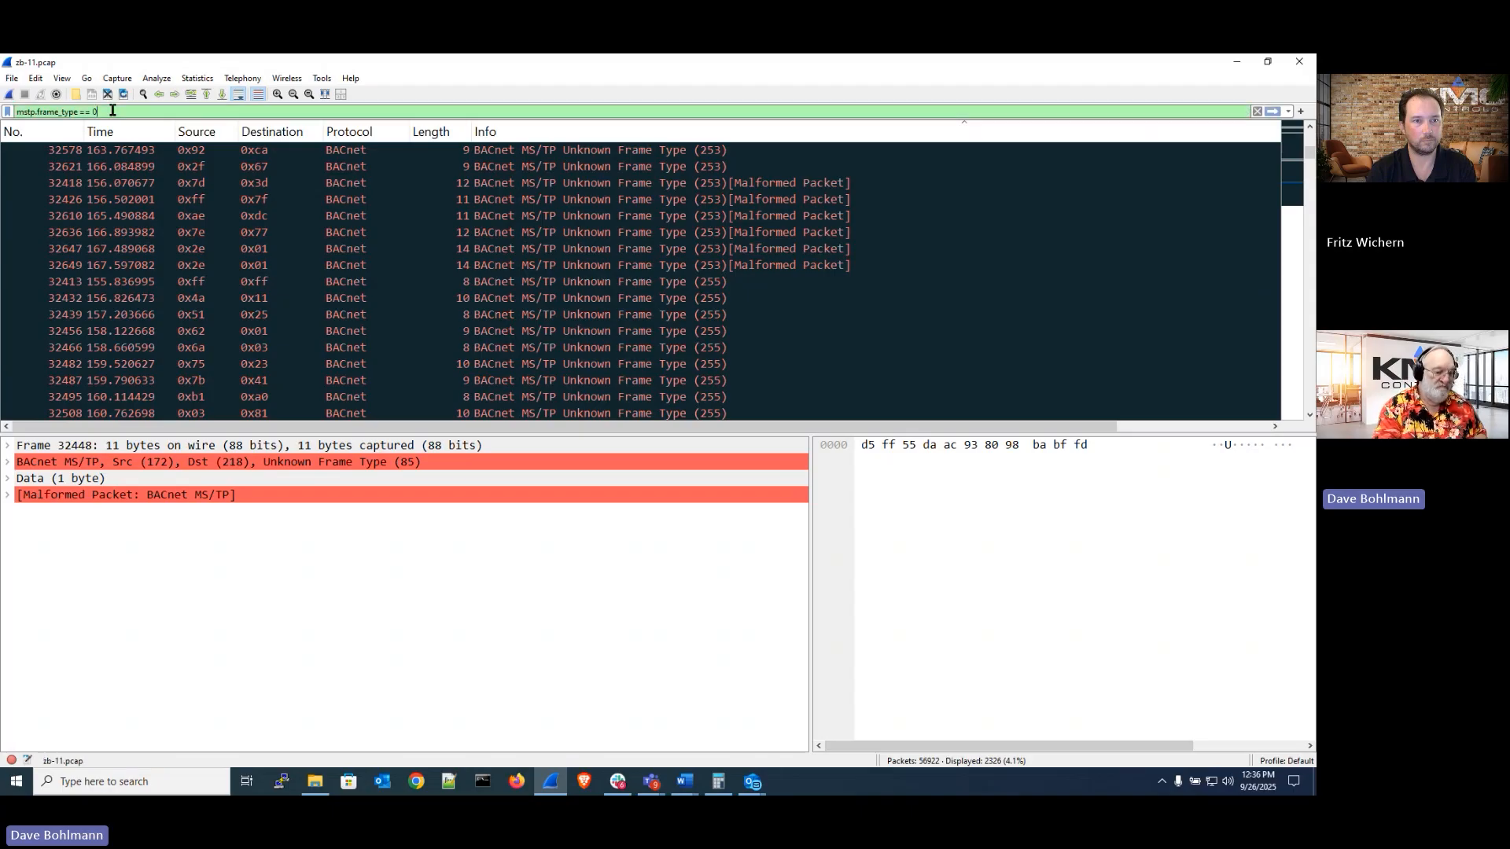
key(Return)
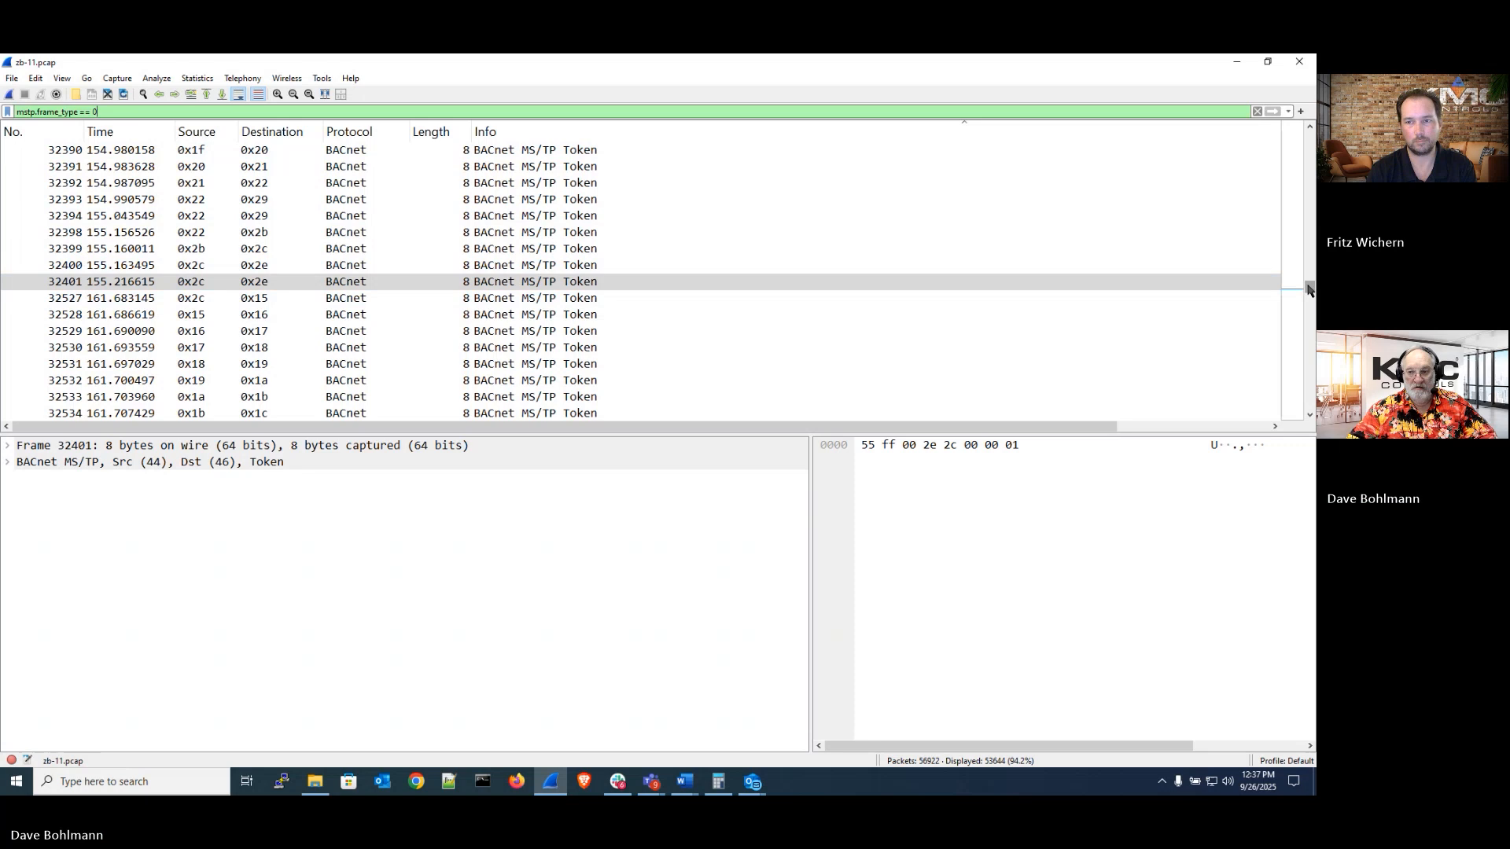
Return to the start of the Token list and step through the token-passing sequence beginning at frame 26
drag(1310, 288, 1310, 135)
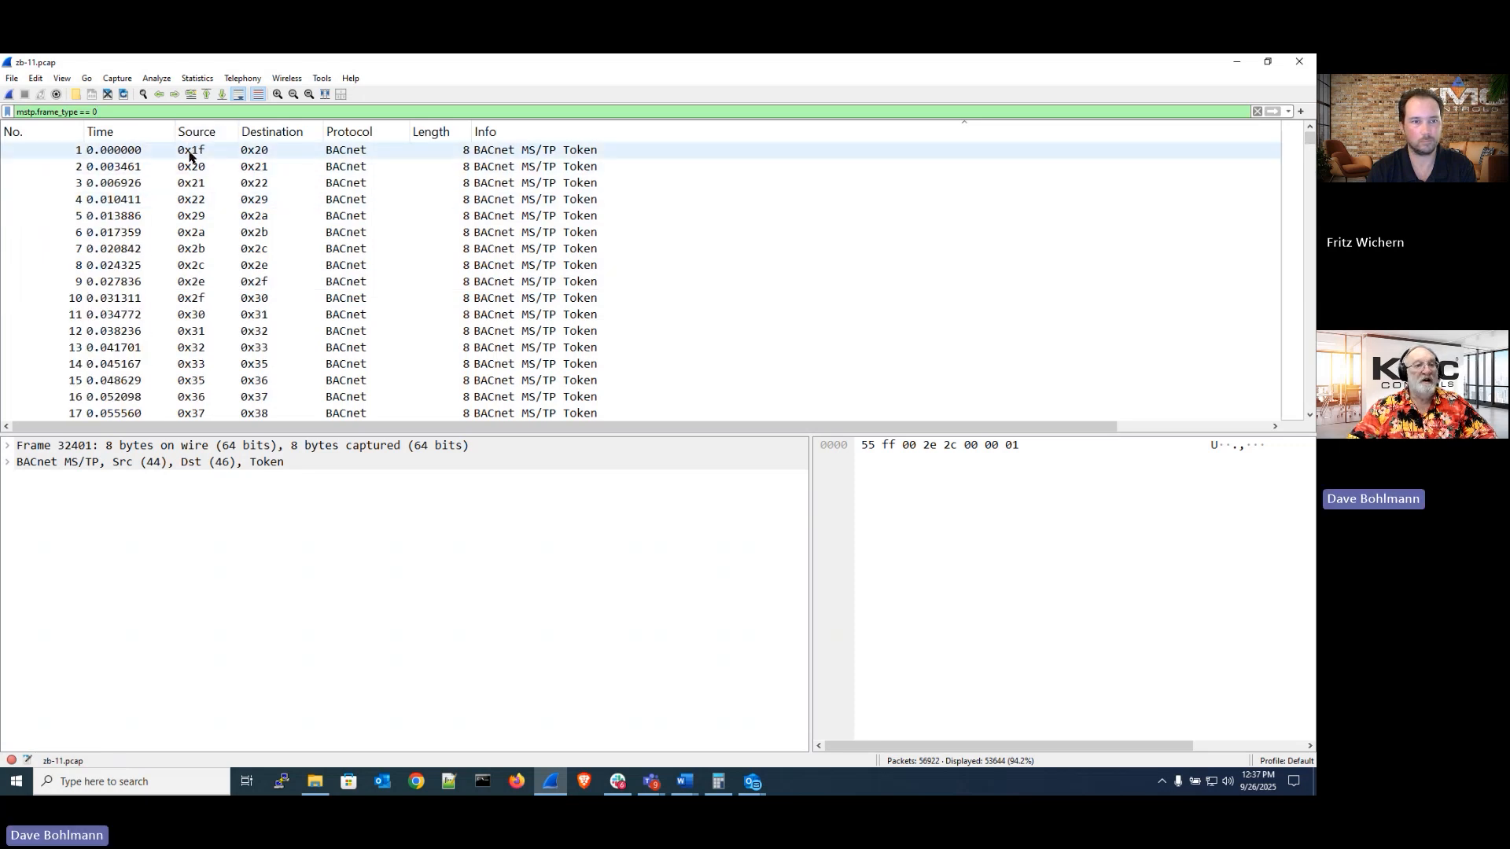
scroll(203, 337, down, 2)
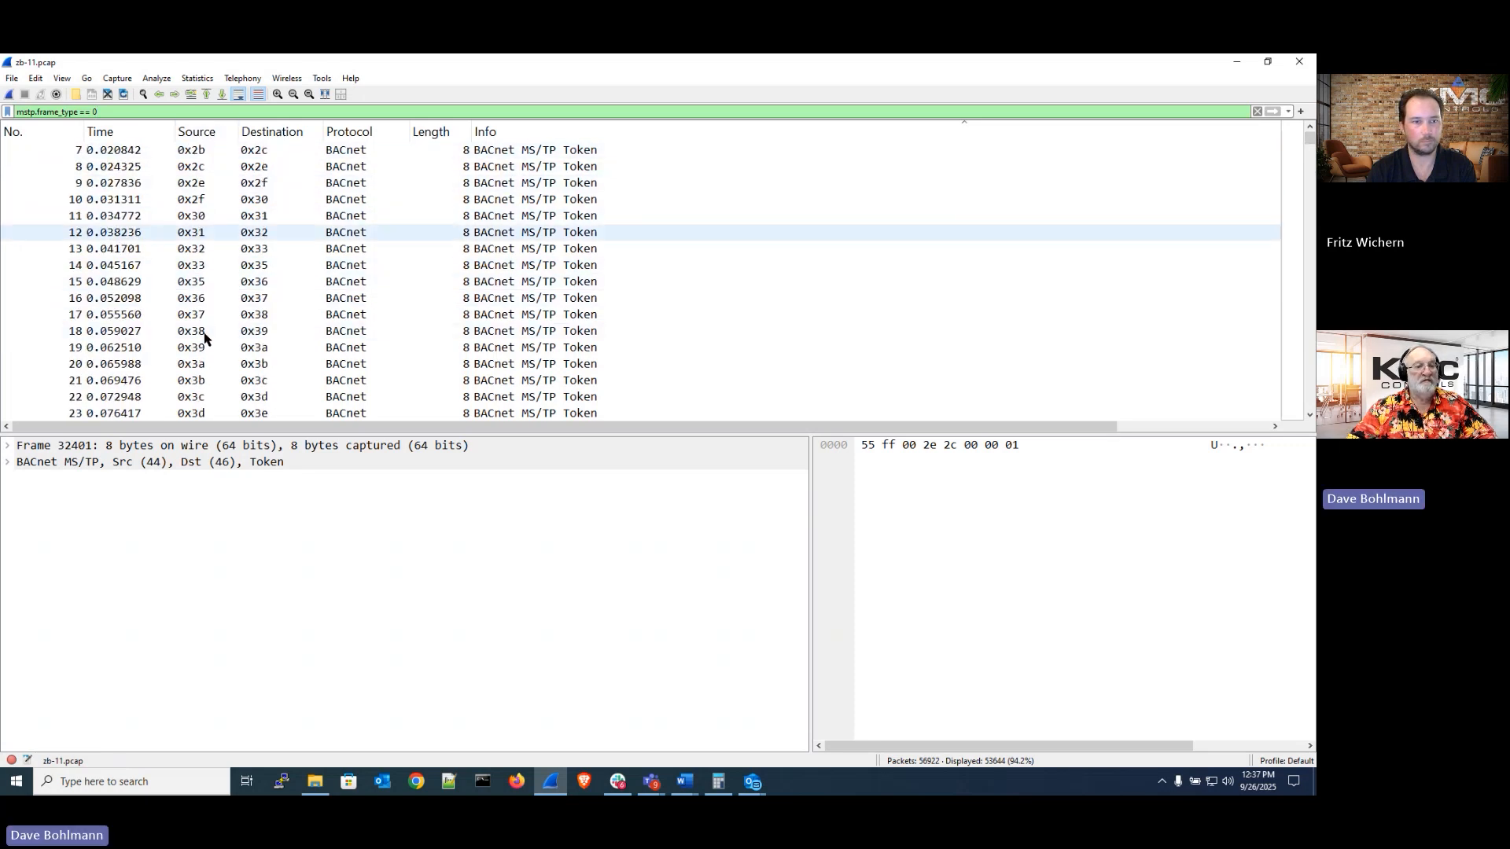
scroll(203, 336, down, 3)
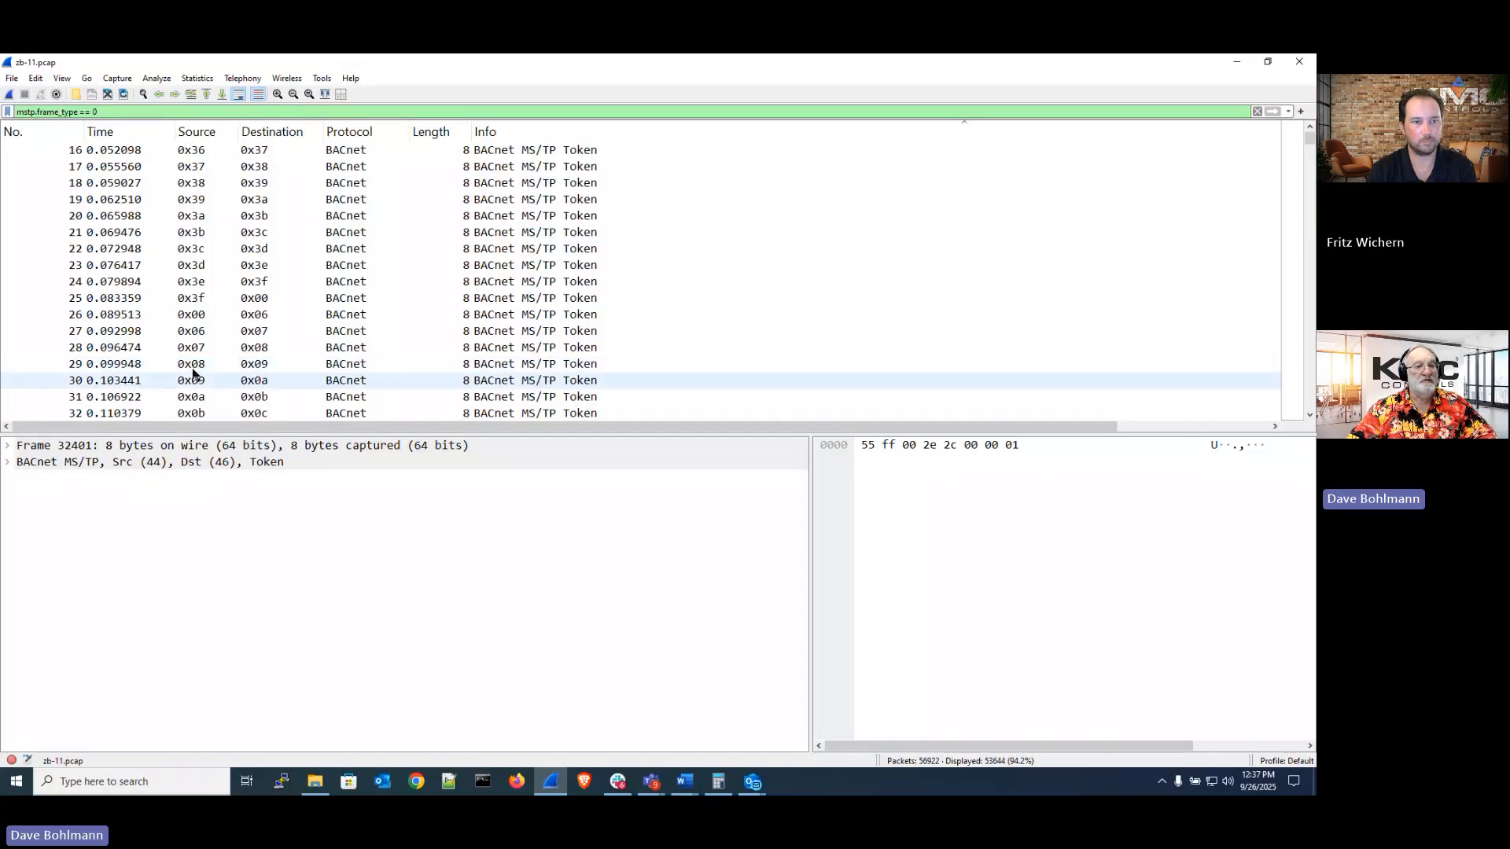
click(210, 316)
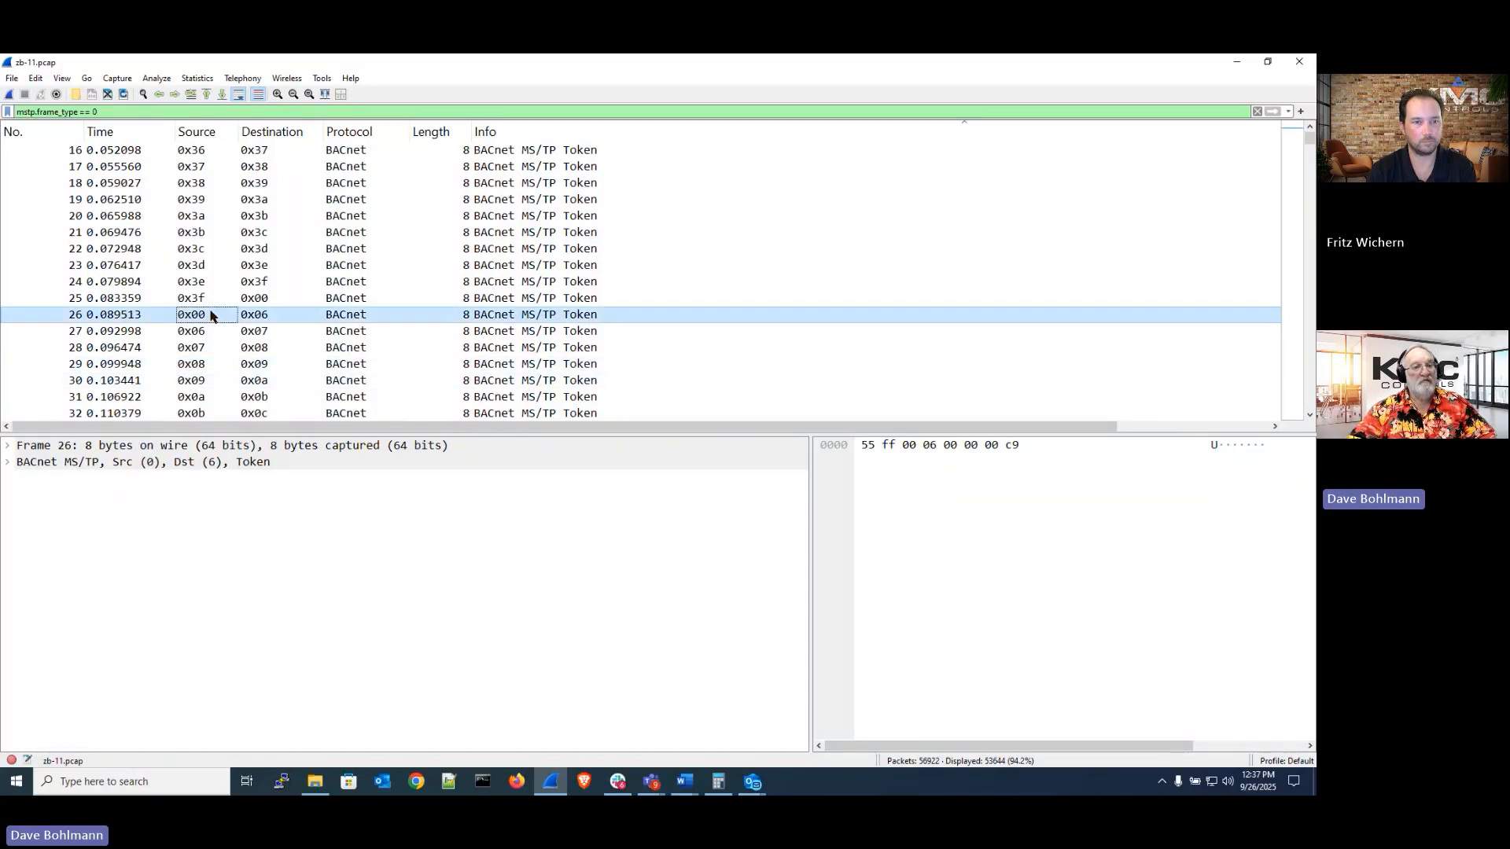
key(Down)
key(Down)
key(Down)
key(Down)
key(Down)
key(Down)
key(Down)
key(Down)
key(Down)
key(Down)
key(Down)
key(Down)
key(Down)
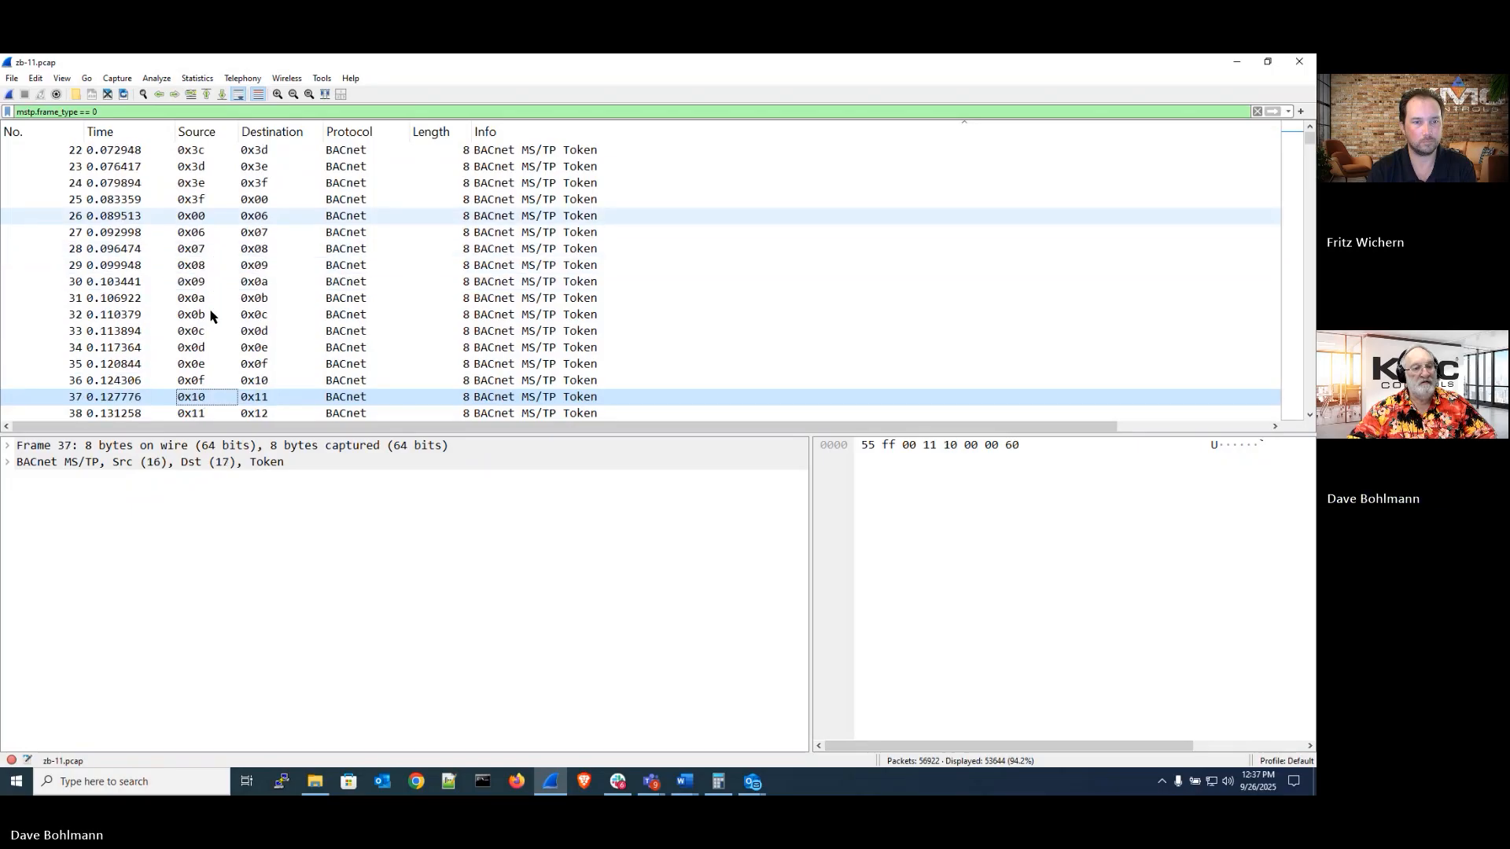
key(Down)
key(Down)
key(Down)
key(Down)
key(Down)
key(Down)
key(Down)
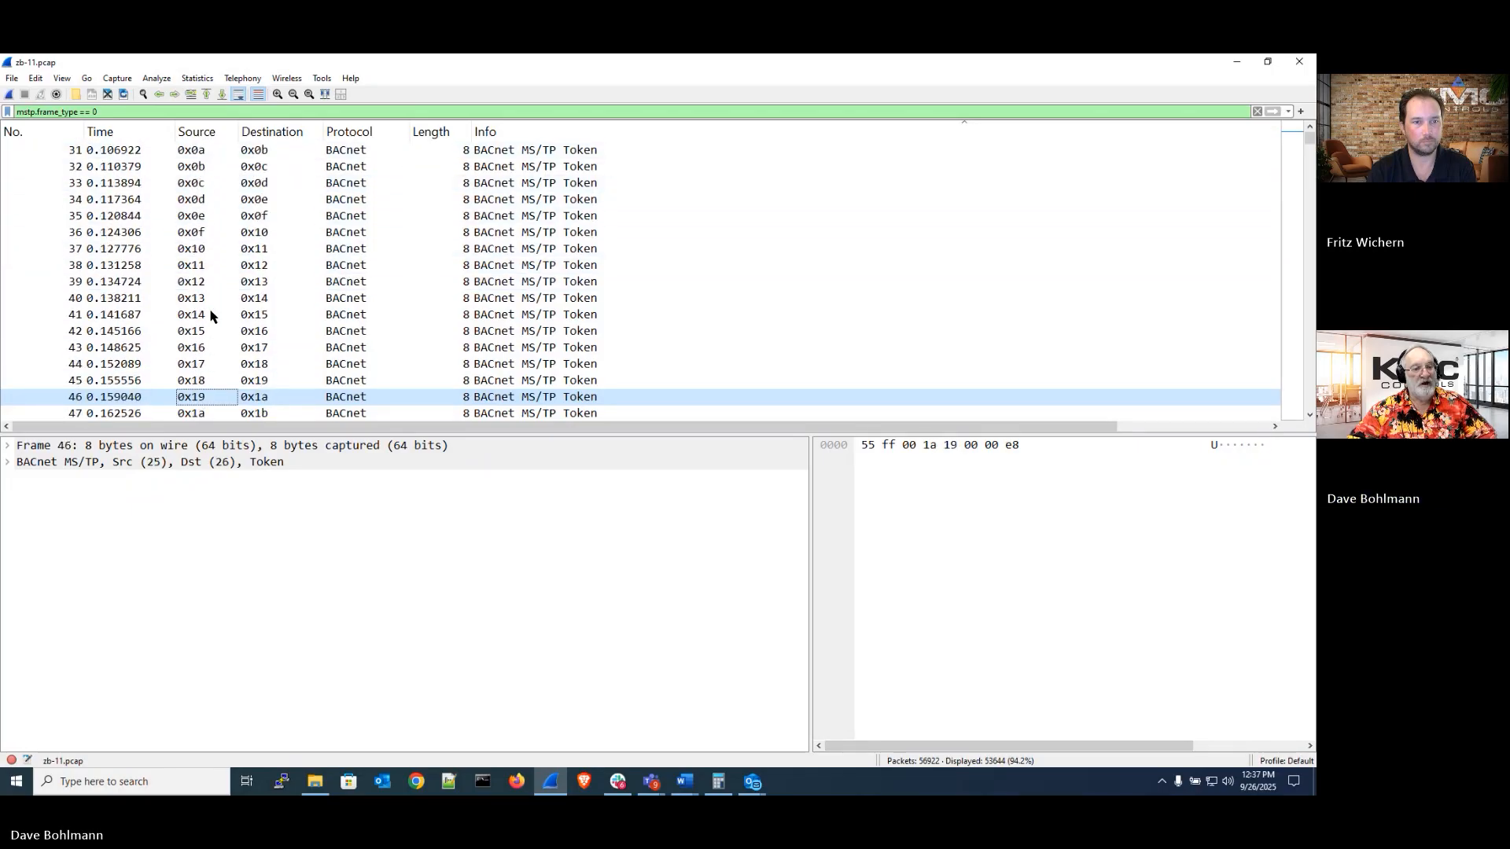
key(Down)
key(Down)
key(Down)
key(Down)
key(Down)
key(Down)
key(Down)
key(Down)
key(Down)
key(Down)
key(Down)
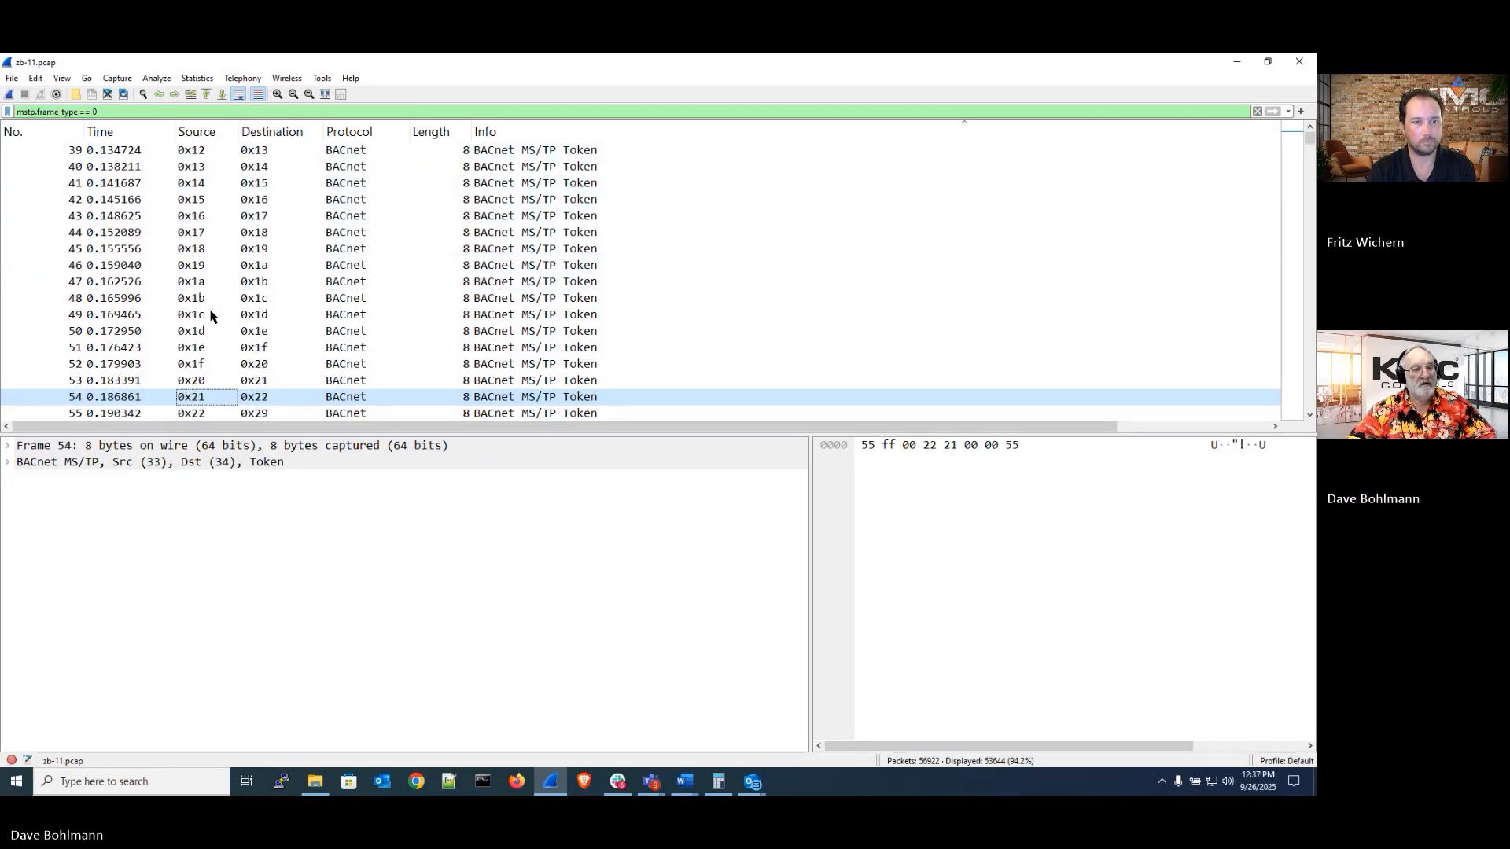
key(Down)
key(Down)
key(Down)
key(Down)
key(Down)
key(Down)
key(Down)
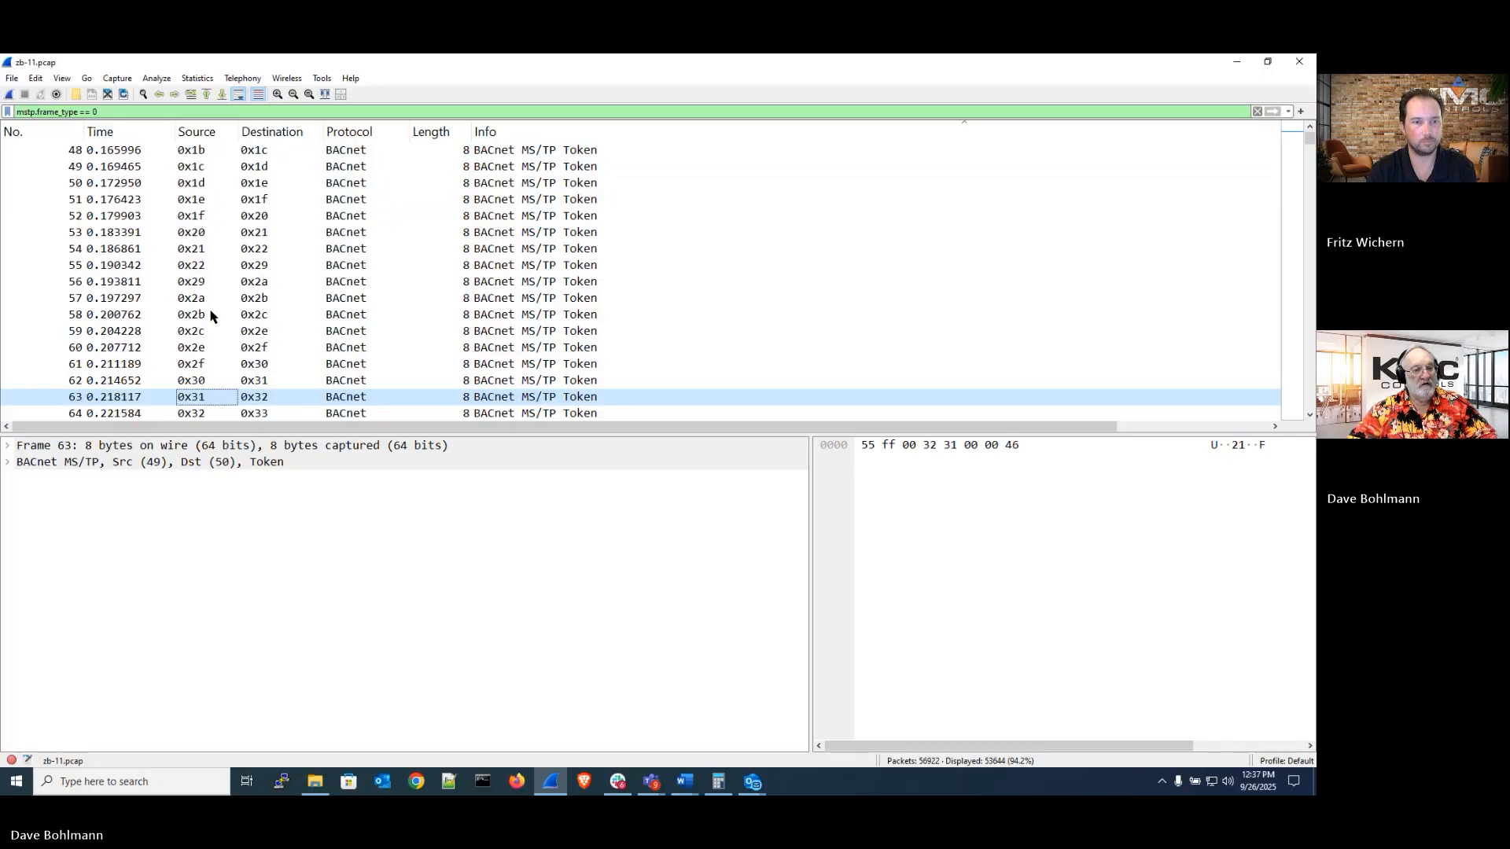
key(Down)
key(Down)
key(Down)
key(Down)
key(Down)
key(Down)
key(Down)
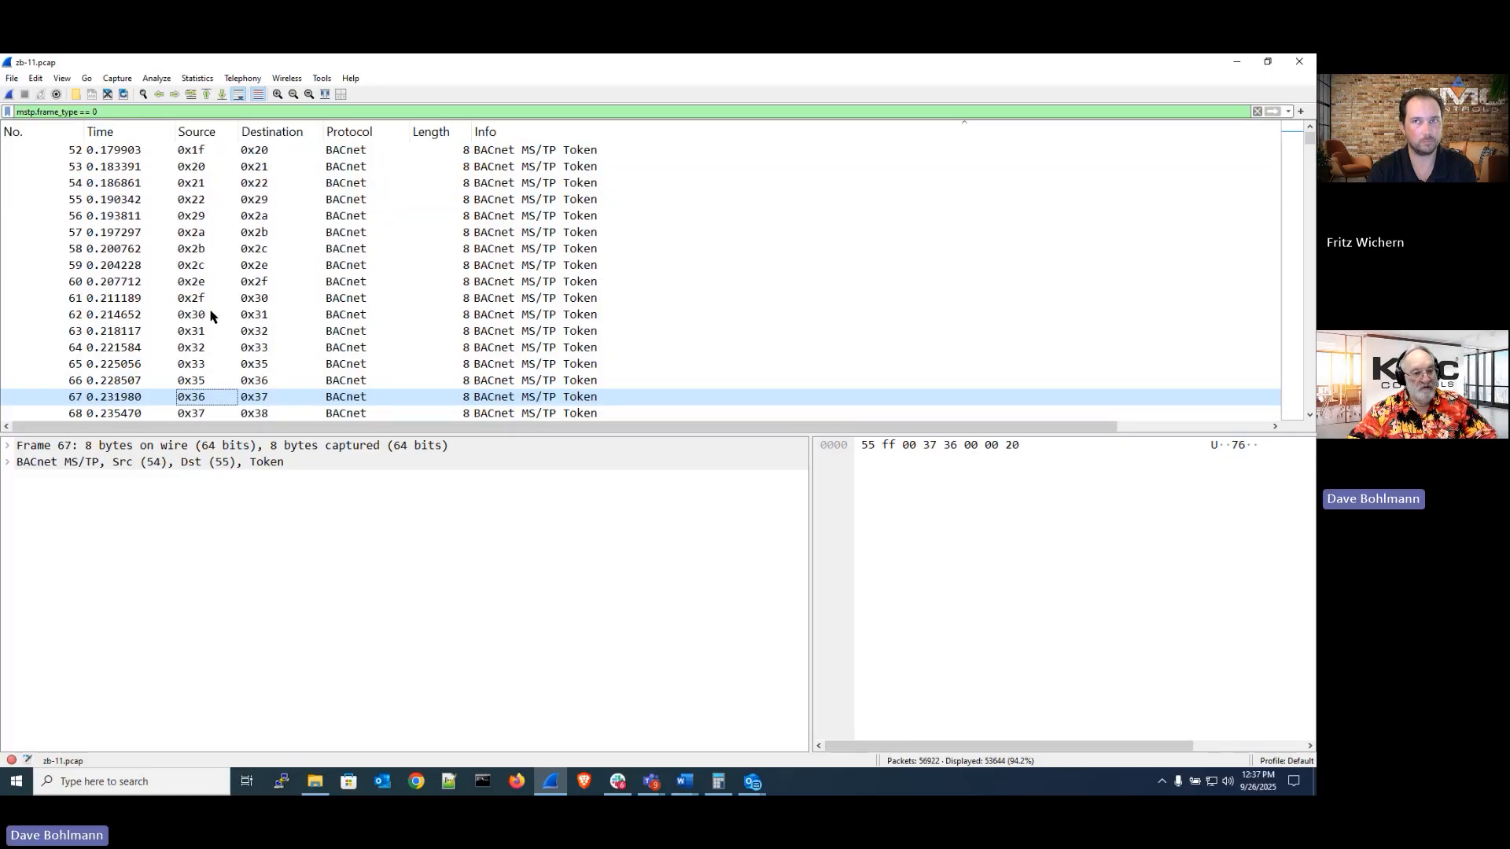
key(Down)
key(Down)
key(Down)
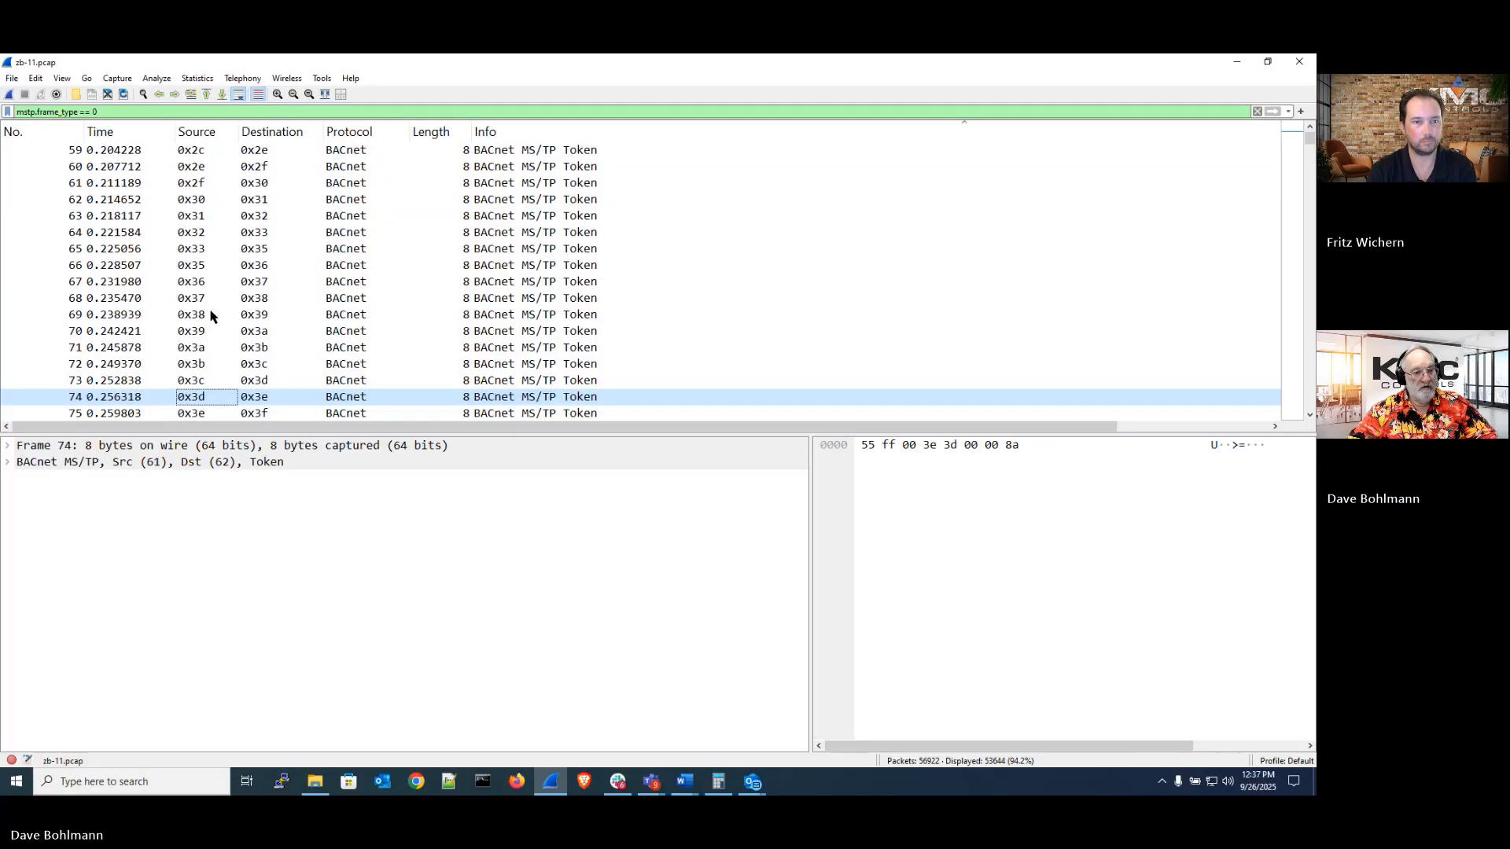
key(Down)
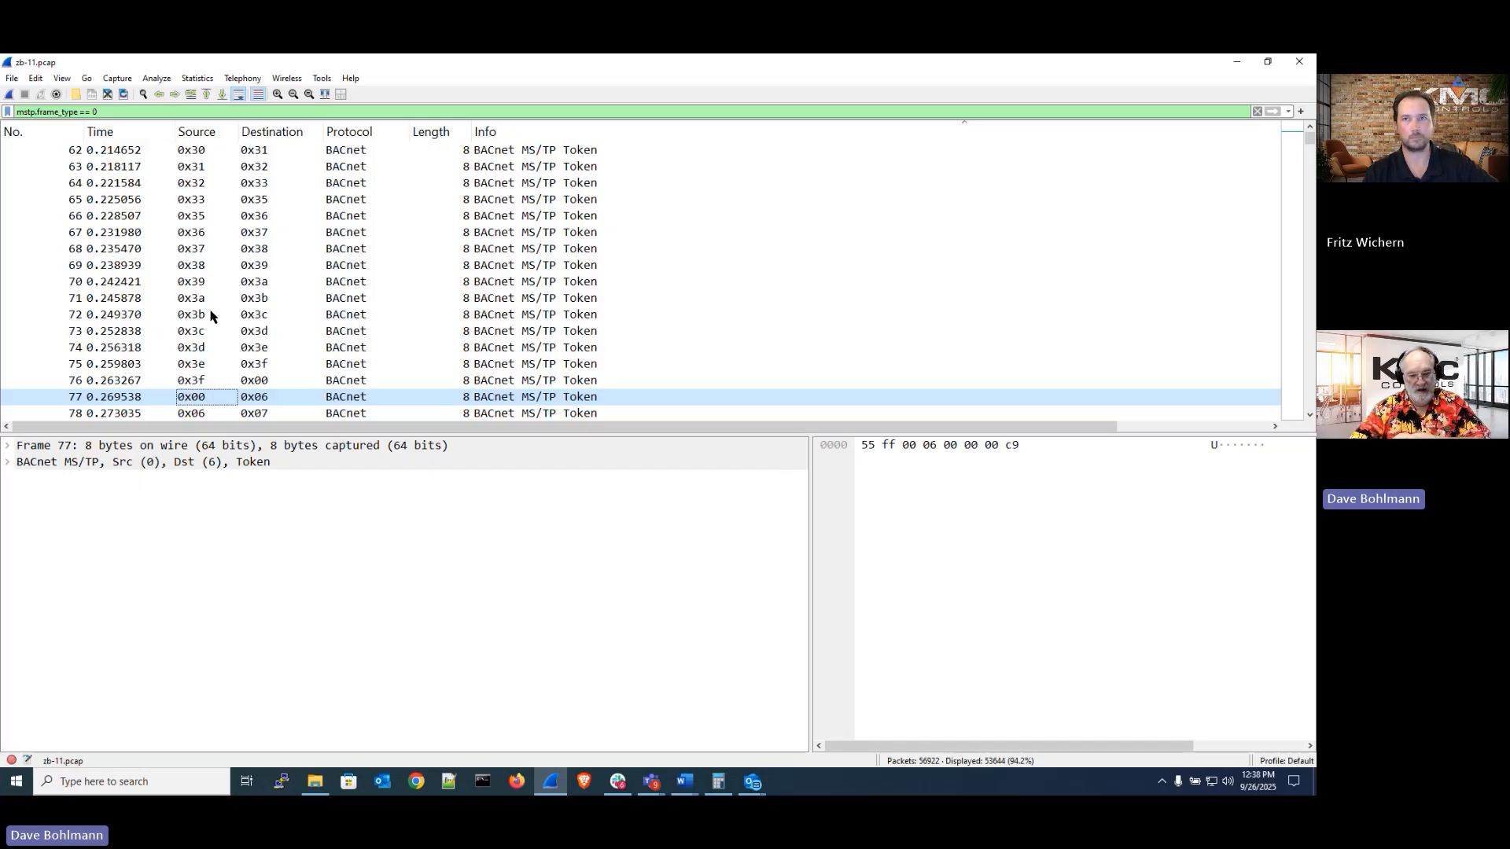
Switch to the PowerPoint presentation and advance to the zB-11 Observations & Analysis slide
click(550, 782)
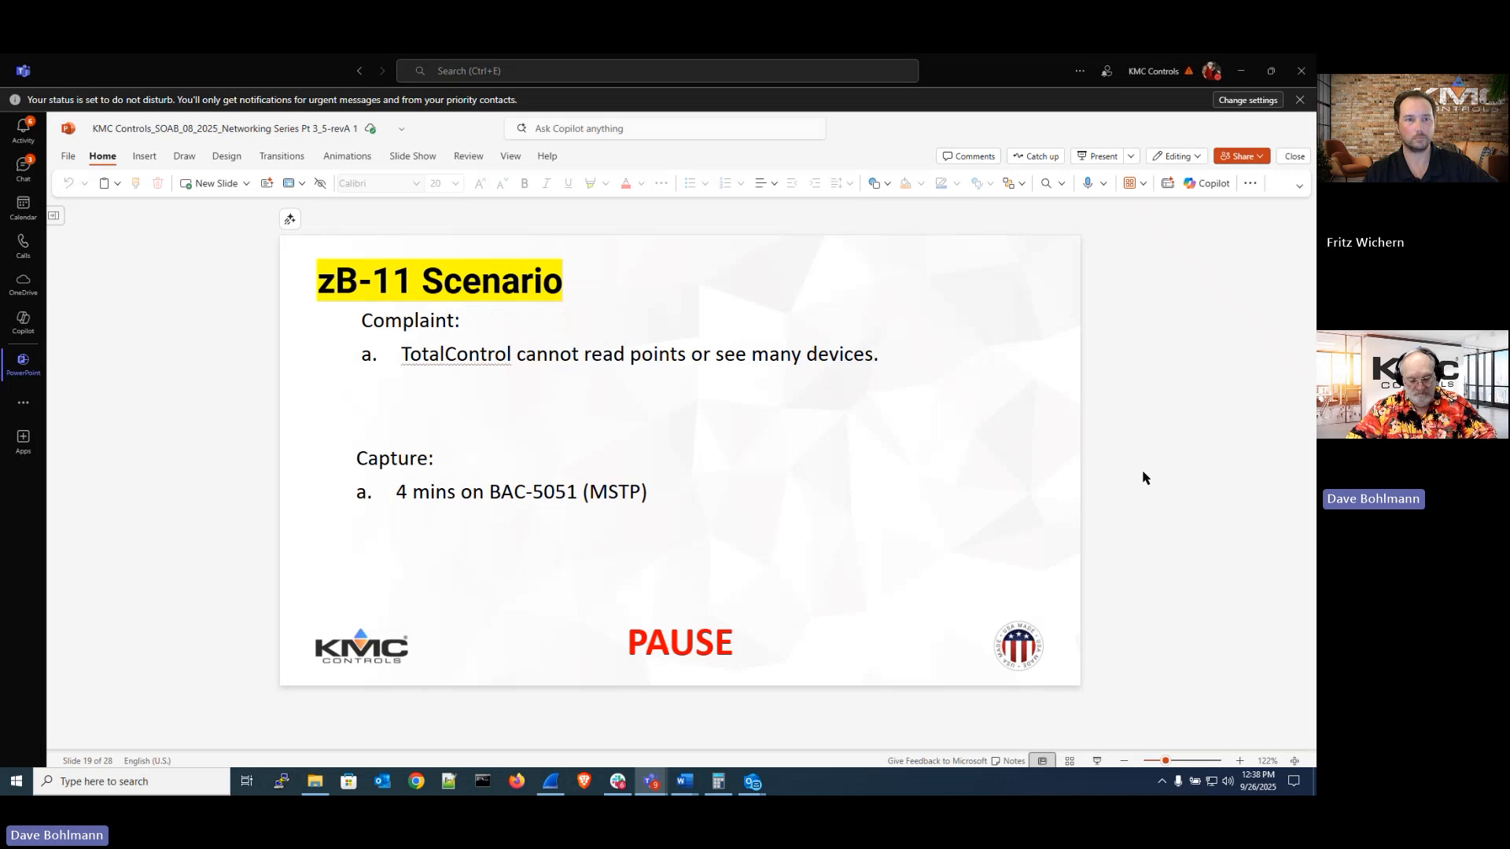
scroll(1142, 477, down, 1)
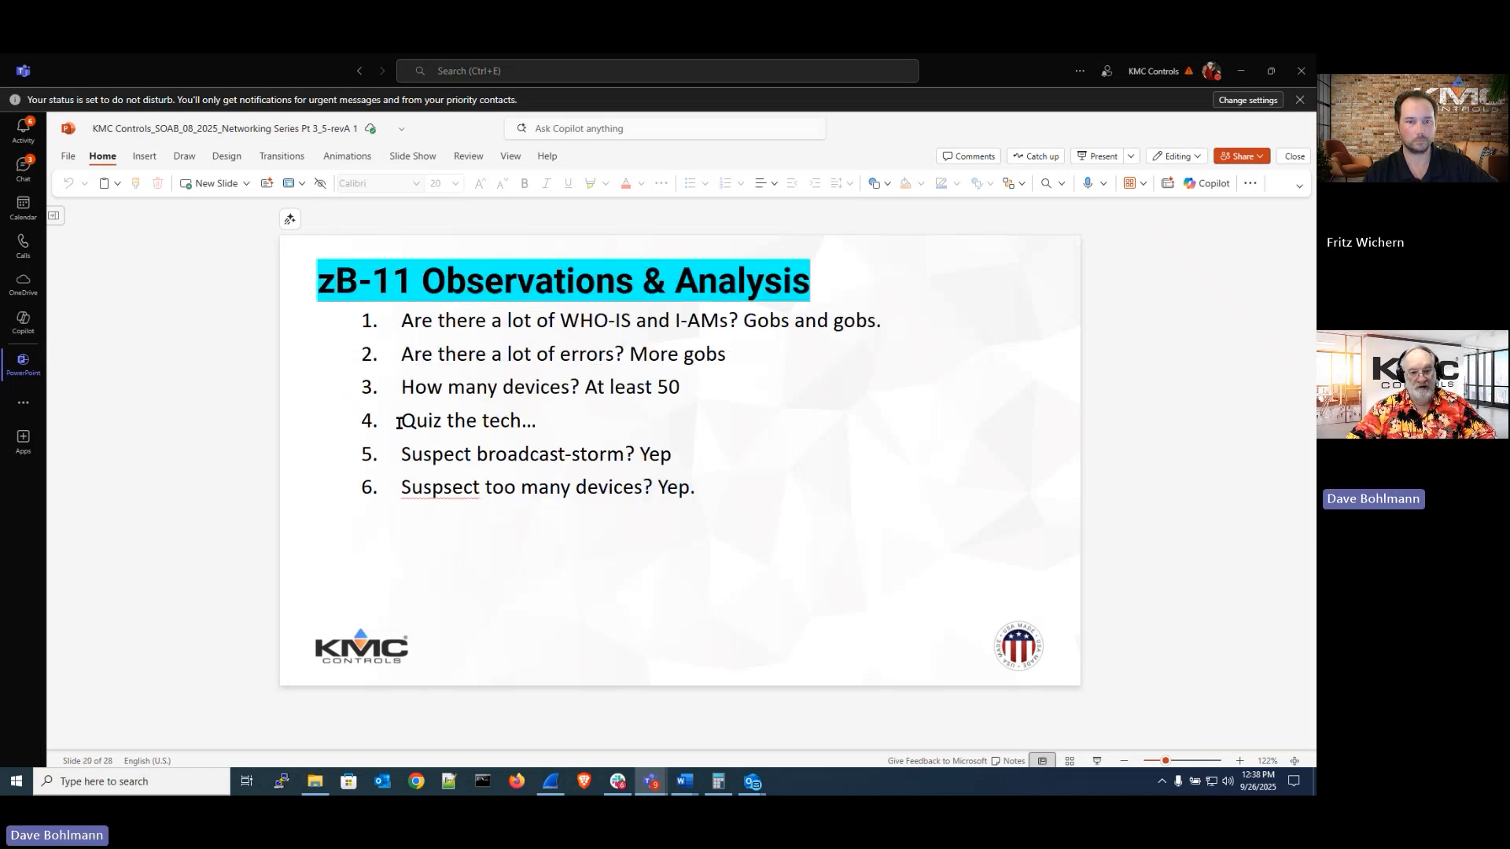
Highlight the 'Quiz the tech…' and 'Suspect broadcast-storm' lines on the slide while discussing them
drag(399, 421, 522, 420)
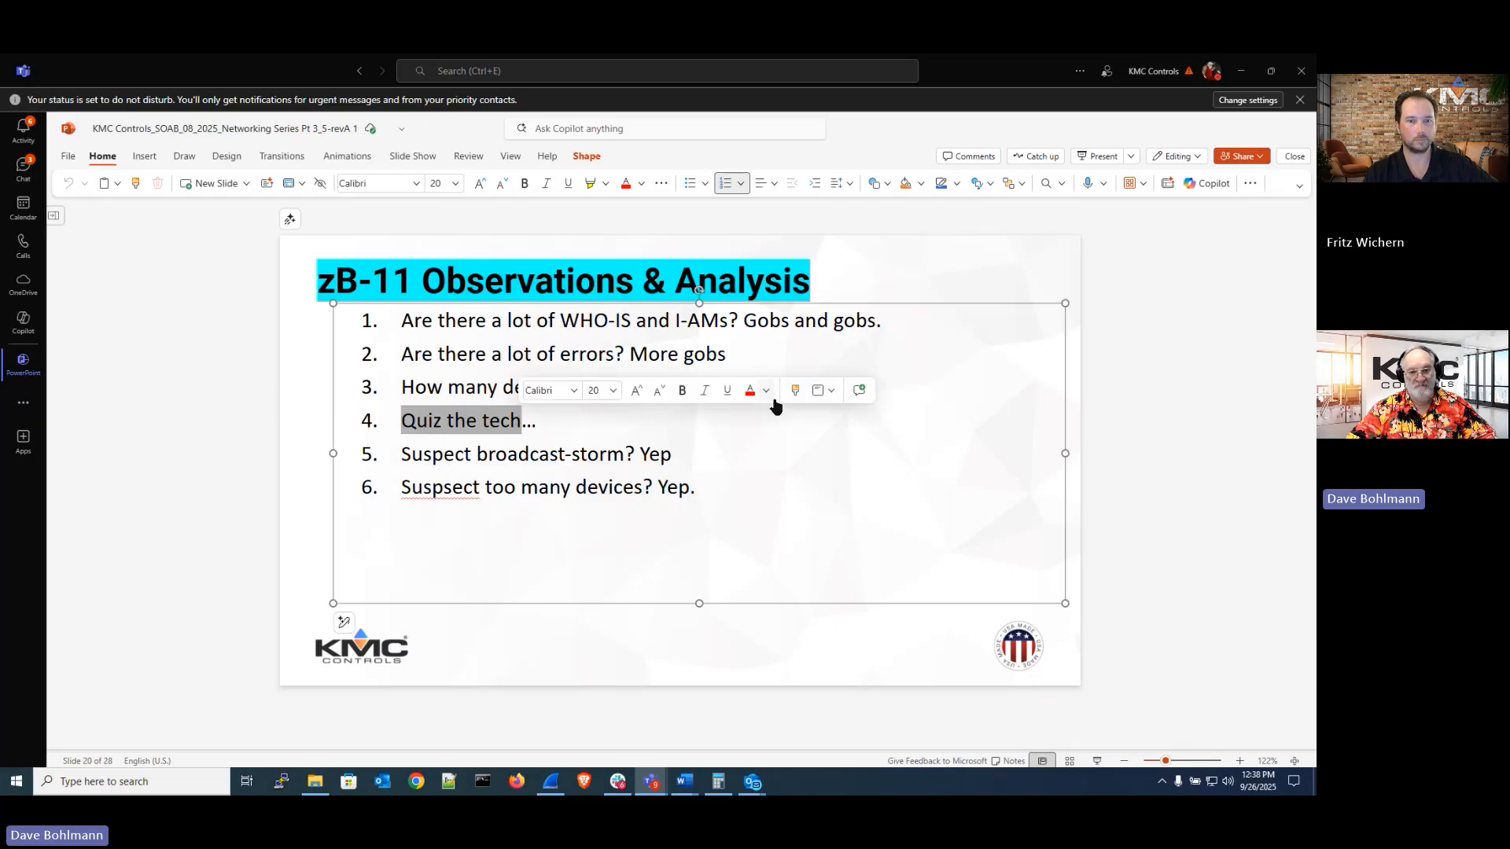
click(1220, 291)
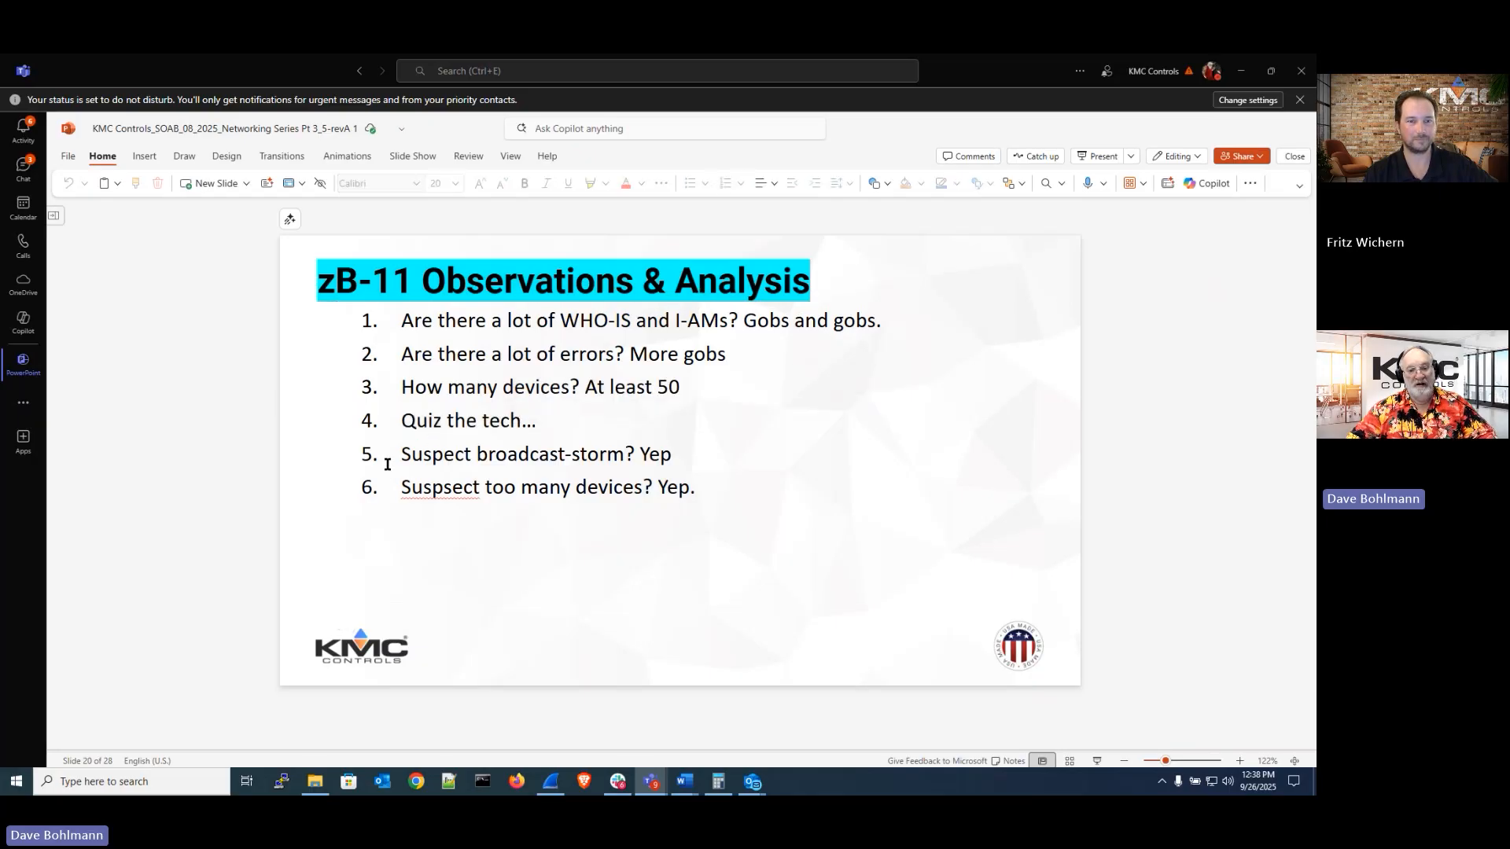
drag(404, 456, 624, 456)
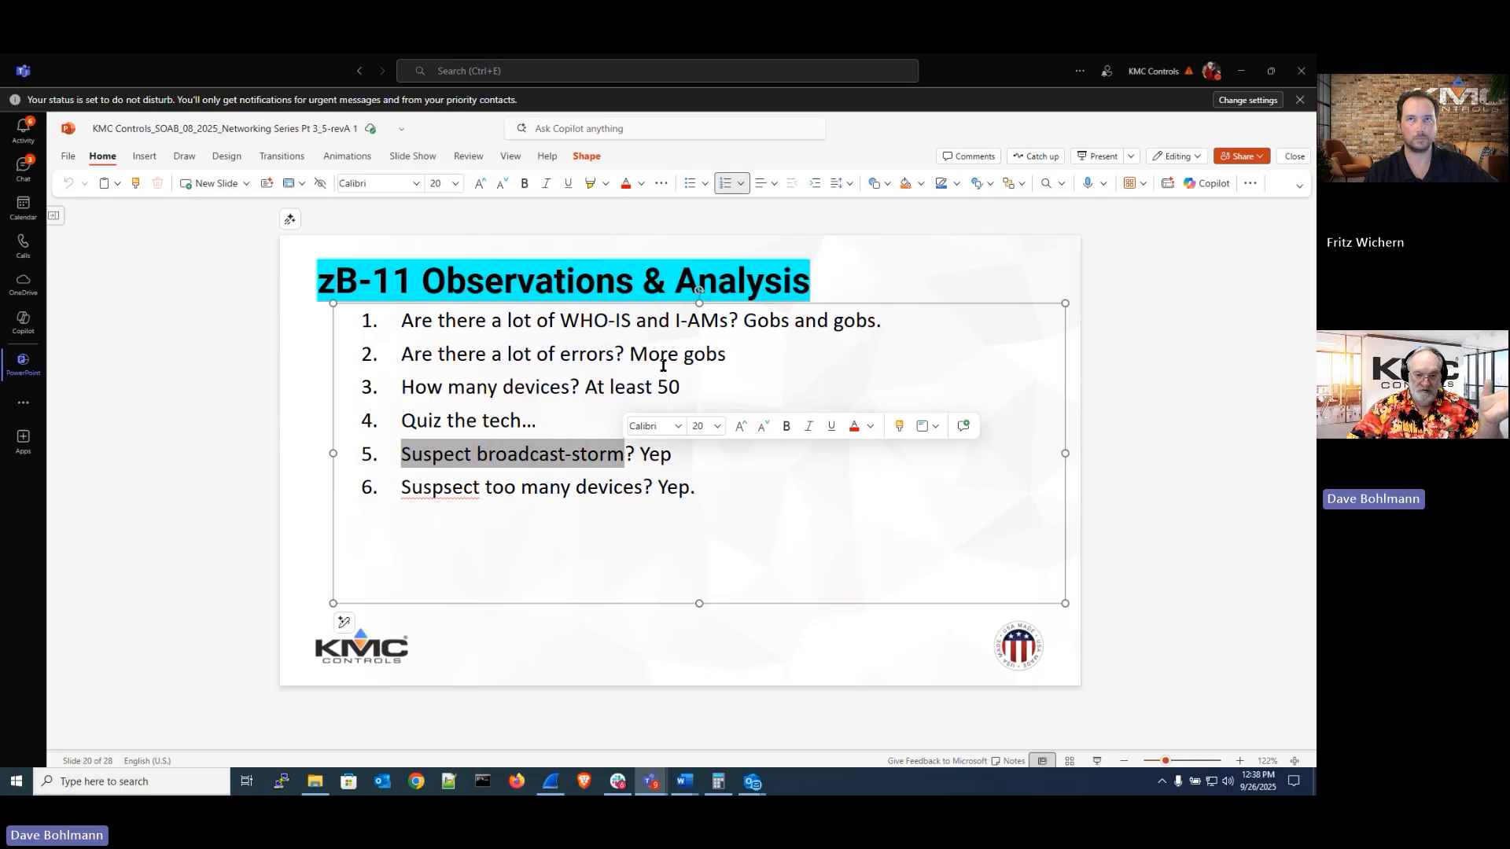
click(682, 390)
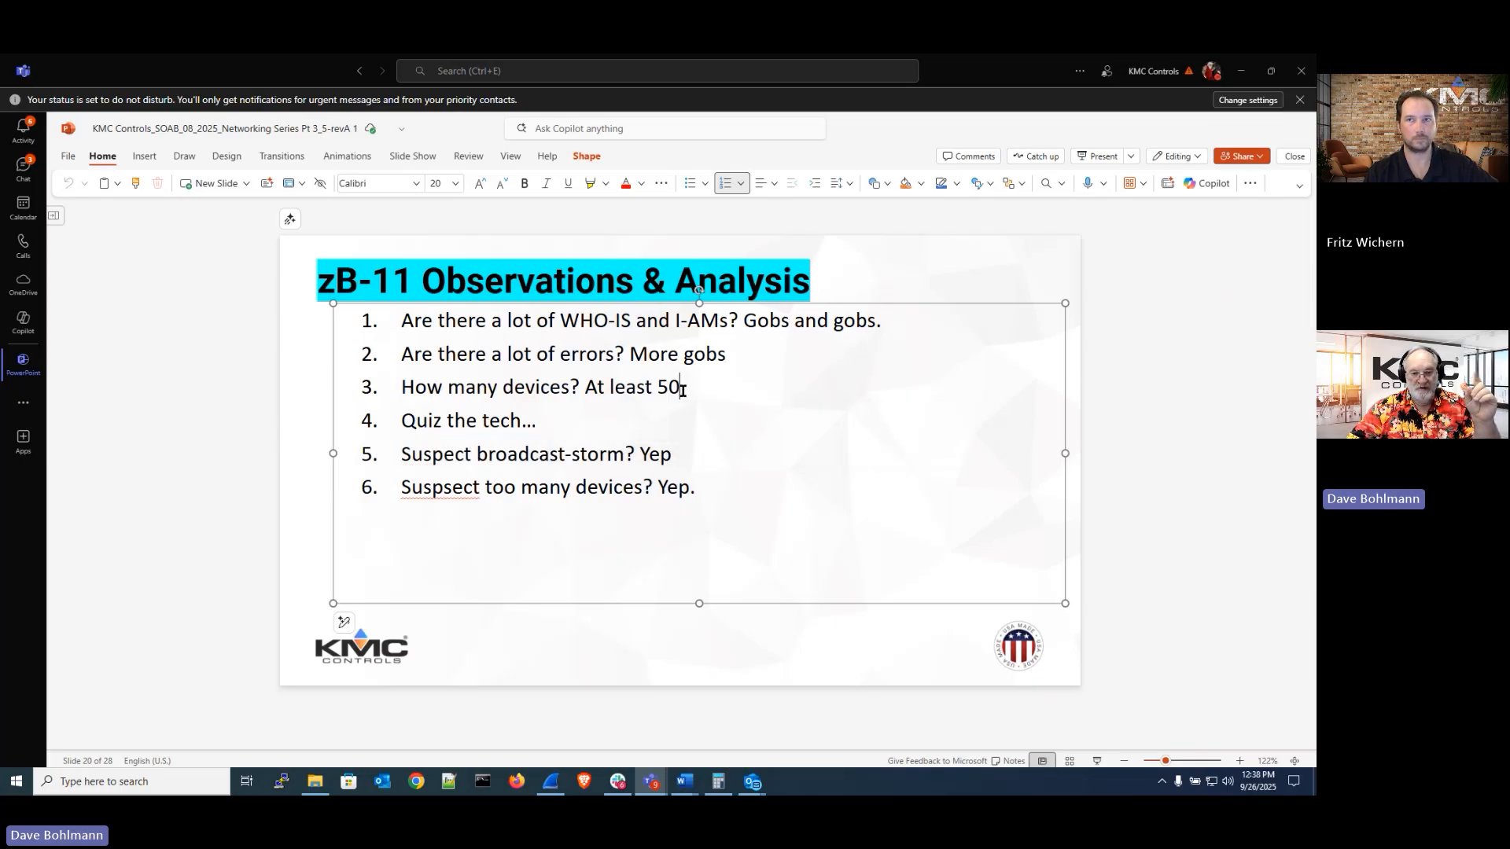